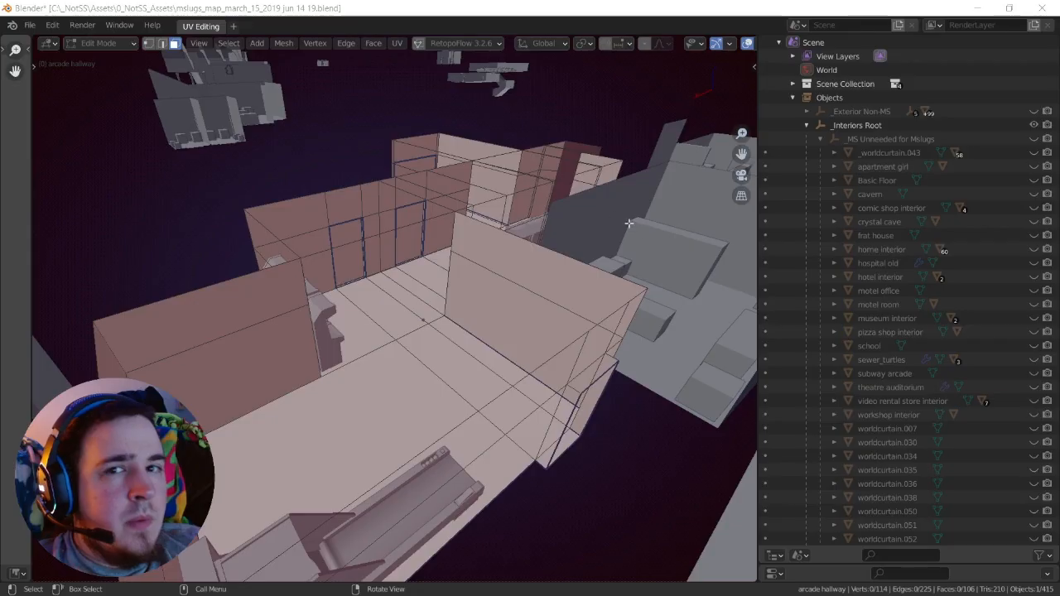
- Try moving the ceiling face inside the arcade hallway
{"action": "middle_click_drag", "start_coordinate": [629, 223], "coordinate": [470, 303]}
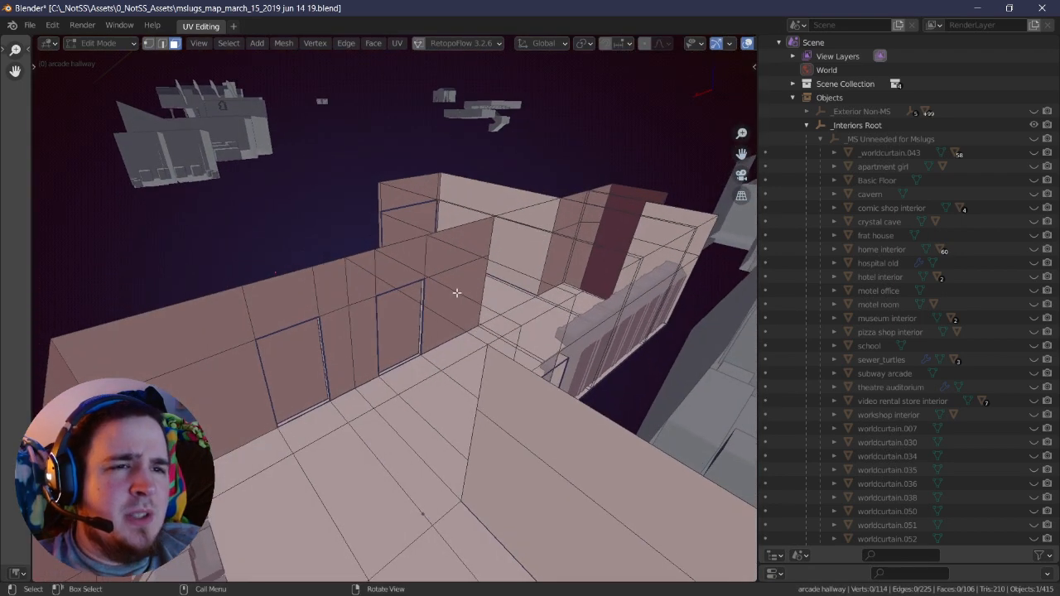
{"action": "middle_click_drag", "start_coordinate": [533, 295], "coordinate": [411, 276]}
{"action": "middle_click_drag", "start_coordinate": [357, 215], "coordinate": [376, 169]}
{"action": "right_click_drag", "start_coordinate": [377, 170], "coordinate": [443, 229]}
{"action": "left_click", "coordinate": [436, 297]}
{"action": "key", "text": "g"}
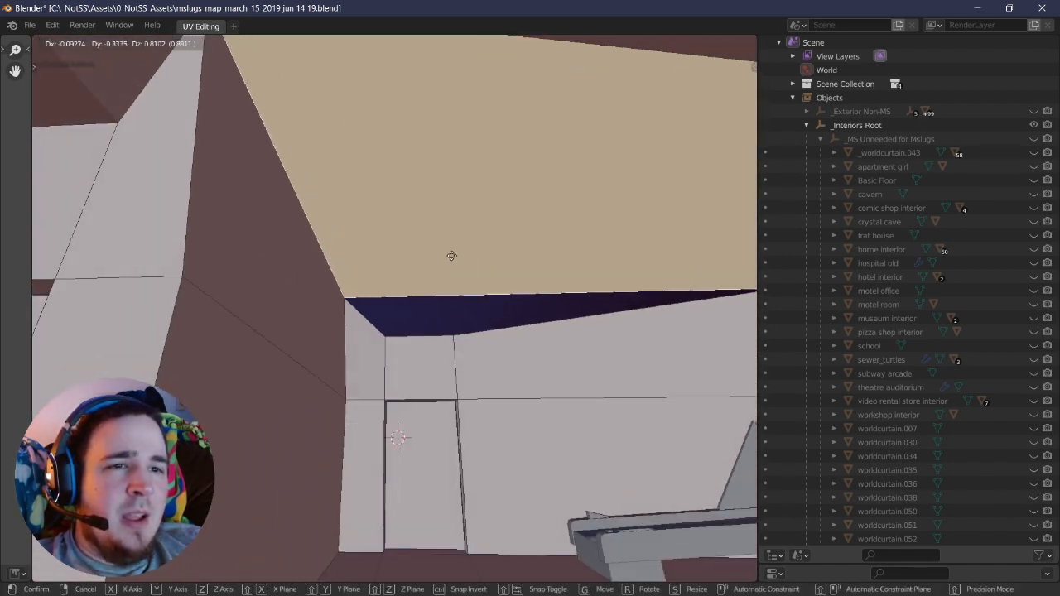
{"action": "left_click", "coordinate": [474, 254]}
{"action": "right_click_drag", "start_coordinate": [474, 254], "coordinate": [348, 229]}
{"action": "middle_click_drag", "start_coordinate": [348, 229], "coordinate": [424, 263]}
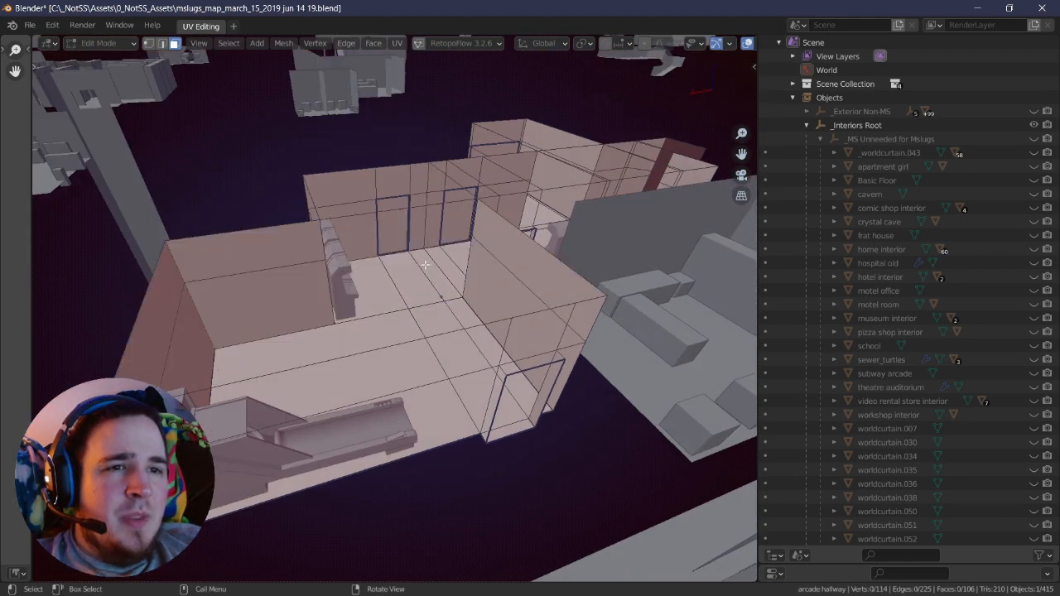
- Isolate the whole arcade hallway mesh in local view, with nothing left selected
{"action": "key", "text": "a"}
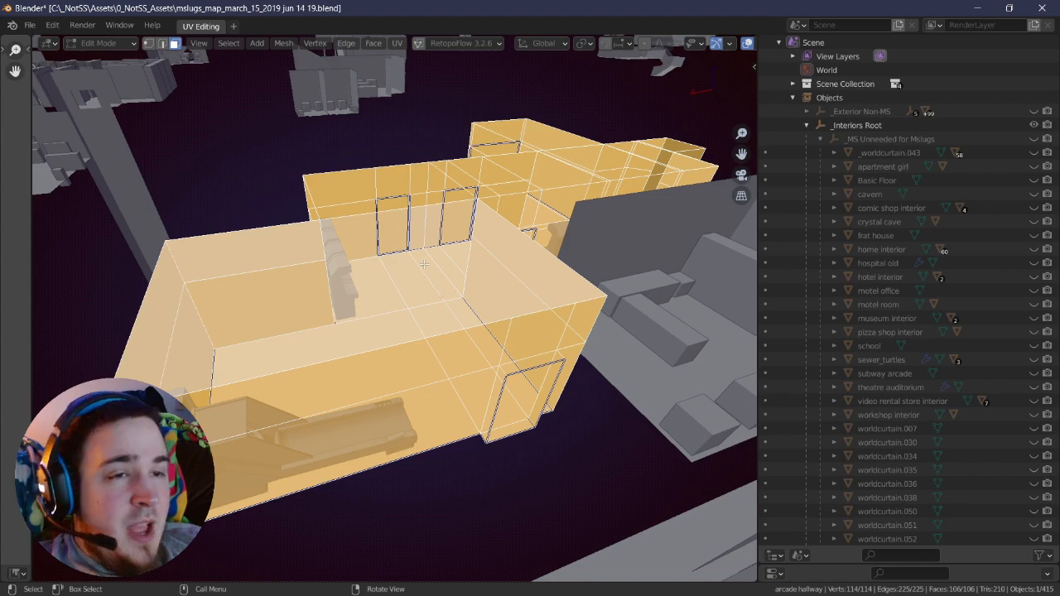
{"action": "key", "text": "KP_Divide"}
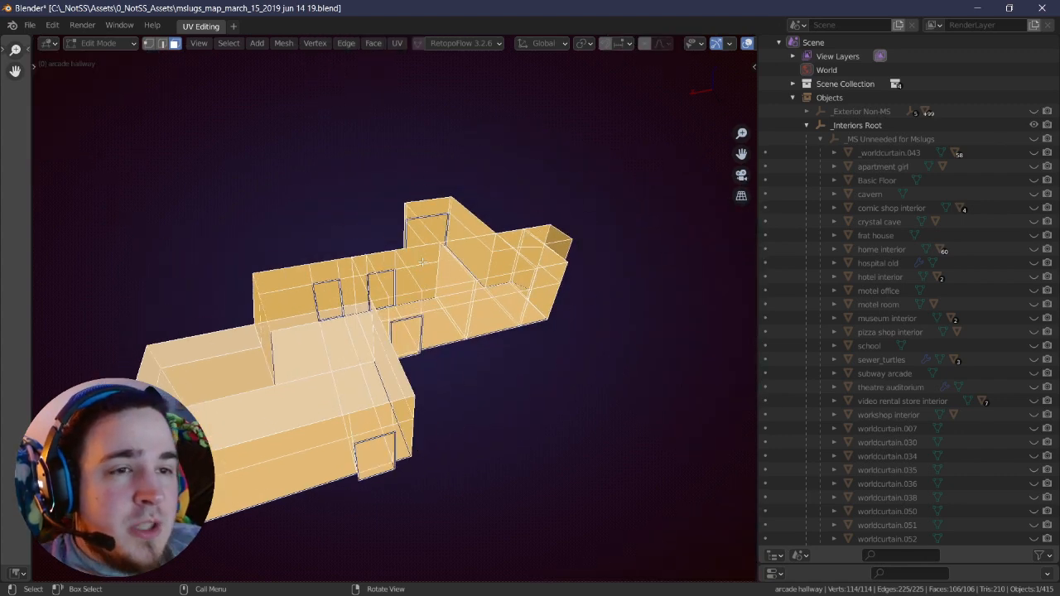
{"action": "middle_click_drag", "start_coordinate": [411, 262], "coordinate": [437, 322]}
{"action": "key", "text": "alt+a"}
- Select all floor faces by matching the normal of the large room's floor face
{"action": "left_click", "coordinate": [399, 231]}
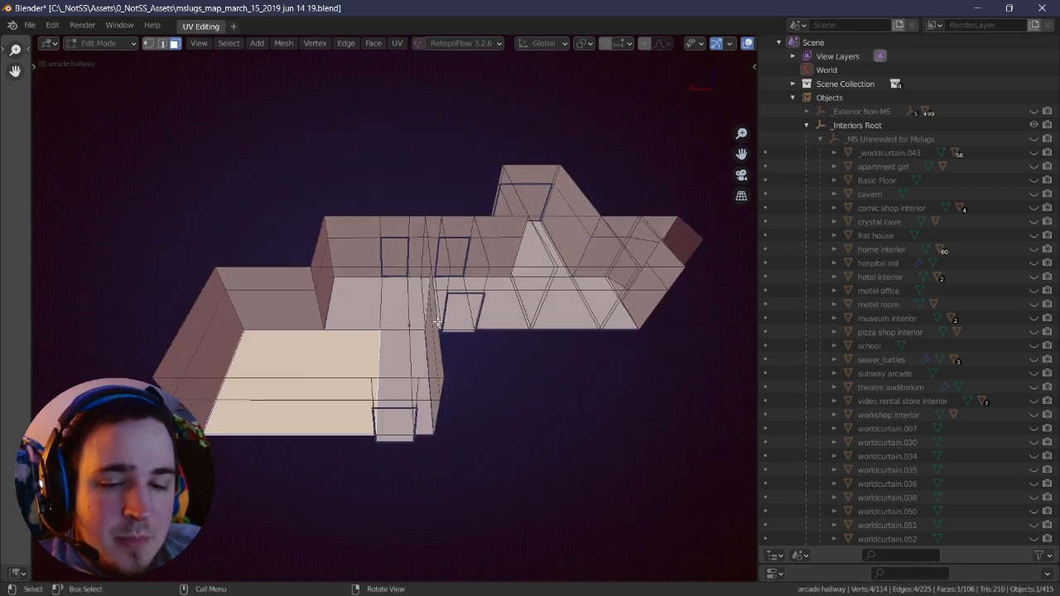
{"action": "key", "text": "shift+g"}
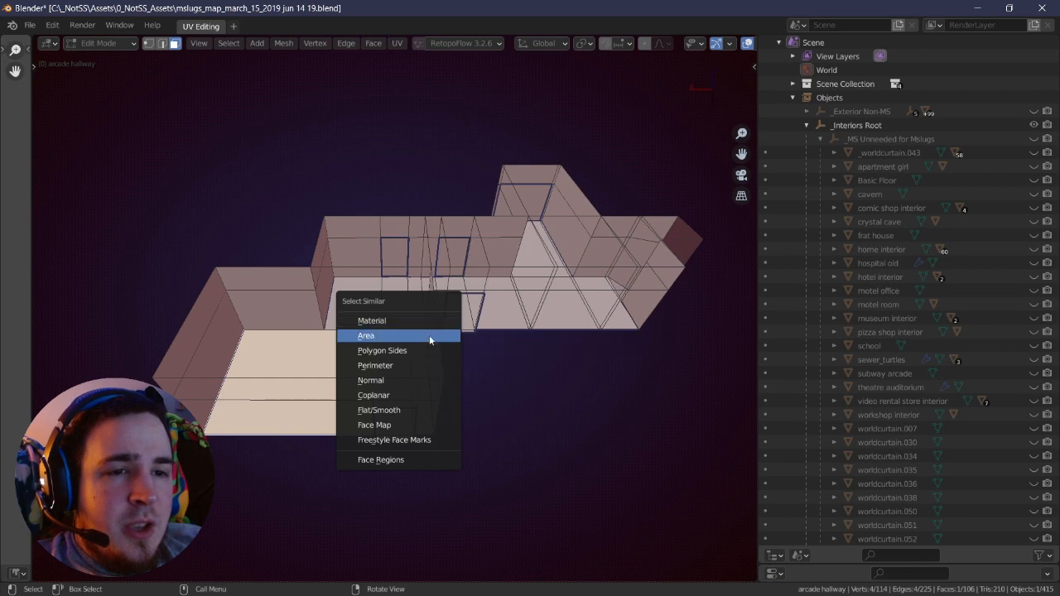
{"action": "left_click", "coordinate": [418, 380]}
{"action": "middle_click_drag", "start_coordinate": [419, 381], "coordinate": [465, 313]}
- Split the selected floor faces from the walls and hide all unselected geometry
{"action": "key", "text": "e"}
{"action": "key", "text": "Escape"}
{"action": "key", "text": "shift+h"}
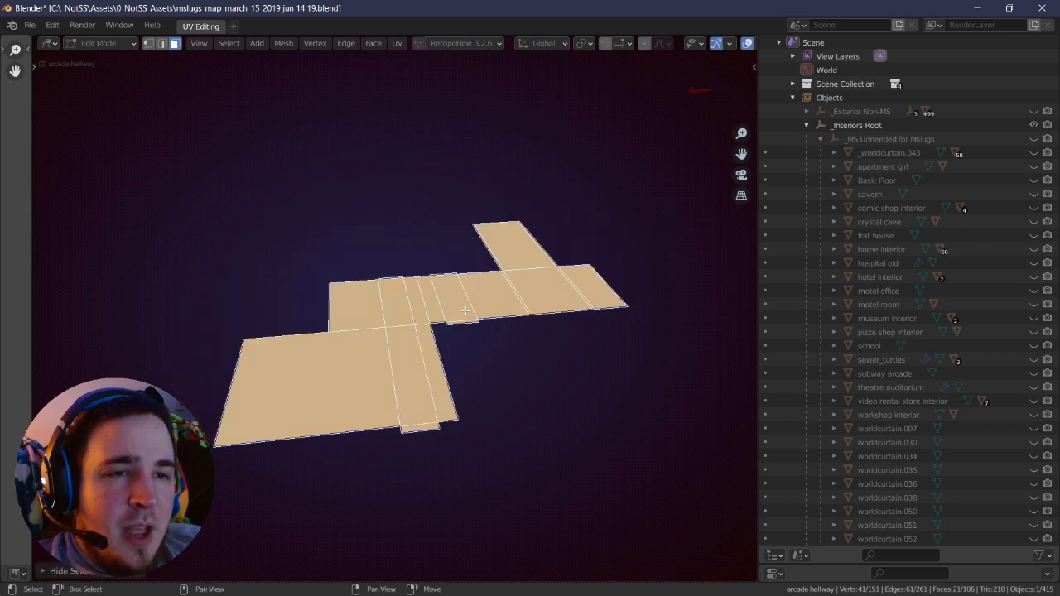
- In vertex mode, merge the redundant vertices along one long edge of the side-branch floor into its corner vertices
{"action": "scroll", "coordinate": [461, 321], "scroll_direction": "up", "scroll_amount": 5}
{"action": "middle_click_drag", "start_coordinate": [461, 321], "coordinate": [214, 112]}
{"action": "scroll", "coordinate": [407, 342], "scroll_direction": "down", "scroll_amount": 4}
{"action": "scroll", "coordinate": [346, 339], "scroll_direction": "up", "scroll_amount": 6}
{"action": "left_click", "coordinate": [149, 43]}
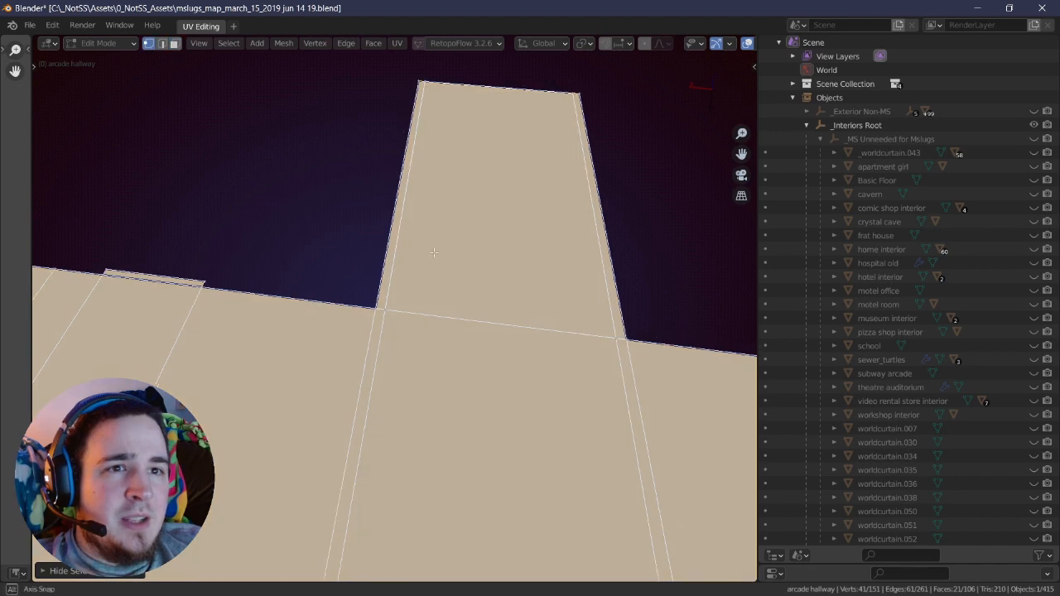
{"action": "key", "text": "alt+a"}
{"action": "mouse_move", "coordinate": [381, 274]}
{"action": "middle_mouse_down"}
{"action": "mouse_move", "coordinate": [398, 256]}
{"action": "mouse_move", "coordinate": [392, 294]}
{"action": "mouse_move", "coordinate": [419, 296]}
{"action": "mouse_move", "coordinate": [381, 287]}
{"action": "middle_mouse_up"}
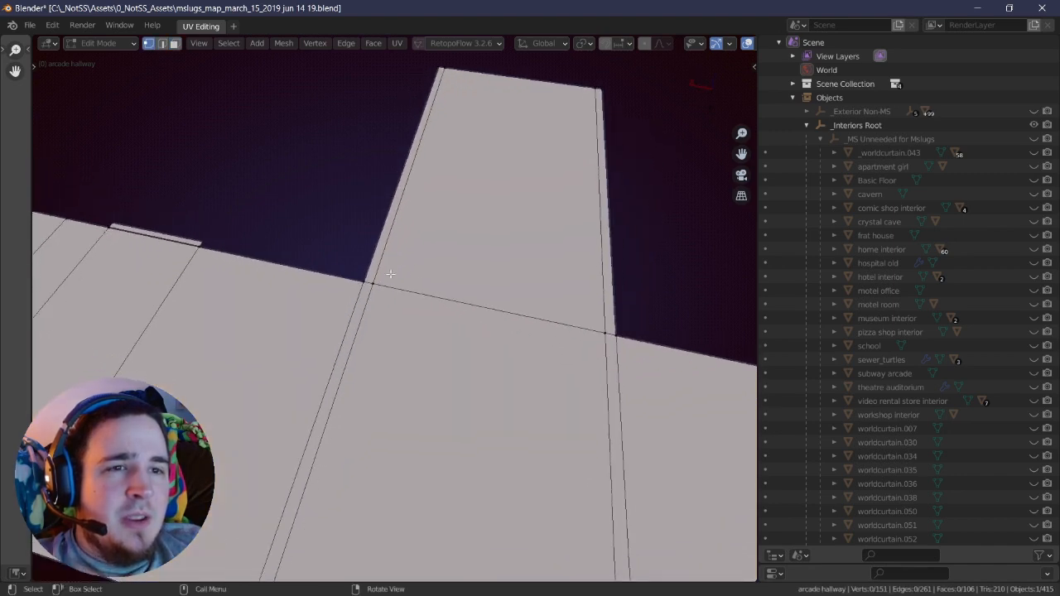
{"action": "key", "text": "m"}
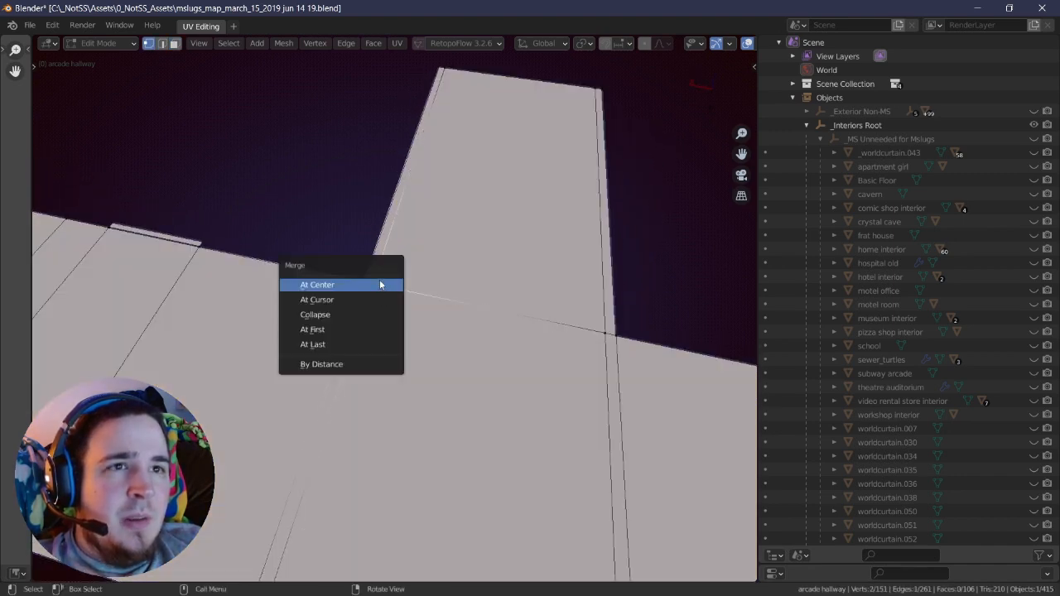
{"action": "left_click", "coordinate": [378, 284]}
{"action": "key", "text": "x"}
{"action": "left_click", "coordinate": [478, 129]}
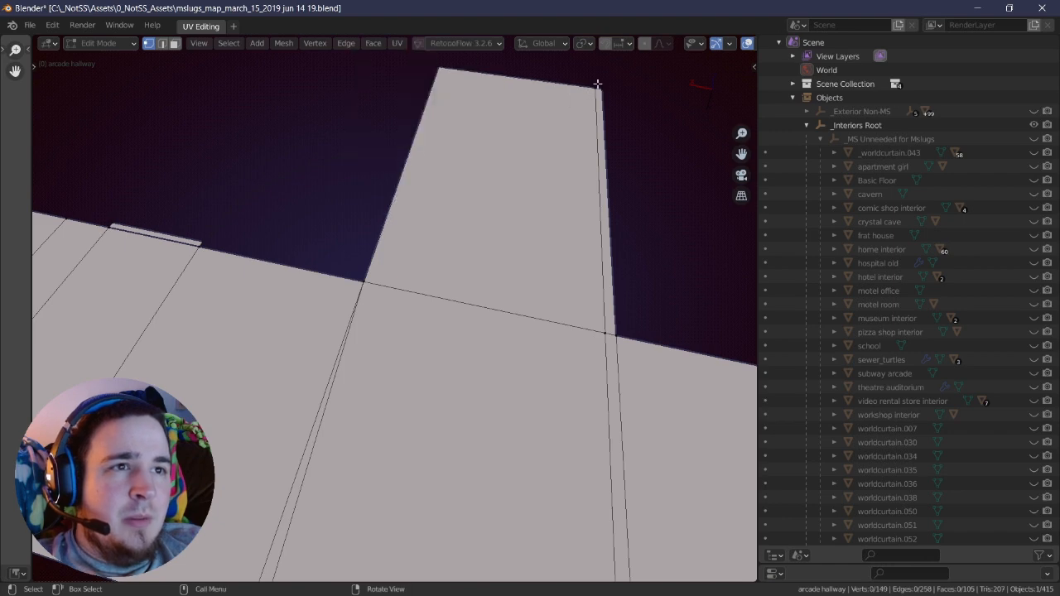
- Merge the redundant vertices along the opposite long edge of the side-branch floor into its corners
{"action": "key", "text": "x"}
{"action": "left_click", "coordinate": [586, 86]}
{"action": "scroll", "coordinate": [566, 223], "scroll_direction": "down", "scroll_amount": 3}
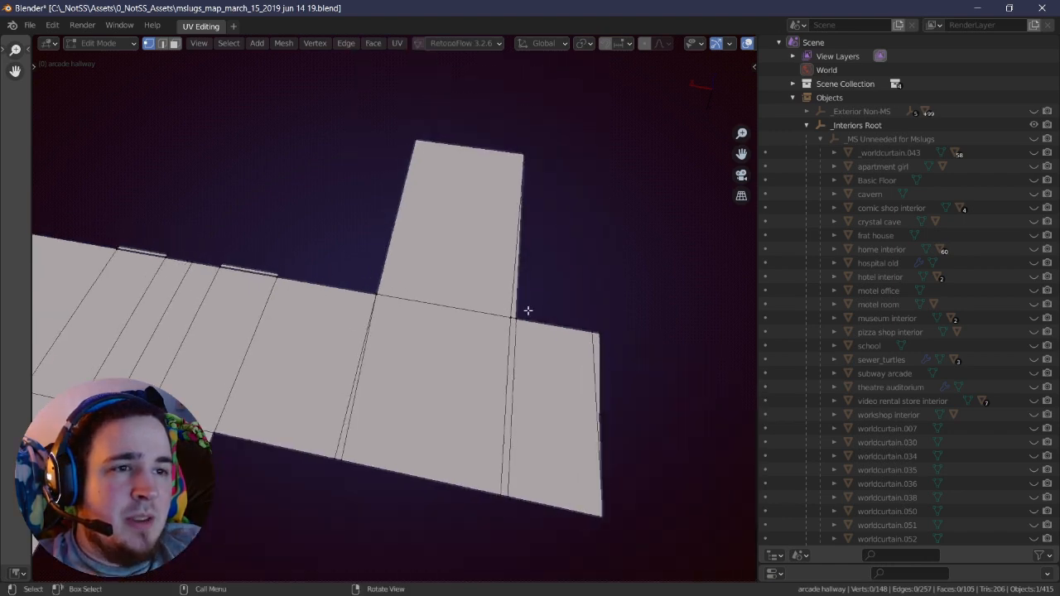
{"action": "middle_click_drag", "start_coordinate": [494, 314], "coordinate": [453, 299]}
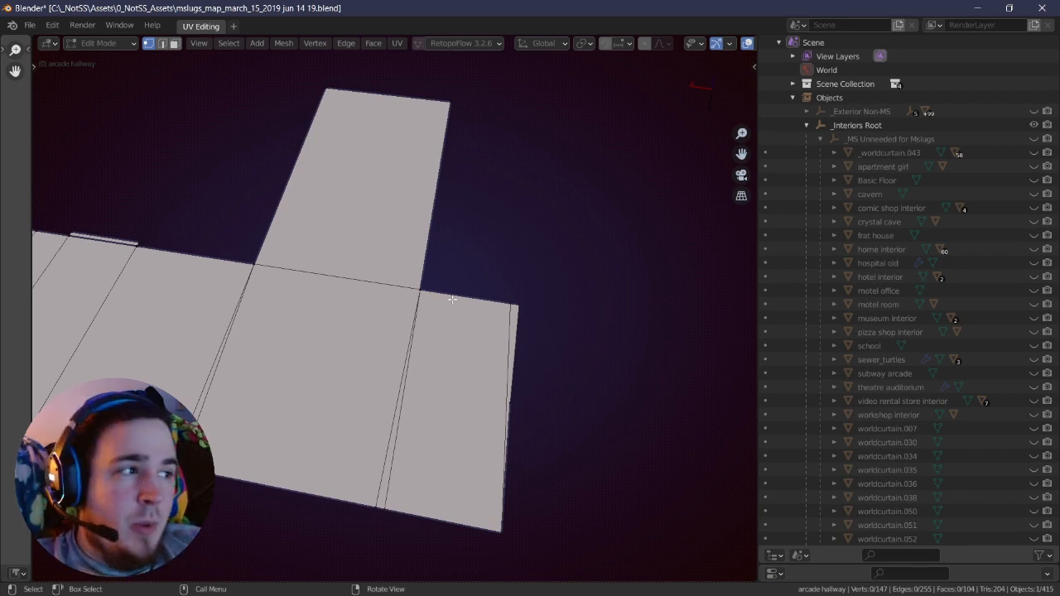
- Merge the two extra corridor vertices near the first doorway into the room's inside corner and the adjacent doorway corner
{"action": "scroll", "coordinate": [398, 299], "scroll_direction": "down", "scroll_amount": 4}
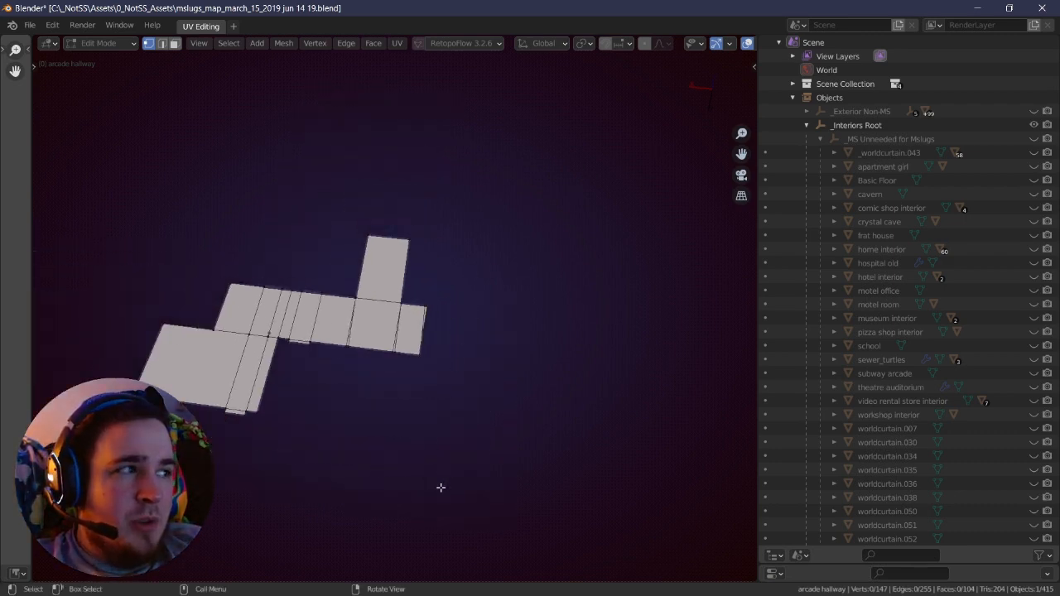
{"action": "scroll", "coordinate": [439, 282], "scroll_direction": "up", "scroll_amount": 5}
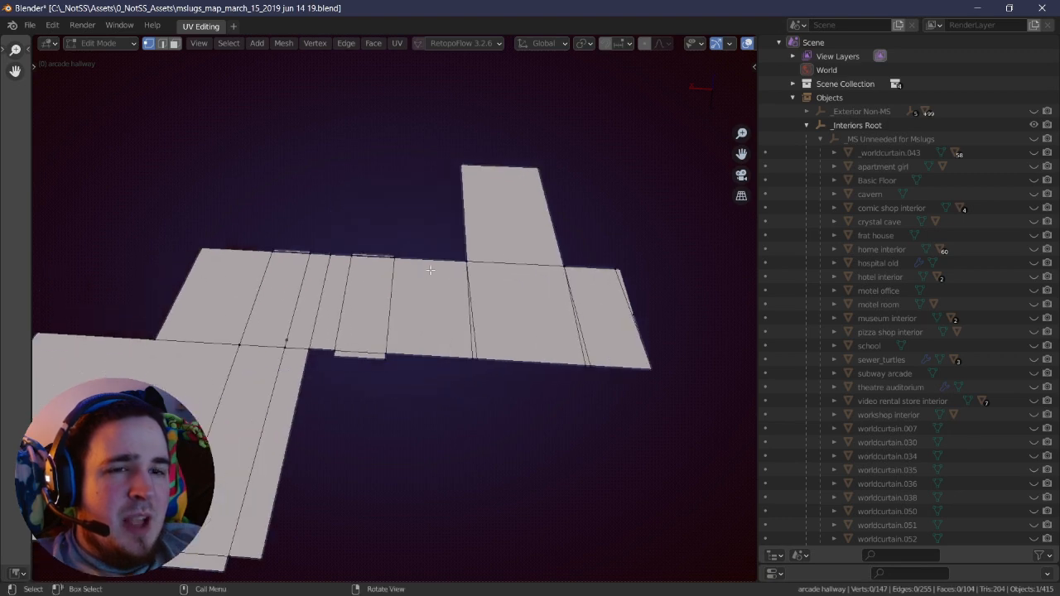
{"action": "scroll", "coordinate": [395, 279], "scroll_direction": "up", "scroll_amount": 5}
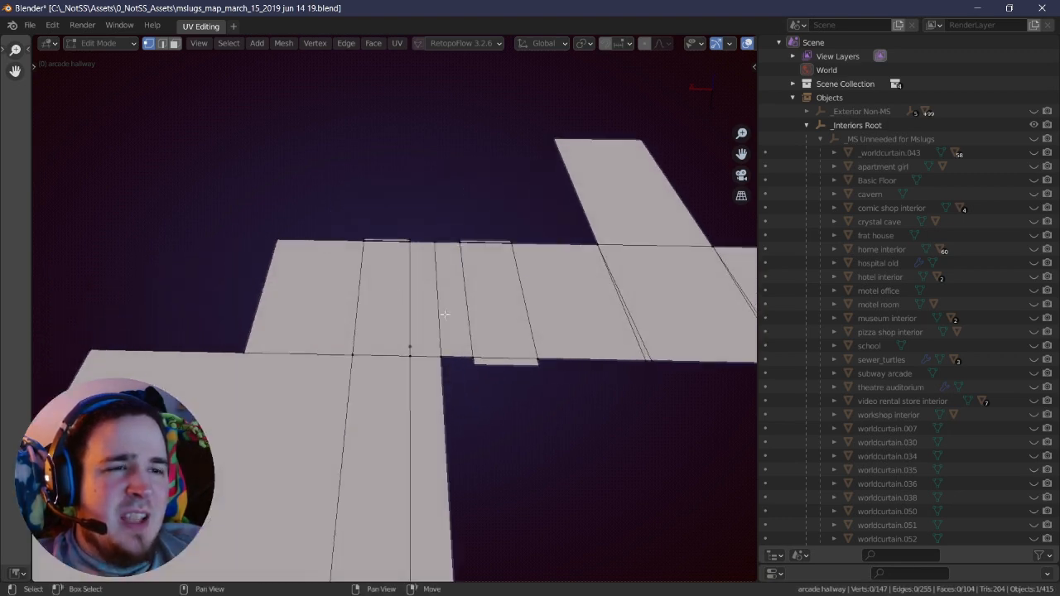
{"action": "key", "text": "m"}
{"action": "left_click", "coordinate": [420, 379]}
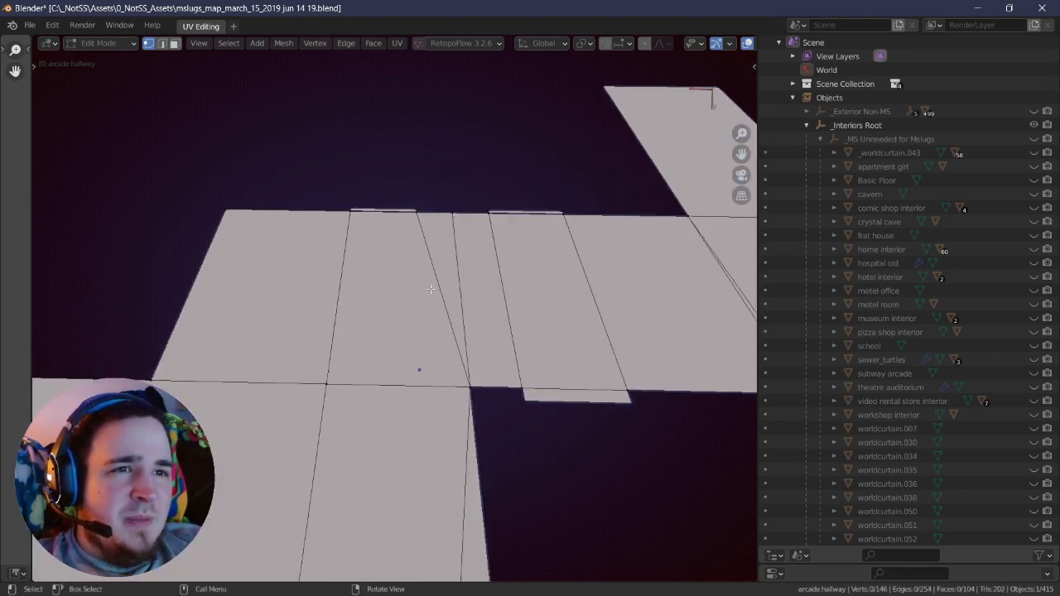
{"action": "middle_click_drag", "start_coordinate": [421, 380], "coordinate": [400, 280]}
{"action": "key", "text": "m"}
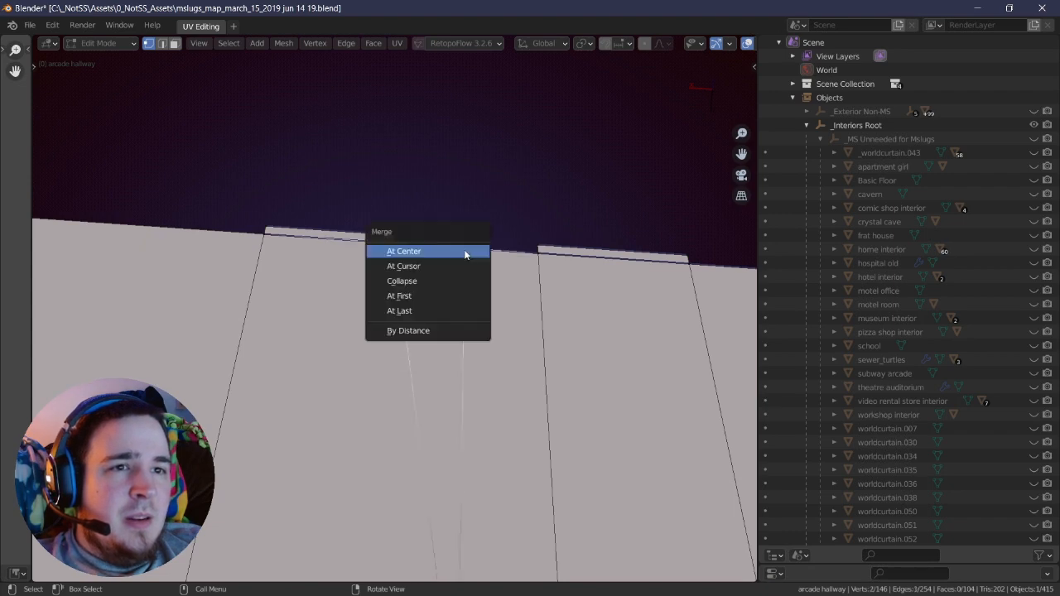
{"action": "left_click", "coordinate": [466, 249]}
- Try to merge the vertex midway along the room-corridor border into the corridor floor's outer corner
{"action": "middle_click_drag", "start_coordinate": [466, 250], "coordinate": [238, 376]}
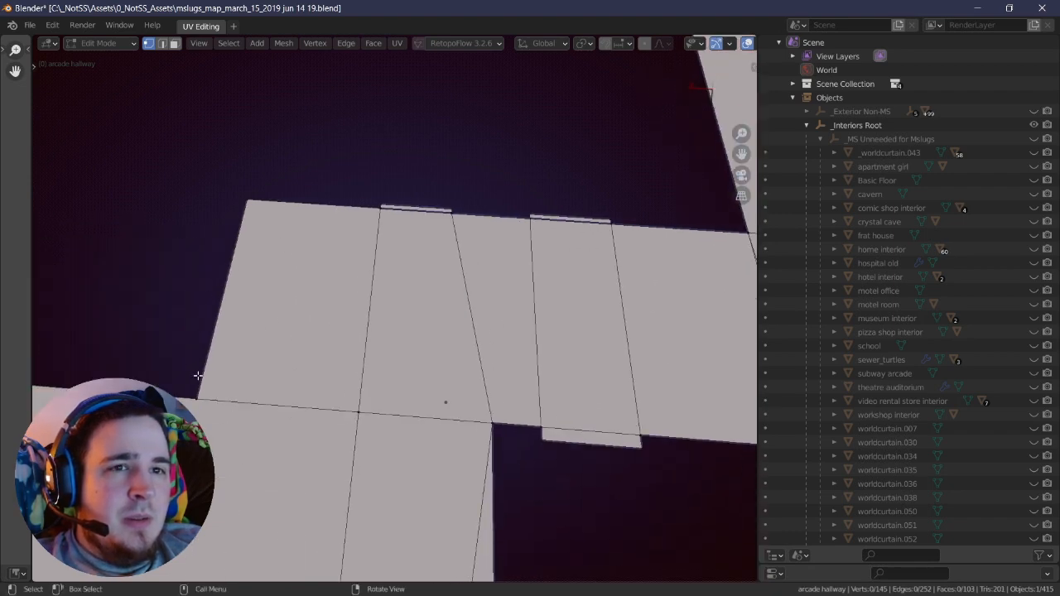
{"action": "key", "text": "m"}
{"action": "left_click", "coordinate": [349, 426]}
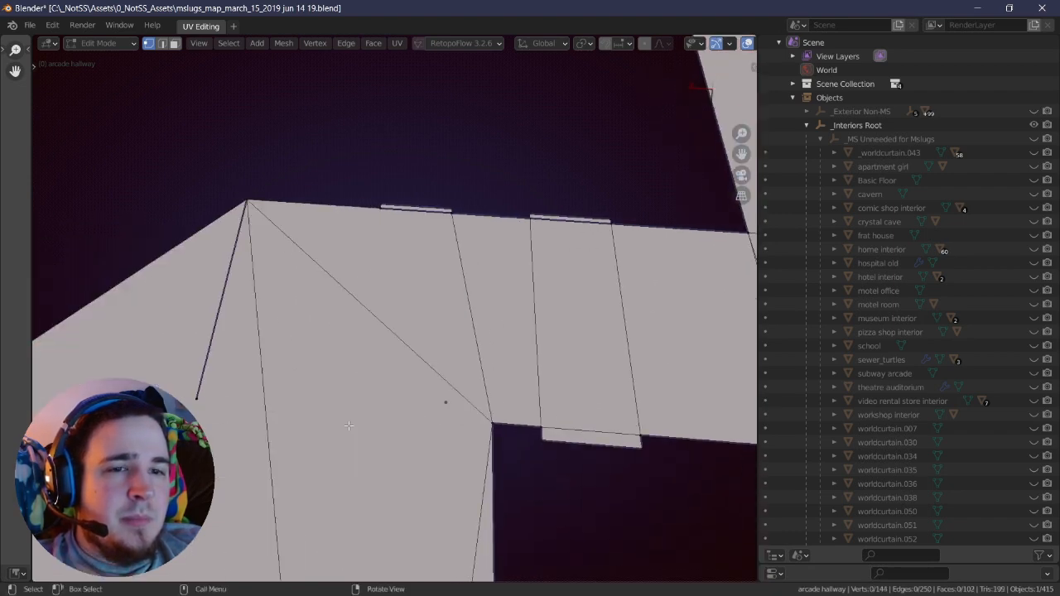
{"action": "key", "text": "ctrl+z"}
- Merge the midway vertex on the room-corridor border into the corner where the corridor's end edge meets the room
{"action": "scroll", "coordinate": [325, 388], "scroll_direction": "down", "scroll_amount": 3}
{"action": "middle_click_drag", "start_coordinate": [317, 366], "coordinate": [372, 213], "text": "shift"}
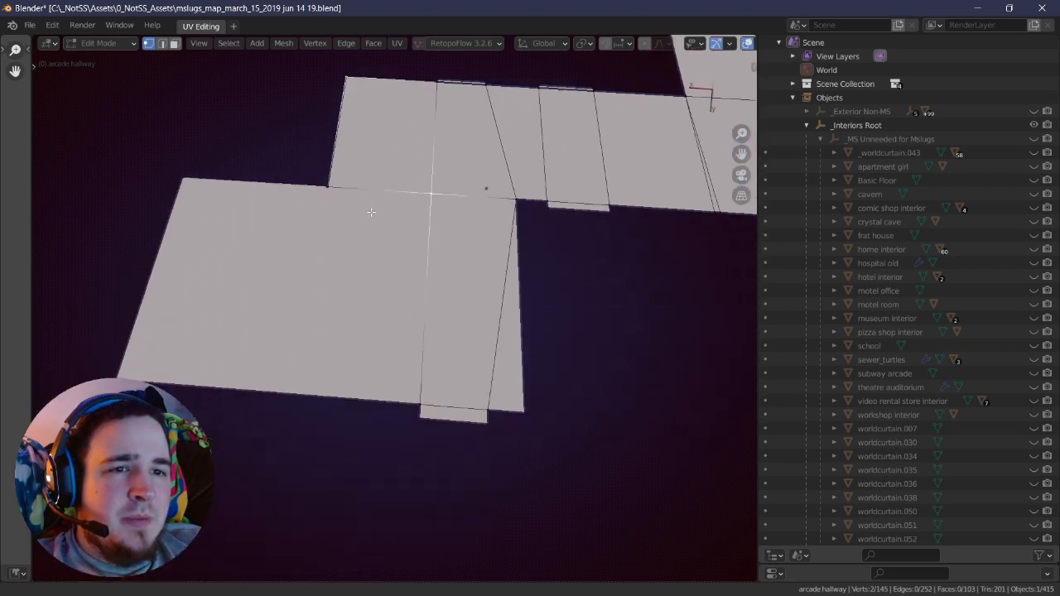
{"action": "middle_click_drag", "start_coordinate": [402, 253], "coordinate": [423, 277]}
{"action": "key", "text": "m"}
{"action": "left_click", "coordinate": [376, 290]}
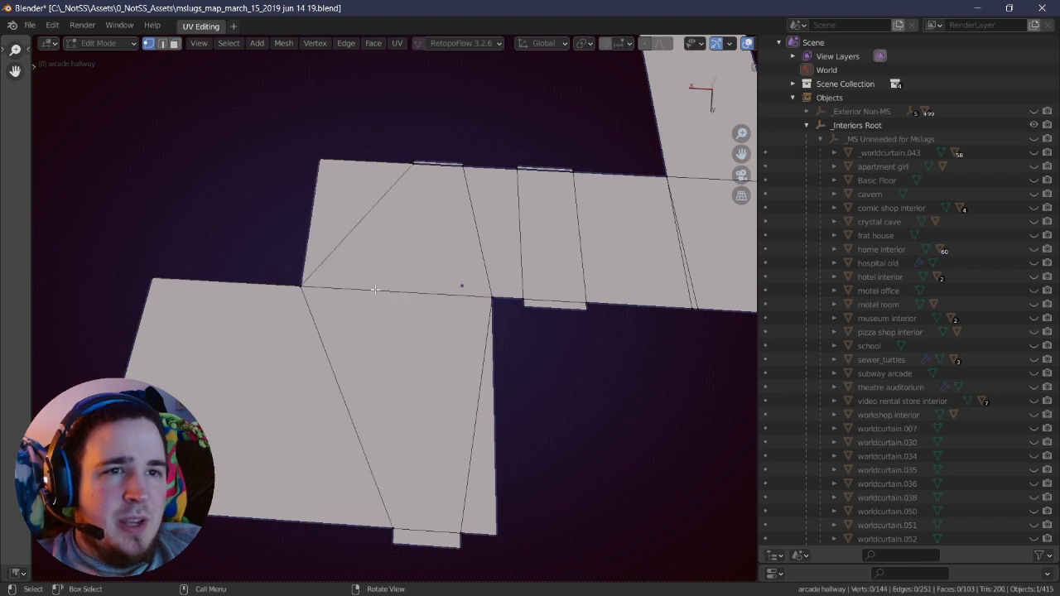
- Merge the redundant vertices at the corridor's far end into its two end corners
{"action": "middle_click_drag", "start_coordinate": [412, 396], "coordinate": [378, 478]}
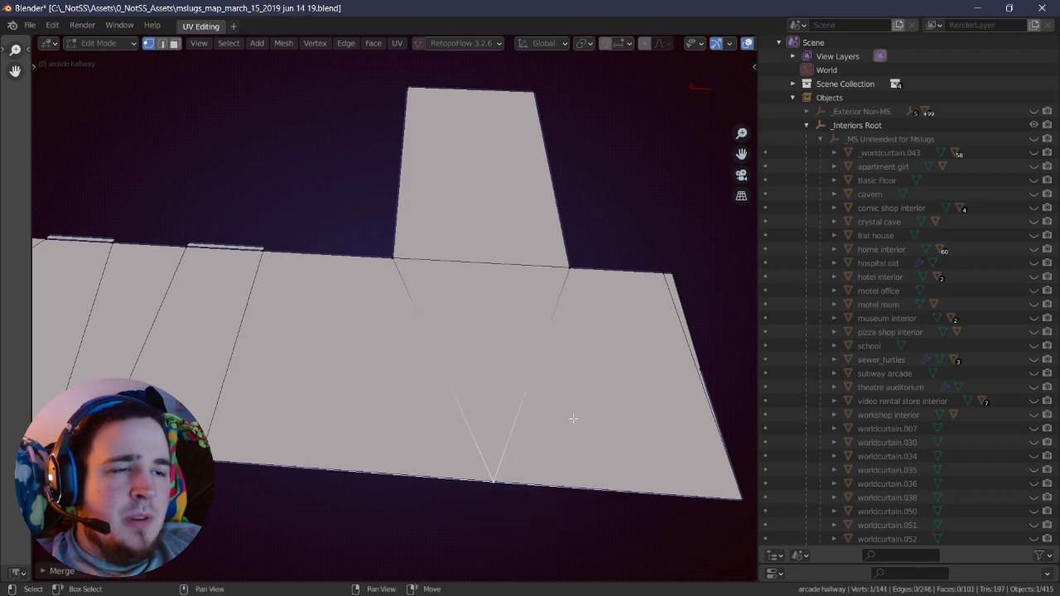
{"action": "middle_click_drag", "start_coordinate": [573, 418], "coordinate": [568, 380], "text": "shift"}
{"action": "middle_click_drag", "start_coordinate": [630, 315], "coordinate": [455, 275]}
{"action": "key", "text": "m"}
{"action": "left_click", "coordinate": [537, 268]}
{"action": "key", "text": "m"}
{"action": "left_click", "coordinate": [455, 325]}
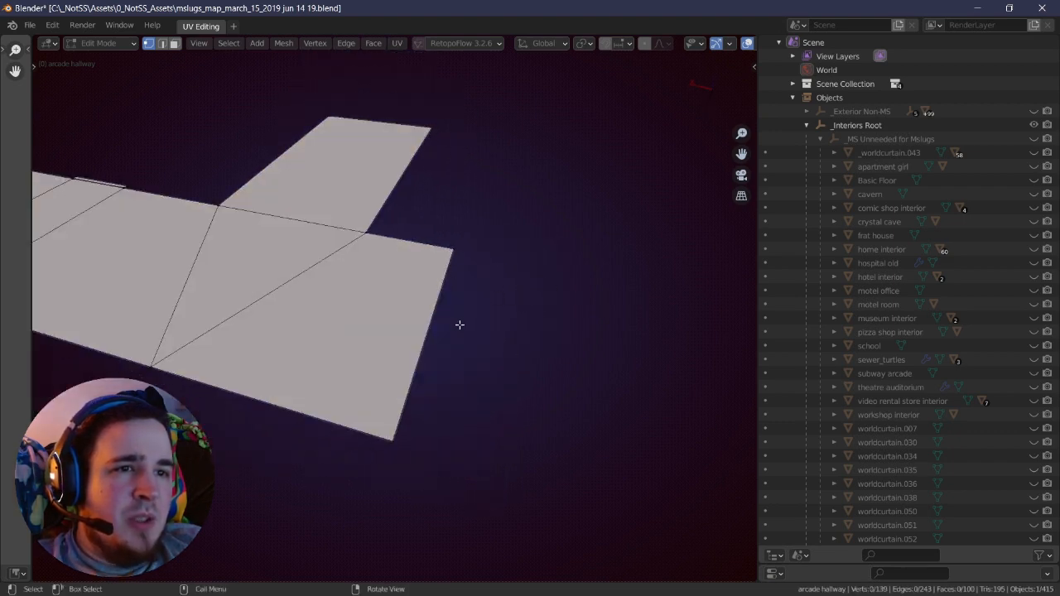
- Merge the remaining vertex on the corridor's long edge opposite the side branch into the far end corner
{"action": "middle_click_drag", "start_coordinate": [458, 324], "coordinate": [488, 396]}
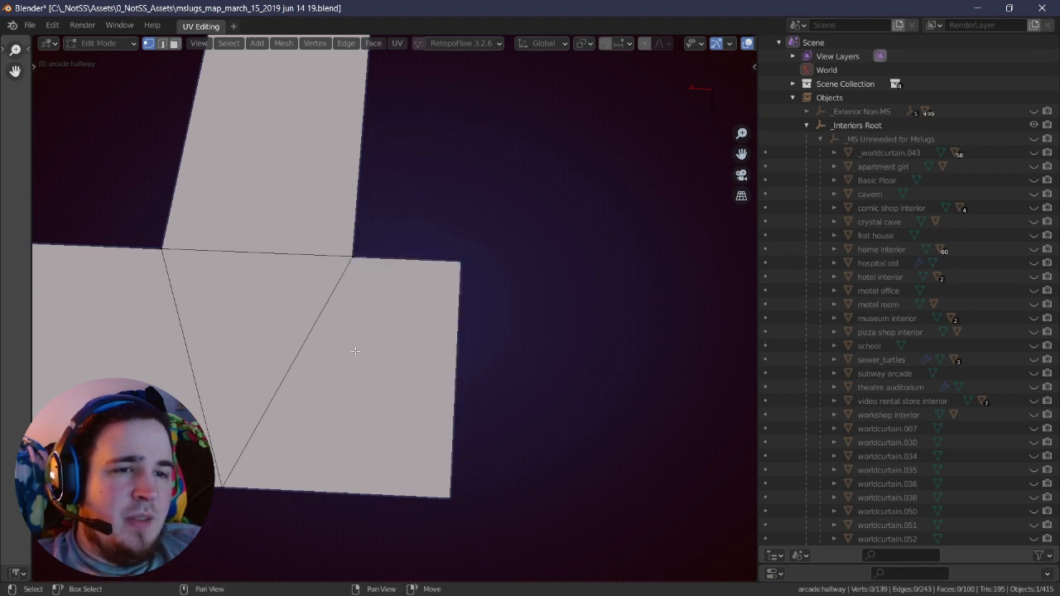
{"action": "middle_click_drag", "start_coordinate": [355, 351], "coordinate": [534, 445], "text": "shift"}
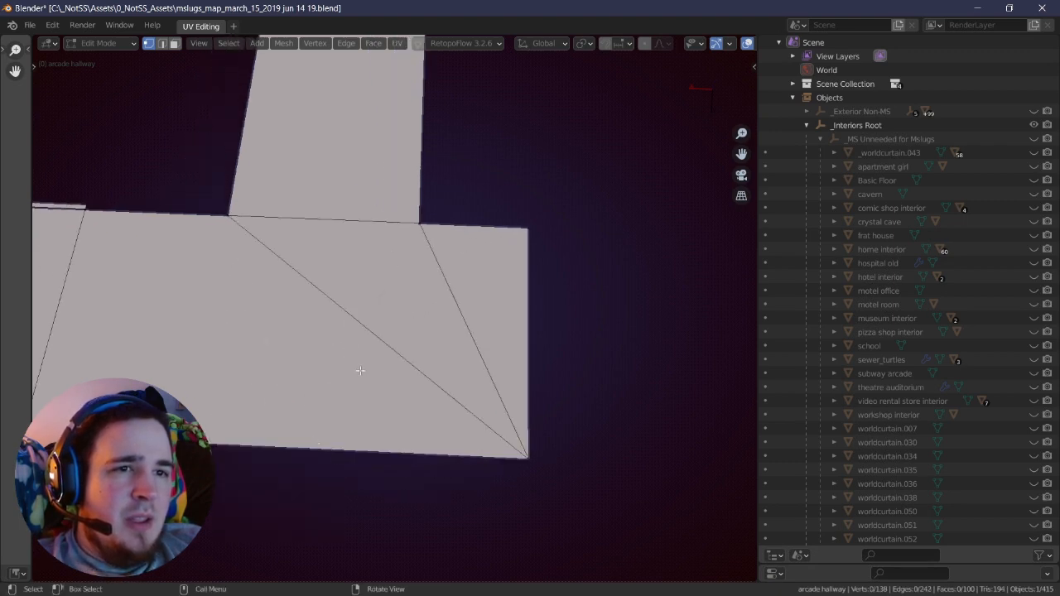
{"action": "scroll", "coordinate": [362, 369], "scroll_direction": "down", "scroll_amount": 3}
- Switch to face mode, select all visible floor faces and triangulate them
{"action": "middle_click_drag", "start_coordinate": [246, 357], "coordinate": [500, 277], "text": "shift"}
{"action": "middle_click_drag", "start_coordinate": [337, 293], "coordinate": [492, 245], "text": "shift"}
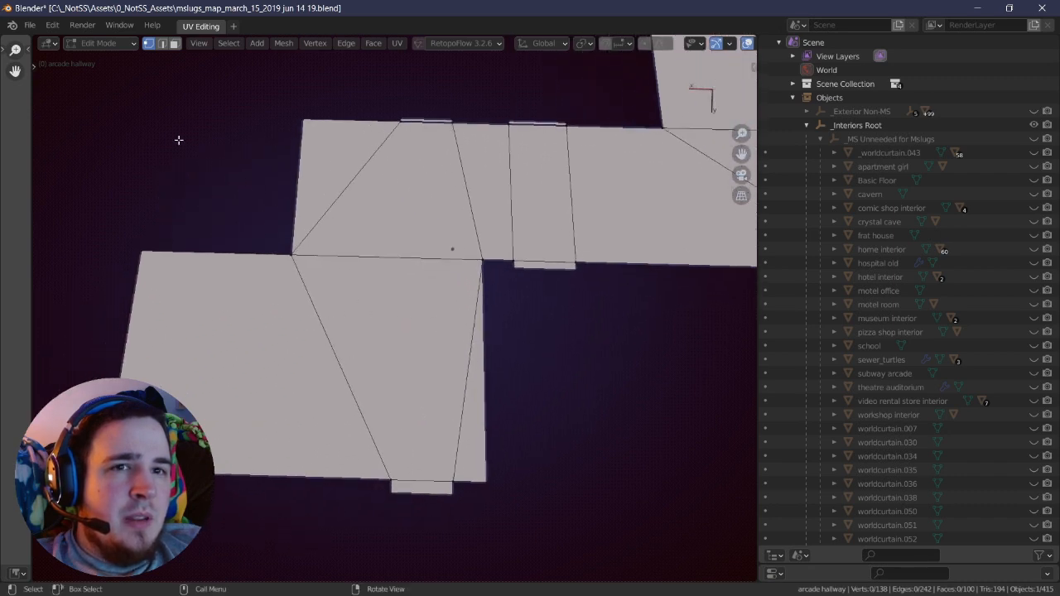
{"action": "middle_click_drag", "start_coordinate": [459, 174], "coordinate": [429, 205], "text": "shift"}
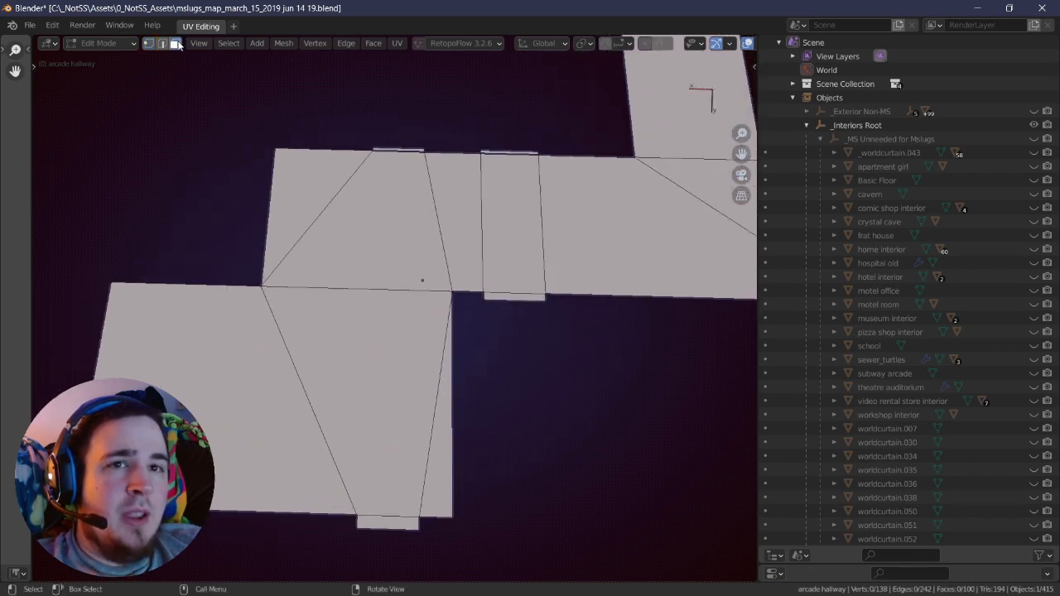
{"action": "key", "text": "a"}
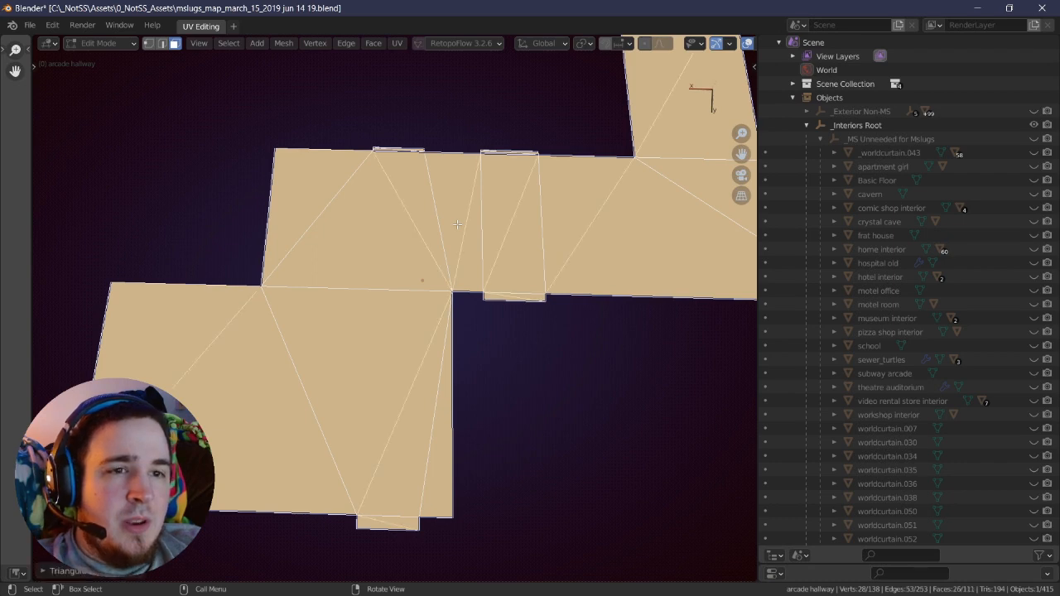
- Examine the triangulated floor topology around the doorways and side branch, and clear the face selection
{"action": "right_click_drag", "start_coordinate": [521, 210], "coordinate": [425, 300], "text": "shift"}
{"action": "right_click_drag", "start_coordinate": [342, 278], "coordinate": [428, 257], "text": "shift"}
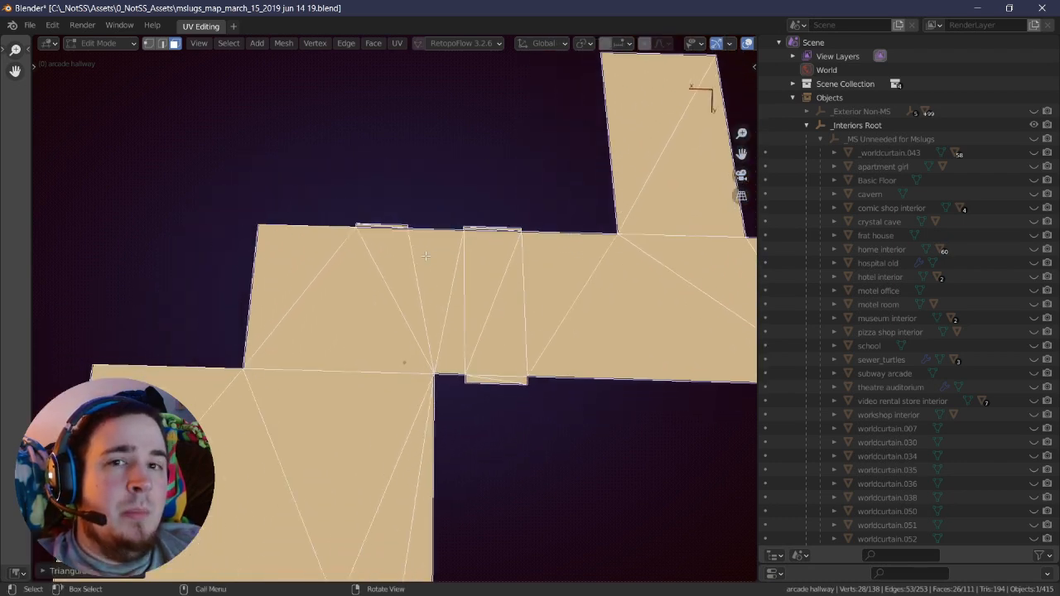
{"action": "right_click_drag", "start_coordinate": [360, 255], "coordinate": [386, 255], "text": "shift"}
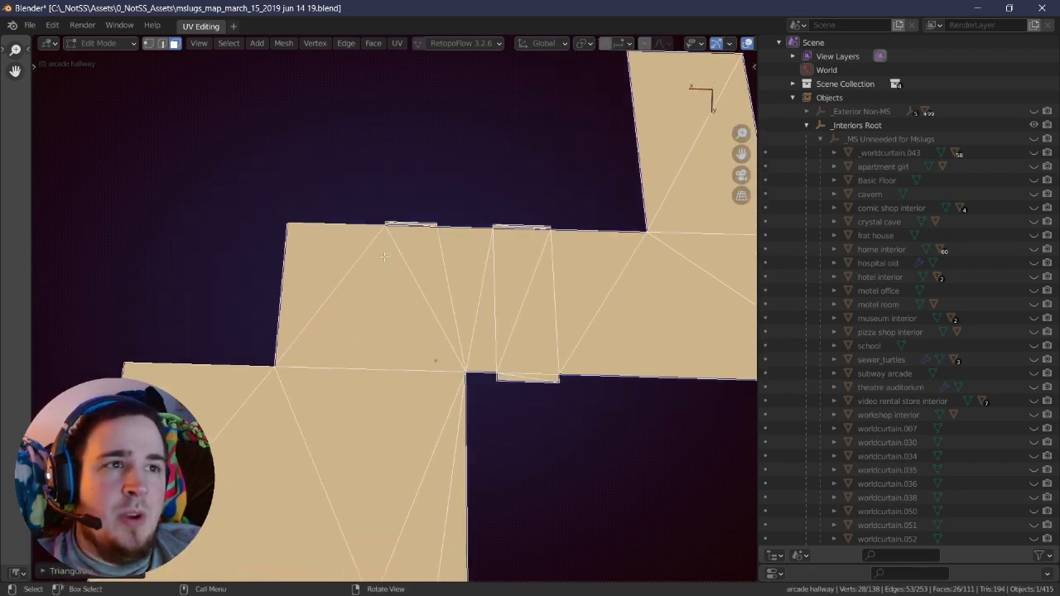
{"action": "middle_click_drag", "start_coordinate": [384, 257], "coordinate": [427, 260], "text": "shift"}
{"action": "mouse_move", "coordinate": [492, 268]}
{"action": "middle_mouse_down"}
{"action": "mouse_move", "coordinate": [480, 222]}
{"action": "mouse_move", "coordinate": [520, 237]}
{"action": "mouse_move", "coordinate": [497, 254]}
{"action": "middle_mouse_up"}
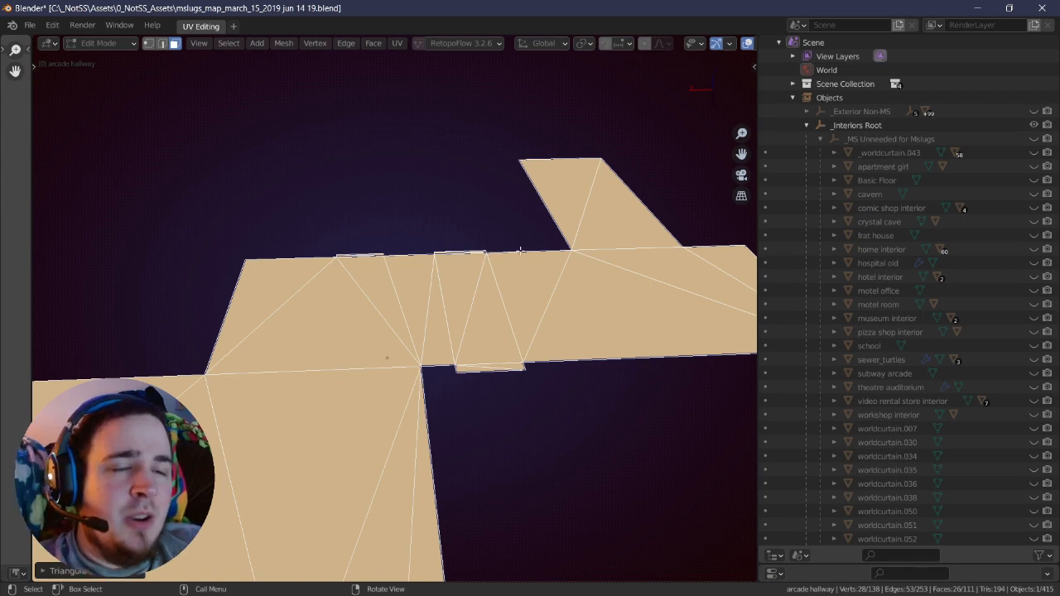
{"action": "middle_click_drag", "start_coordinate": [520, 249], "coordinate": [410, 289]}
{"action": "key", "text": "alt+a"}
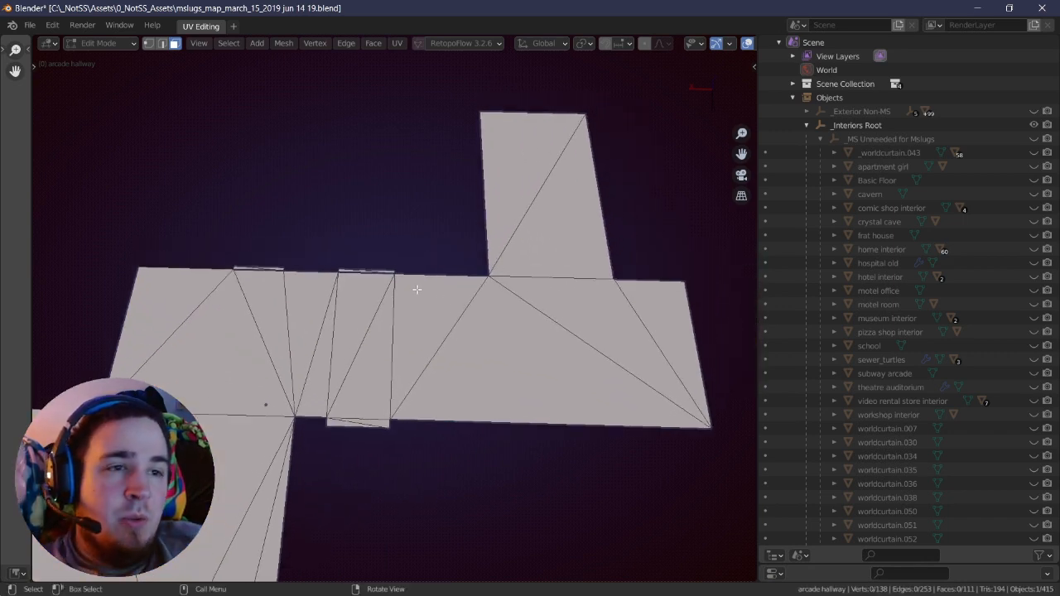
{"action": "middle_click_drag", "start_coordinate": [426, 292], "coordinate": [434, 339]}
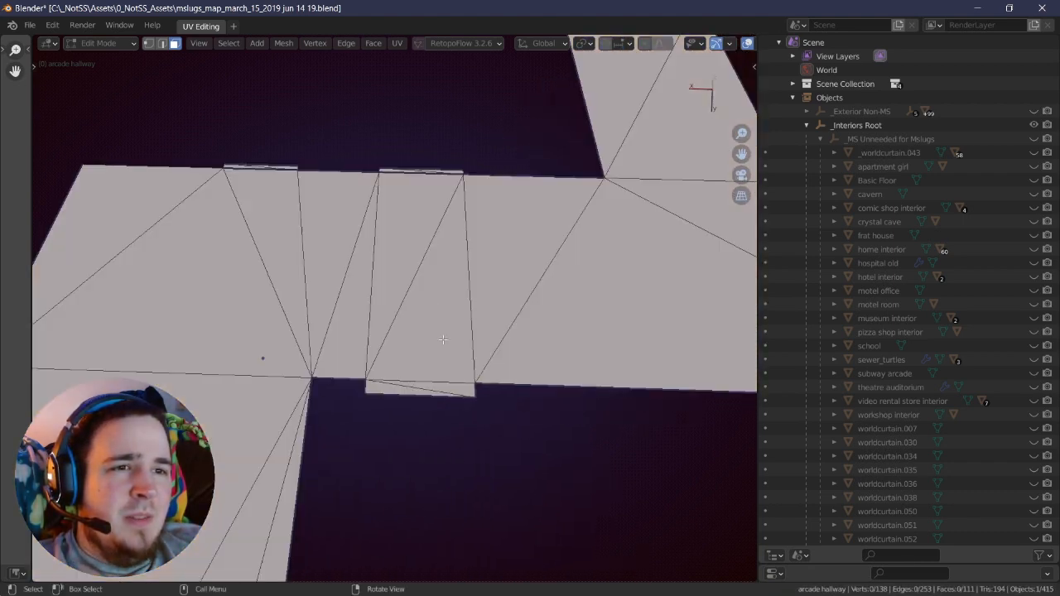
- Inspect the whole triangulated floor from above, including the doorway strips and the side branch
{"action": "right_click_drag", "start_coordinate": [414, 256], "coordinate": [421, 367], "text": "shift"}
{"action": "scroll", "coordinate": [409, 361], "scroll_direction": "up", "scroll_amount": 4}
{"action": "key", "text": "a"}
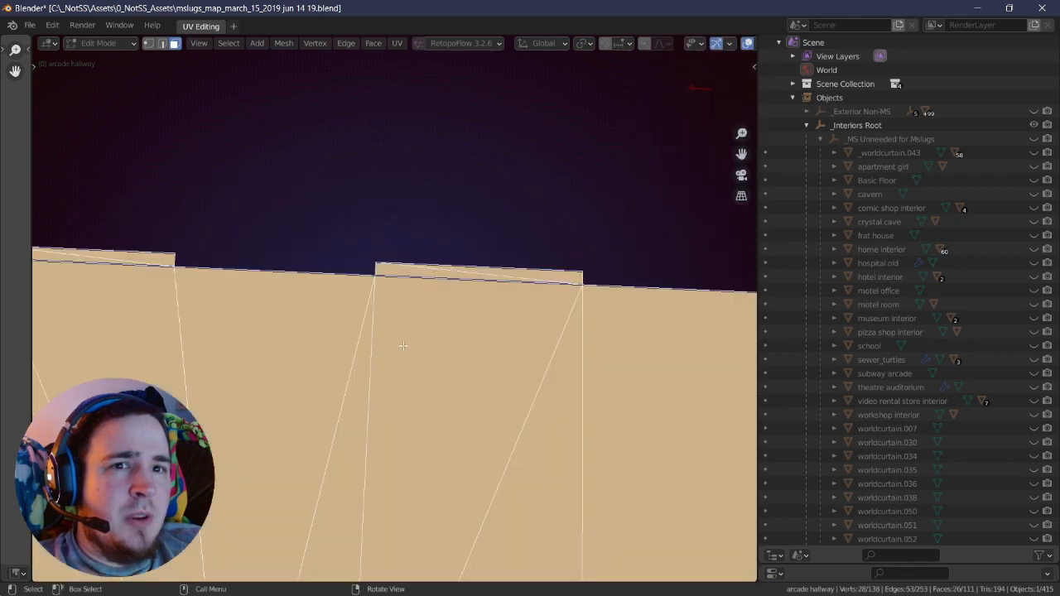
{"action": "key", "text": "alt+a"}
{"action": "scroll", "coordinate": [410, 344], "scroll_direction": "down", "scroll_amount": 5}
{"action": "middle_click_drag", "start_coordinate": [415, 342], "coordinate": [401, 338]}
{"action": "right_click_drag", "start_coordinate": [396, 323], "coordinate": [475, 249], "text": "shift"}
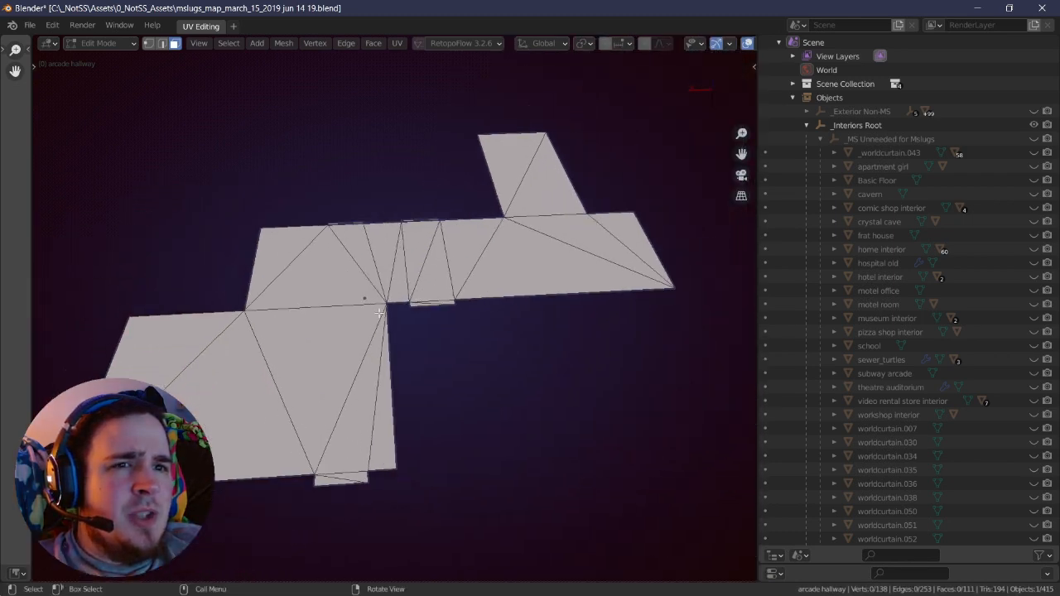
{"action": "scroll", "coordinate": [389, 311], "scroll_direction": "up", "scroll_amount": 1}
{"action": "right_click_drag", "start_coordinate": [358, 324], "coordinate": [415, 330]}
{"action": "key", "text": "a"}
{"action": "key", "text": "a"}
{"action": "key", "text": "a"}
{"action": "key", "text": "a"}
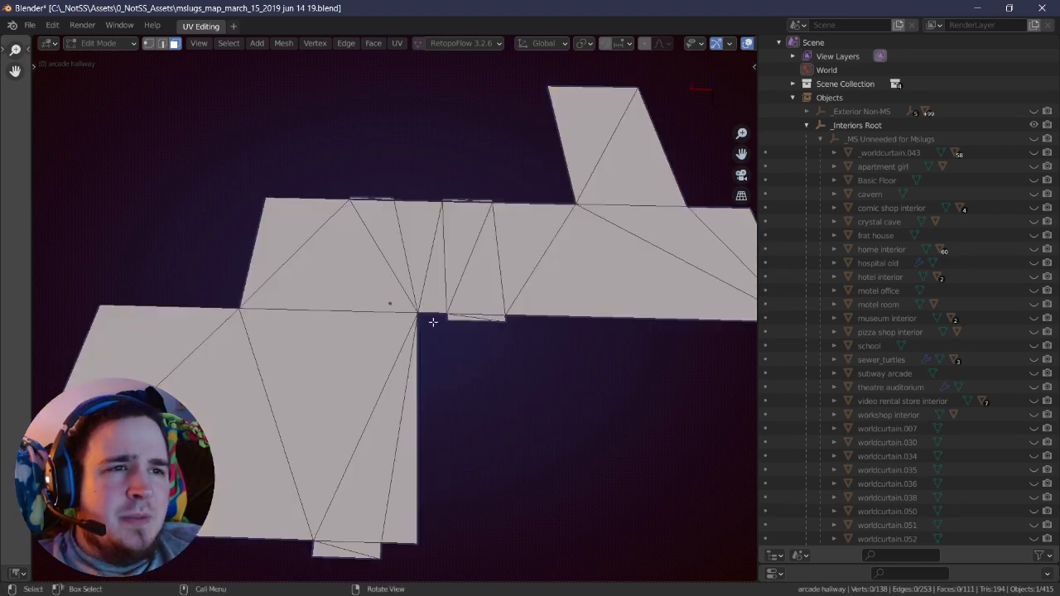
- Reveal the hidden walls and ceiling of the arcade hallway
{"action": "key", "text": "alt+h"}
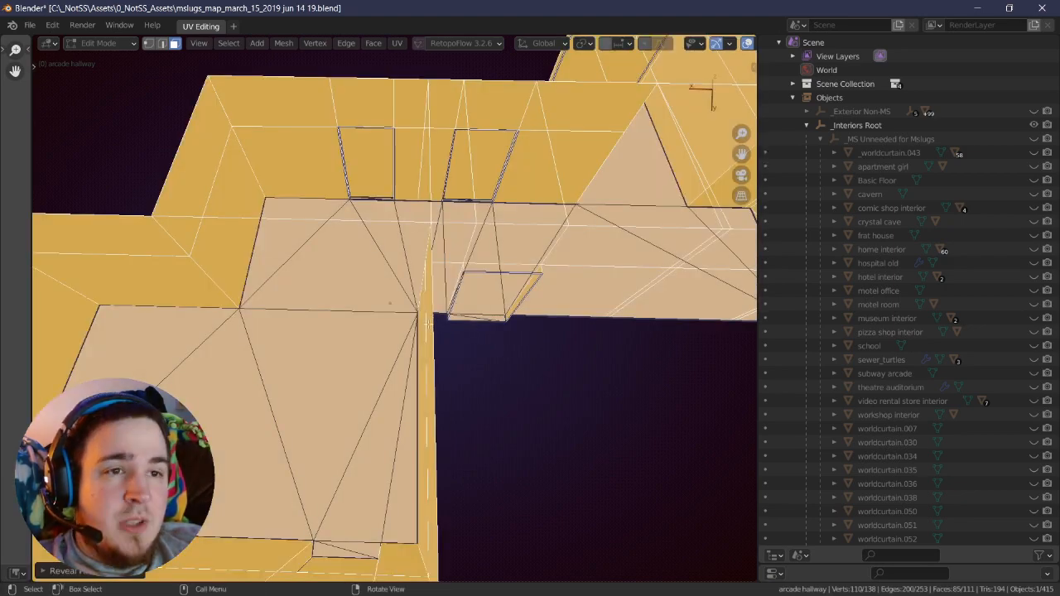
{"action": "right_click_drag", "start_coordinate": [427, 326], "coordinate": [459, 255]}
{"action": "key", "text": "a"}
{"action": "middle_click_drag", "start_coordinate": [459, 255], "coordinate": [428, 256]}
{"action": "key", "text": "a"}
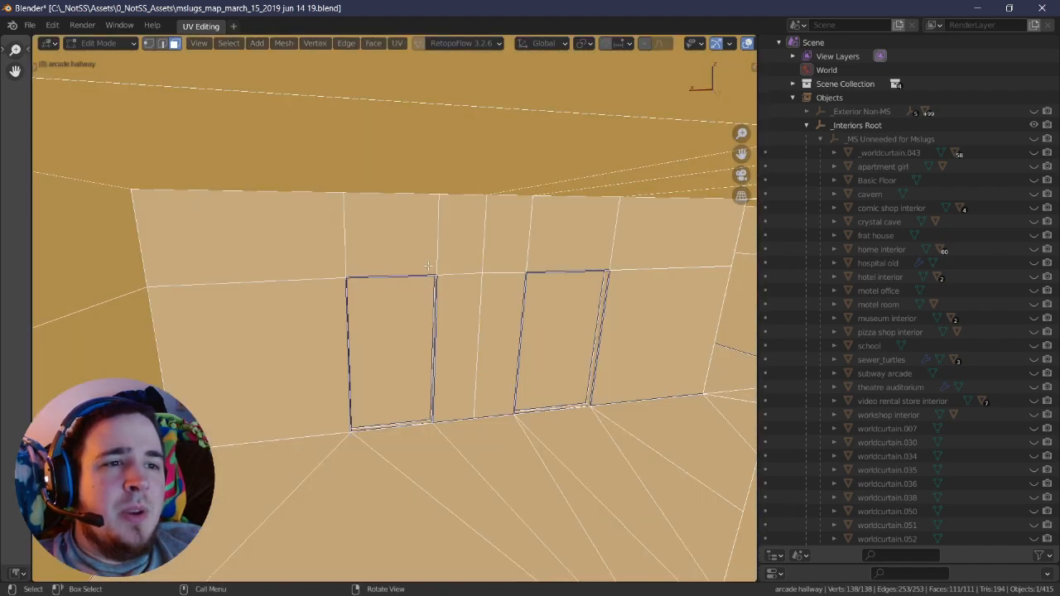
- Clear the selection, select the linked floor mesh and hide it
{"action": "key", "text": "a"}
{"action": "key", "text": "l"}
{"action": "middle_click_drag", "start_coordinate": [471, 368], "coordinate": [478, 331]}
{"action": "key", "text": "h"}
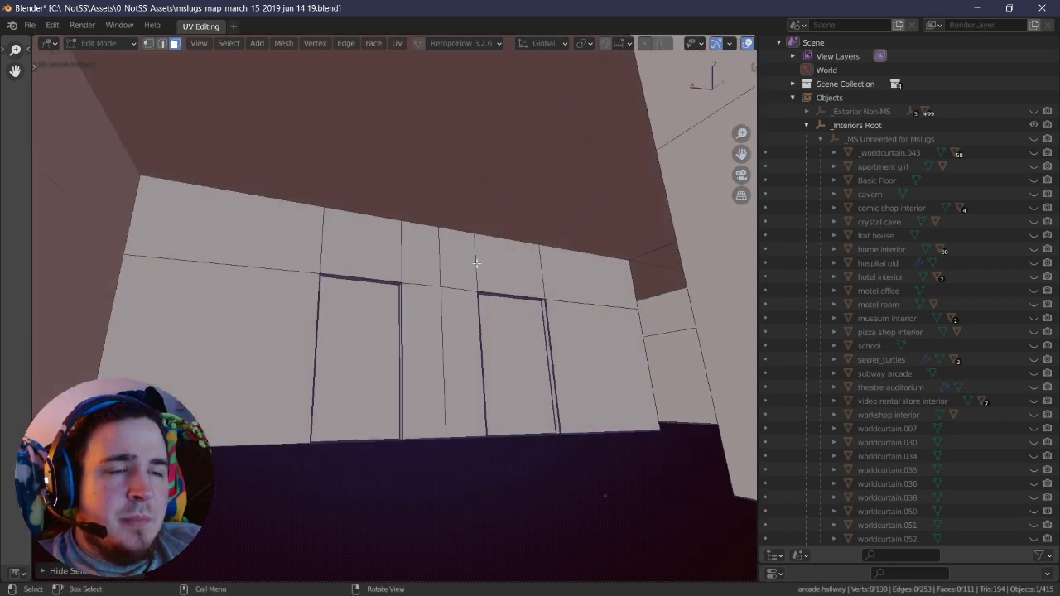
- Select a ceiling face and extend the selection to all faces with a similar normal
{"action": "left_click", "coordinate": [476, 196]}
{"action": "key", "text": "shift+g"}
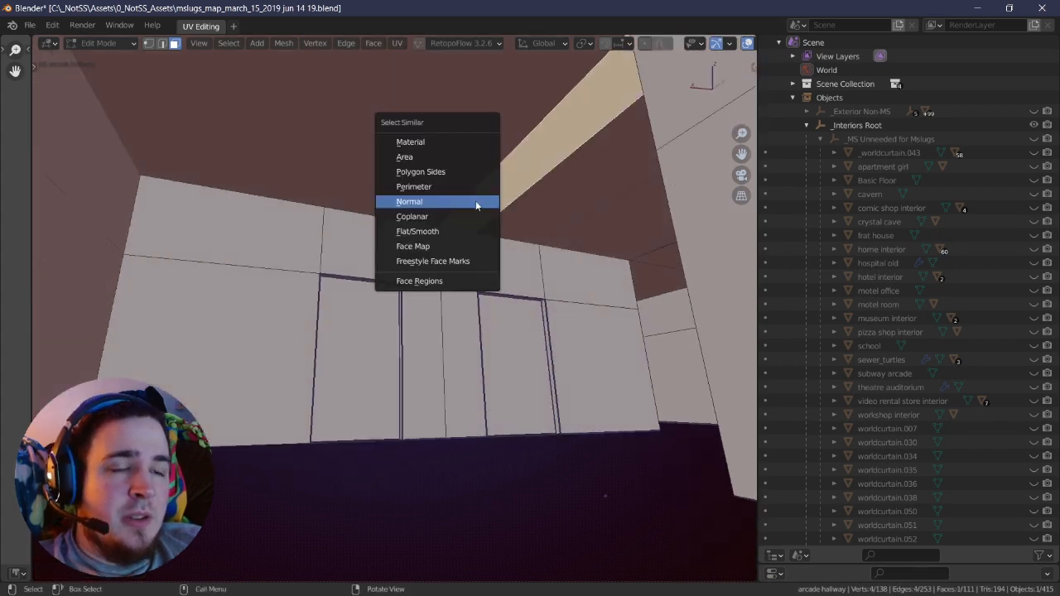
{"action": "left_click", "coordinate": [476, 201]}
{"action": "middle_click_drag", "start_coordinate": [475, 202], "coordinate": [488, 361]}
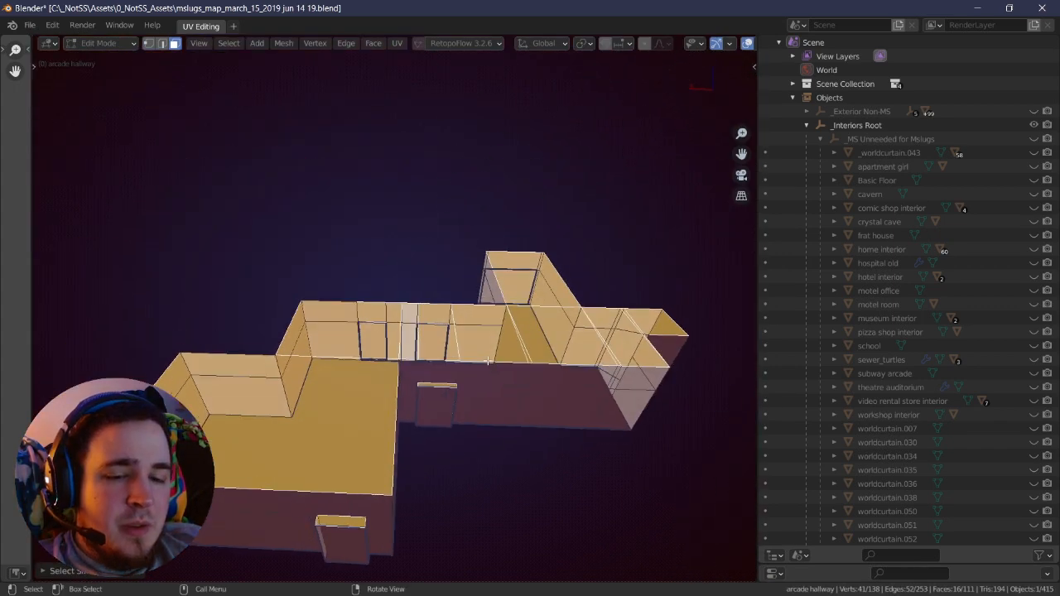
- Try to split the selected faces from the walls and isolate them
{"action": "key", "text": "g"}
{"action": "right_click", "coordinate": [500, 307]}
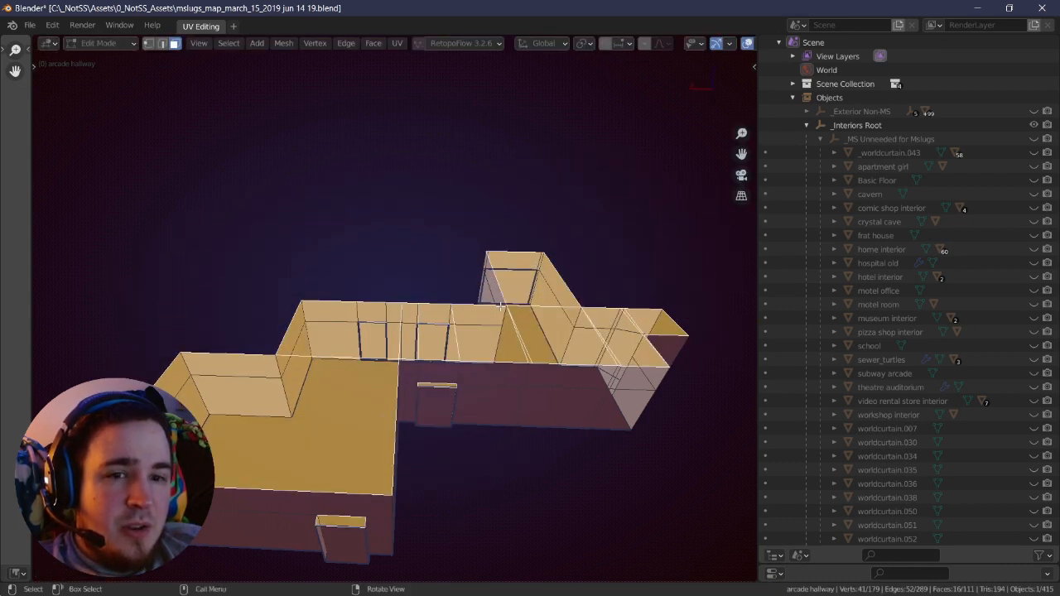
{"action": "key", "text": "shift+h"}
{"action": "middle_click_drag", "start_coordinate": [501, 307], "coordinate": [448, 307]}
{"action": "middle_click_drag", "start_coordinate": [295, 303], "coordinate": [423, 410]}
- Deselect the top faces of the doorways, keeping only the ceiling faces selected
{"action": "key", "text": "b"}
{"action": "key", "text": "g"}
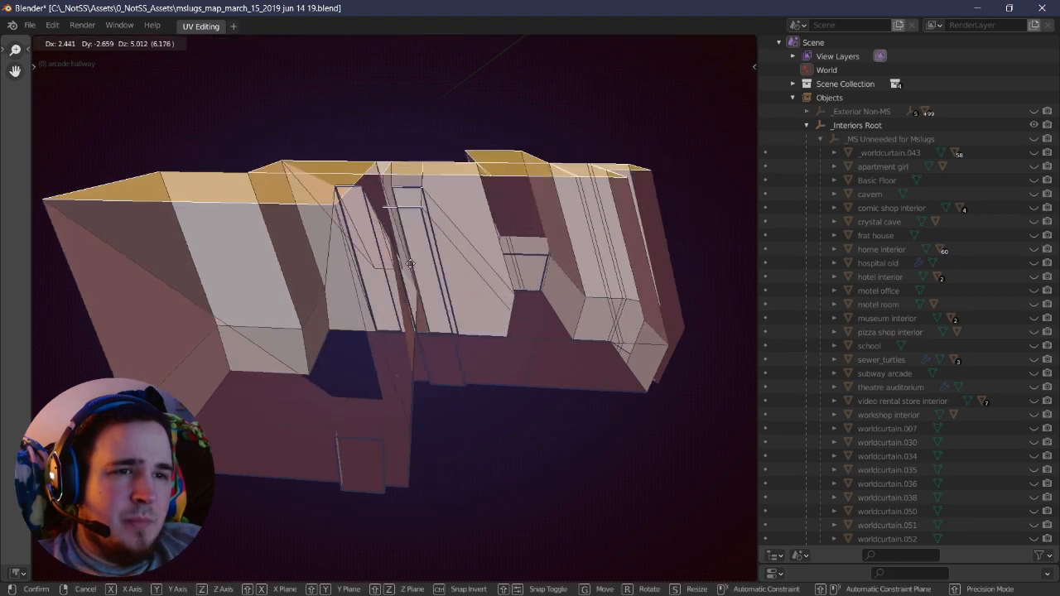
{"action": "right_click", "coordinate": [460, 328]}
{"action": "middle_click_drag", "start_coordinate": [557, 365], "coordinate": [368, 375]}
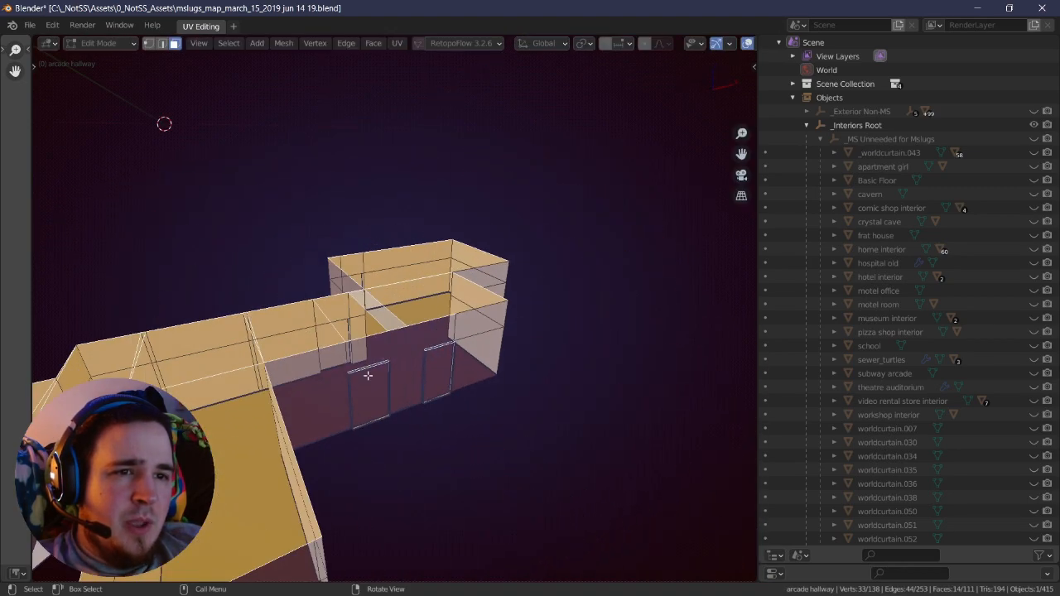
{"action": "middle_click_drag", "start_coordinate": [447, 397], "coordinate": [423, 256]}
{"action": "key", "text": "g"}
{"action": "right_click", "coordinate": [363, 207]}
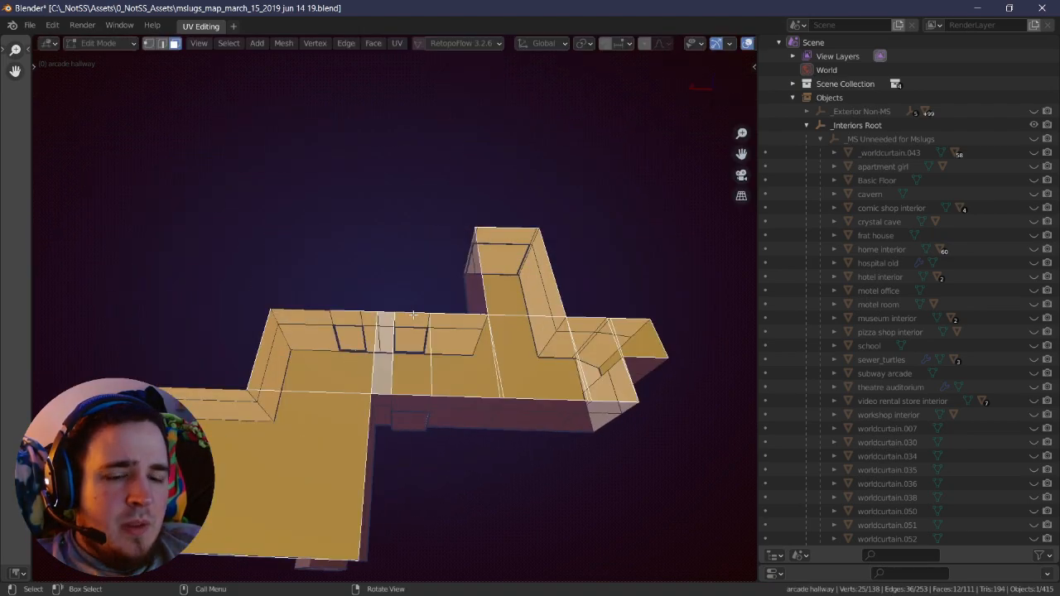
- Split the selected ceiling faces from the walls and reveal the hidden floor
{"action": "key", "text": "y"}
{"action": "key", "text": "g"}
{"action": "right_click", "coordinate": [370, 213]}
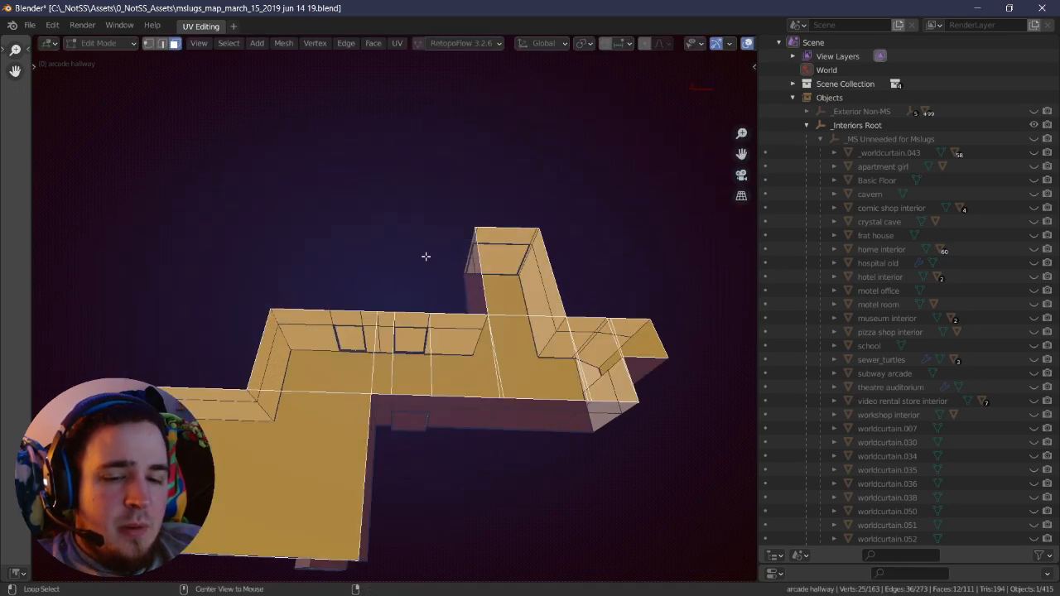
{"action": "key", "text": "alt+h"}
{"action": "right_click_drag", "start_coordinate": [427, 298], "coordinate": [471, 232]}
- Select the linked corridor ceiling and check its separation from the walls with cancelled trial moves
{"action": "key", "text": "alt+a"}
{"action": "key", "text": "l"}
{"action": "right_click_drag", "start_coordinate": [469, 328], "coordinate": [468, 288]}
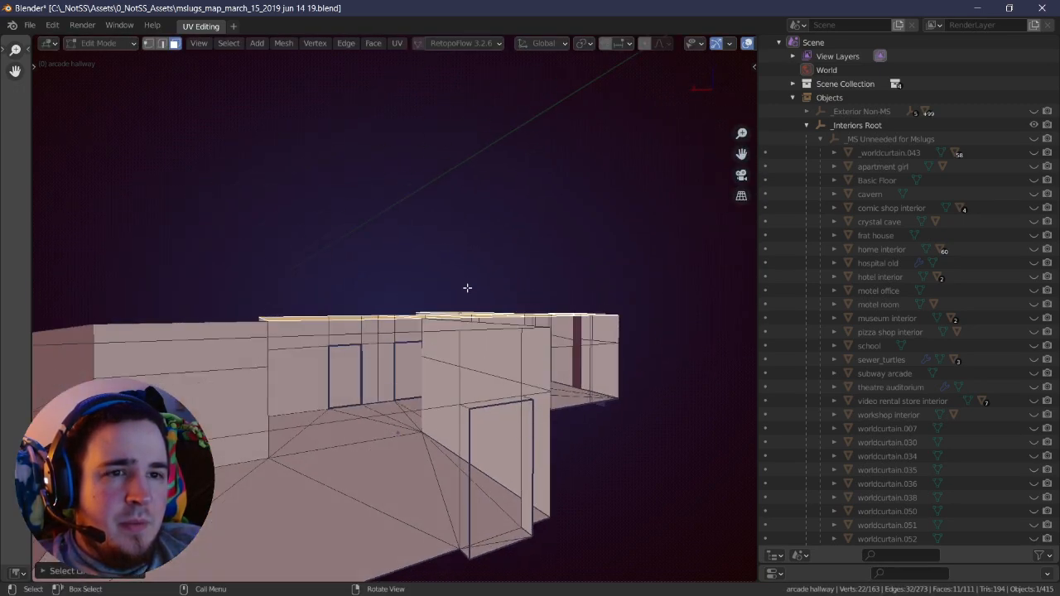
{"action": "key", "text": "g"}
{"action": "right_click", "coordinate": [439, 141]}
{"action": "middle_click_drag", "start_coordinate": [440, 142], "coordinate": [432, 301]}
{"action": "key", "text": "g"}
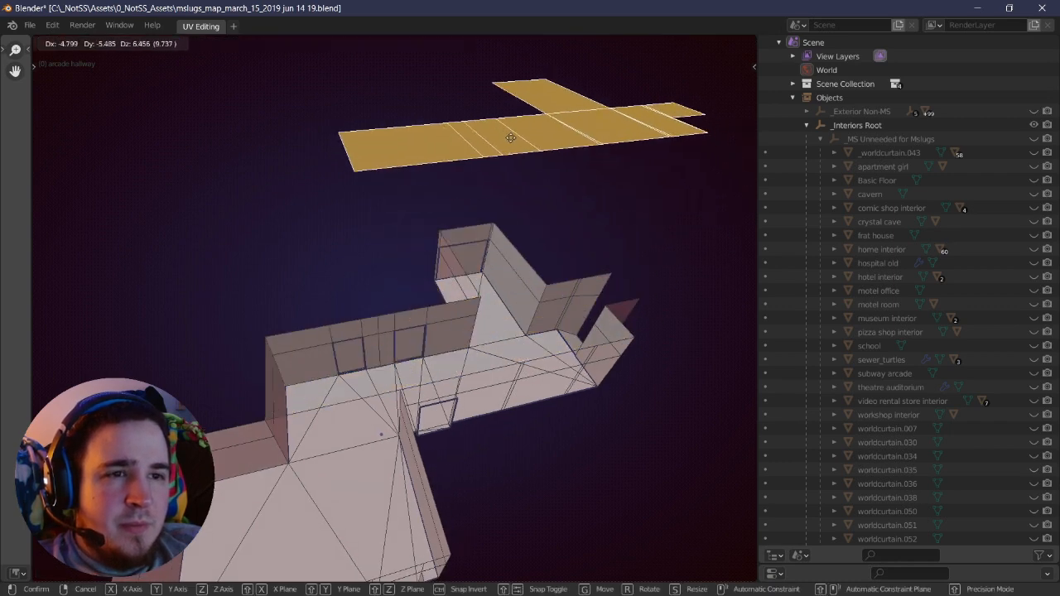
{"action": "right_click", "coordinate": [501, 146]}
{"action": "middle_click_drag", "start_coordinate": [502, 147], "coordinate": [350, 292]}
- Select the large room's ceiling face together with the linked corridor ceiling, and hide all unselected geometry
{"action": "left_click", "coordinate": [308, 394]}
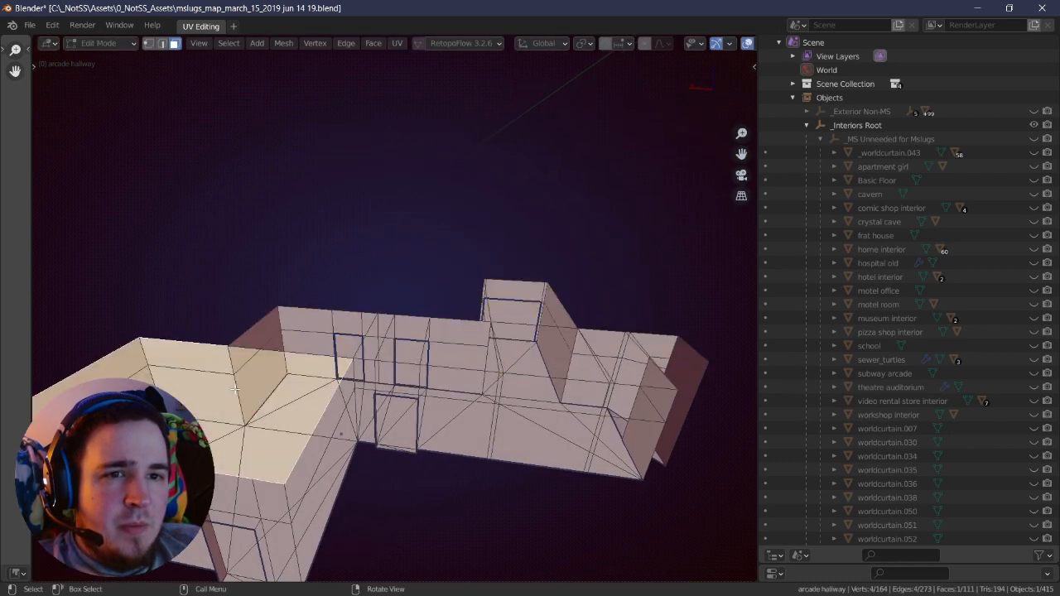
{"action": "key", "text": "g"}
{"action": "right_click", "coordinate": [400, 180]}
{"action": "left_click", "coordinate": [338, 330], "text": "shift"}
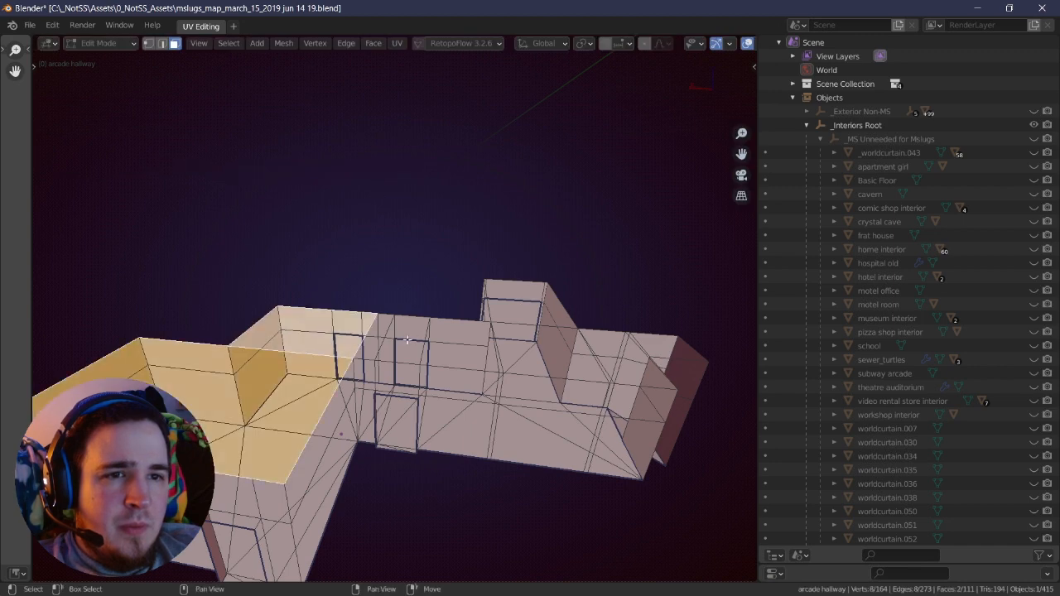
{"action": "key", "text": "l"}
{"action": "key", "text": "shift+h"}
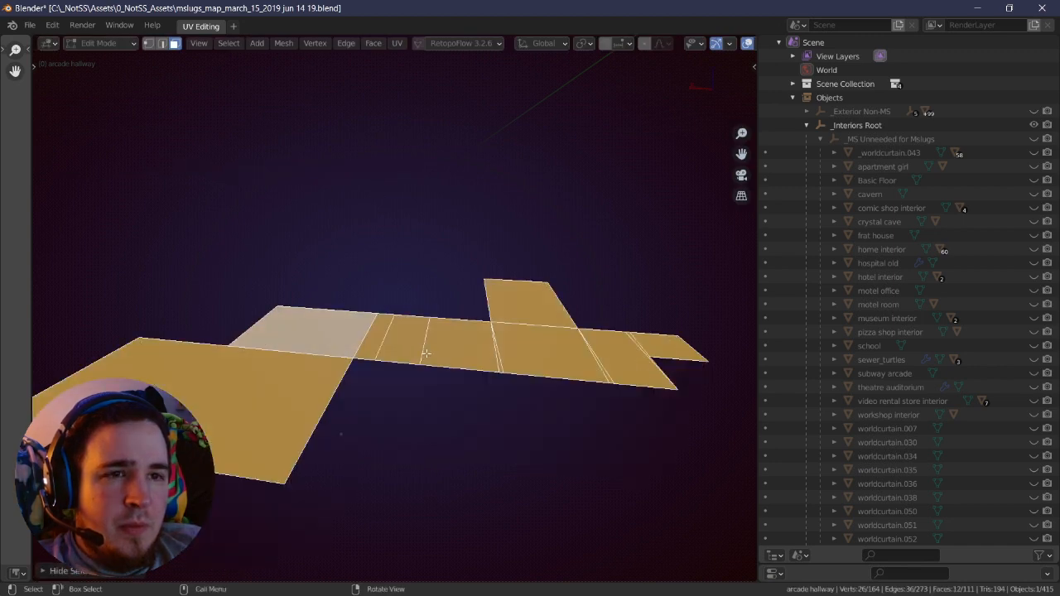
- In face mode, select the large room's ceiling face and triangulate it
{"action": "left_click", "coordinate": [153, 47]}
{"action": "right_click_drag", "start_coordinate": [373, 201], "coordinate": [422, 312]}
{"action": "key", "text": "alt+a"}
{"action": "key", "text": "a"}
{"action": "right_click_drag", "start_coordinate": [301, 391], "coordinate": [394, 325], "text": "shift"}
{"action": "left_click", "coordinate": [175, 45]}
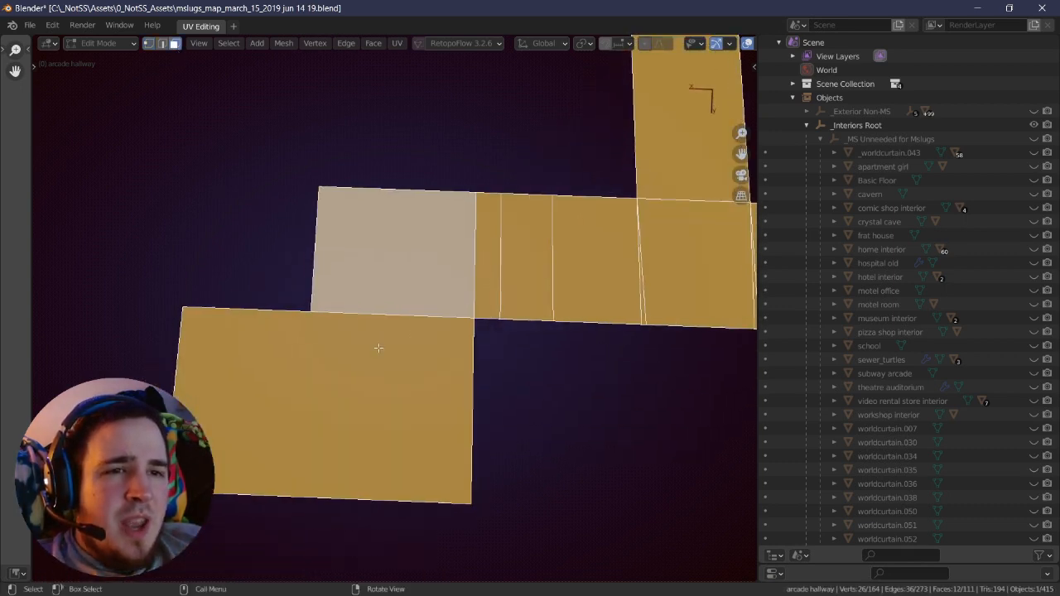
{"action": "left_click", "coordinate": [379, 349]}
{"action": "key", "text": "g"}
{"action": "right_click", "coordinate": [323, 369]}
{"action": "scroll", "coordinate": [315, 322], "scroll_direction": "up", "scroll_amount": 1}
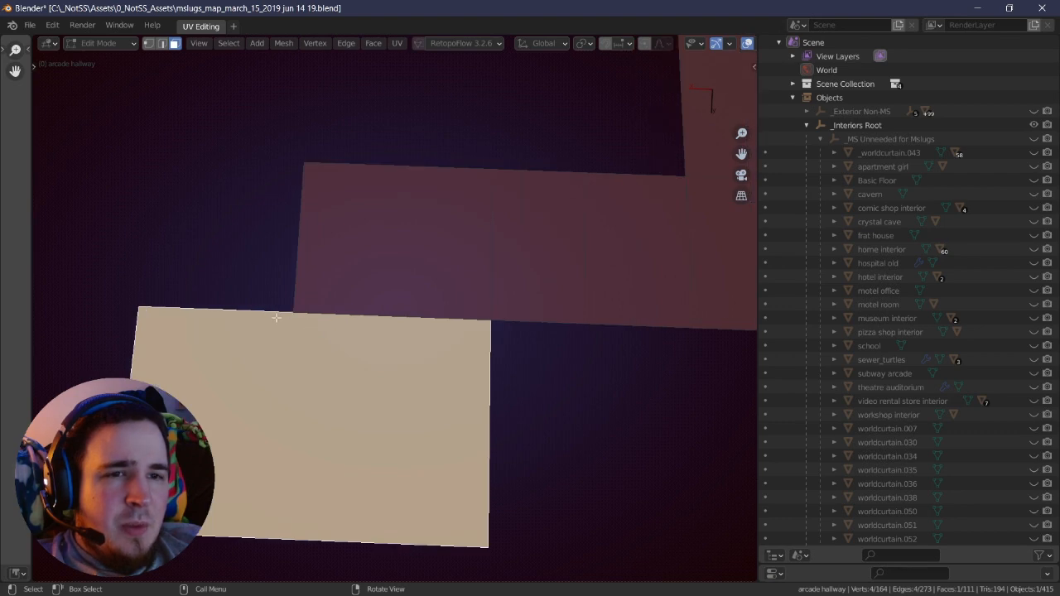
{"action": "key", "text": "ctrl+t"}
- Switch to vertex mode and knife-cut the room ceiling diagonally from its outer corner to the inner corner shared with the corridor
{"action": "middle_click_drag", "start_coordinate": [345, 331], "coordinate": [253, 204]}
{"action": "left_click", "coordinate": [149, 43]}
{"action": "middle_click_drag", "start_coordinate": [232, 145], "coordinate": [480, 378]}
{"action": "mouse_move", "coordinate": [397, 347]}
{"action": "left_mouse_down"}
{"action": "mouse_move", "coordinate": [392, 318]}
{"action": "mouse_move", "coordinate": [391, 338]}
{"action": "left_mouse_up"}
{"action": "middle_click_drag", "start_coordinate": [390, 338], "coordinate": [440, 295]}
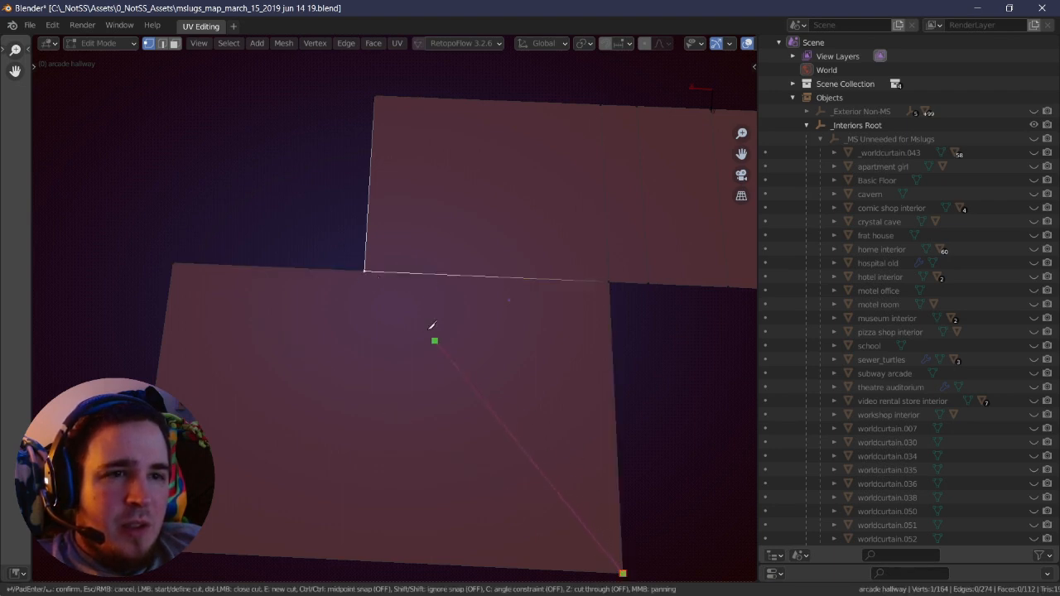
{"action": "left_click", "coordinate": [365, 271]}
{"action": "key", "text": "Return"}
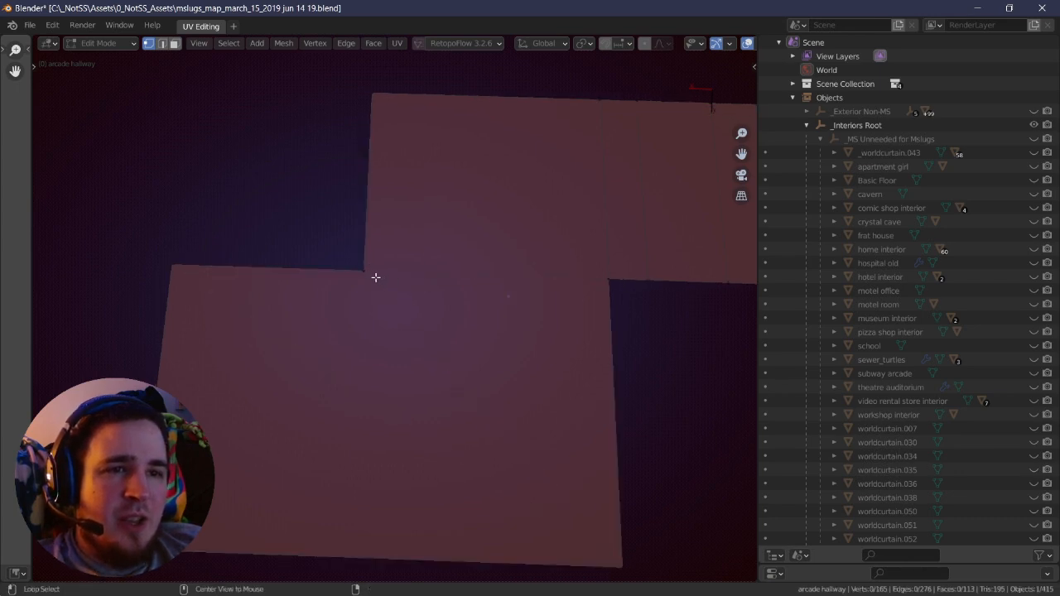
- Examine the vertices and edges at the inner corner where the room ceiling's cut meets the corridor ceiling
{"action": "middle_click_drag", "start_coordinate": [375, 278], "coordinate": [375, 283]}
{"action": "key", "text": "a"}
{"action": "key", "text": "alt+a"}
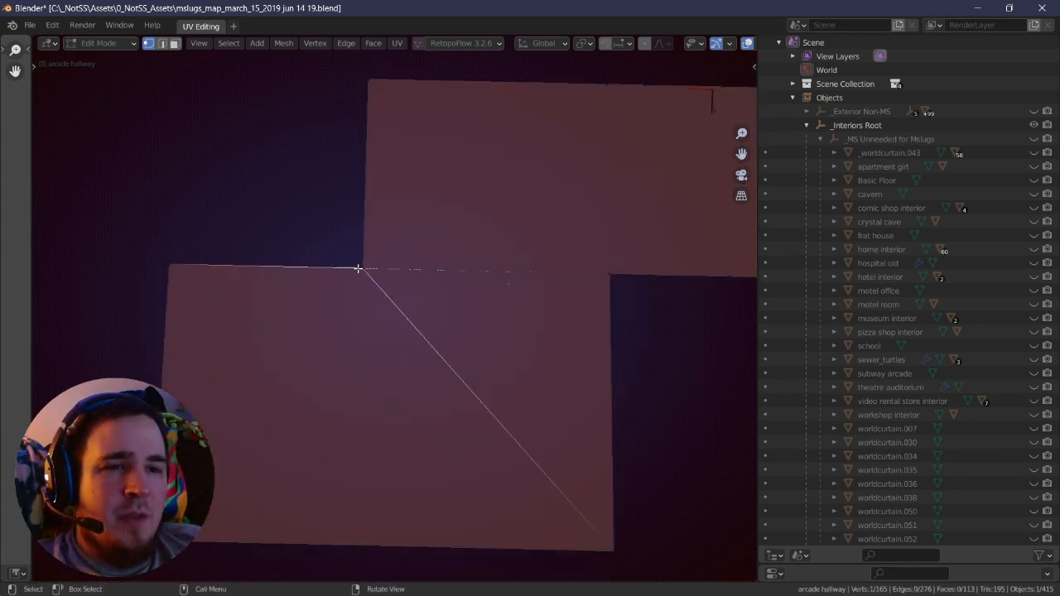
{"action": "key", "text": "l"}
{"action": "key", "text": "alt+a"}
{"action": "middle_click_drag", "start_coordinate": [371, 271], "coordinate": [427, 318]}
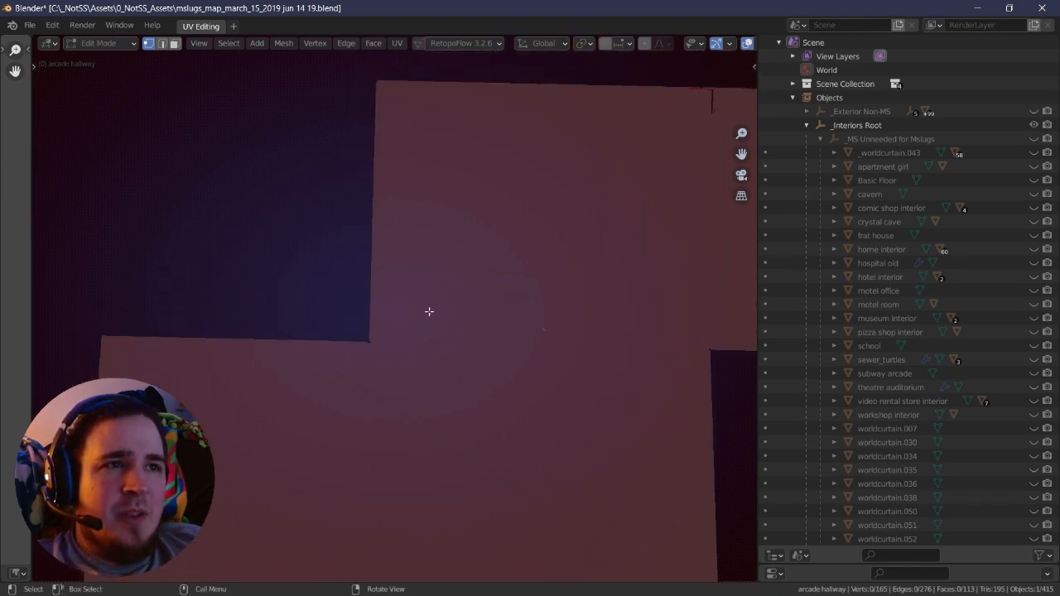
{"action": "middle_click_drag", "start_coordinate": [426, 312], "coordinate": [364, 352]}
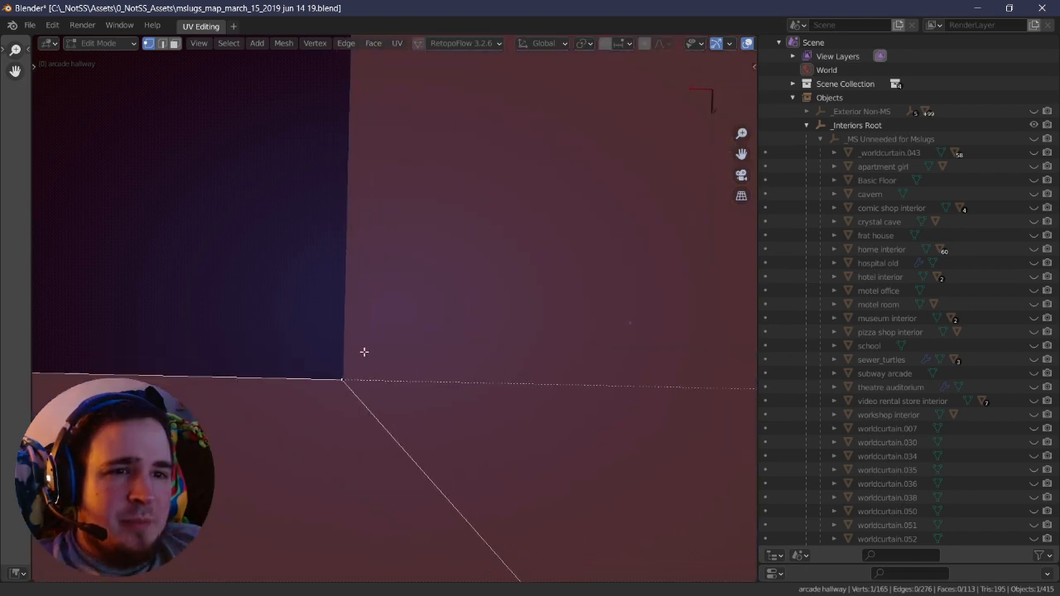
{"action": "key", "text": "KP_Decimal"}
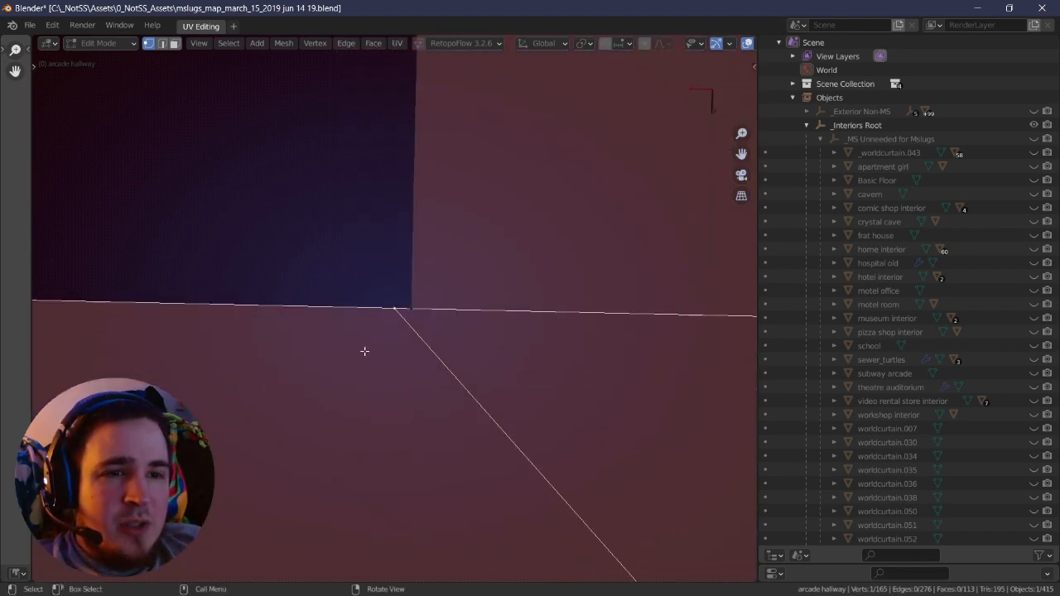
{"action": "right_click_drag", "start_coordinate": [402, 259], "coordinate": [401, 323], "text": "shift"}
- Show the item transform values and select the corridor ceiling's outer corner vertex to read its coordinates
{"action": "key", "text": "n"}
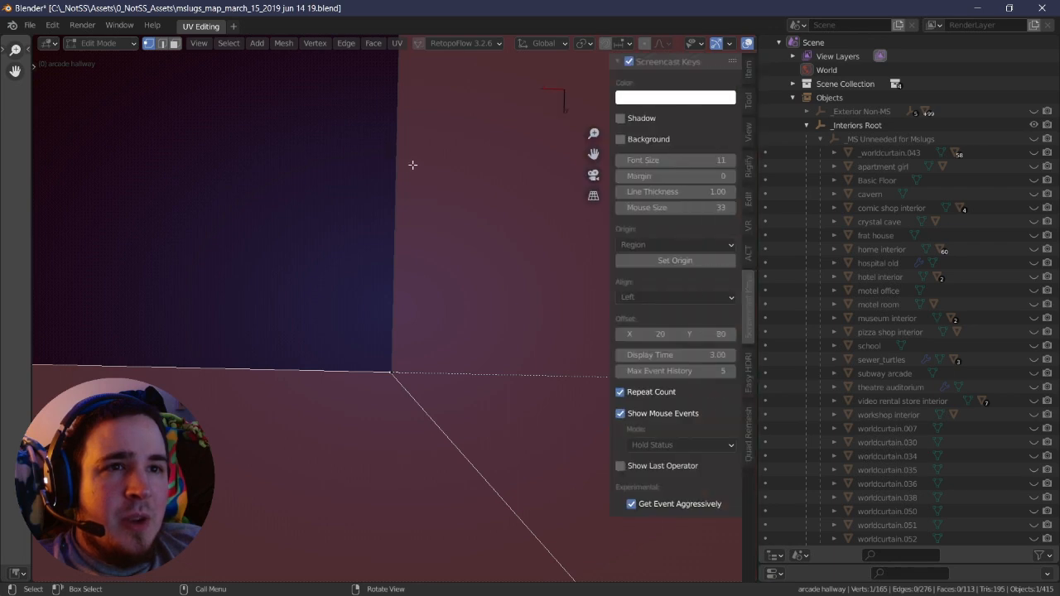
{"action": "right_click_drag", "start_coordinate": [412, 166], "coordinate": [389, 326], "text": "shift"}
{"action": "scroll", "coordinate": [377, 170], "scroll_direction": "down", "scroll_amount": 4}
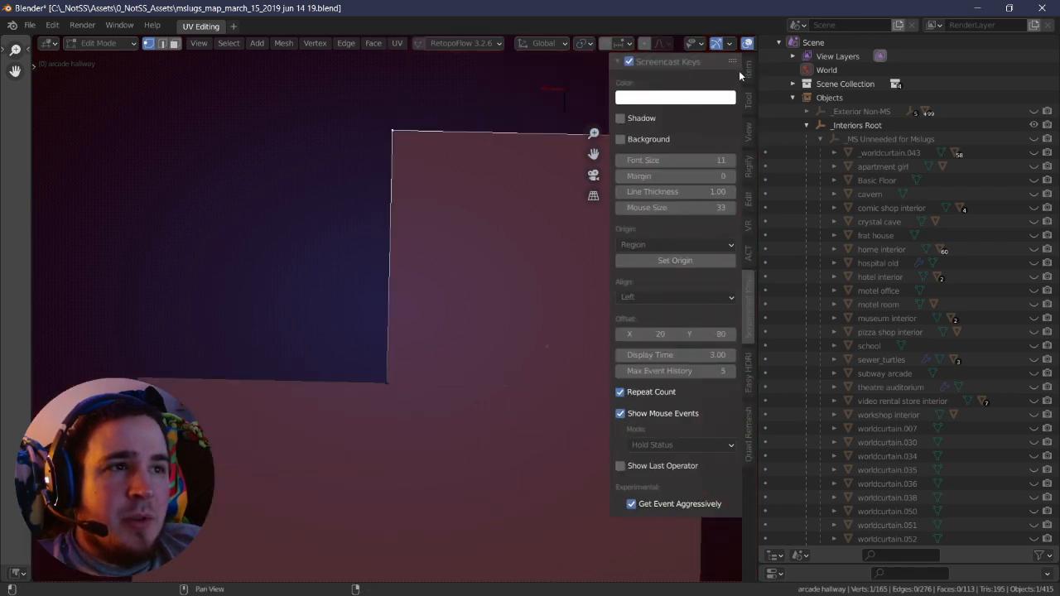
{"action": "left_click", "coordinate": [747, 72]}
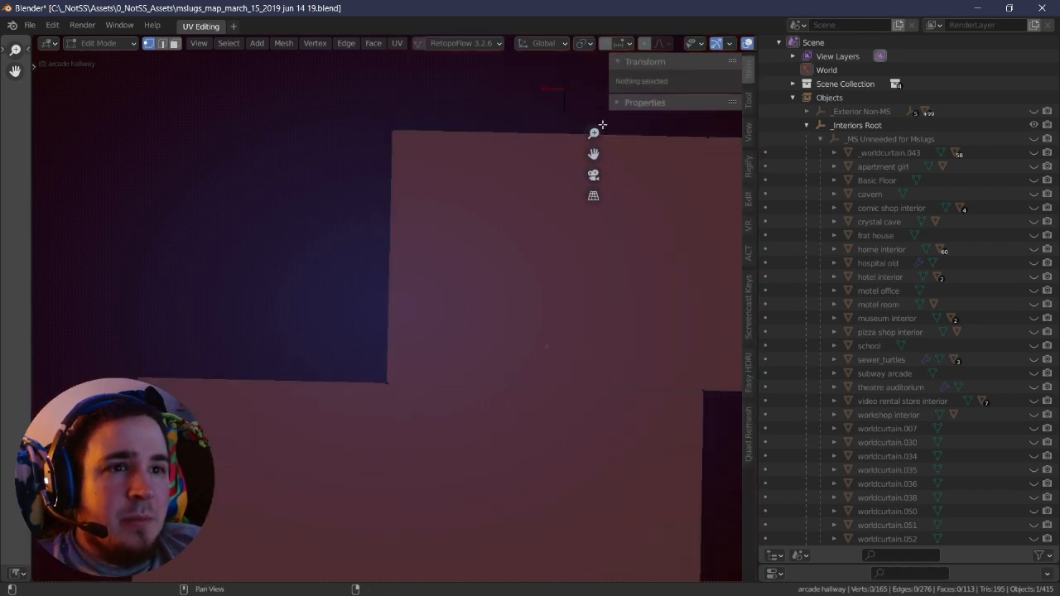
{"action": "left_click", "coordinate": [397, 121]}
- Activate the Move tool and clear the vertex selection
{"action": "key", "text": "t"}
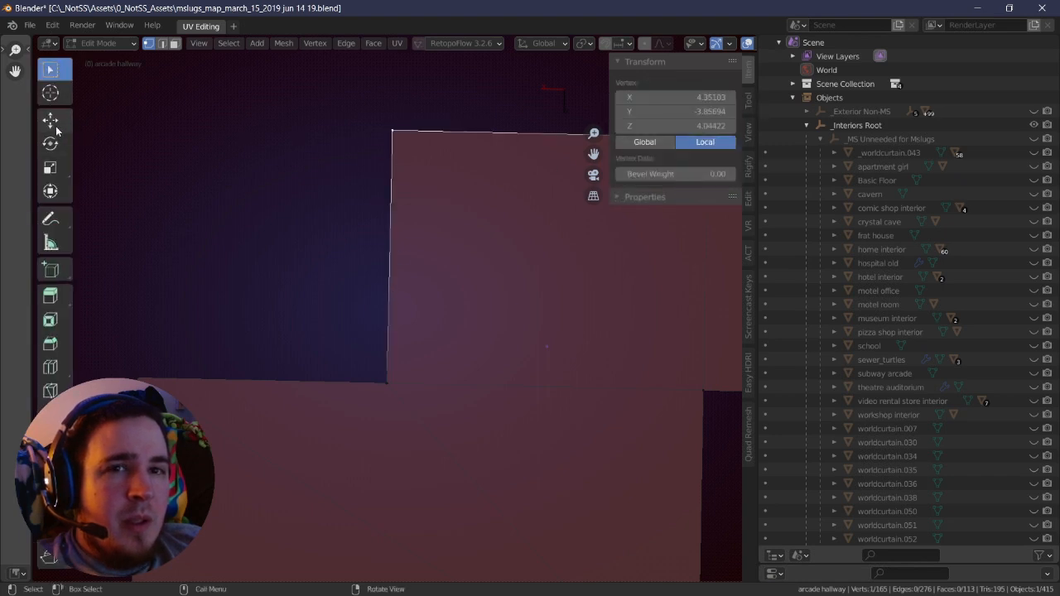
{"action": "left_click", "coordinate": [56, 128]}
{"action": "key", "text": "t"}
{"action": "mouse_move", "coordinate": [342, 130]}
{"action": "left_mouse_down"}
{"action": "mouse_move", "coordinate": [357, 130]}
{"action": "mouse_move", "coordinate": [340, 130]}
{"action": "left_mouse_up"}
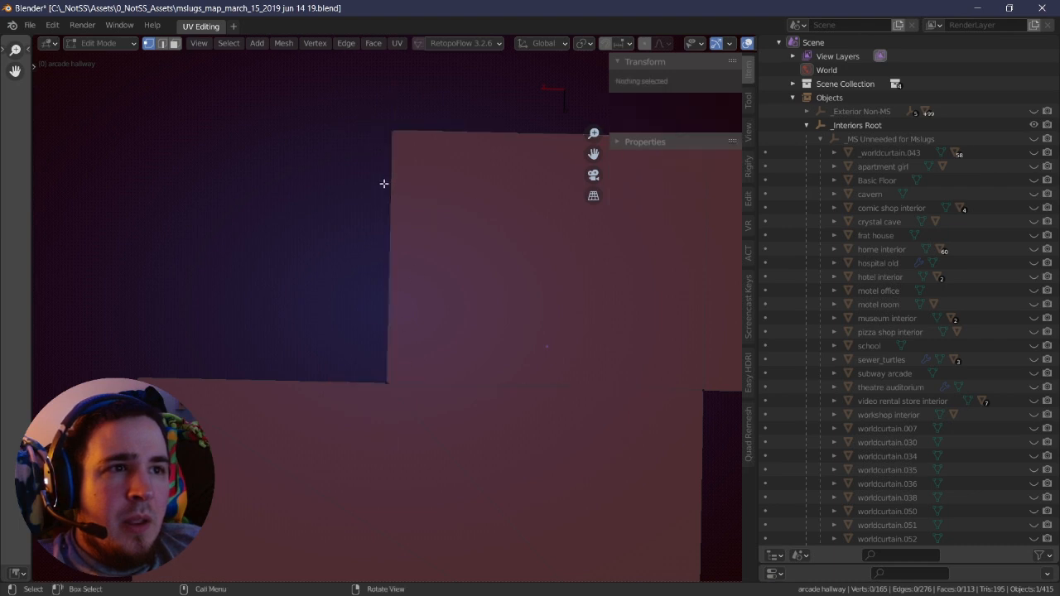
- Select the two neighbouring vertices at the inner corner between the room and corridor ceilings and merge them
{"action": "left_click", "coordinate": [390, 157]}
{"action": "middle_click_drag", "start_coordinate": [395, 380], "coordinate": [379, 348]}
{"action": "left_click", "coordinate": [341, 360], "text": "shift"}
{"action": "key", "text": "m"}
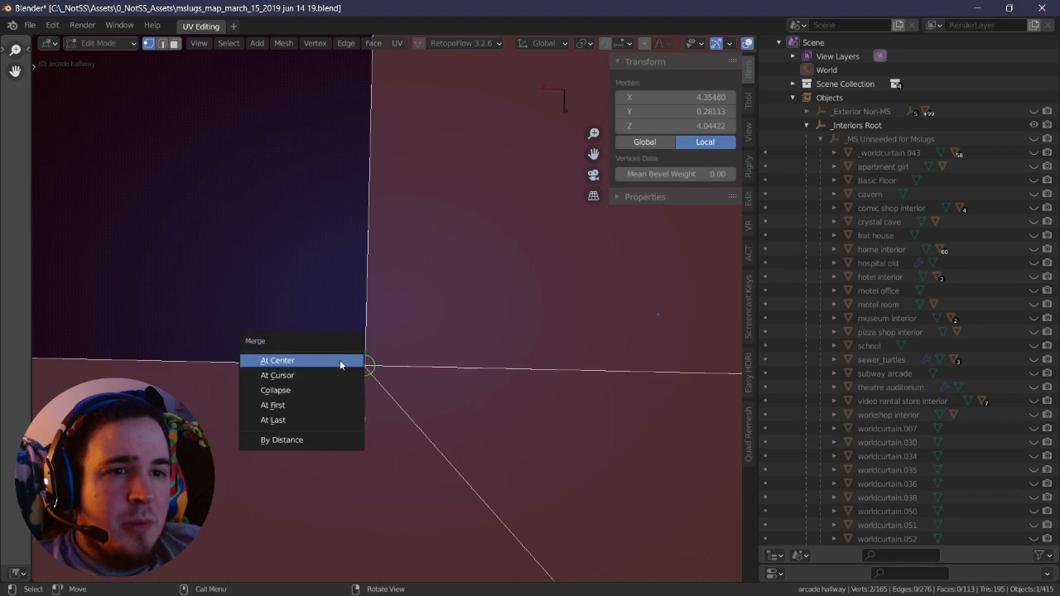
{"action": "left_click", "coordinate": [340, 362]}
- Check the merged inner corner vertex and review the edges across the room and corridor ceilings
{"action": "key", "text": "a"}
{"action": "scroll", "coordinate": [431, 298], "scroll_direction": "down", "scroll_amount": 8}
{"action": "key", "text": "a"}
{"action": "left_click", "coordinate": [397, 317]}
{"action": "key", "text": "g"}
{"action": "left_click", "coordinate": [398, 316]}
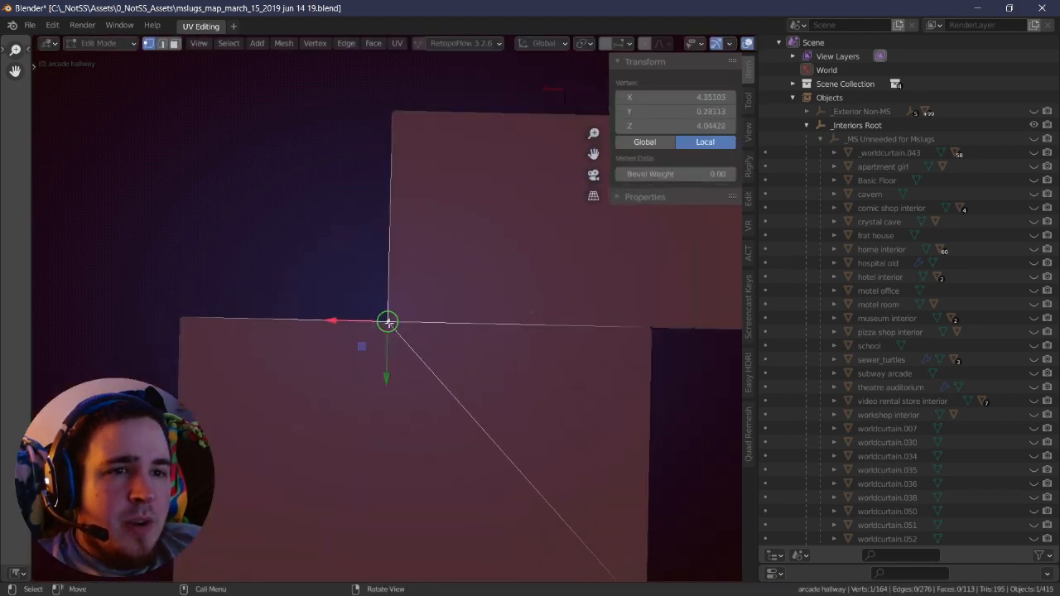
{"action": "middle_click_drag", "start_coordinate": [550, 300], "coordinate": [383, 275], "text": "shift"}
{"action": "key", "text": "a"}
{"action": "key", "text": "a"}
{"action": "scroll", "coordinate": [382, 279], "scroll_direction": "down", "scroll_amount": 2}
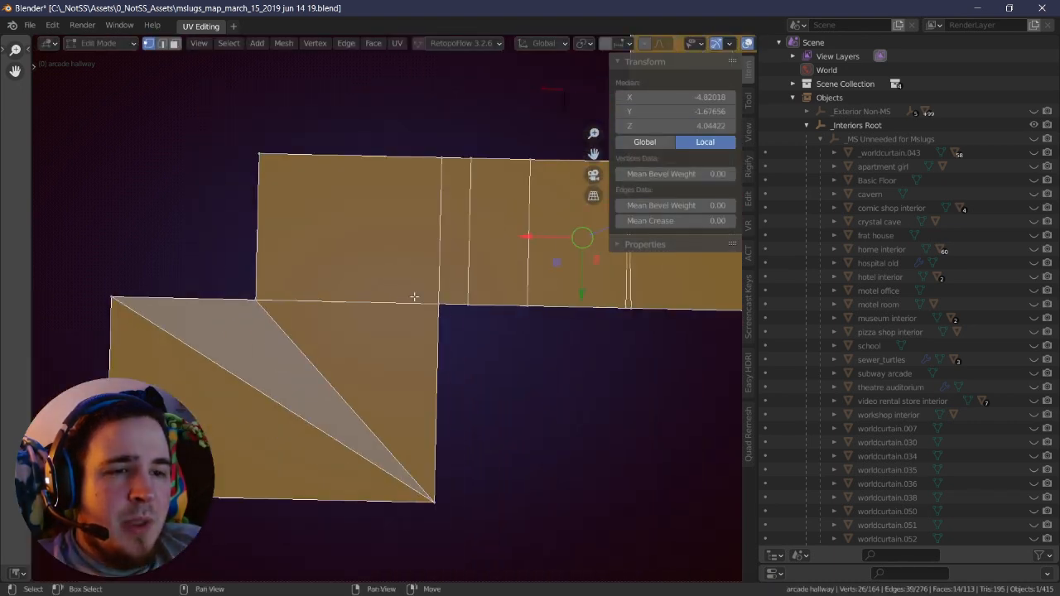
- Select the corridor ceiling's outer corner vertex and the extra vertices along that long edge, and merge them at the first vertex
{"action": "middle_click_drag", "start_coordinate": [484, 204], "coordinate": [385, 287], "text": "shift"}
{"action": "left_click", "coordinate": [153, 241]}
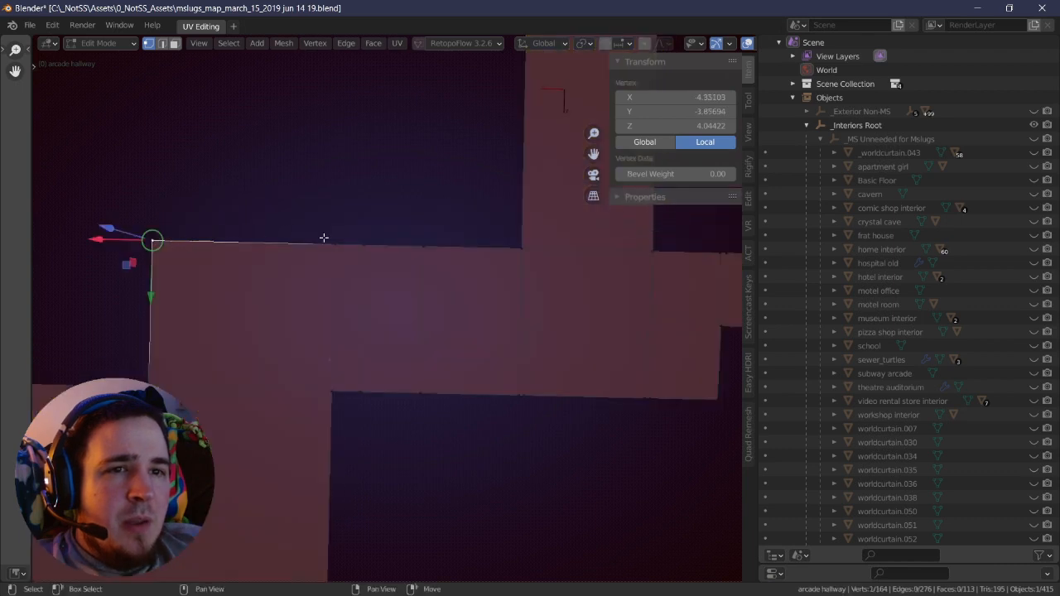
{"action": "left_click", "coordinate": [335, 244], "text": "shift"}
{"action": "left_click", "coordinate": [421, 243], "text": "shift"}
{"action": "key", "text": "m"}
{"action": "key", "text": "f"}
{"action": "key", "text": "a"}
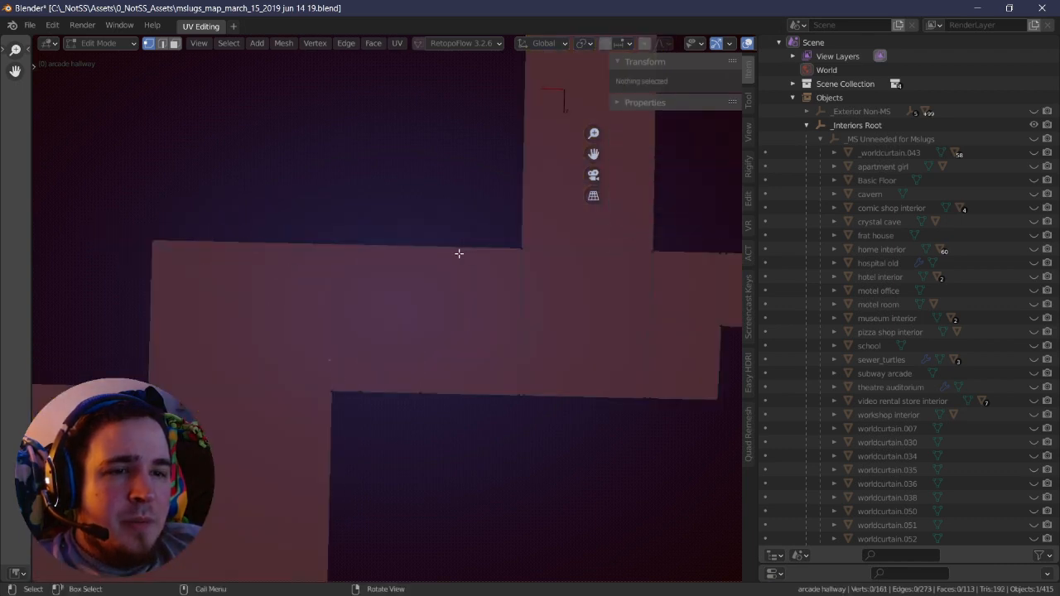
- Merge the extra vertices on the corridor ceiling's opposite long edge into the inner corner vertex where it meets the room, using At First
{"action": "key", "text": "a"}
{"action": "key", "text": "a"}
{"action": "left_click", "coordinate": [339, 394]}
{"action": "left_click", "coordinate": [371, 396], "text": "shift"}
{"action": "left_click", "coordinate": [421, 395], "text": "shift"}
{"action": "key", "text": "m"}
{"action": "key", "text": "f"}
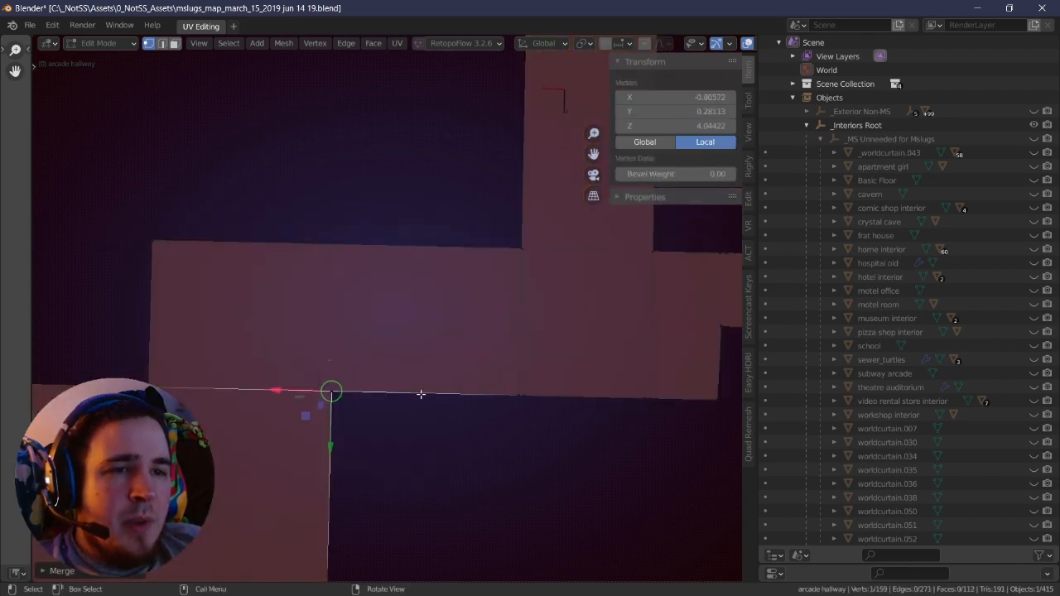
{"action": "key", "text": "a"}
{"action": "key", "text": "a"}
{"action": "key", "text": "a"}
- Try merging the five vertices along the corridor ceiling's long edge at the far end, and undo the merge
{"action": "middle_click_drag", "start_coordinate": [464, 341], "coordinate": [393, 301]}
{"action": "key", "text": "a"}
{"action": "key", "text": "alt+a"}
{"action": "scroll", "coordinate": [390, 300], "scroll_direction": "up", "scroll_amount": 2}
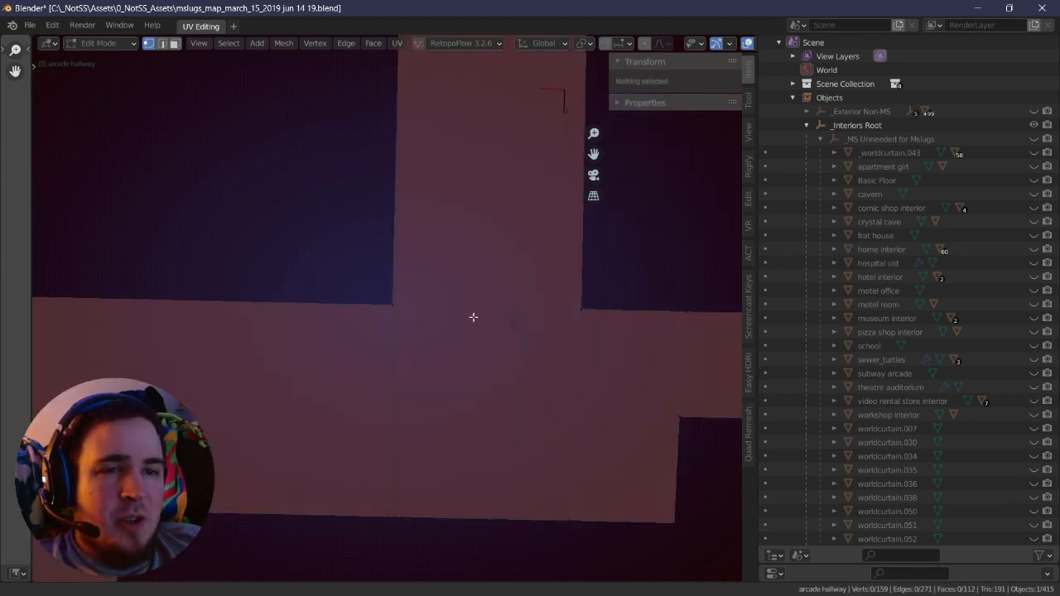
{"action": "middle_click_drag", "start_coordinate": [473, 317], "coordinate": [465, 293], "text": "shift"}
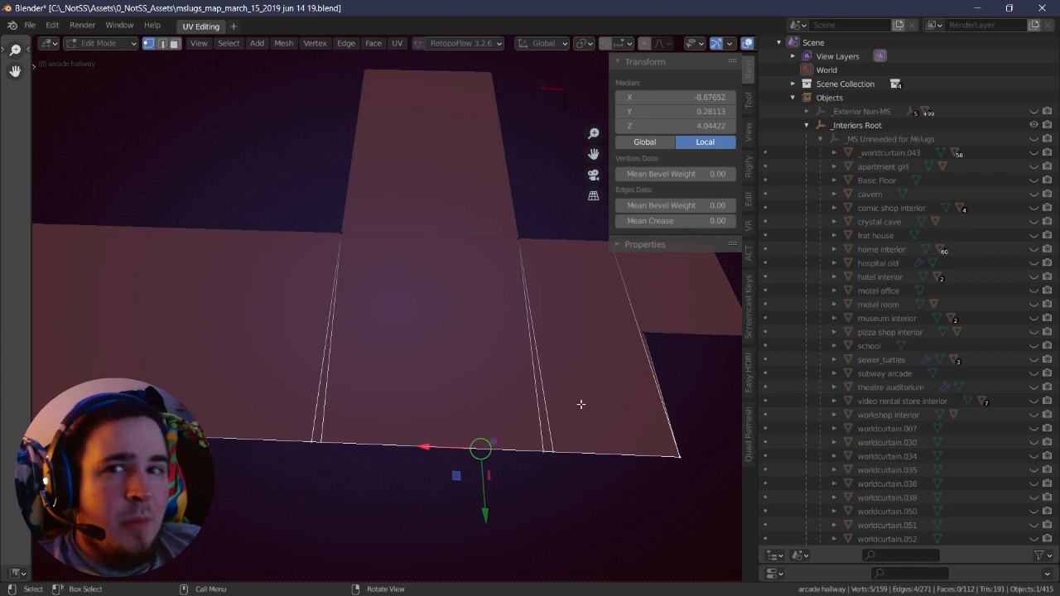
{"action": "key", "text": "m"}
{"action": "left_click", "coordinate": [581, 405]}
{"action": "key", "text": "alt+a"}
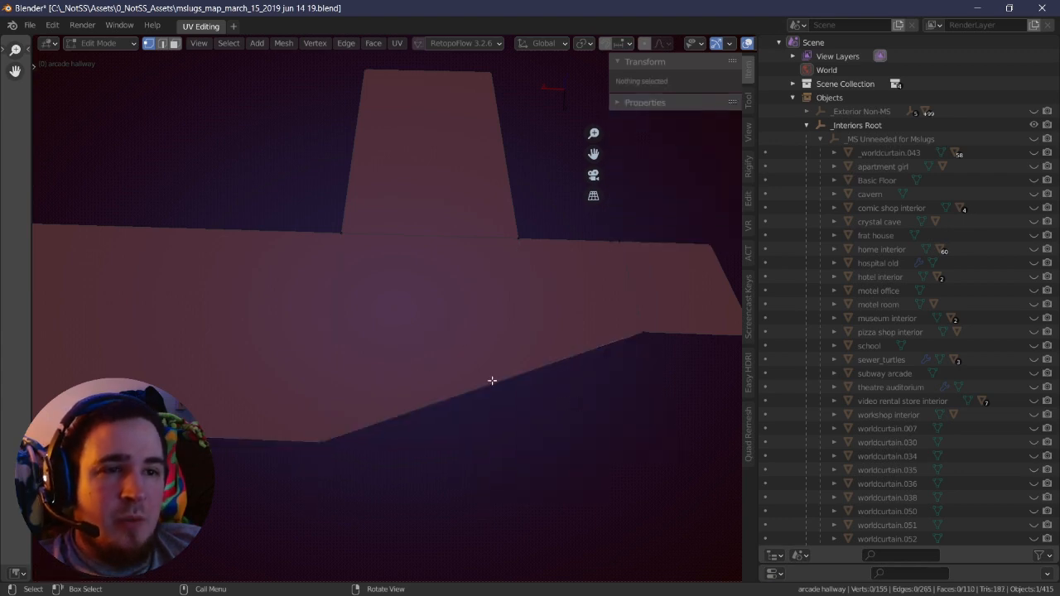
{"action": "key", "text": "ctrl+z"}
{"action": "key", "text": "ctrl+z"}
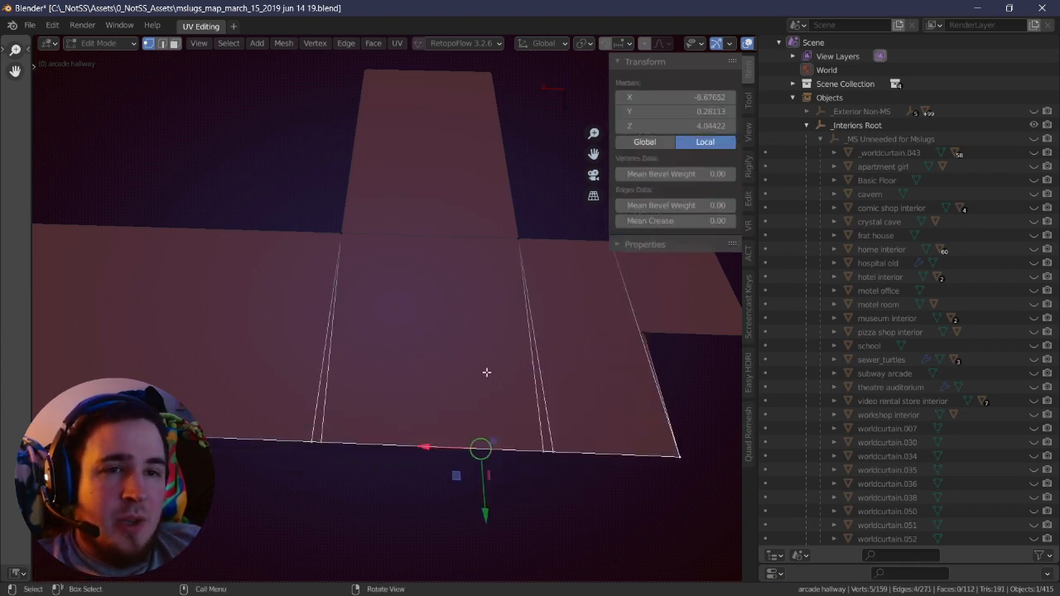
- Select the corridor ceiling's far corner vertex and the four extra vertices along its long edge, and merge them into that corner
{"action": "scroll", "coordinate": [487, 371], "scroll_direction": "up", "scroll_amount": 1}
{"action": "key", "text": "a"}
{"action": "key", "text": "alt+a"}
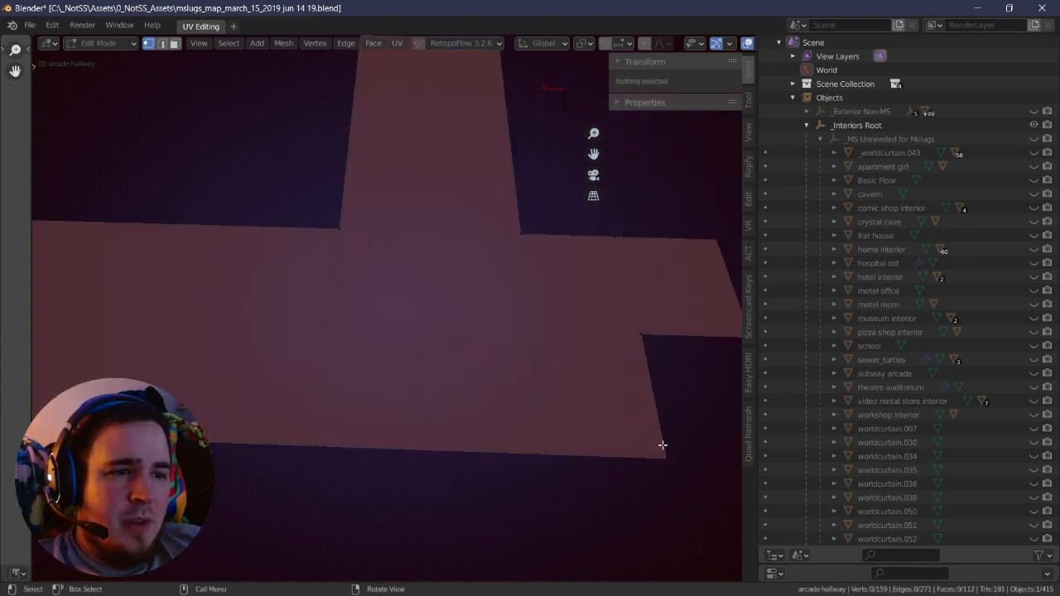
{"action": "left_click", "coordinate": [665, 455]}
{"action": "left_click", "coordinate": [549, 456], "text": "shift"}
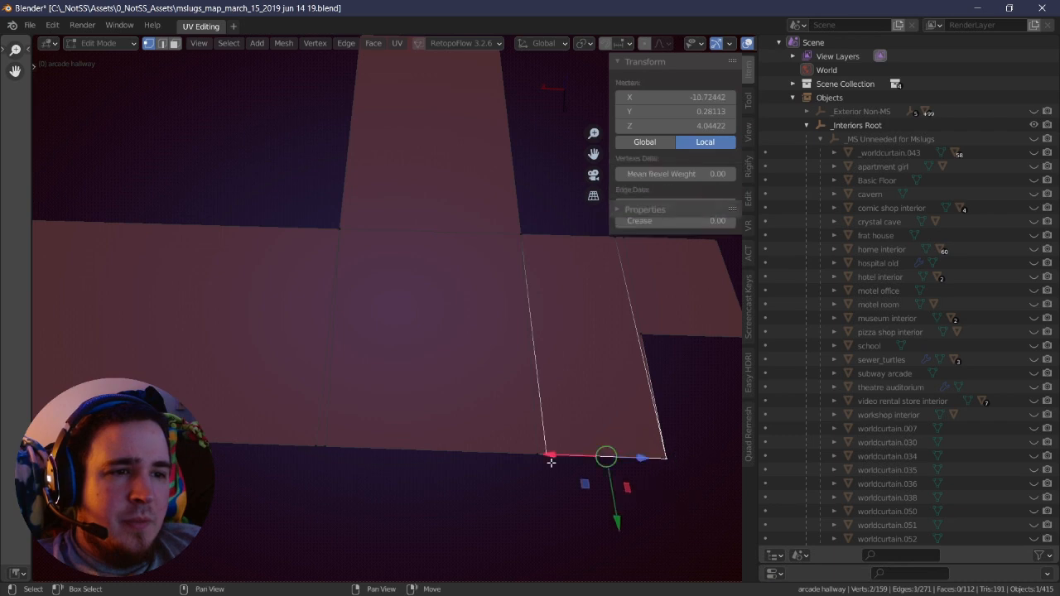
{"action": "key", "text": "m"}
{"action": "left_click", "coordinate": [320, 438]}
{"action": "key", "text": "alt+a"}
- Try merging the small end section's outer corner with the two extra vertices beside it, and undo the merge
{"action": "middle_click_drag", "start_coordinate": [567, 350], "coordinate": [384, 372], "text": "shift"}
{"action": "key", "text": "a"}
{"action": "key", "text": "alt+a"}
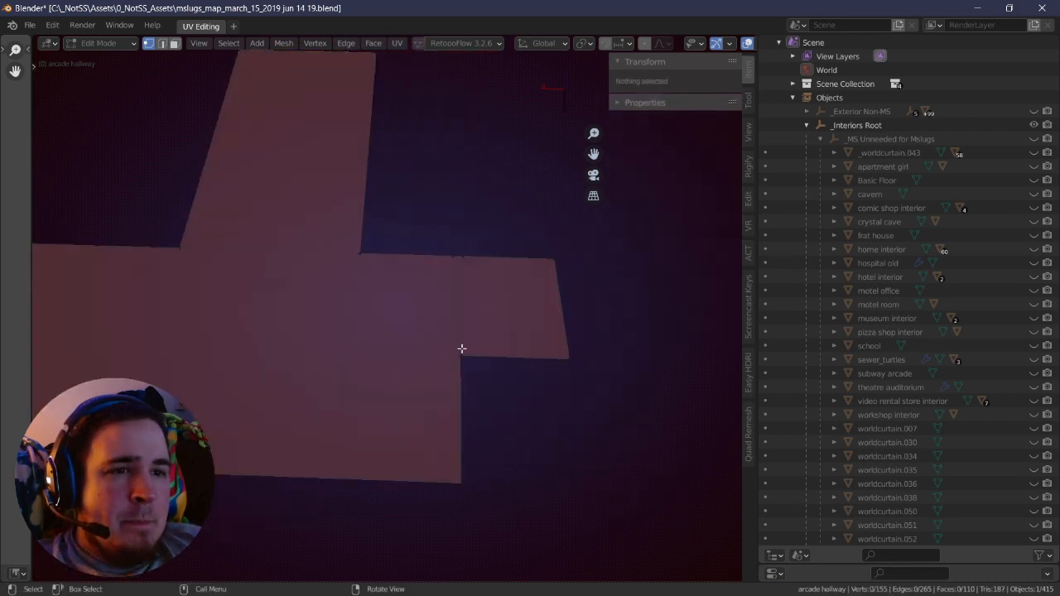
{"action": "key", "text": "a"}
{"action": "key", "text": "alt+a"}
{"action": "left_click", "coordinate": [543, 260]}
{"action": "left_click", "coordinate": [462, 256], "text": "shift"}
{"action": "left_click", "coordinate": [451, 257], "text": "shift"}
{"action": "key", "text": "m"}
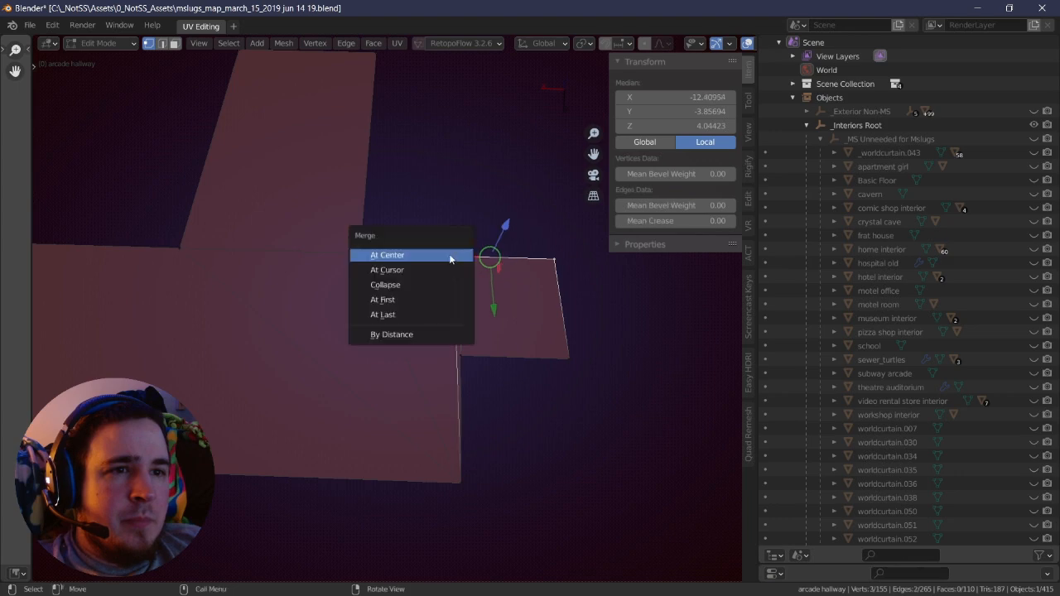
{"action": "left_click", "coordinate": [387, 255]}
{"action": "key", "text": "ctrl+z"}
- Merge the nearest extra vertex on the end section's edge into the inner corner beside the side branch
{"action": "left_click", "coordinate": [356, 252]}
{"action": "left_click", "coordinate": [462, 257], "text": "shift"}
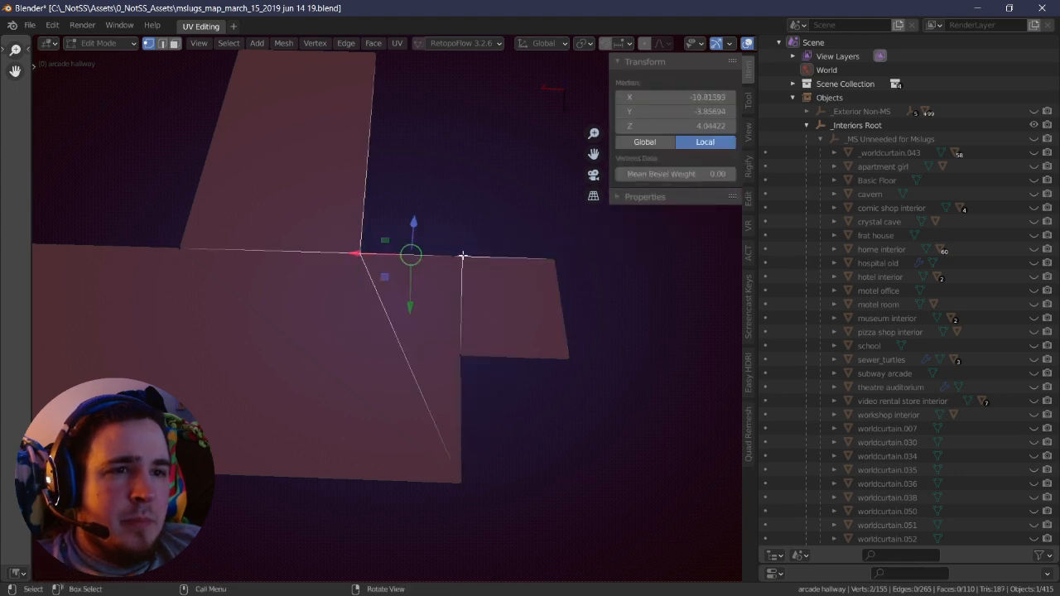
{"action": "left_click", "coordinate": [450, 256], "text": "shift"}
{"action": "key", "text": "m"}
{"action": "key", "text": "alt+a"}
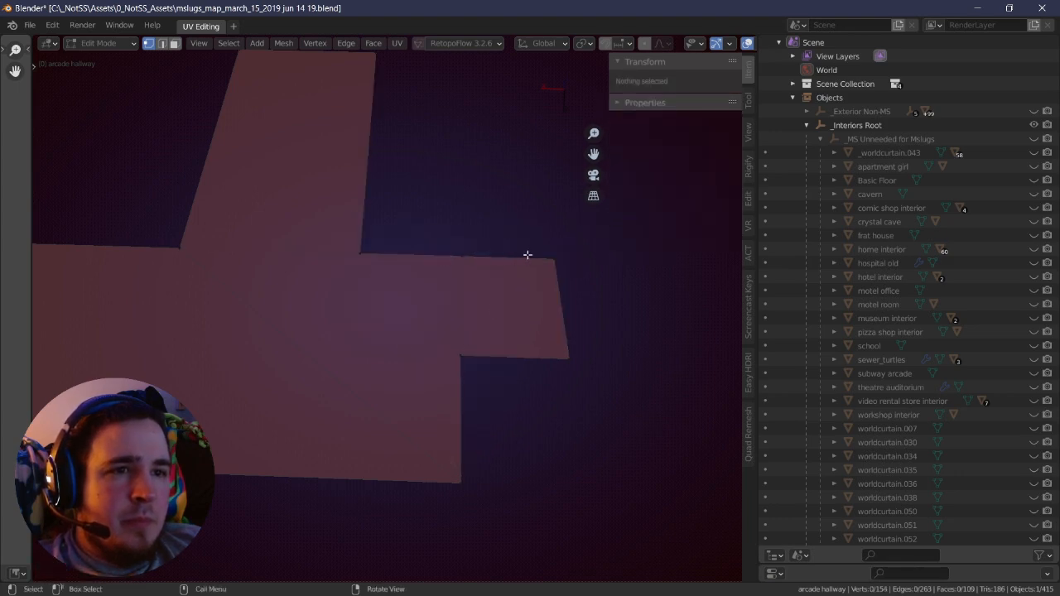
- Merge the remaining extra vertex on that edge into the end section's outer corner and select the whole ceiling to check its edges
{"action": "left_click", "coordinate": [543, 256]}
{"action": "left_click", "coordinate": [464, 256], "text": "shift"}
{"action": "key", "text": "m"}
{"action": "left_click", "coordinate": [469, 255]}
{"action": "key", "text": "alt+a"}
{"action": "scroll", "coordinate": [436, 286], "scroll_direction": "down", "scroll_amount": 2}
{"action": "key", "text": "a"}
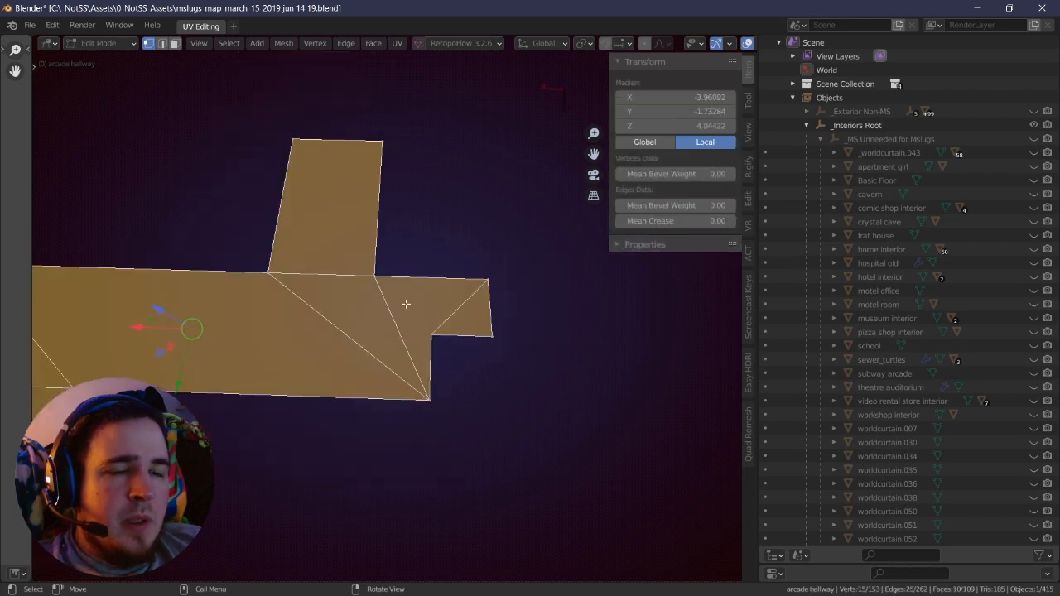
- Reveal the hidden hallway geometry and select the linked wall faces
{"action": "middle_click_drag", "start_coordinate": [406, 305], "coordinate": [509, 277]}
{"action": "key", "text": "alt+a"}
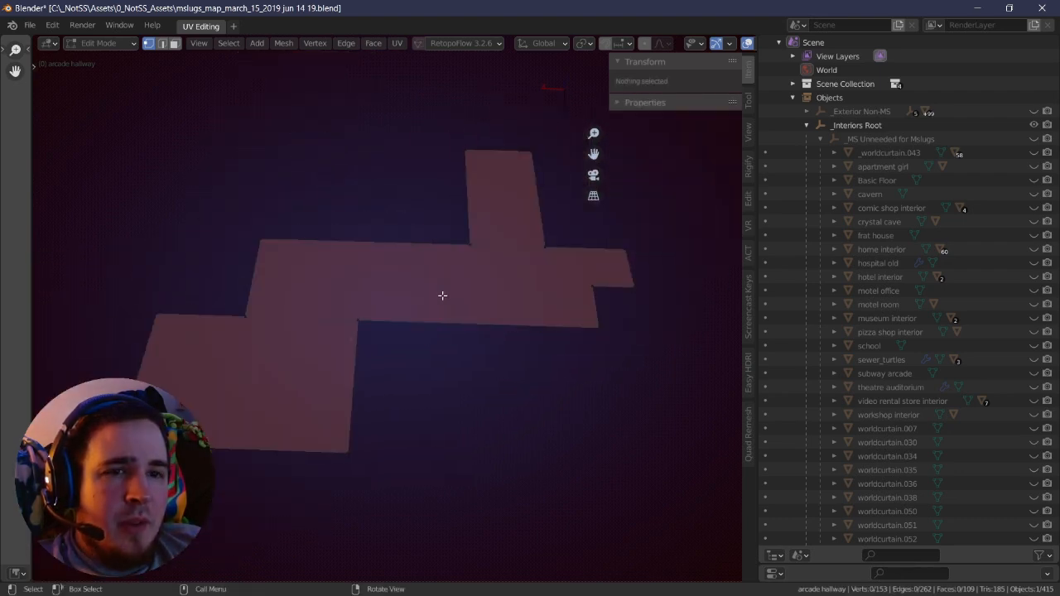
{"action": "key", "text": "alt+h"}
{"action": "middle_click_drag", "start_coordinate": [443, 285], "coordinate": [431, 240]}
{"action": "key", "text": "alt+a"}
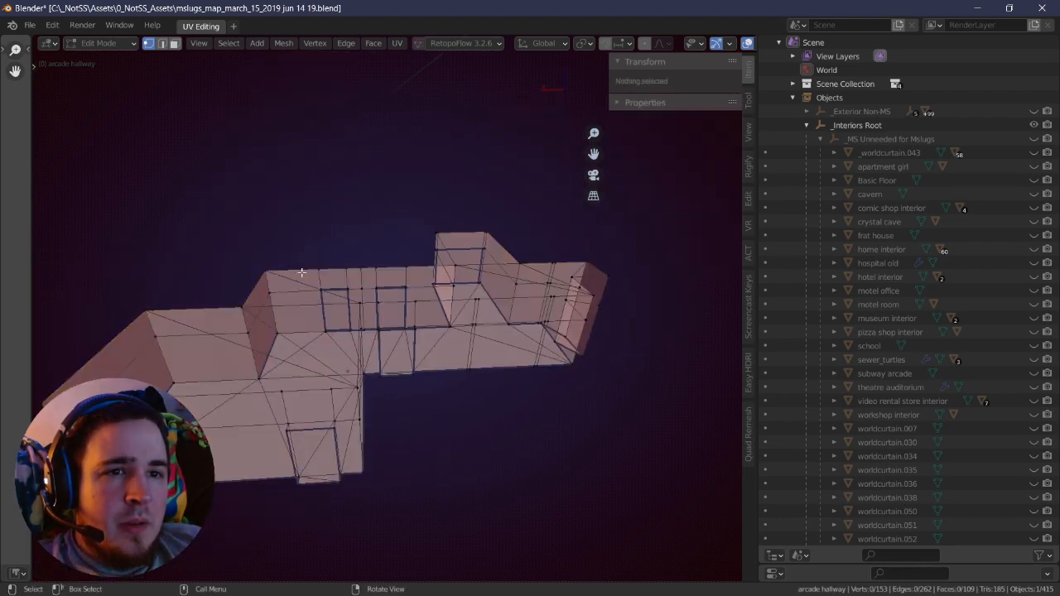
{"action": "key", "text": "l"}
{"action": "middle_click_drag", "start_coordinate": [301, 275], "coordinate": [377, 286]}
- Switch to face selection, select the face loop across the corridor ceiling and examine its corner where it meets the walls
{"action": "left_click", "coordinate": [174, 43]}
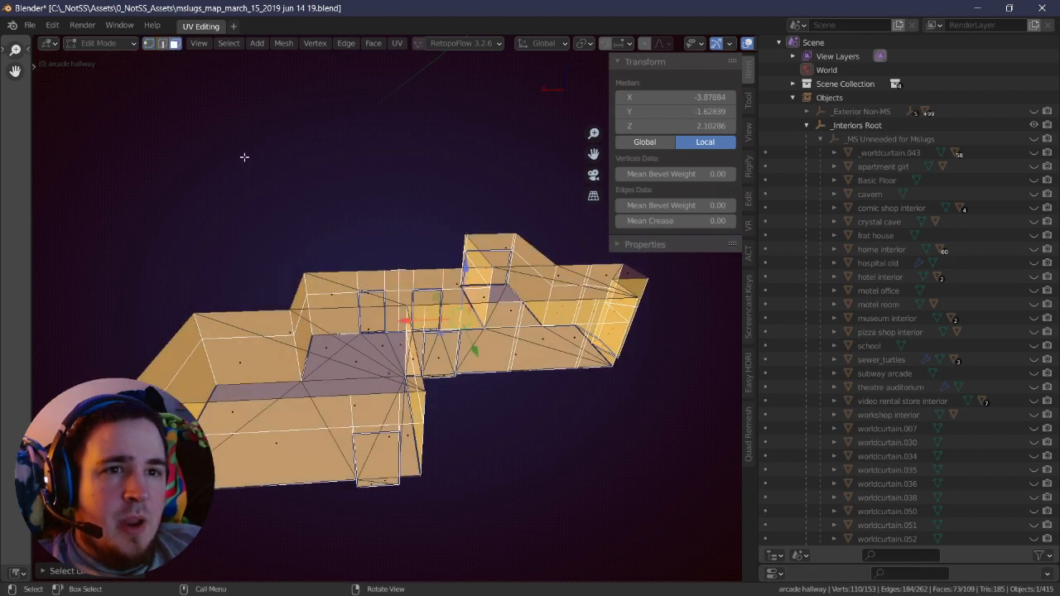
{"action": "key", "text": "alt+a"}
{"action": "left_click", "coordinate": [335, 296], "text": "alt"}
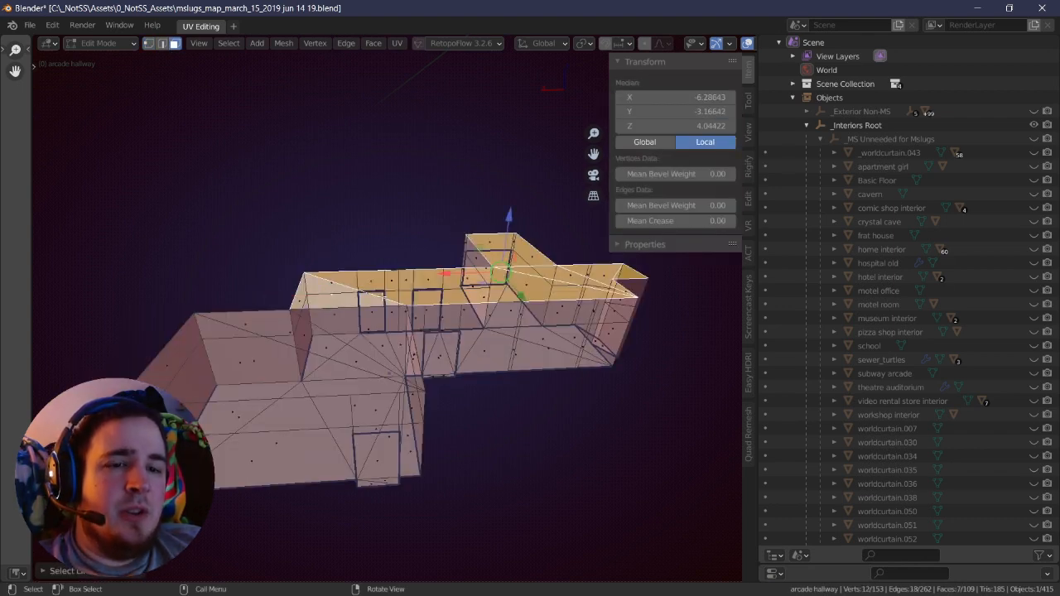
{"action": "middle_click_drag", "start_coordinate": [336, 295], "coordinate": [393, 278]}
{"action": "key", "text": "g"}
{"action": "right_click", "coordinate": [286, 217]}
{"action": "scroll", "coordinate": [406, 298], "scroll_direction": "up", "scroll_amount": 4}
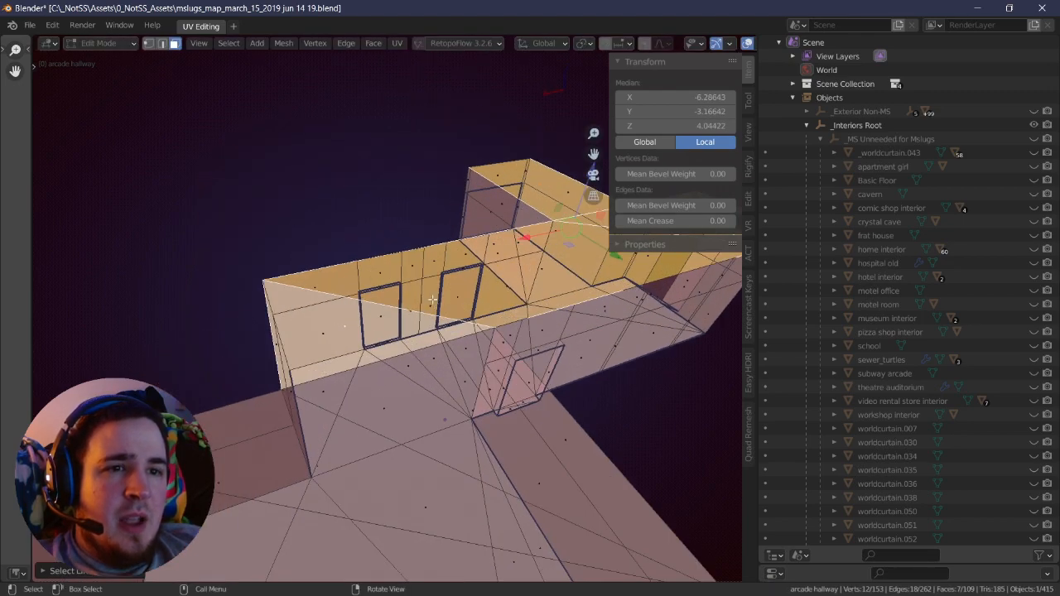
{"action": "scroll", "coordinate": [418, 318], "scroll_direction": "up", "scroll_amount": 3}
{"action": "middle_click_drag", "start_coordinate": [290, 206], "coordinate": [223, 246]}
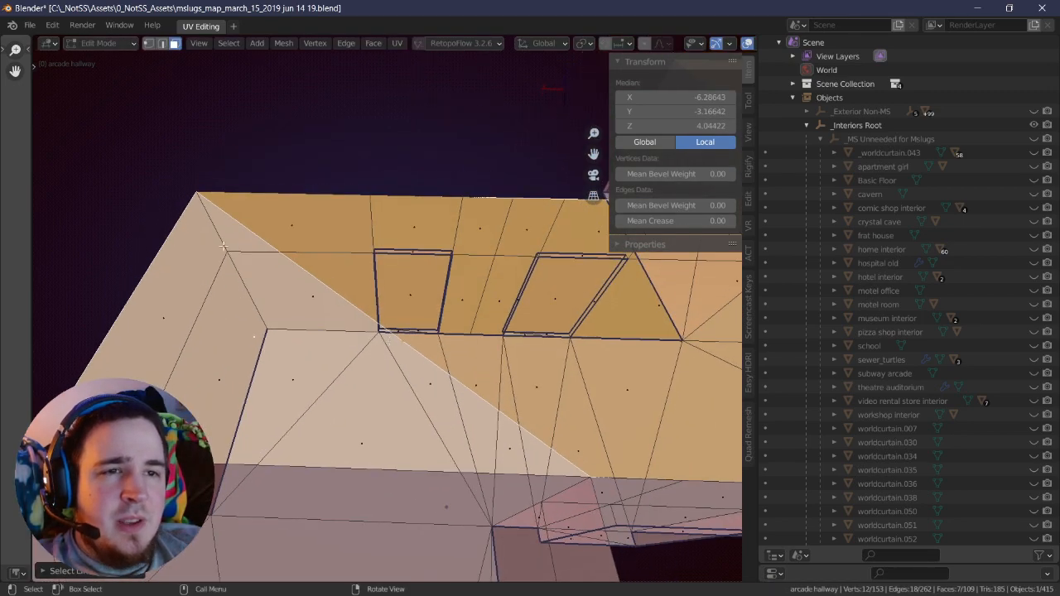
{"action": "middle_click_drag", "start_coordinate": [240, 166], "coordinate": [280, 181]}
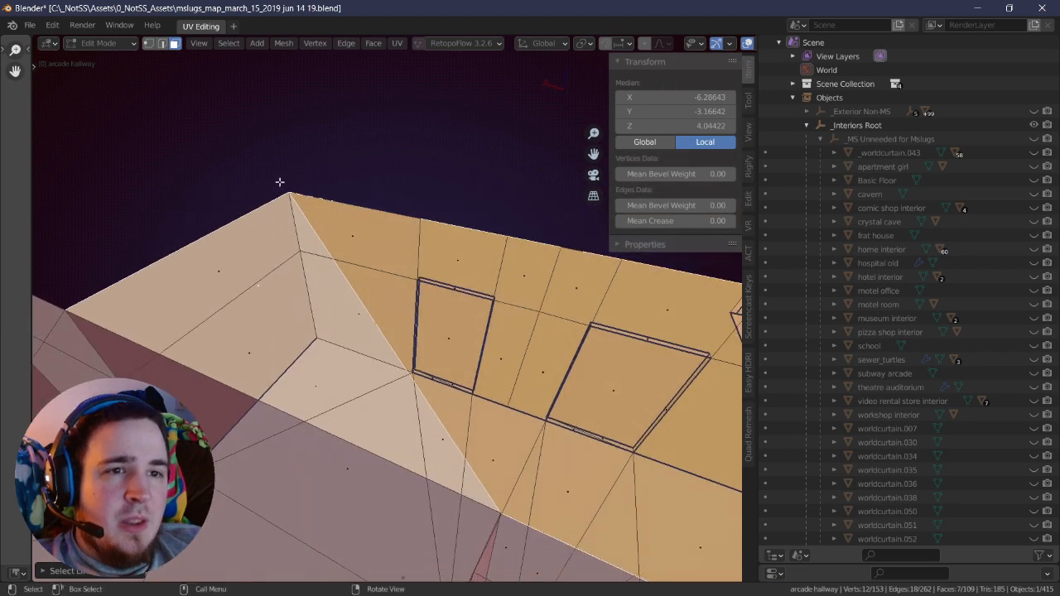
- In edge selection mode, test-move the corridor ceiling's diagonal edge, and isolate the linked ceiling by hiding everything else
{"action": "left_click", "coordinate": [164, 48]}
{"action": "left_click", "coordinate": [445, 324]}
{"action": "key", "text": "g"}
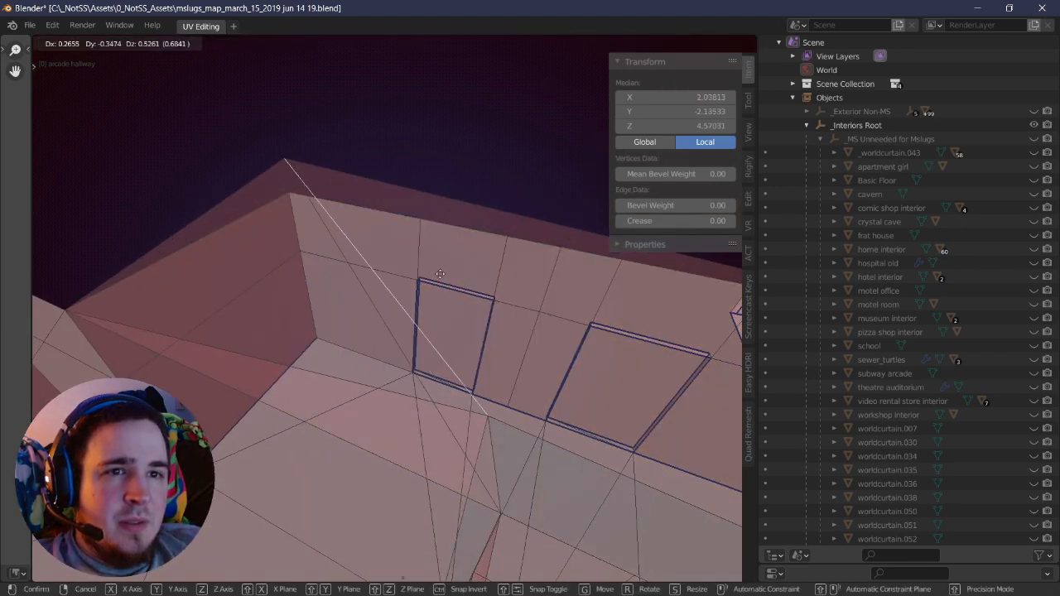
{"action": "key", "text": "Escape"}
{"action": "key", "text": "l"}
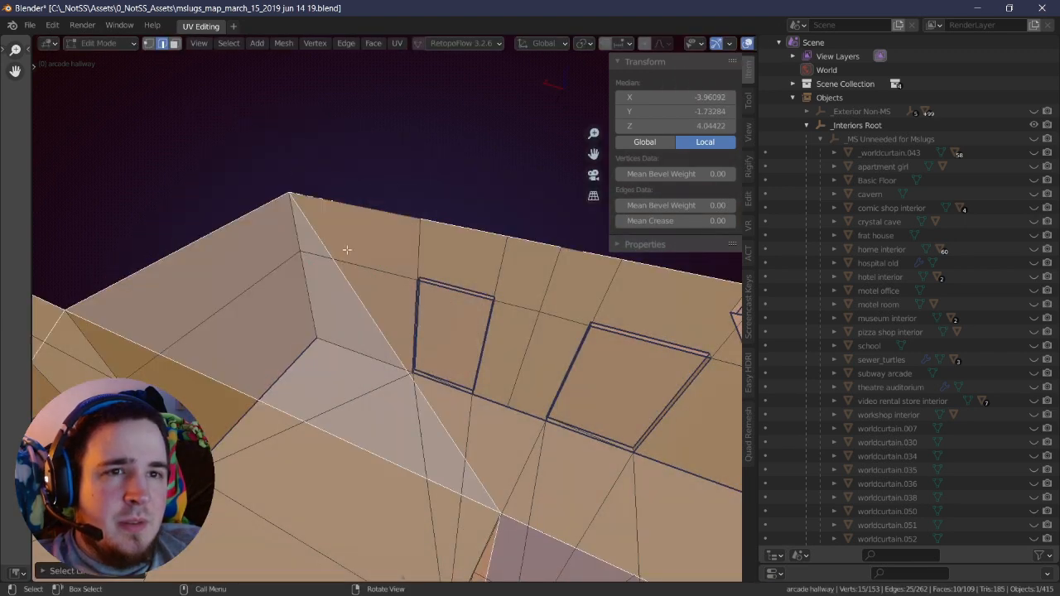
{"action": "key", "text": "g"}
{"action": "left_click", "coordinate": [402, 212]}
{"action": "middle_click_drag", "start_coordinate": [421, 236], "coordinate": [378, 293]}
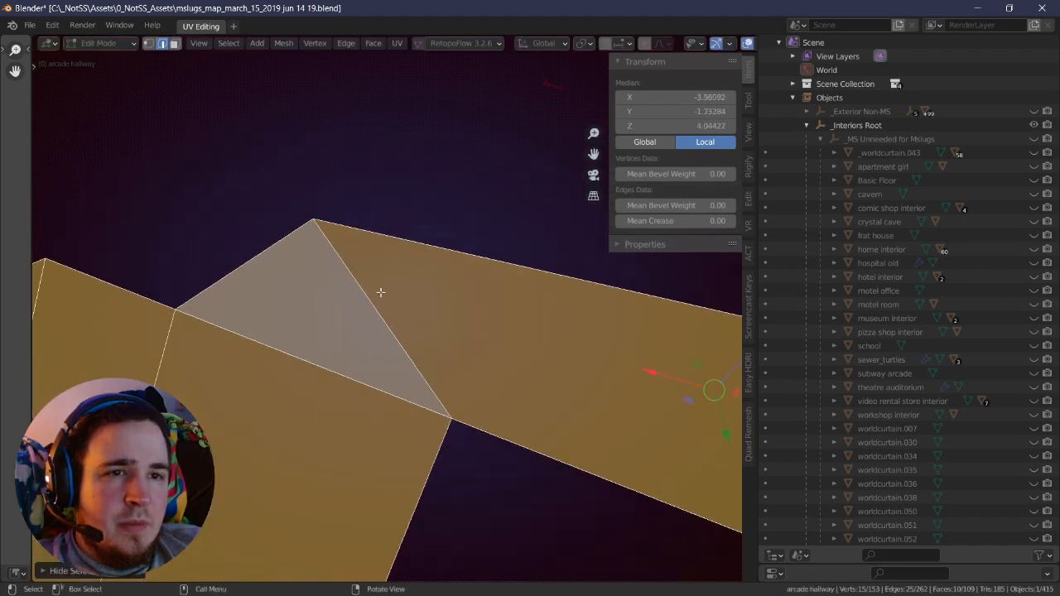
- Delete the diagonal edge where the corridor ceiling meets the room ceiling and fill the triangular gap with a new face
{"action": "key", "text": "g"}
{"action": "key", "text": "Escape"}
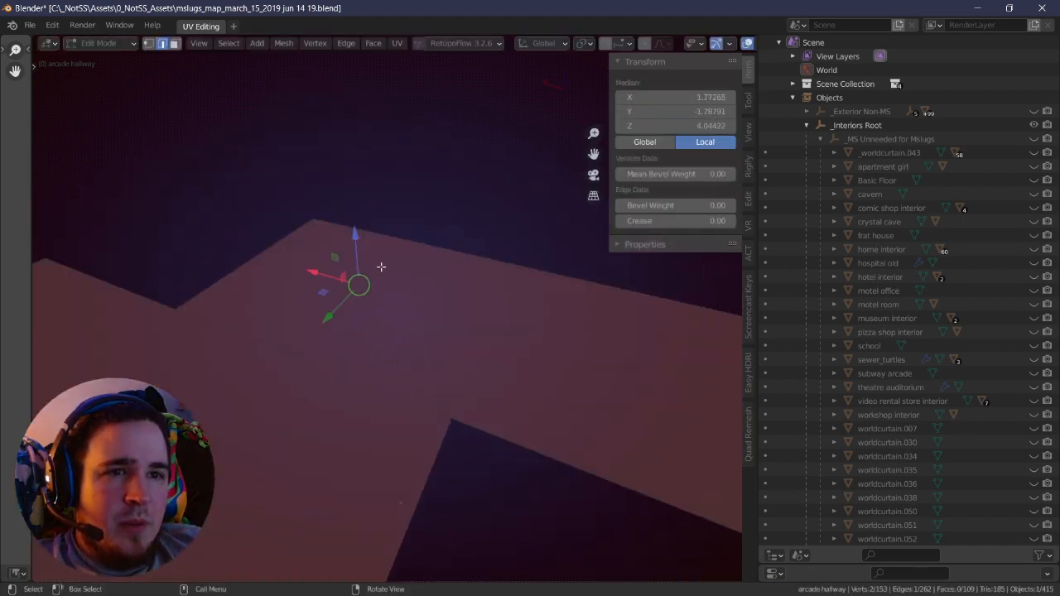
{"action": "key", "text": "x"}
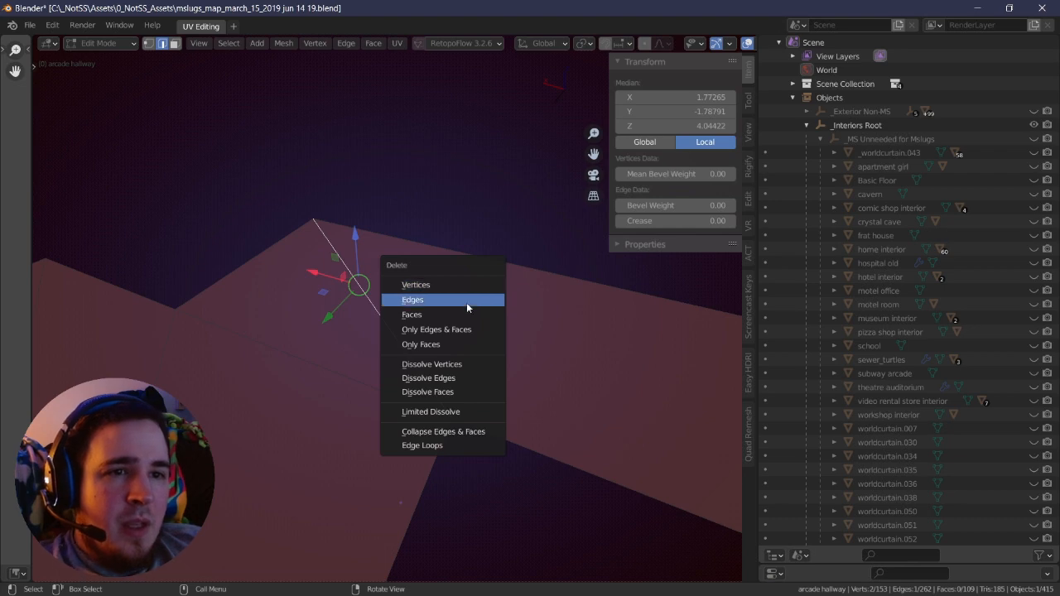
{"action": "left_click", "coordinate": [467, 303]}
{"action": "middle_click_drag", "start_coordinate": [467, 304], "coordinate": [362, 295]}
{"action": "key", "text": "ctrl+z"}
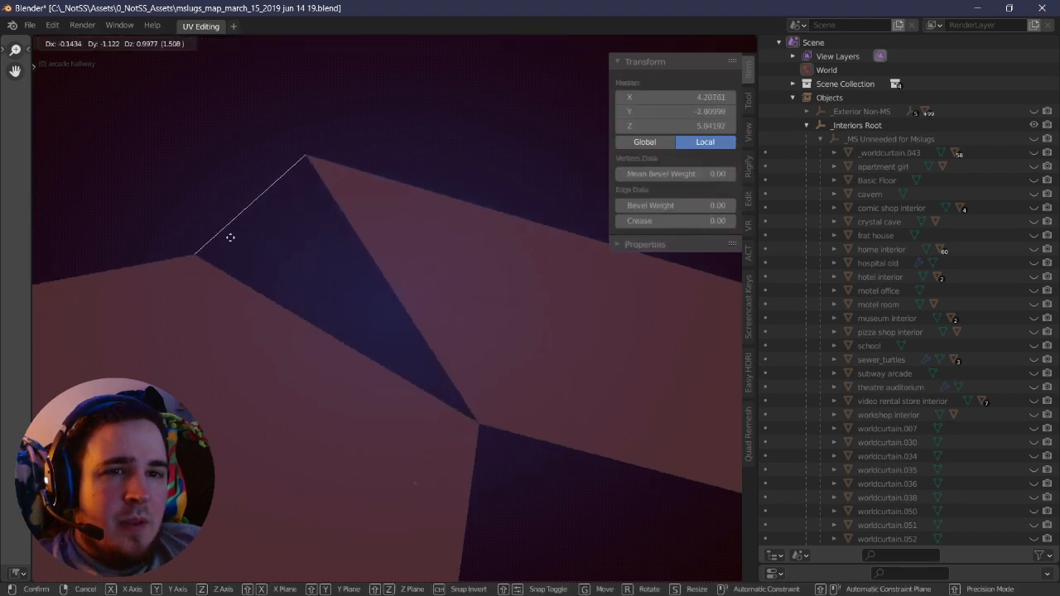
{"action": "key", "text": "f"}
{"action": "key", "text": "alt+a"}
- Review the isolated ceiling's remaining edges and triangulation across the room, corridor and side branch
{"action": "scroll", "coordinate": [365, 301], "scroll_direction": "down", "scroll_amount": 4}
{"action": "right_click_drag", "start_coordinate": [372, 301], "coordinate": [387, 327]}
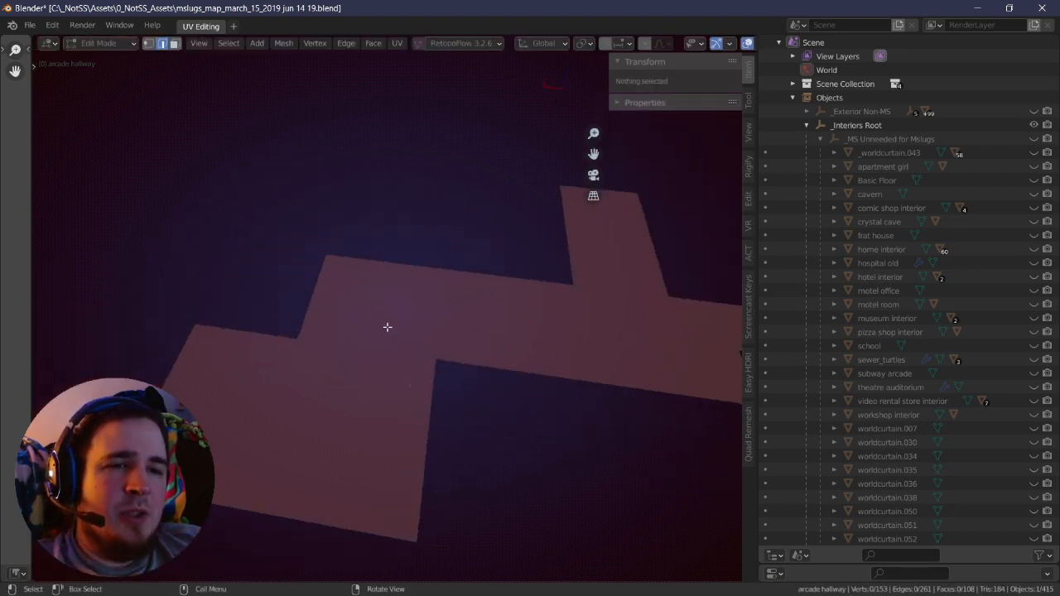
{"action": "middle_click_drag", "start_coordinate": [583, 317], "coordinate": [378, 260]}
{"action": "key", "text": "a"}
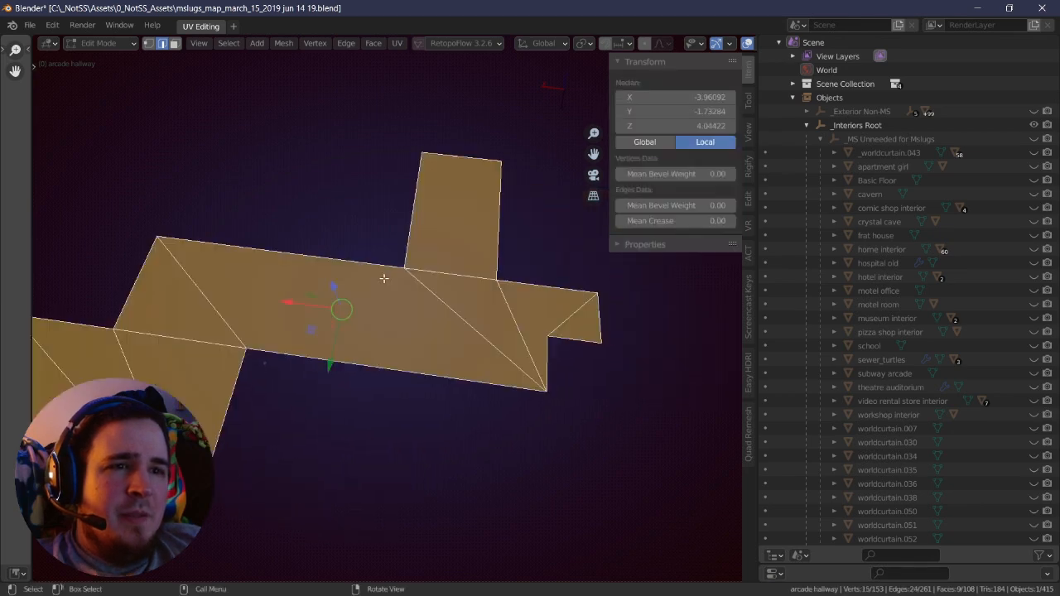
{"action": "key", "text": "alt+a"}
{"action": "middle_click_drag", "start_coordinate": [322, 291], "coordinate": [341, 273]}
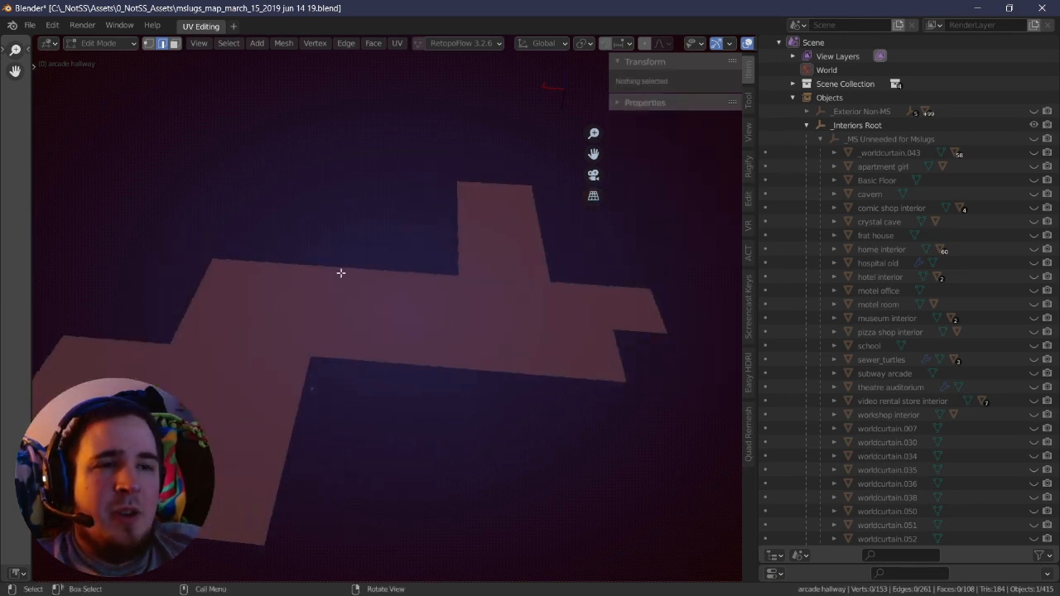
{"action": "middle_click_drag", "start_coordinate": [340, 272], "coordinate": [259, 310]}
{"action": "key", "text": "a"}
{"action": "left_click", "coordinate": [505, 306]}
{"action": "key", "text": "g"}
{"action": "right_click", "coordinate": [472, 284]}
- Reveal the hidden geometry, and hide the linked ceiling and floor pieces to leave only the walls
{"action": "key", "text": "a"}
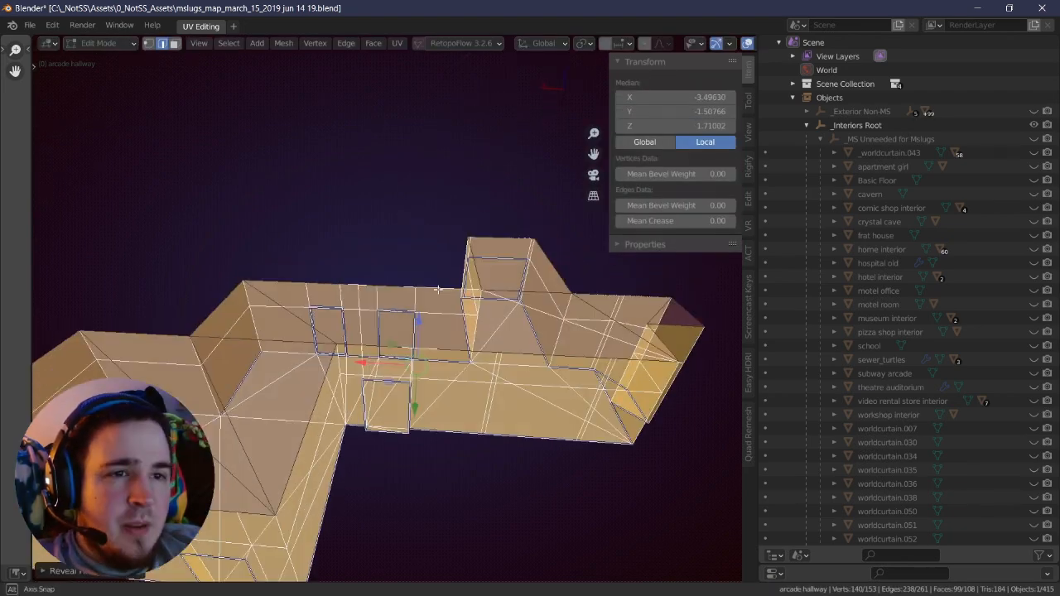
{"action": "key", "text": "alt+a"}
{"action": "key", "text": "a"}
{"action": "key", "text": "l"}
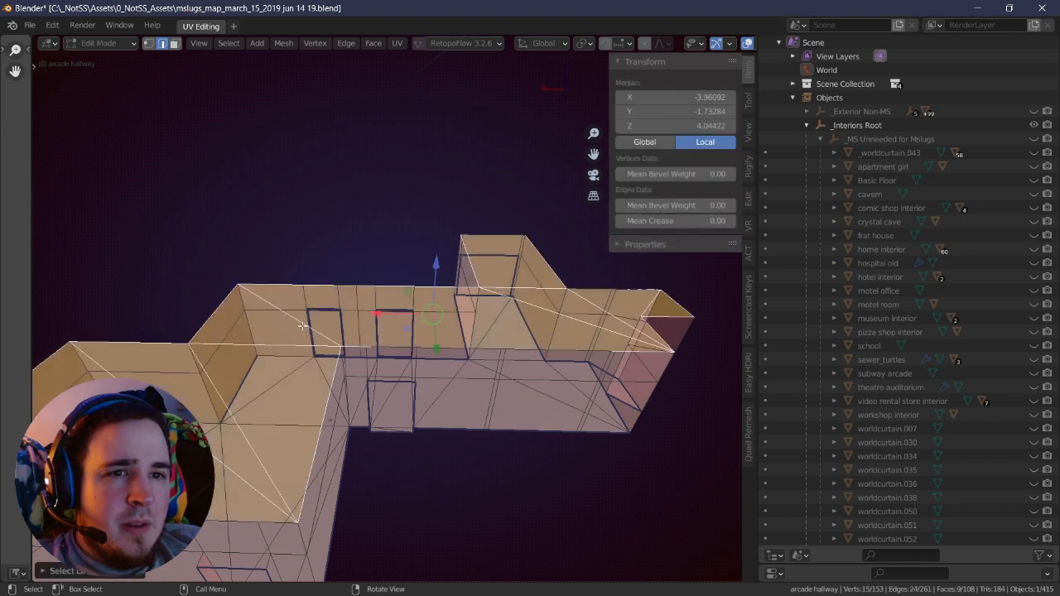
{"action": "key", "text": "g"}
{"action": "right_click", "coordinate": [355, 232]}
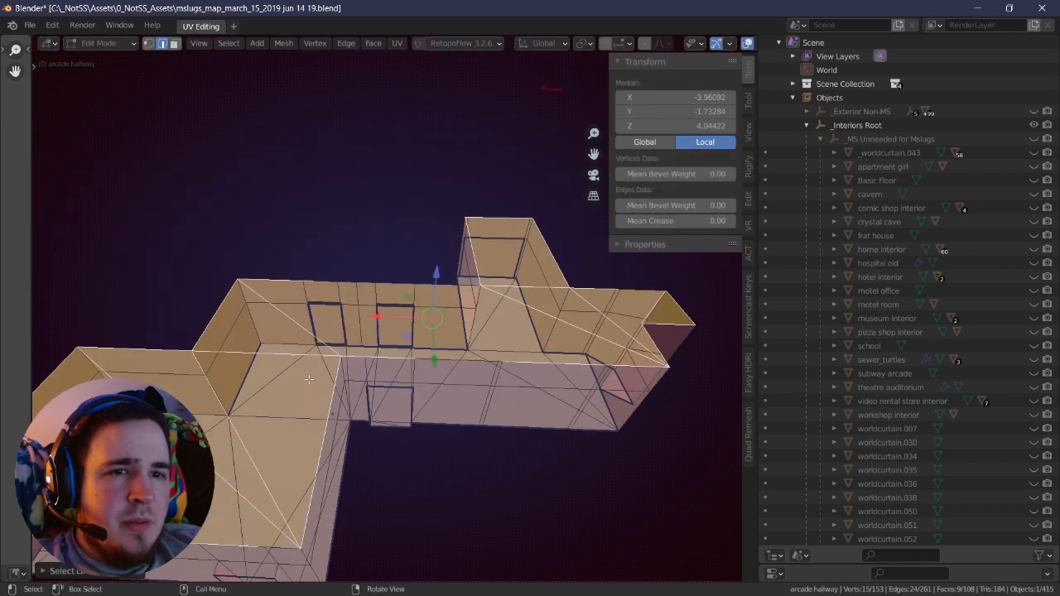
{"action": "middle_click_drag", "start_coordinate": [309, 379], "coordinate": [353, 343]}
{"action": "key", "text": "h"}
{"action": "key", "text": "l"}
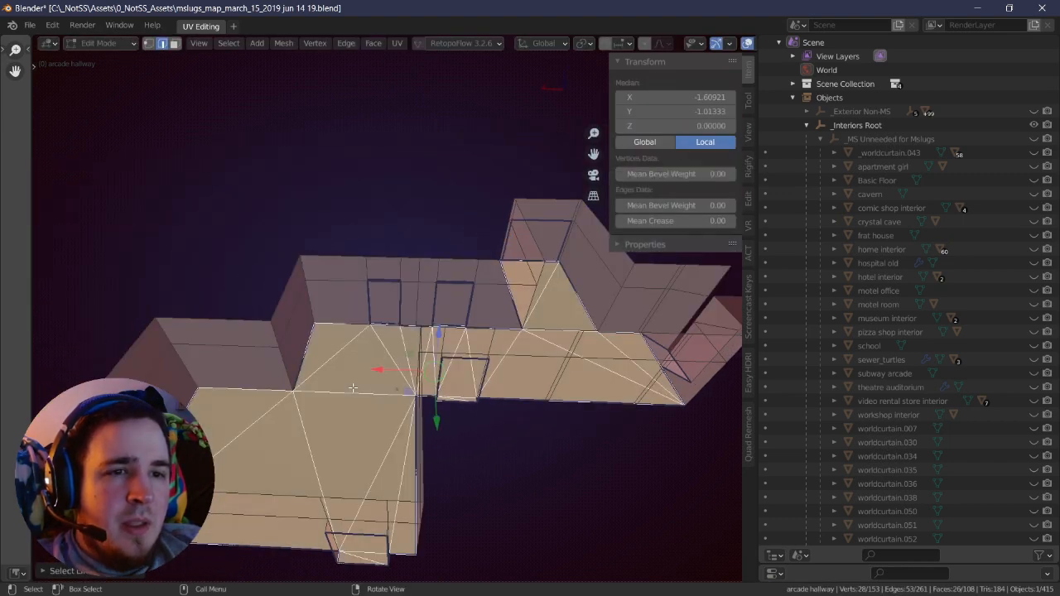
{"action": "key", "text": "h"}
- Select the mid-height edge loop along the side branch walls and examine its path past the doorways and corners
{"action": "middle_click_drag", "start_coordinate": [395, 309], "coordinate": [415, 326]}
{"action": "key", "text": "a"}
{"action": "key", "text": "alt+a"}
{"action": "left_click", "coordinate": [385, 331], "text": "alt"}
{"action": "scroll", "coordinate": [380, 325], "scroll_direction": "down", "scroll_amount": 3}
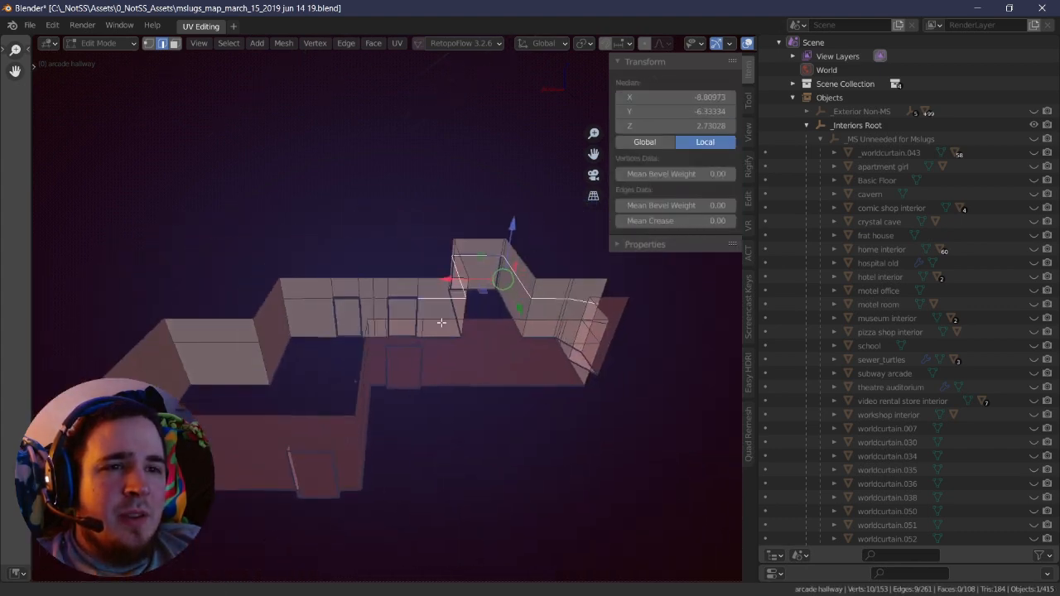
{"action": "scroll", "coordinate": [442, 322], "scroll_direction": "up", "scroll_amount": 4}
{"action": "right_click_drag", "start_coordinate": [441, 323], "coordinate": [386, 332]}
{"action": "scroll", "coordinate": [414, 338], "scroll_direction": "up", "scroll_amount": 2}
{"action": "scroll", "coordinate": [386, 331], "scroll_direction": "up", "scroll_amount": 2}
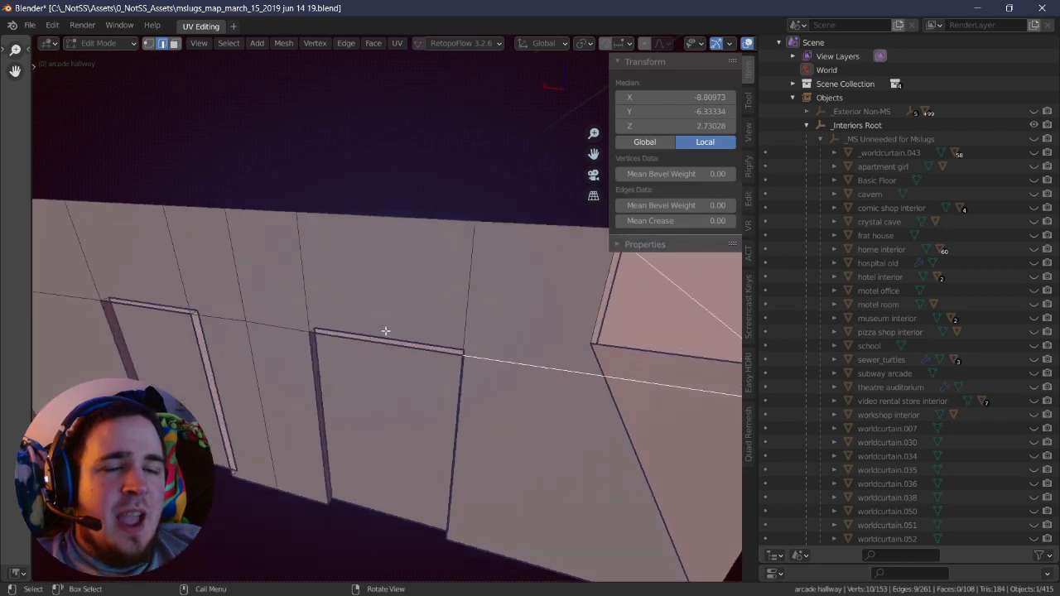
{"action": "middle_click_drag", "start_coordinate": [385, 332], "coordinate": [351, 358]}
{"action": "scroll", "coordinate": [554, 391], "scroll_direction": "down", "scroll_amount": 3}
{"action": "middle_click_drag", "start_coordinate": [554, 391], "coordinate": [364, 313]}
{"action": "scroll", "coordinate": [351, 304], "scroll_direction": "up", "scroll_amount": 3}
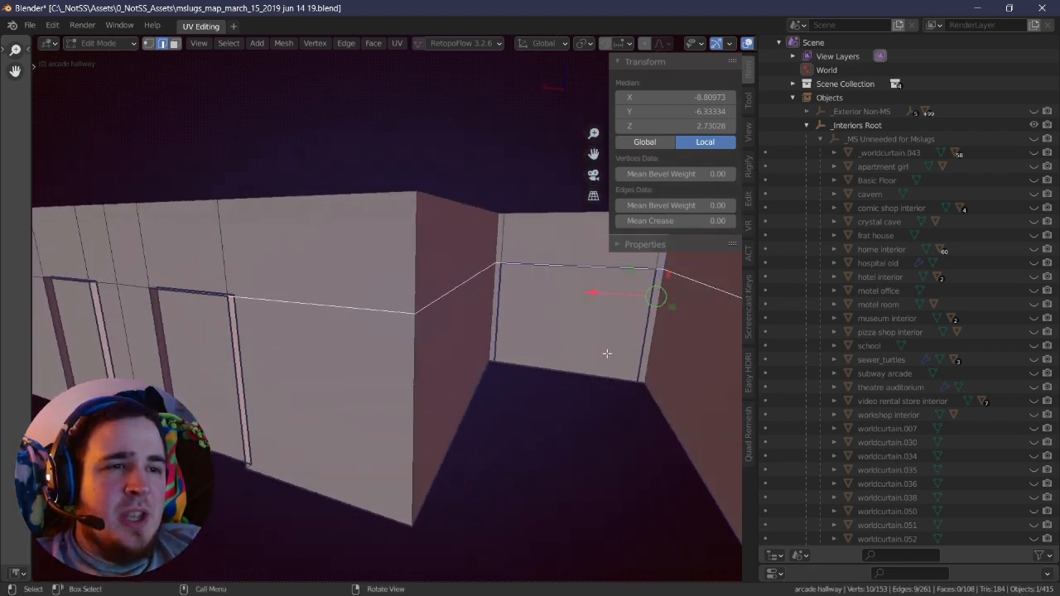
{"action": "middle_click_drag", "start_coordinate": [607, 354], "coordinate": [465, 284]}
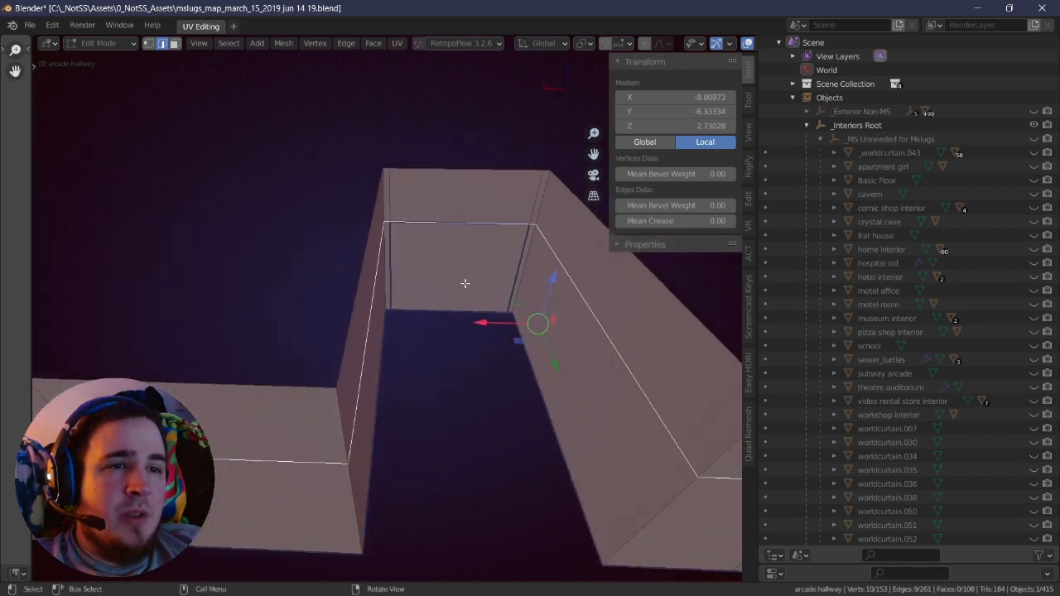
- Cut two vertical edge loops across the end wall of the side branch
{"action": "left_click", "coordinate": [175, 44]}
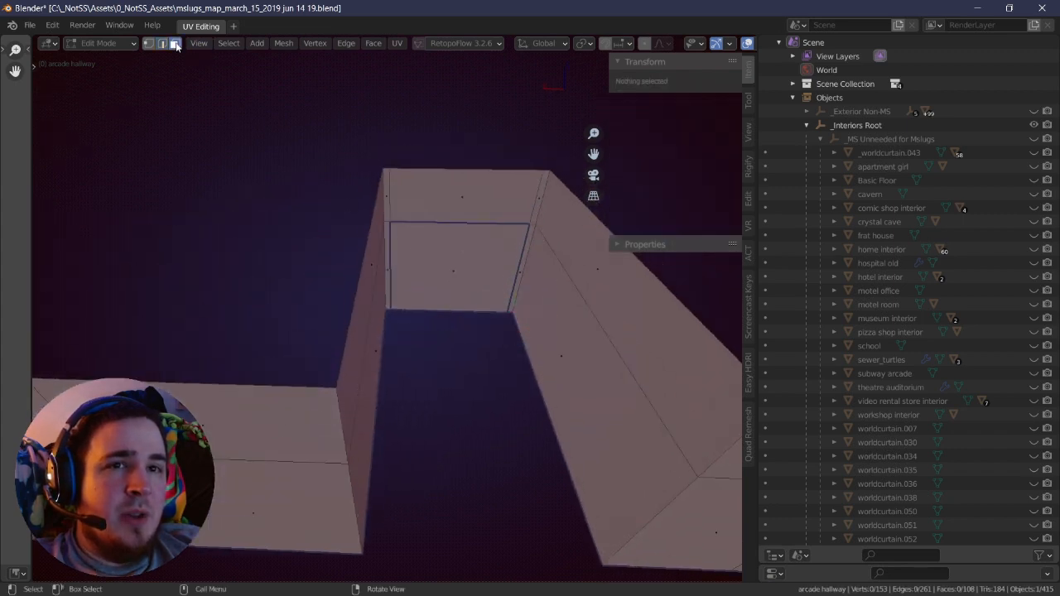
{"action": "left_click", "coordinate": [471, 178]}
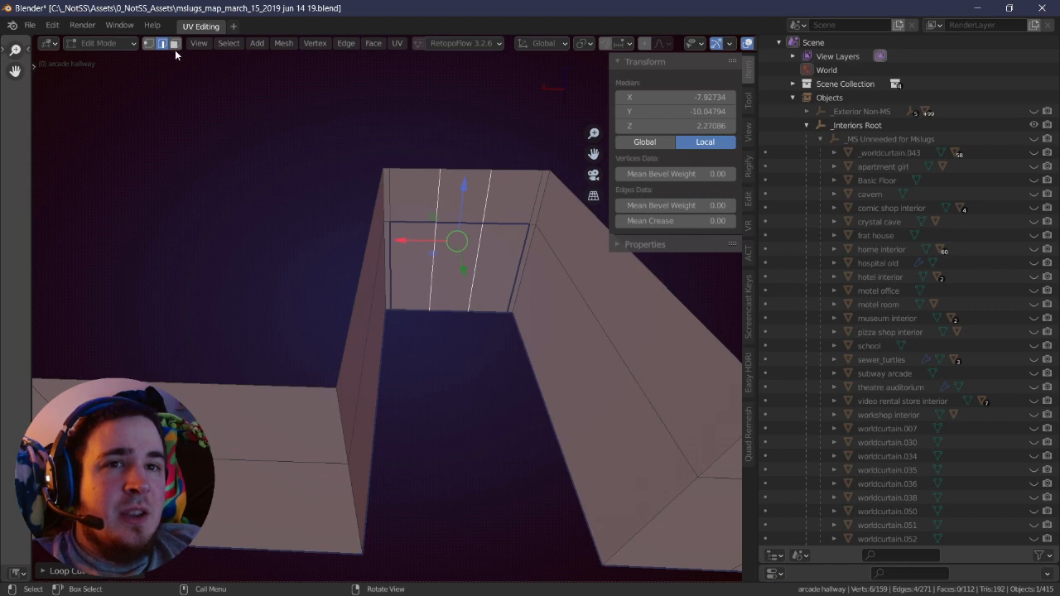
{"action": "left_click", "coordinate": [462, 265]}
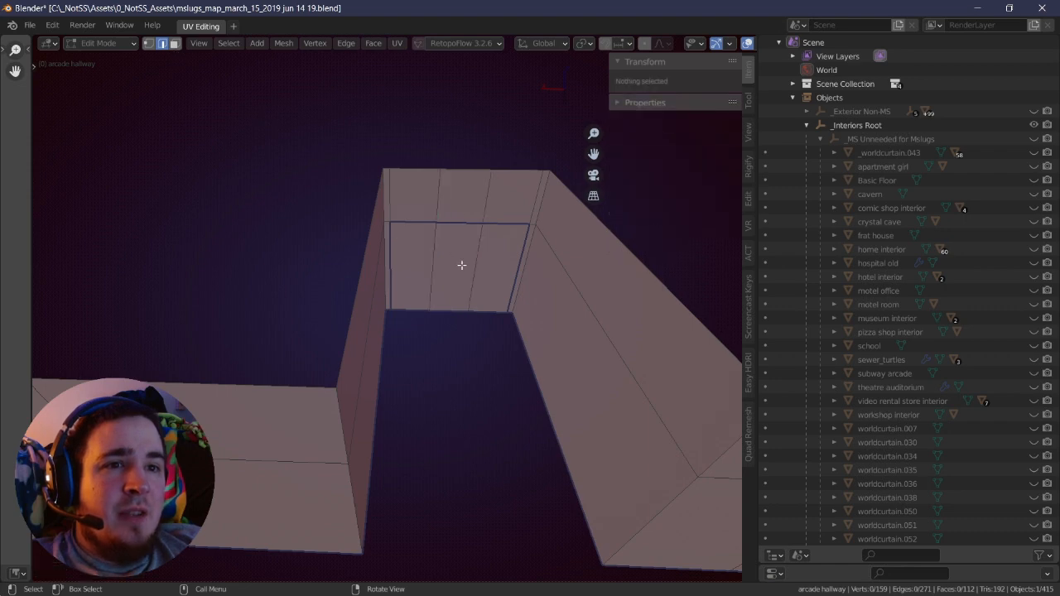
- In face selection mode, delete the lower middle face of the side branch's end wall to open a doorway
{"action": "left_click", "coordinate": [175, 44]}
{"action": "left_click", "coordinate": [459, 277]}
{"action": "key", "text": "x"}
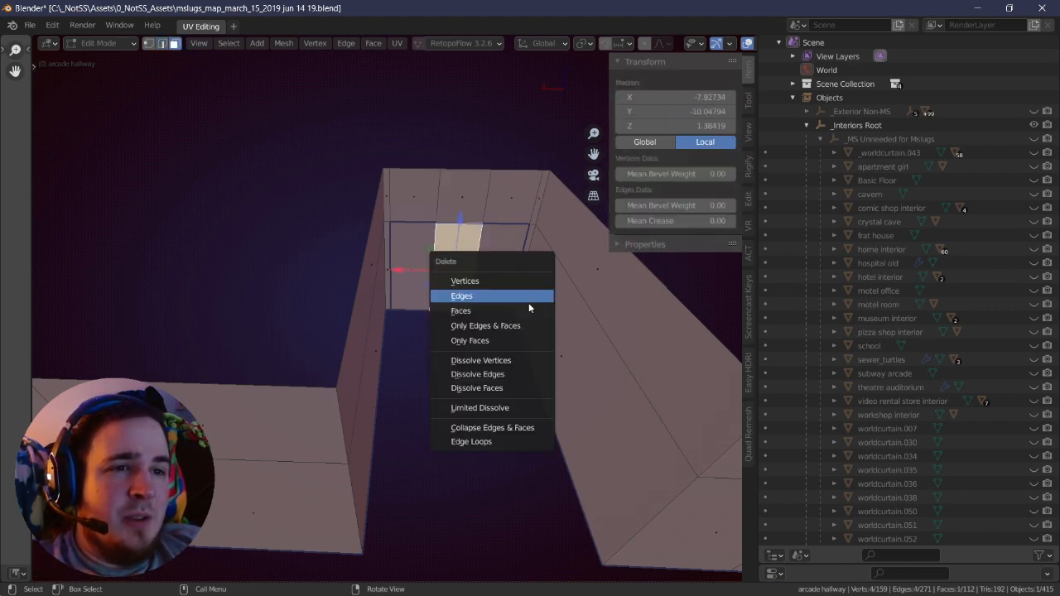
{"action": "left_click", "coordinate": [529, 327]}
{"action": "key", "text": "ctrl+z"}
{"action": "middle_click_drag", "start_coordinate": [526, 308], "coordinate": [493, 279]}
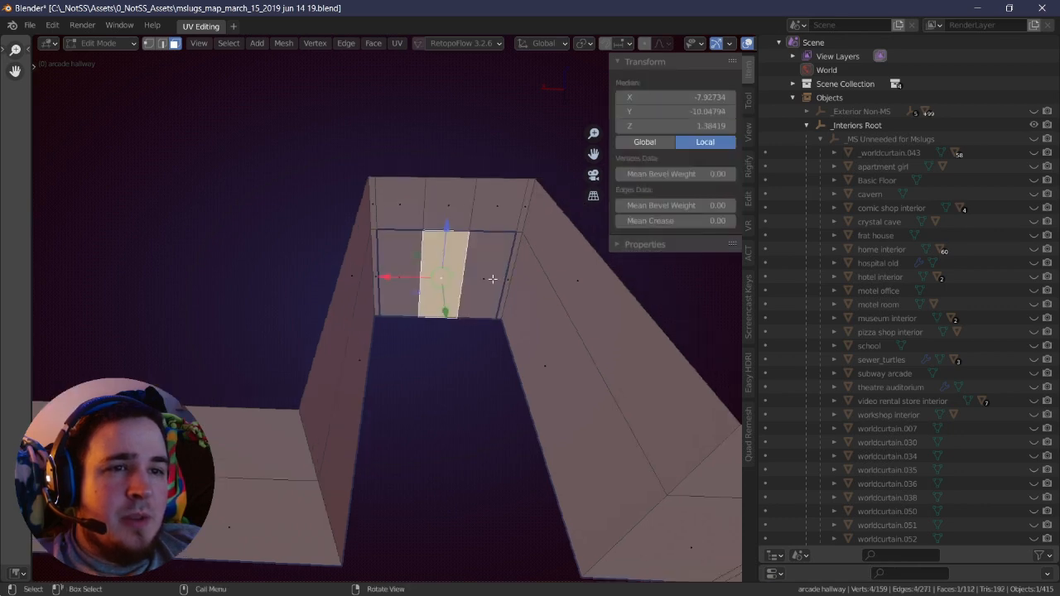
{"action": "key", "text": "x"}
{"action": "left_click", "coordinate": [490, 265]}
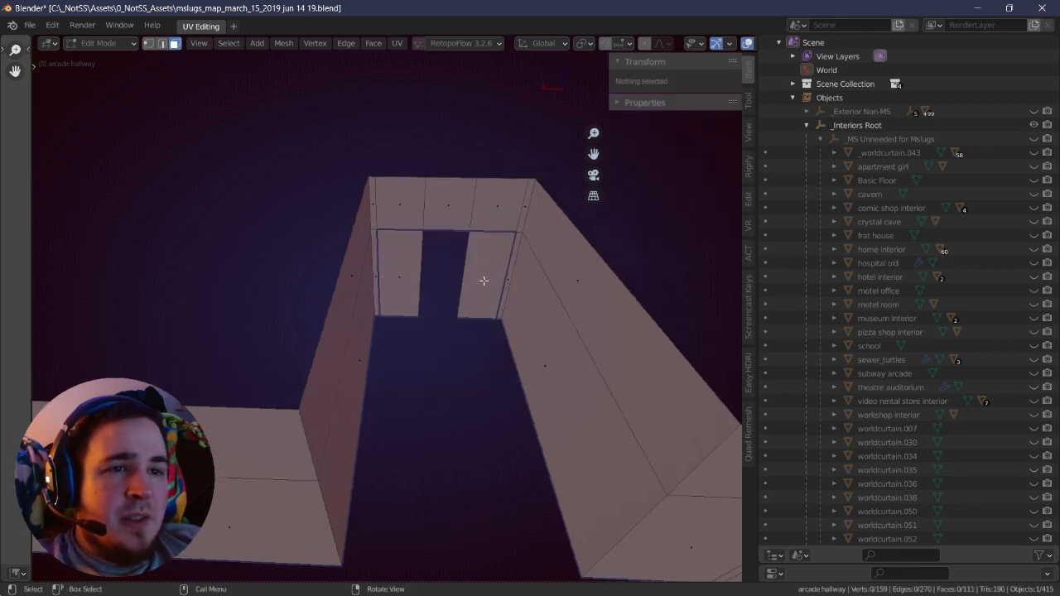
{"action": "key", "text": "a"}
{"action": "key", "text": "alt+a"}
{"action": "middle_click_drag", "start_coordinate": [445, 319], "coordinate": [474, 318]}
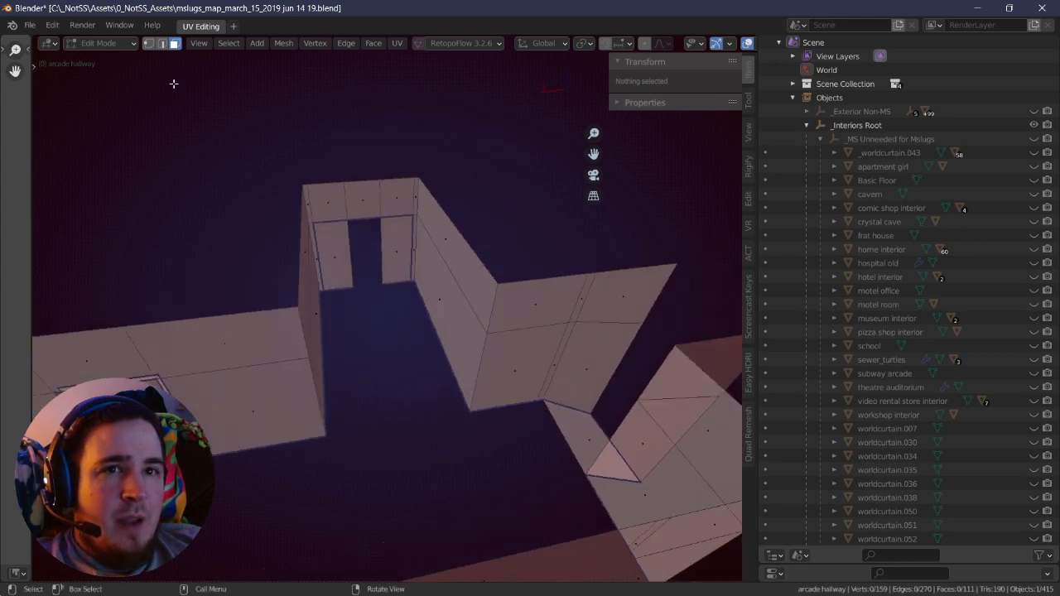
- In vertex selection mode, try dissolving the mid-height vertex loop along the side branch walls, and undo the dissolve
{"action": "right_click_drag", "start_coordinate": [327, 178], "coordinate": [497, 278]}
{"action": "key", "text": "a"}
{"action": "key", "text": "a"}
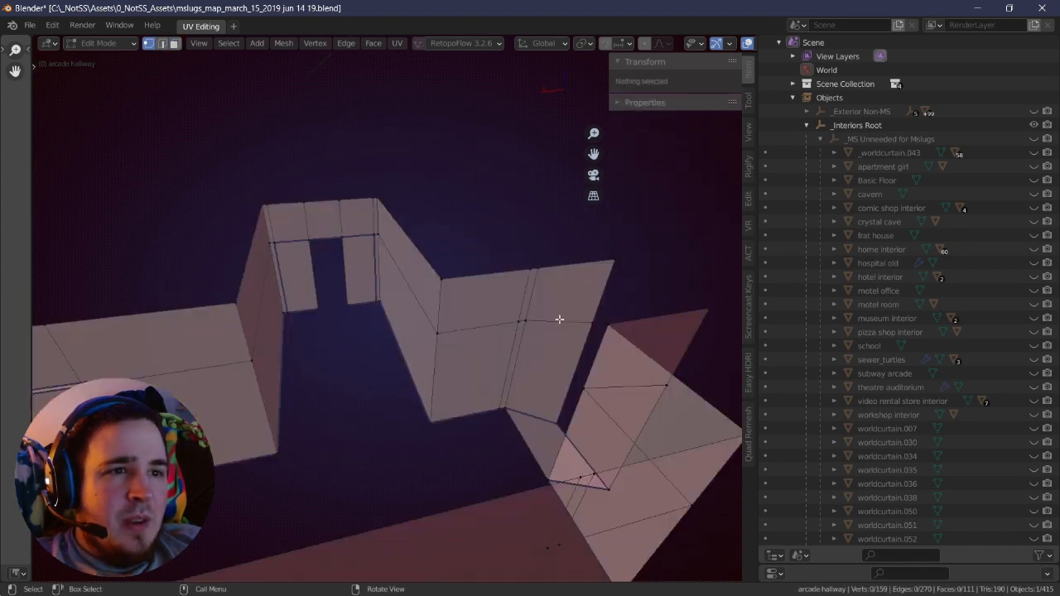
{"action": "left_click", "coordinate": [560, 320], "text": "alt"}
{"action": "key", "text": "a"}
{"action": "left_click", "coordinate": [612, 263]}
{"action": "right_click_drag", "start_coordinate": [614, 263], "coordinate": [556, 294]}
{"action": "left_click", "coordinate": [516, 329], "text": "alt"}
{"action": "middle_click_drag", "start_coordinate": [516, 329], "coordinate": [473, 320]}
{"action": "key", "text": "ctrl+x"}
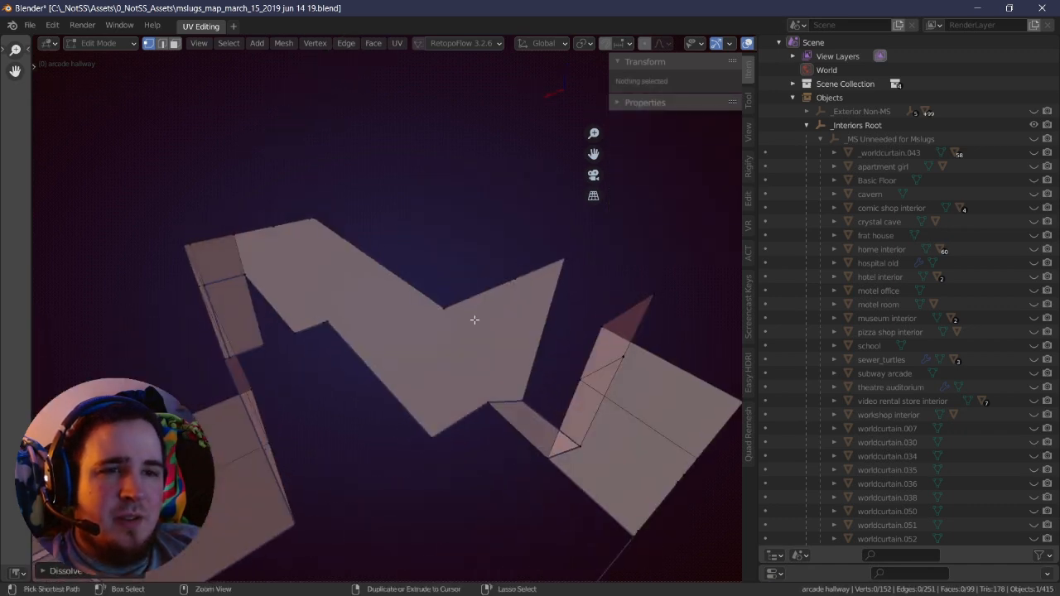
{"action": "key", "text": "ctrl+z"}
{"action": "right_click", "coordinate": [479, 308]}
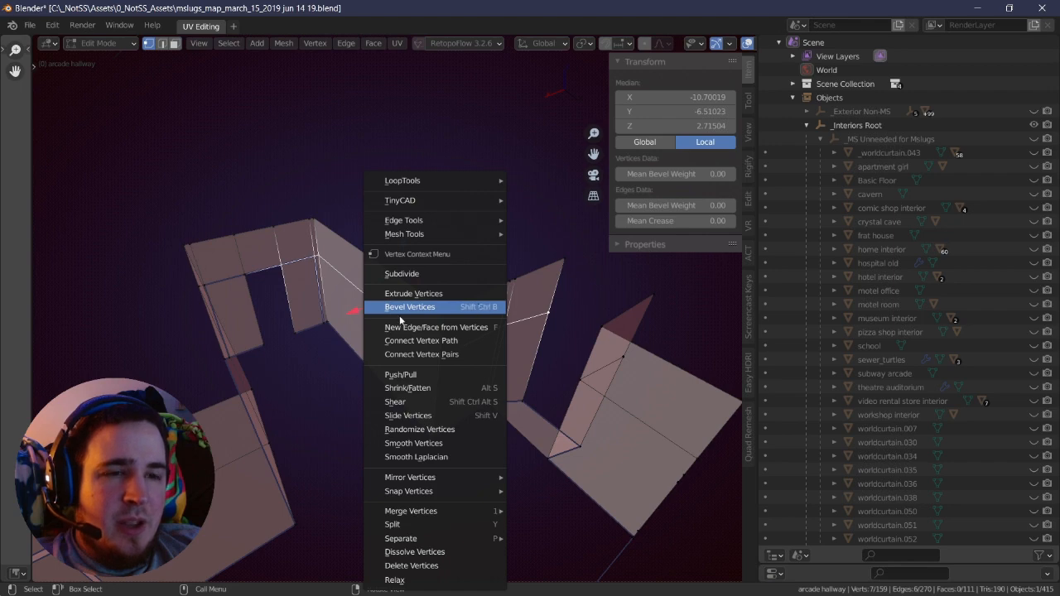
{"action": "key", "text": "Escape"}
- Merge the mid-height vertex at the outer end of the side branch wall into the top corner vertex above it
{"action": "right_click_drag", "start_coordinate": [457, 306], "coordinate": [456, 274]}
{"action": "scroll", "coordinate": [456, 274], "scroll_direction": "up", "scroll_amount": 2}
{"action": "left_click", "coordinate": [566, 259]}
{"action": "right_click_drag", "start_coordinate": [567, 259], "coordinate": [496, 303], "text": "shift"}
{"action": "key", "text": "m"}
{"action": "left_click", "coordinate": [539, 318]}
- Merge the wall's mid-height and top seam vertices into its top outer corner
{"action": "key", "text": "a"}
{"action": "key", "text": "a"}
{"action": "key", "text": "a"}
{"action": "left_click", "coordinate": [538, 262]}
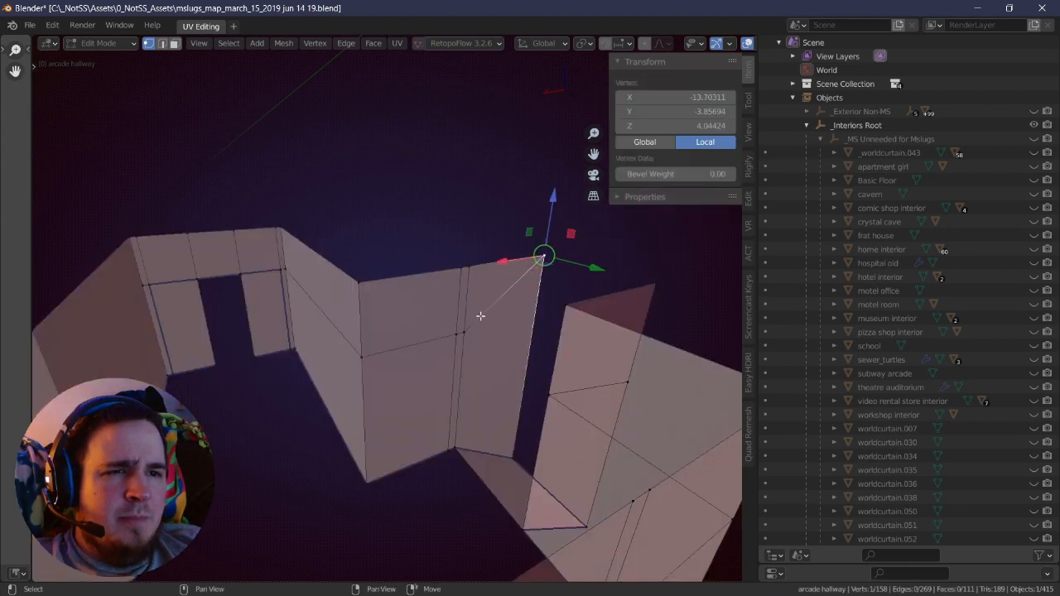
{"action": "left_click", "coordinate": [462, 334], "text": "shift"}
{"action": "left_click", "coordinate": [467, 265], "text": "shift"}
{"action": "key", "text": "m"}
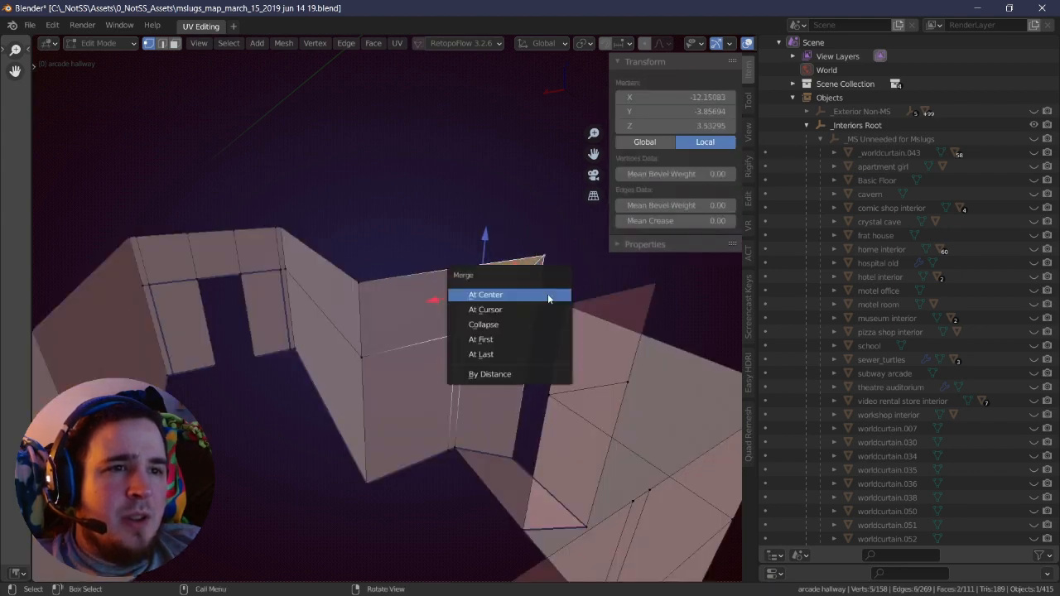
{"action": "left_click", "coordinate": [547, 294]}
{"action": "right_click_drag", "start_coordinate": [519, 307], "coordinate": [492, 324]}
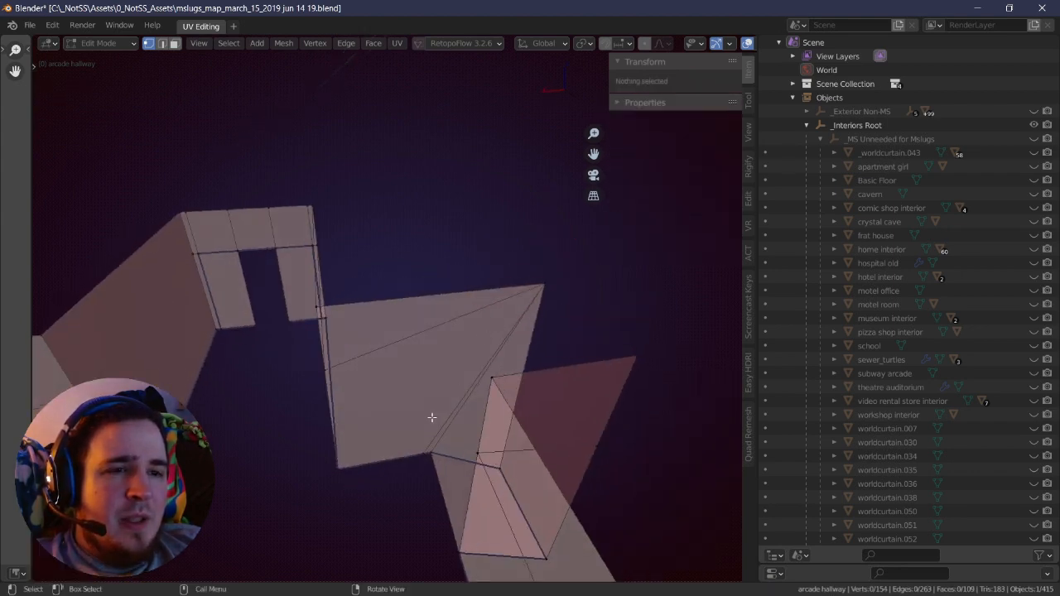
- Merge the two adjacent seam vertices on the wall's bottom edge into one
{"action": "key", "text": "a"}
{"action": "key", "text": "a"}
{"action": "left_click", "coordinate": [432, 453]}
{"action": "left_click", "coordinate": [420, 454], "text": "shift"}
{"action": "key", "text": "m"}
{"action": "left_click", "coordinate": [418, 453]}
- Merge the mid-height vertices at both ends of the long side branch wall into their top corner vertices
{"action": "middle_click_drag", "start_coordinate": [430, 354], "coordinate": [398, 340]}
{"action": "left_click", "coordinate": [386, 286]}
{"action": "key", "text": "m"}
{"action": "left_click", "coordinate": [393, 356]}
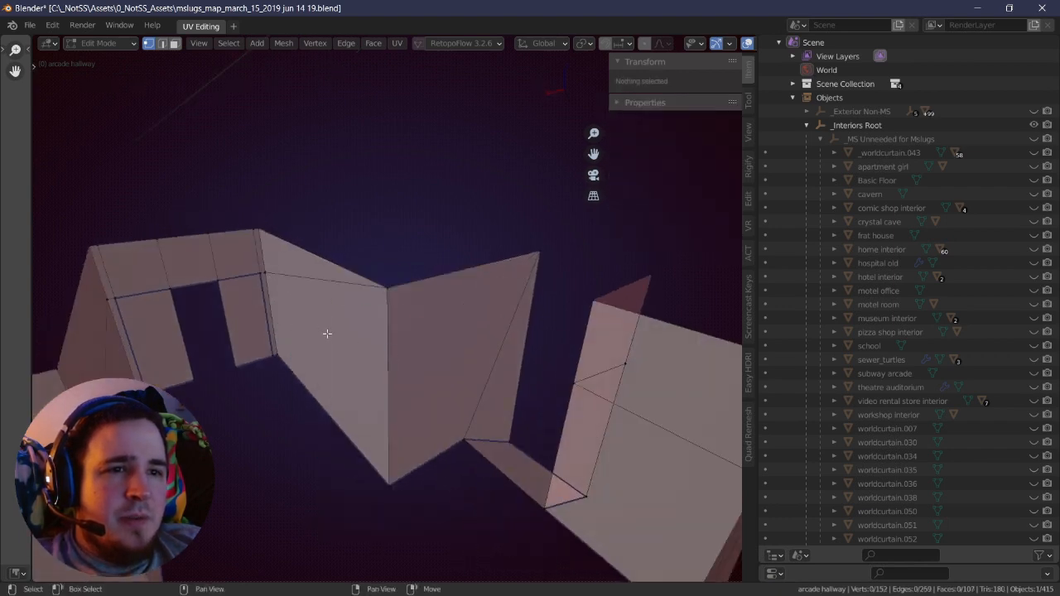
{"action": "middle_click_drag", "start_coordinate": [327, 333], "coordinate": [390, 249]}
{"action": "left_click", "coordinate": [388, 253]}
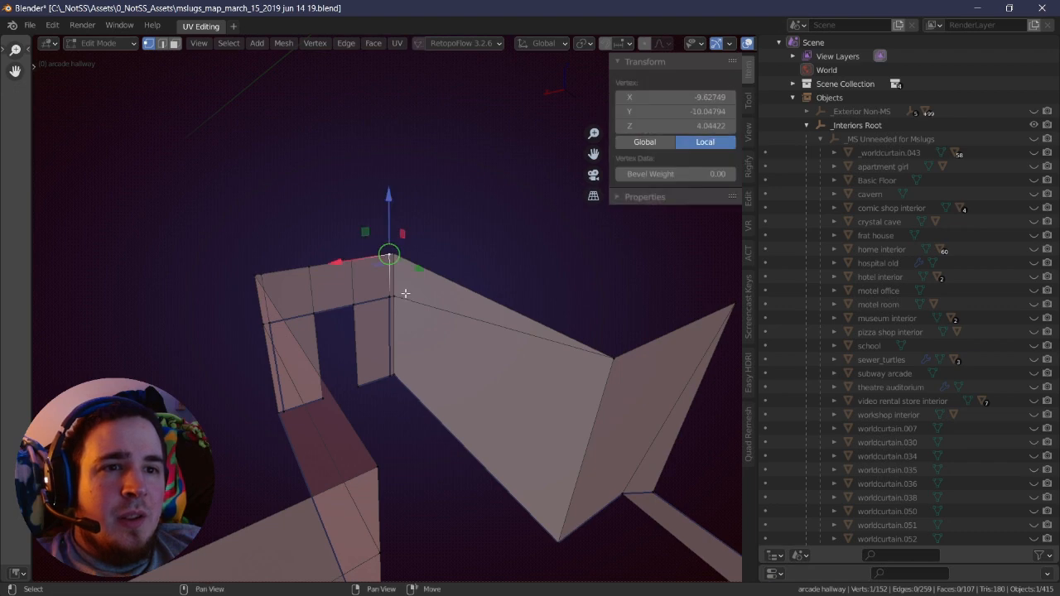
{"action": "key", "text": "m"}
{"action": "left_click", "coordinate": [412, 294]}
{"action": "key", "text": "a"}
{"action": "key", "text": "a"}
- Select the simplified long wall face in face selection mode and try extruding it
{"action": "right_click_drag", "start_coordinate": [409, 290], "coordinate": [443, 328]}
{"action": "key", "text": "a"}
{"action": "middle_click_drag", "start_coordinate": [444, 328], "coordinate": [407, 281]}
{"action": "key", "text": "l"}
{"action": "key", "text": "alt+a"}
{"action": "middle_click_drag", "start_coordinate": [390, 350], "coordinate": [351, 362]}
{"action": "left_click", "coordinate": [403, 364]}
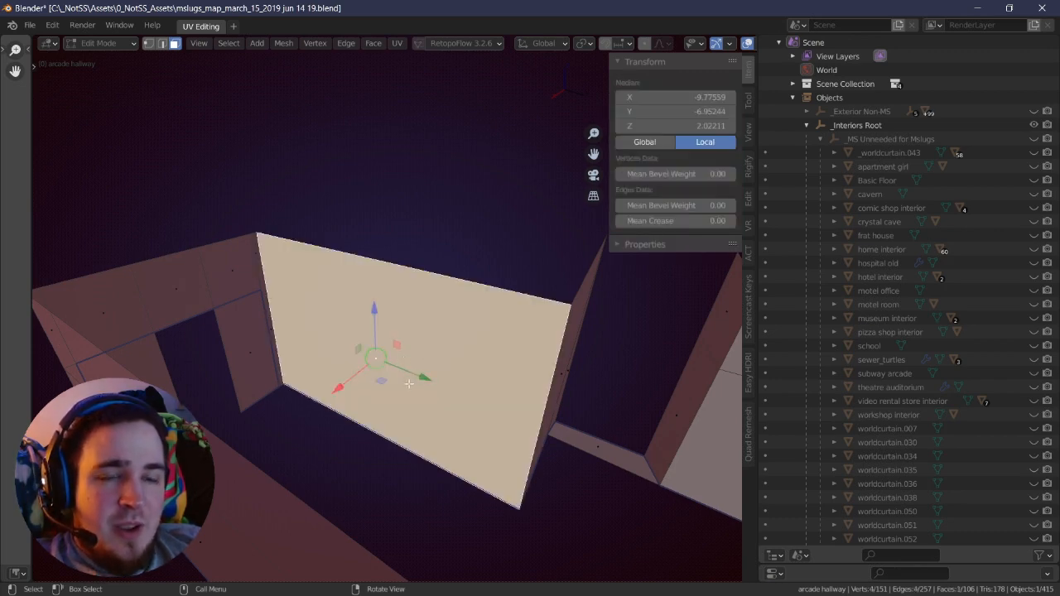
{"action": "key", "text": "e"}
{"action": "key", "text": "Escape"}
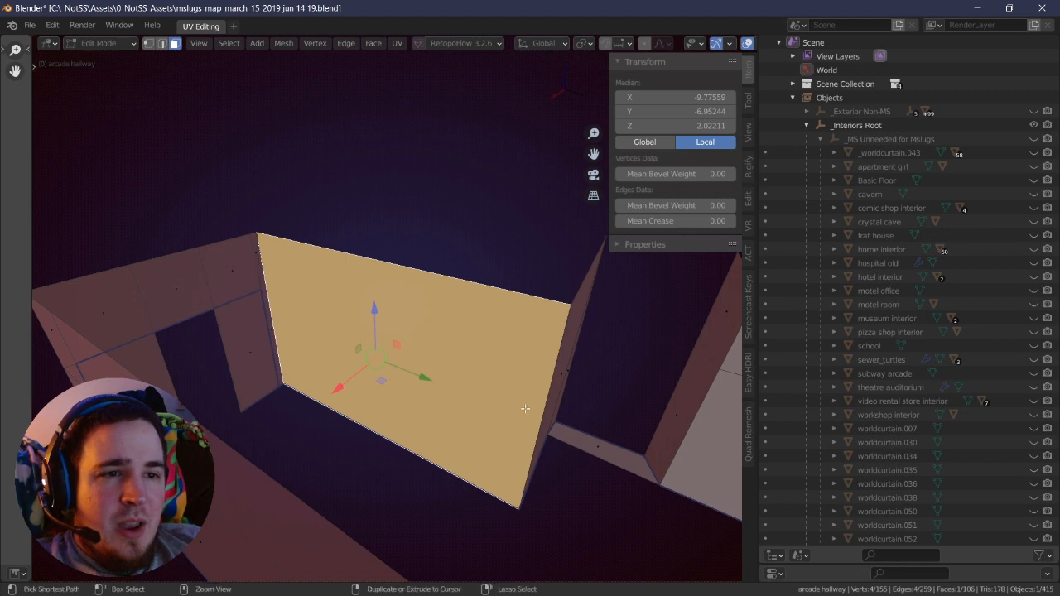
- Add two horizontal loop cuts across the long wall and scale them close together along Z
{"action": "key", "text": "2"}
{"action": "key", "text": "s"}
{"action": "key", "text": "z"}
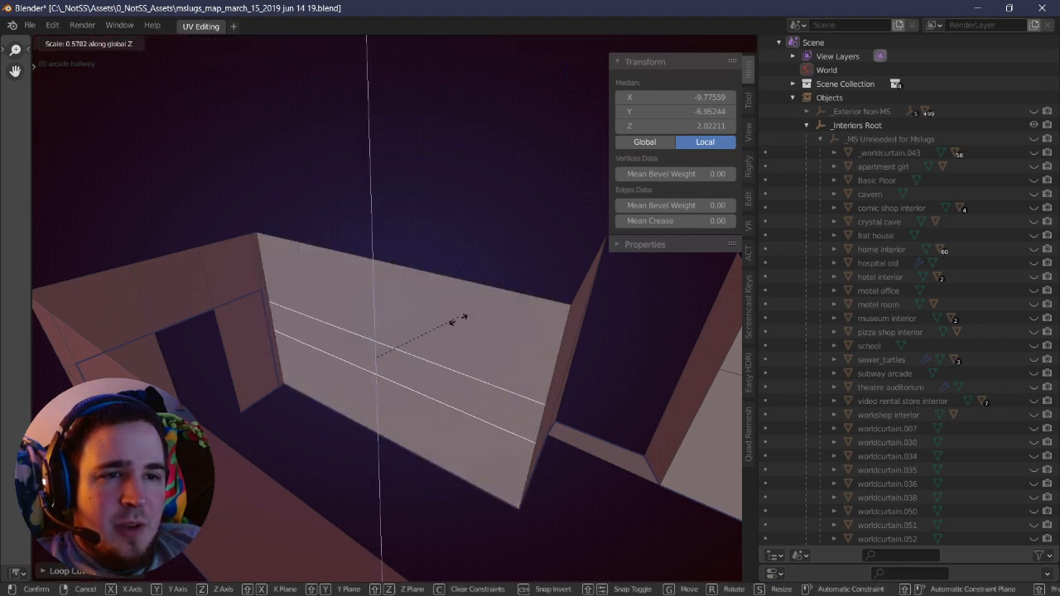
{"action": "left_click", "coordinate": [384, 364]}
- Lower the pair of horizontal edges along Z to a median height of about 1.62
{"action": "key", "text": "g"}
{"action": "key", "text": "z"}
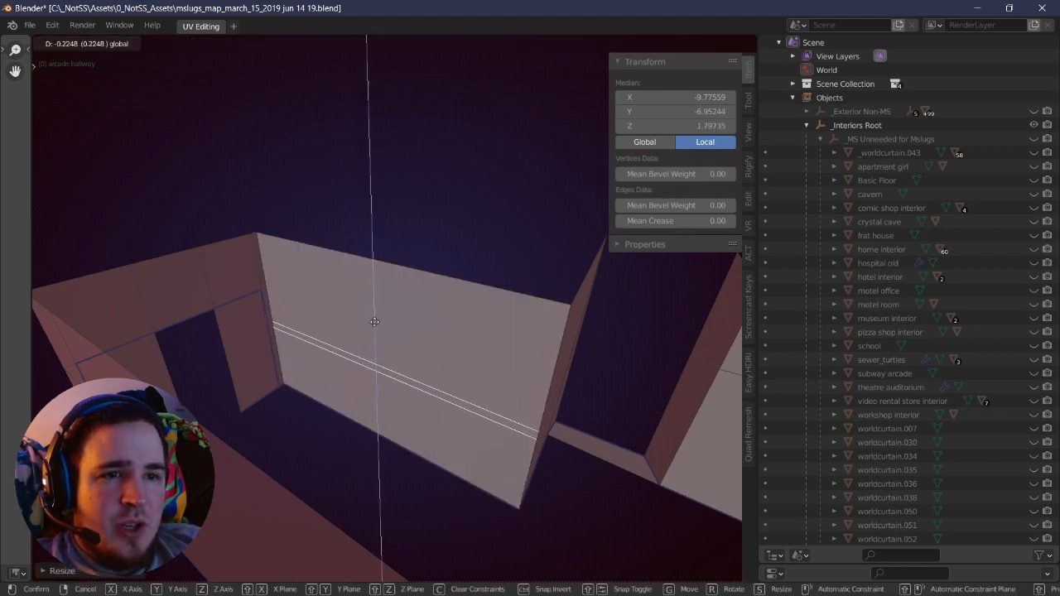
{"action": "left_click", "coordinate": [391, 331]}
{"action": "left_click_drag", "start_coordinate": [391, 331], "coordinate": [470, 337]}
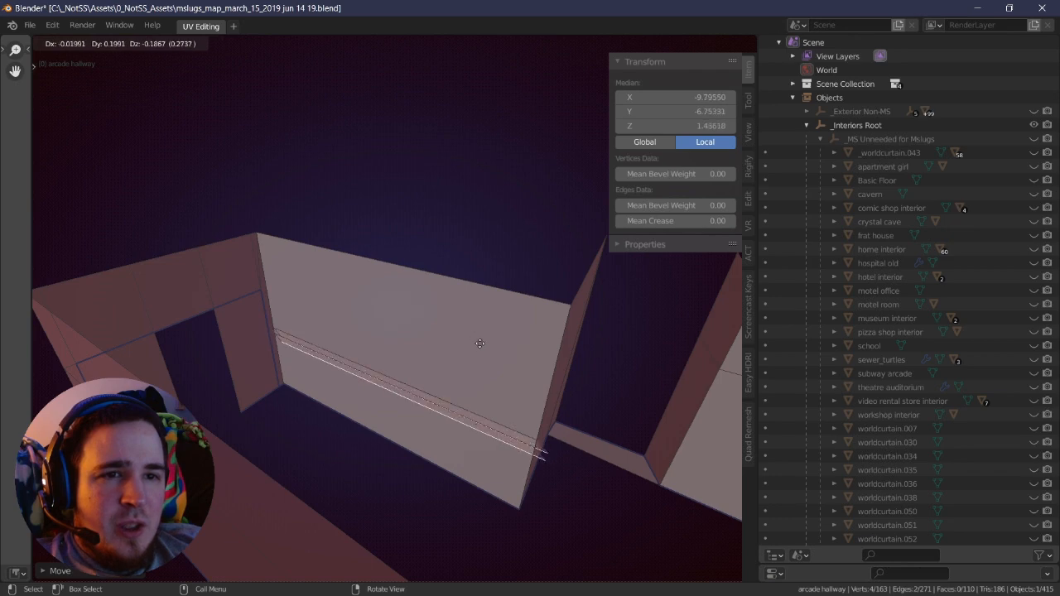
{"action": "left_click", "coordinate": [447, 346]}
{"action": "key", "text": "alt+a"}
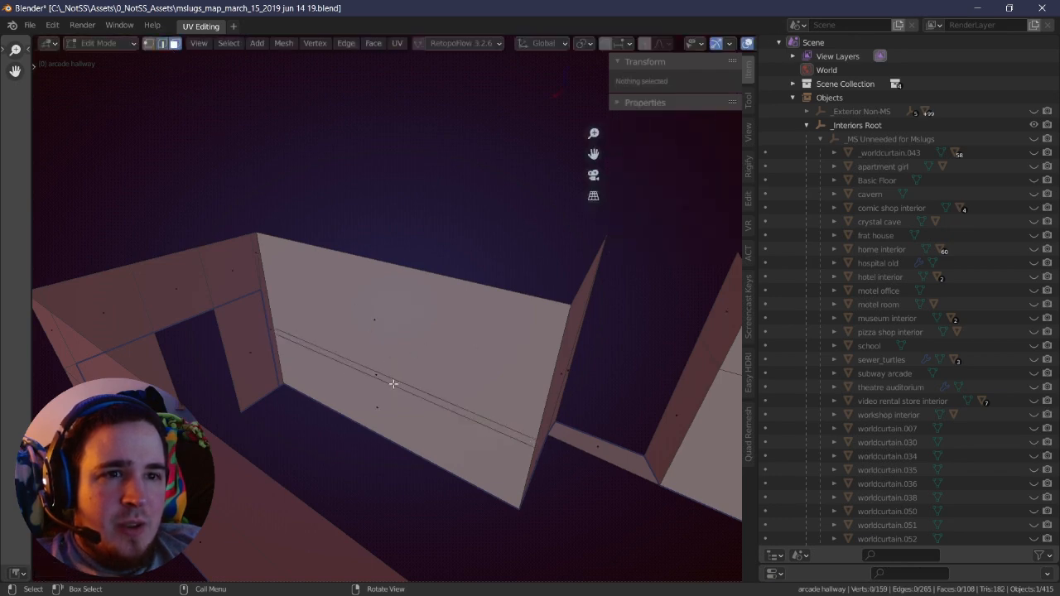
- Extrude the narrow strip face between the two horizontal edges a short way out from the wall
{"action": "left_click", "coordinate": [394, 384], "text": "alt"}
{"action": "key", "text": "e"}
{"action": "right_click", "coordinate": [489, 384]}
{"action": "middle_click_drag", "start_coordinate": [490, 383], "coordinate": [326, 335]}
{"action": "key", "text": "l"}
{"action": "key", "text": "ctrl+z"}
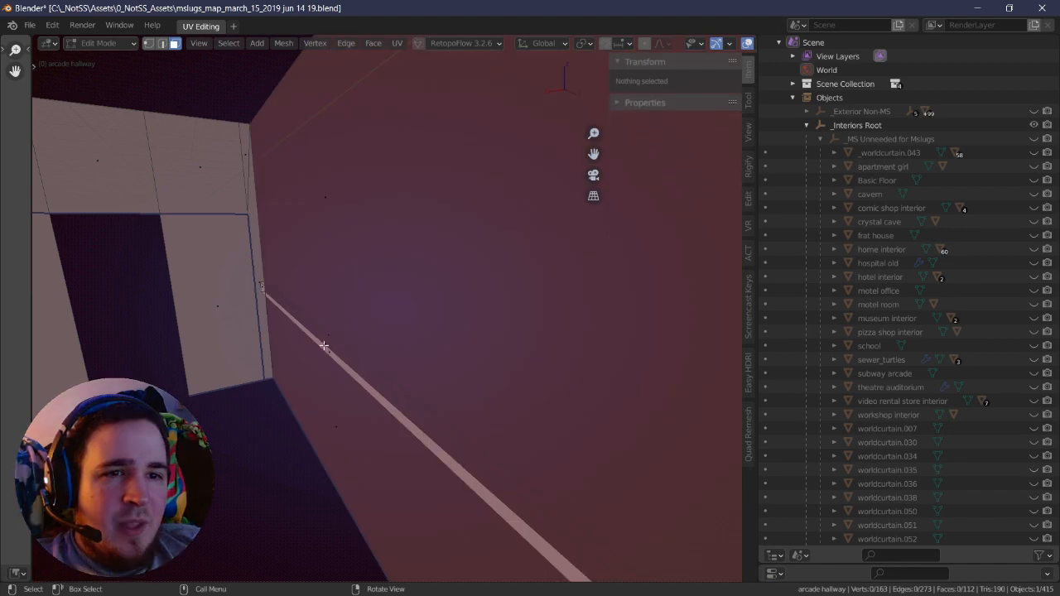
- Test-move the extruded strip's front face freely and cancel the moves
{"action": "left_click", "coordinate": [325, 334], "text": "shift"}
{"action": "key", "text": "g"}
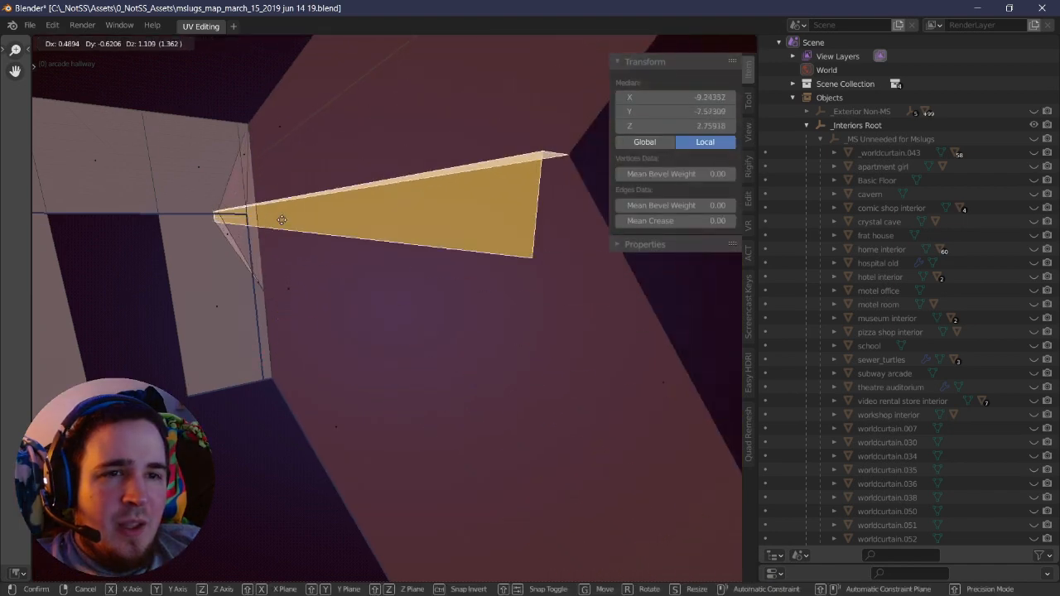
{"action": "right_click", "coordinate": [346, 259]}
{"action": "middle_click_drag", "start_coordinate": [347, 258], "coordinate": [288, 324]}
{"action": "key", "text": "g"}
{"action": "right_click", "coordinate": [378, 193]}
- Inspect how the extruded strip's faces connect to the wall by selecting linked geometry
{"action": "left_click", "coordinate": [272, 333]}
{"action": "left_click", "coordinate": [254, 303]}
{"action": "left_click", "coordinate": [372, 304]}
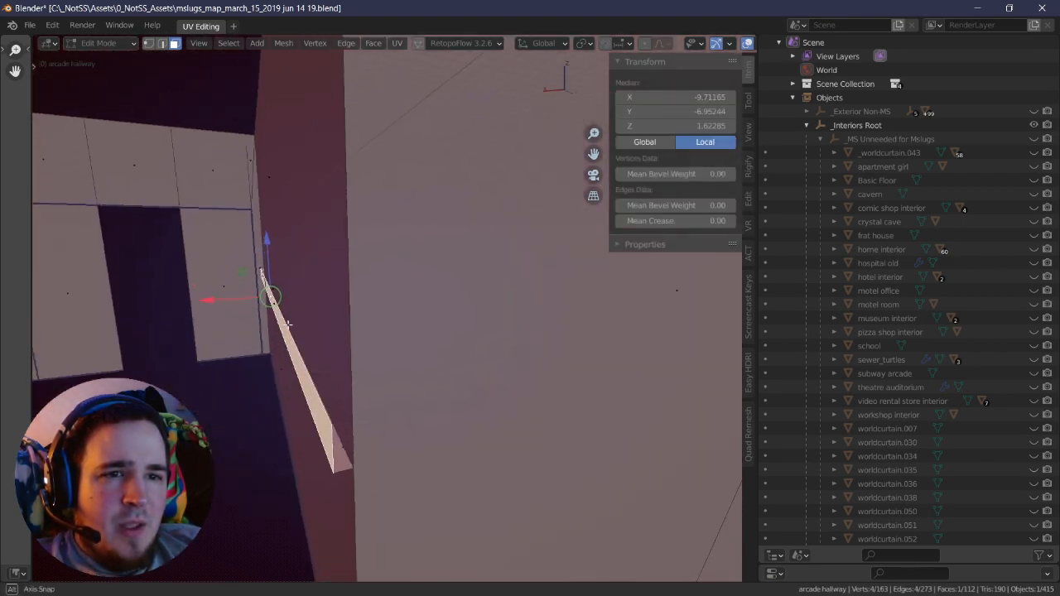
{"action": "key", "text": "l"}
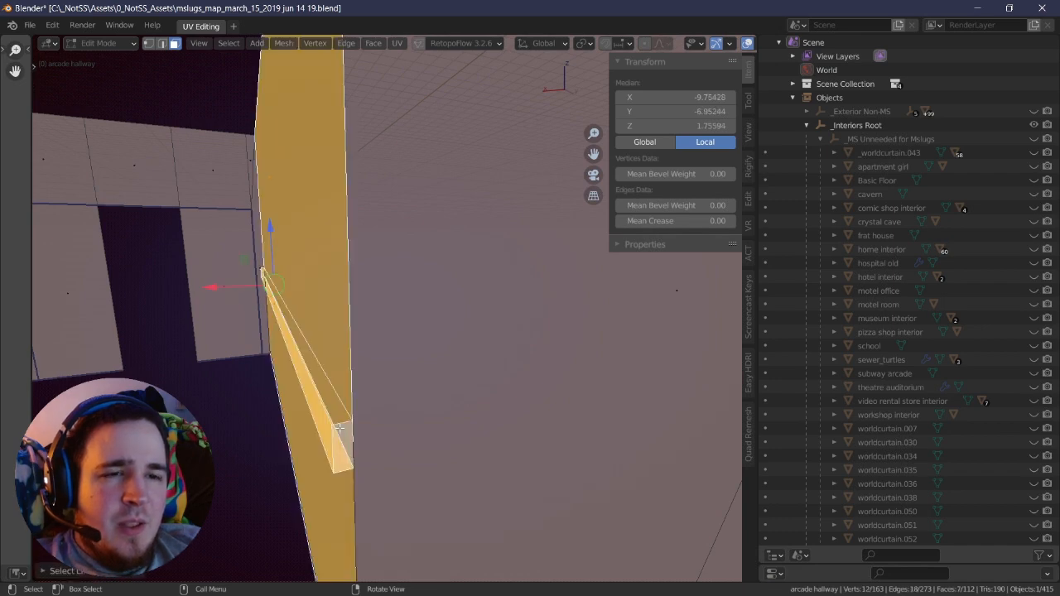
{"action": "key", "text": "alt+a"}
{"action": "key", "text": "l"}
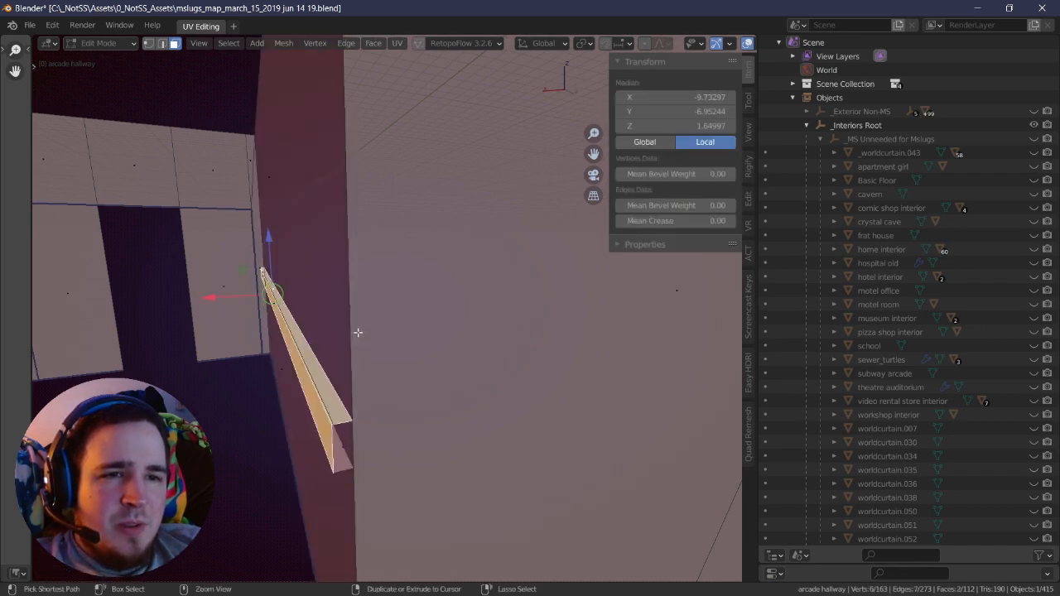
- Undo the linked selections and the strip's extrusion from the long wall
{"action": "key", "text": "ctrl+z"}
{"action": "key", "text": "ctrl+z"}
{"action": "key", "text": "ctrl+z"}
{"action": "key", "text": "ctrl+z"}
{"action": "key", "text": "ctrl+z"}
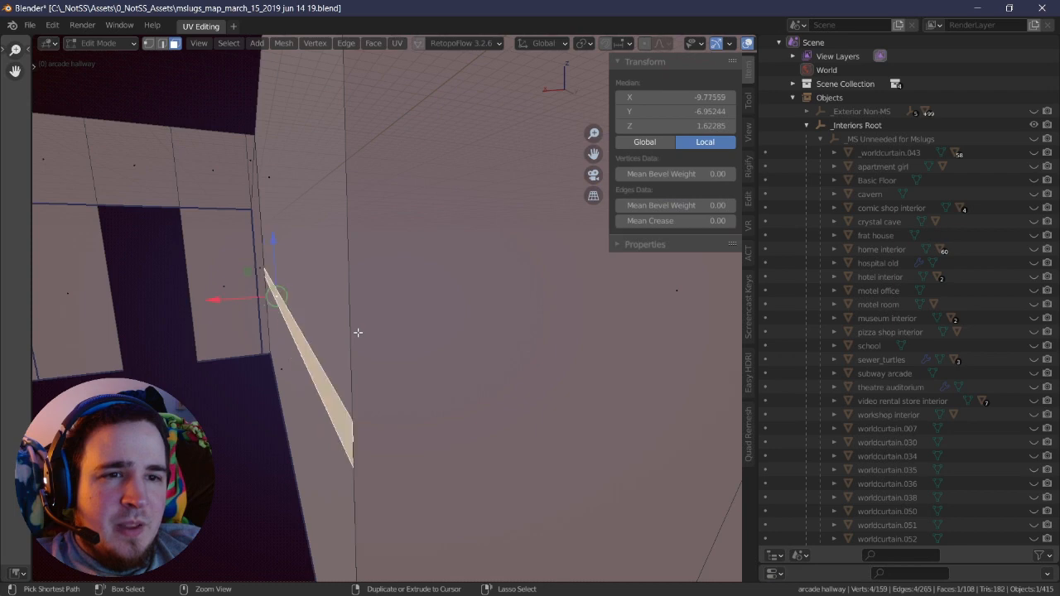
{"action": "key", "text": "ctrl+z"}
- With the narrow strip face selected again, extrude it about 0.09 out from the wall as a ledge
{"action": "middle_click_drag", "start_coordinate": [305, 332], "coordinate": [431, 315]}
{"action": "key", "text": "ctrl+shift+z"}
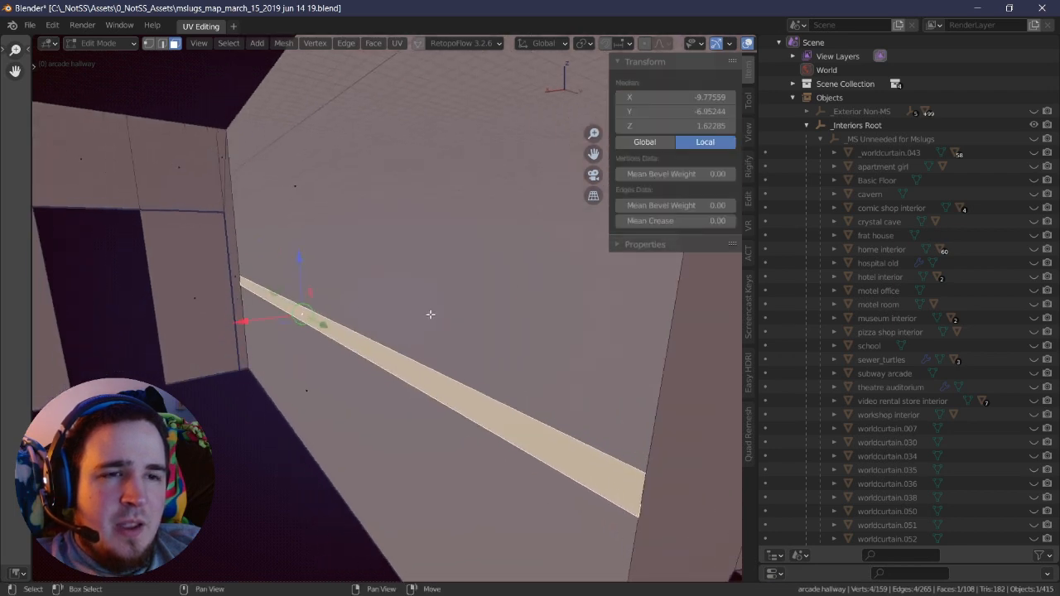
{"action": "key", "text": "e"}
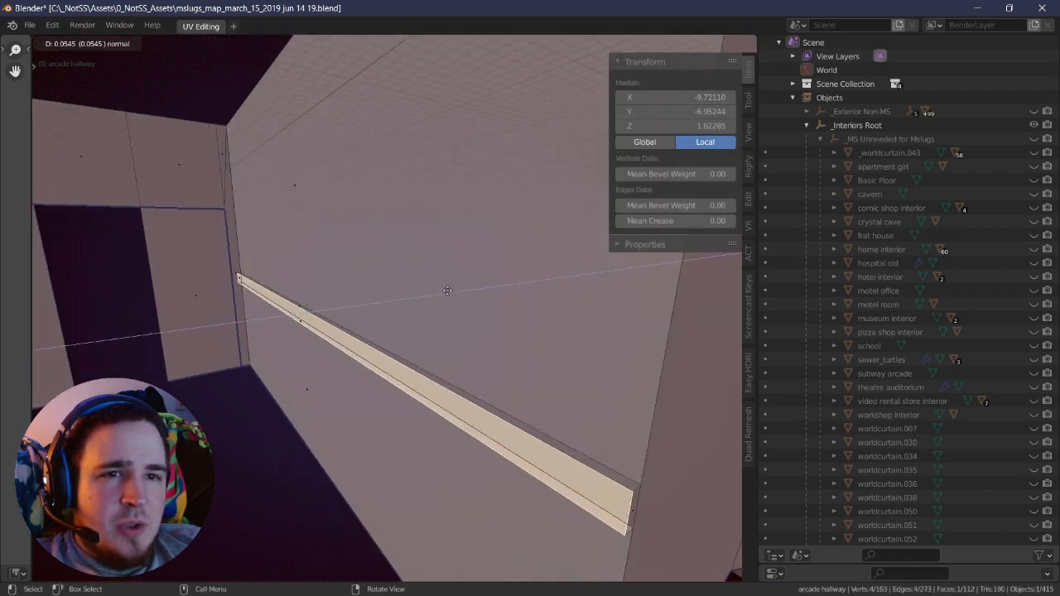
{"action": "left_click", "coordinate": [444, 296]}
{"action": "middle_click_drag", "start_coordinate": [445, 296], "coordinate": [423, 353]}
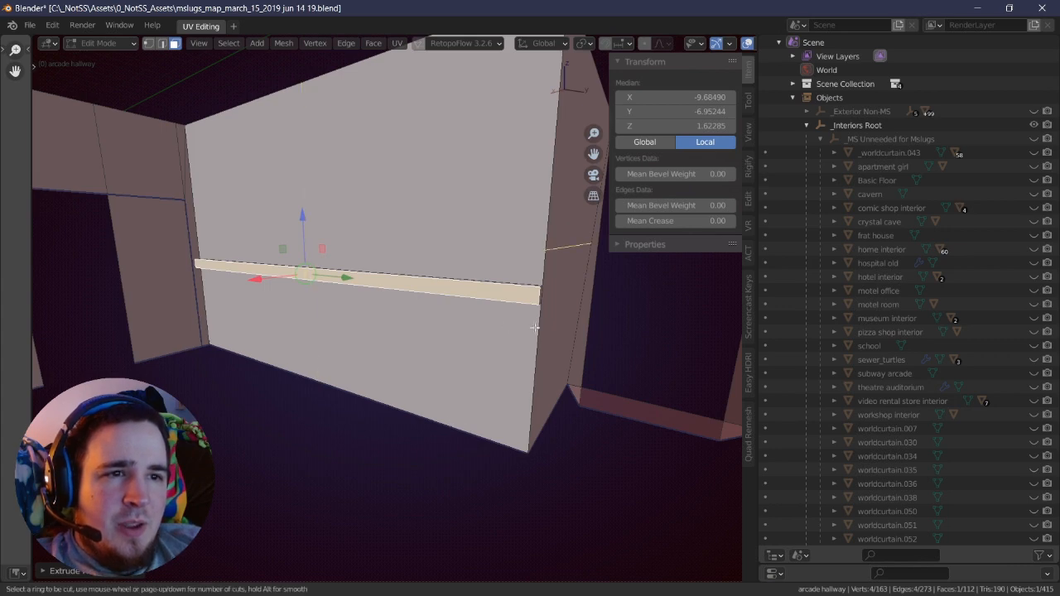
- Cut a horizontal edge loop across the long wall just below the ceiling
{"action": "left_click", "coordinate": [208, 183]}
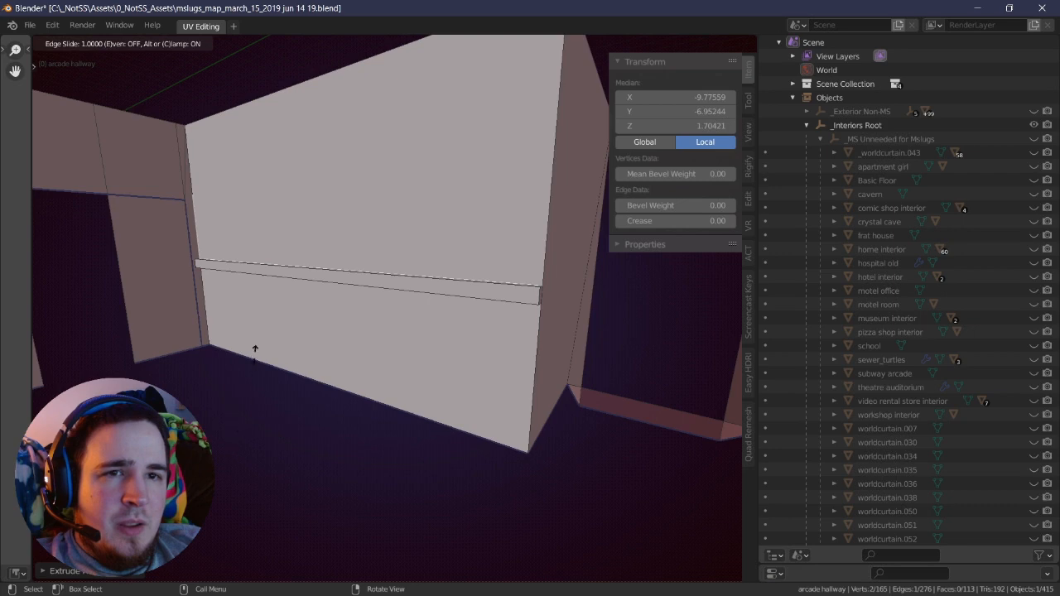
{"action": "left_click", "coordinate": [343, 99]}
{"action": "middle_click_drag", "start_coordinate": [343, 99], "coordinate": [160, 100]}
- Extrude the strip along the top of the long wall about 0.06 outward as a ceiling trim
{"action": "left_click", "coordinate": [175, 44]}
{"action": "left_click", "coordinate": [439, 228]}
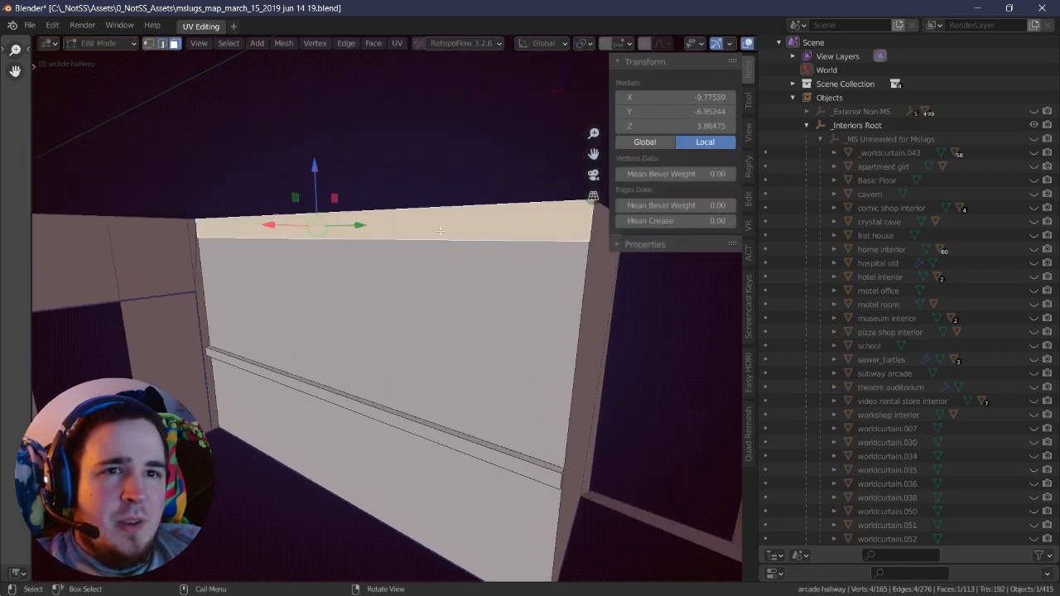
{"action": "key", "text": "e"}
{"action": "left_click", "coordinate": [436, 232]}
{"action": "middle_click_drag", "start_coordinate": [436, 233], "coordinate": [509, 312]}
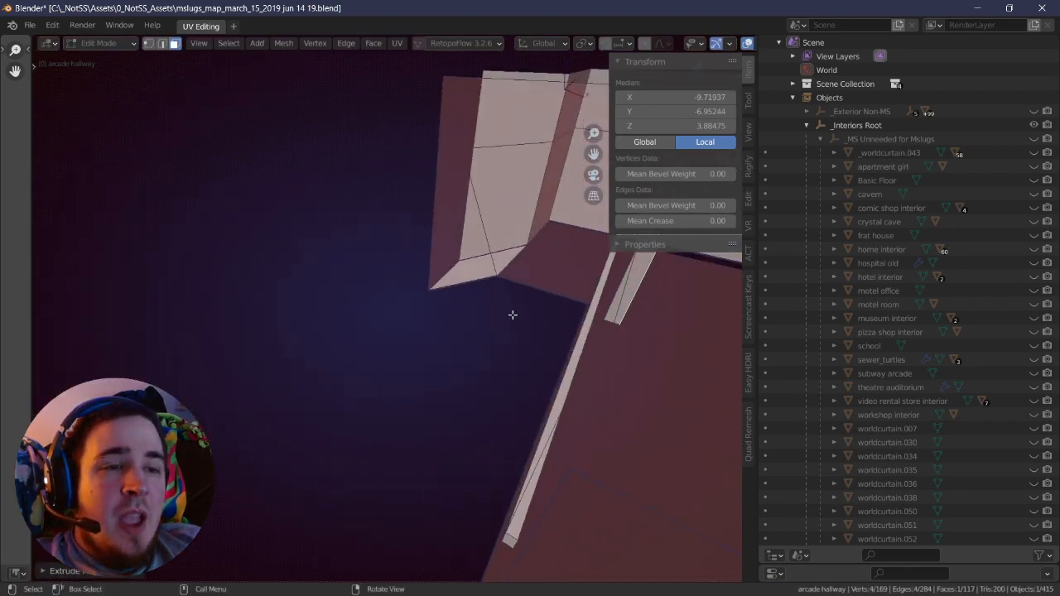
{"action": "scroll", "coordinate": [508, 312], "scroll_direction": "down", "scroll_amount": 4}
{"action": "middle_click_drag", "start_coordinate": [338, 313], "coordinate": [393, 313]}
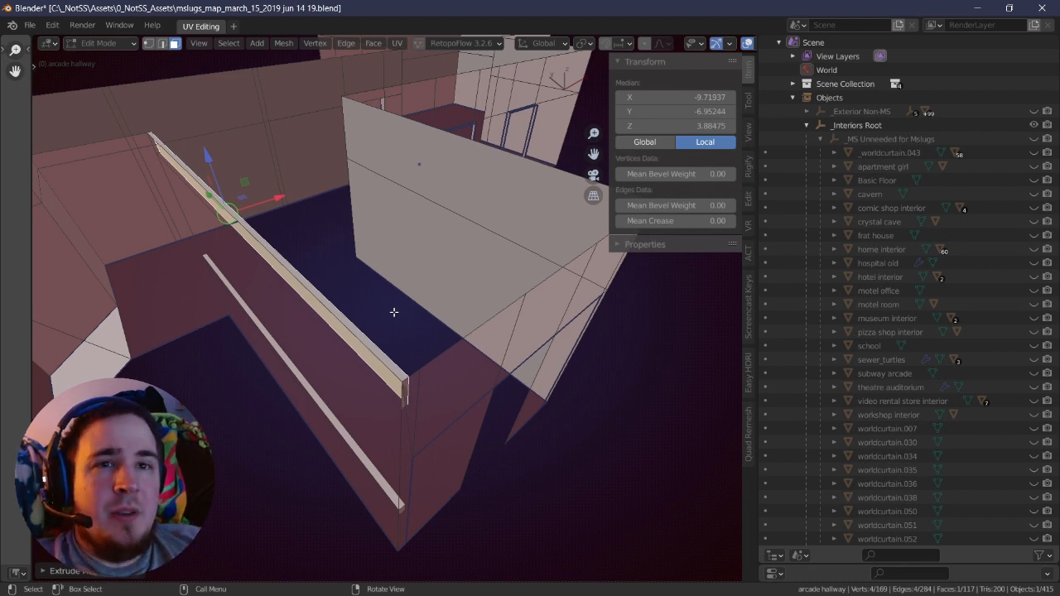
{"action": "middle_click_drag", "start_coordinate": [439, 343], "coordinate": [464, 344]}
{"action": "scroll", "coordinate": [434, 316], "scroll_direction": "up", "scroll_amount": 3}
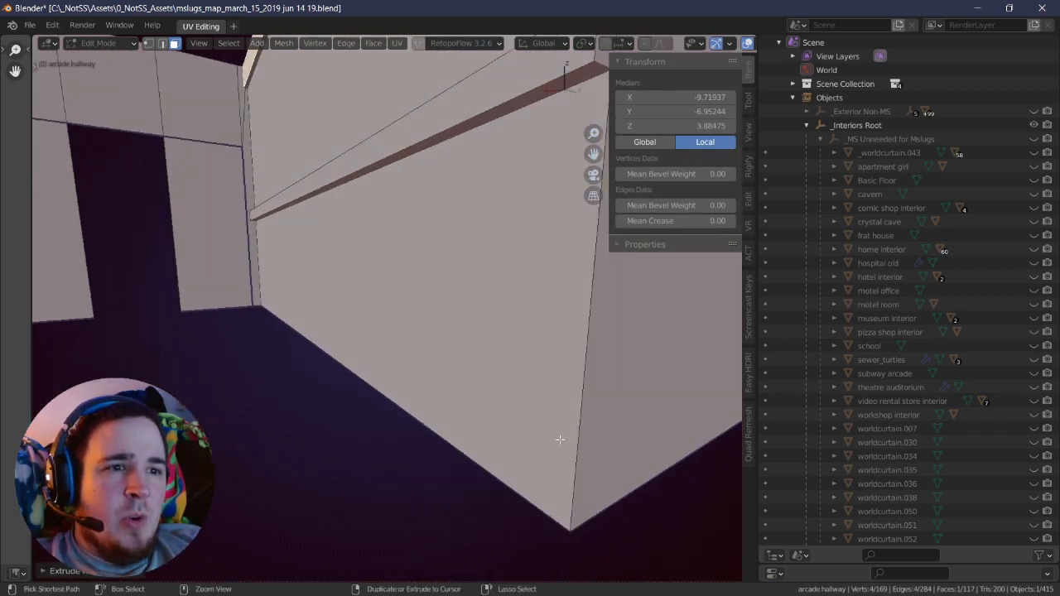
- Add a horizontal edge loop to the lower part of the long wall and slide it down close to the floor
{"action": "left_click", "coordinate": [563, 387]}
{"action": "left_click", "coordinate": [460, 298]}
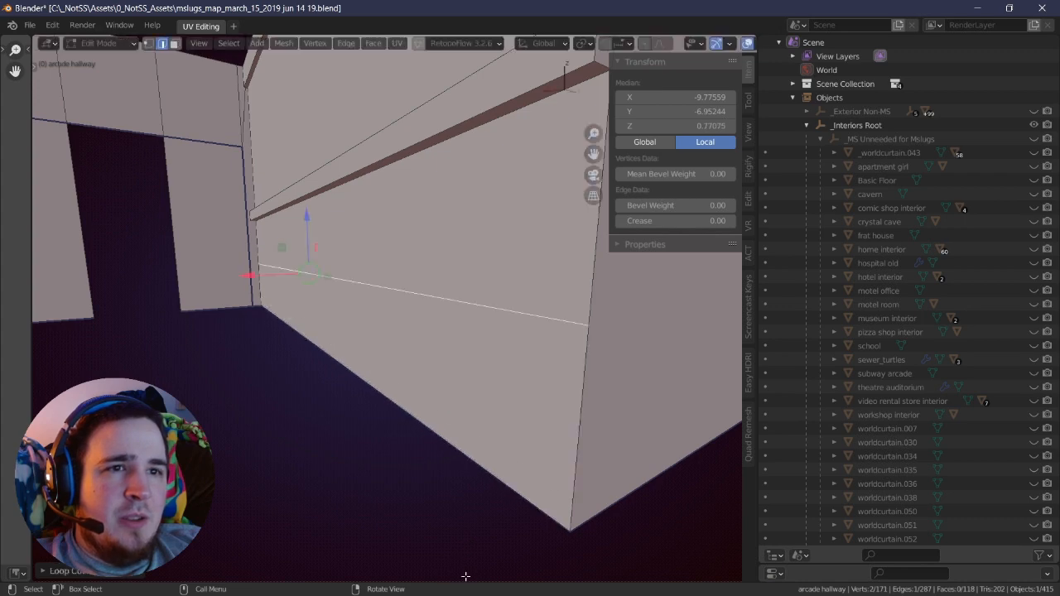
{"action": "key", "text": "g"}
{"action": "key", "text": "g"}
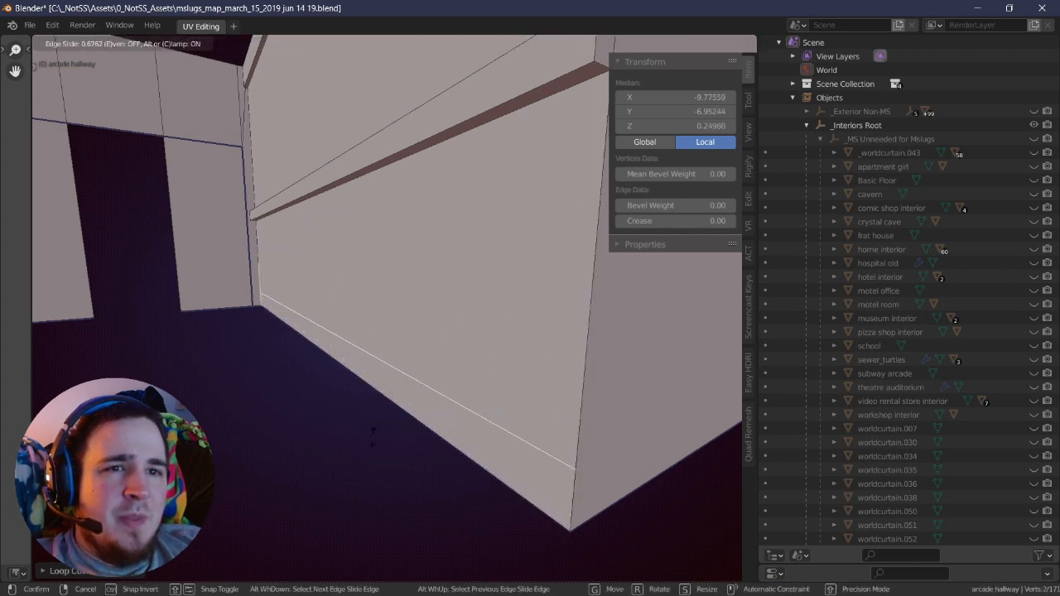
{"action": "left_click", "coordinate": [353, 434]}
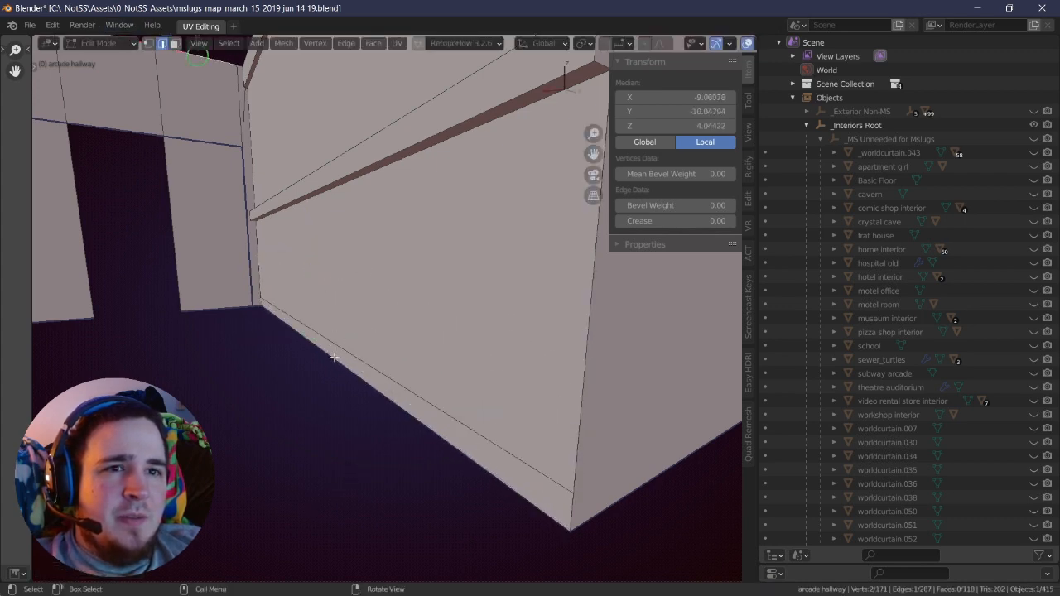
- Extrude the strip along the floor about 0.07 out from the wall as a baseboard, and clear the selection
{"action": "left_click", "coordinate": [175, 44]}
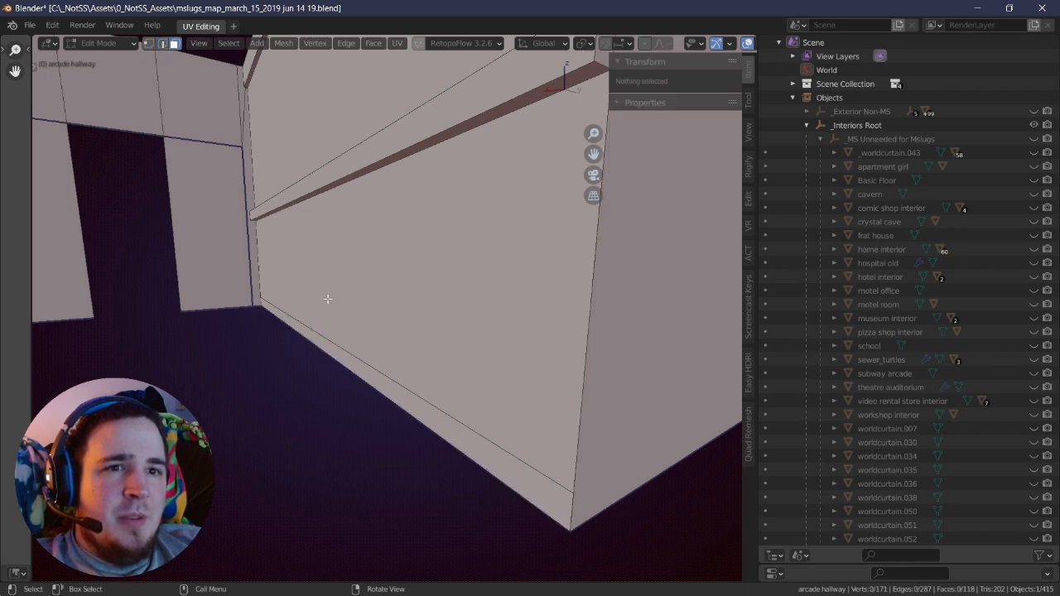
{"action": "left_click", "coordinate": [330, 353]}
{"action": "key", "text": "e"}
{"action": "left_click", "coordinate": [396, 351]}
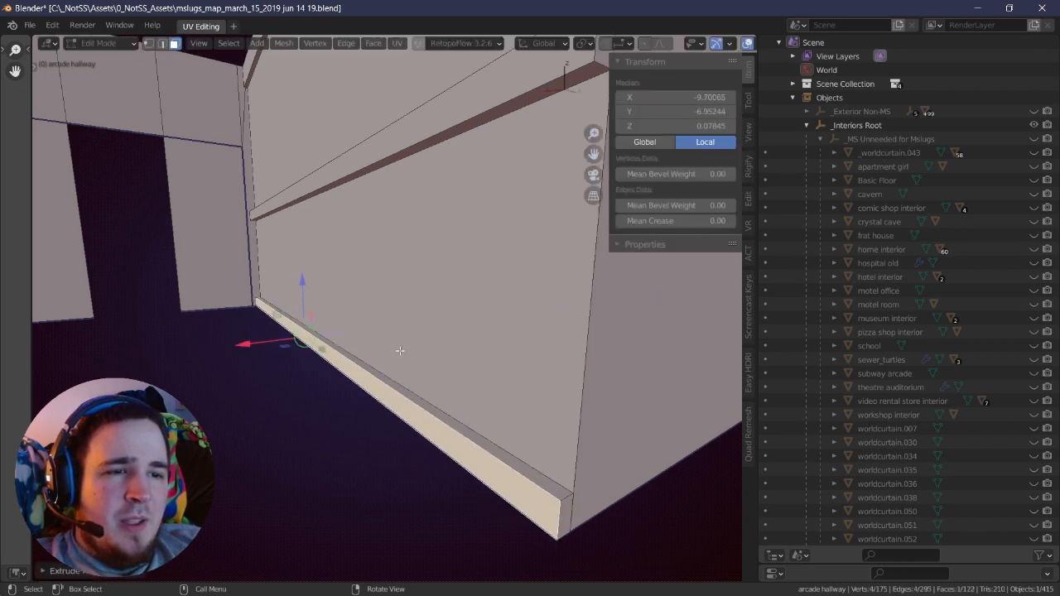
{"action": "key", "text": "alt+a"}
{"action": "middle_click_drag", "start_coordinate": [362, 303], "coordinate": [354, 323]}
{"action": "left_click", "coordinate": [345, 325]}
{"action": "key", "text": "alt+a"}
- Cut an edge loop lengthwise along the ceiling trim's face and move it about 0.03 toward the wall along X
{"action": "left_click", "coordinate": [162, 43]}
{"action": "scroll", "coordinate": [279, 213], "scroll_direction": "up", "scroll_amount": 3}
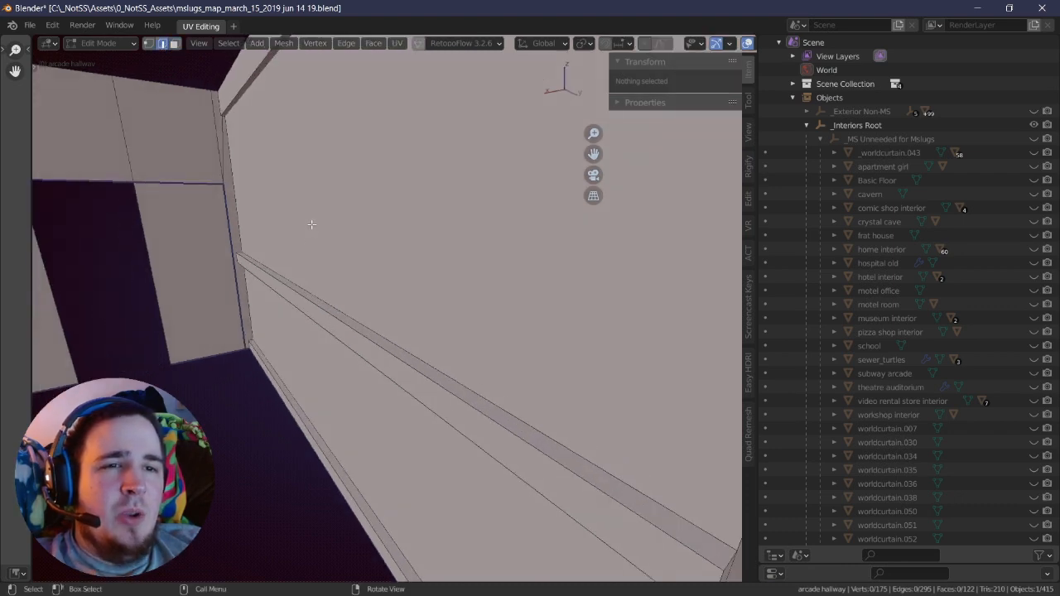
{"action": "mouse_move", "coordinate": [339, 255]}
{"action": "middle_mouse_down"}
{"action": "mouse_move", "coordinate": [356, 359]}
{"action": "mouse_move", "coordinate": [336, 250]}
{"action": "mouse_move", "coordinate": [329, 285]}
{"action": "mouse_move", "coordinate": [354, 263]}
{"action": "middle_mouse_up"}
{"action": "left_click", "coordinate": [324, 249]}
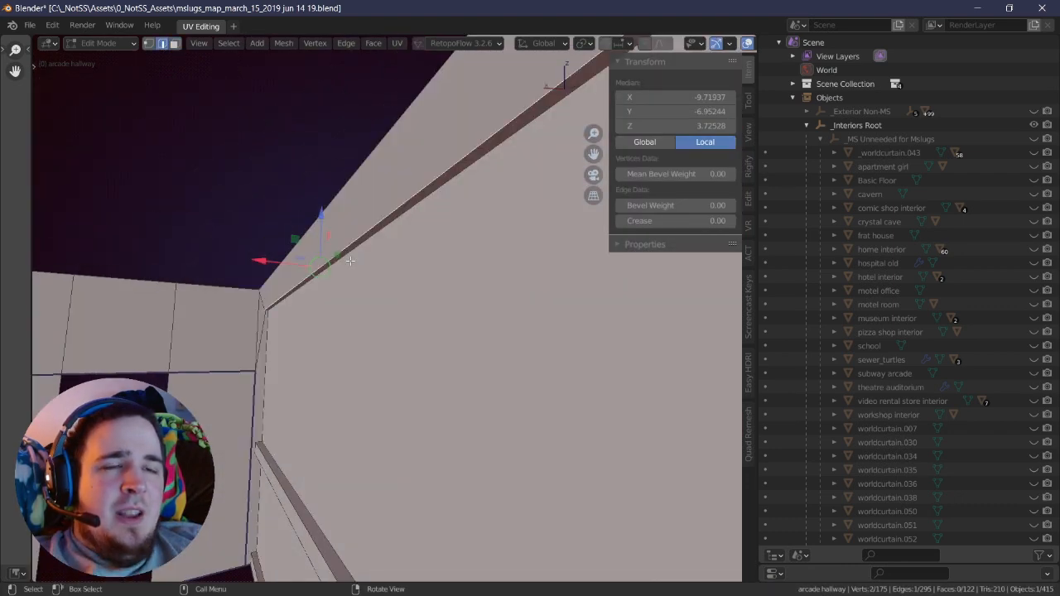
{"action": "left_click", "coordinate": [260, 293]}
{"action": "left_click", "coordinate": [260, 292]}
{"action": "key", "text": "g"}
{"action": "key", "text": "x"}
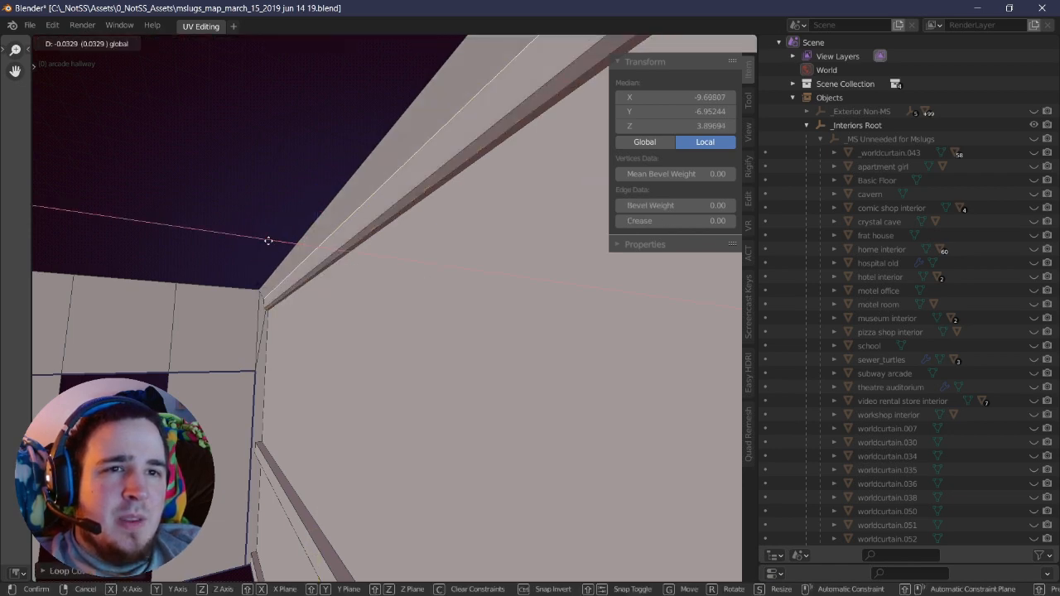
{"action": "left_click", "coordinate": [268, 241]}
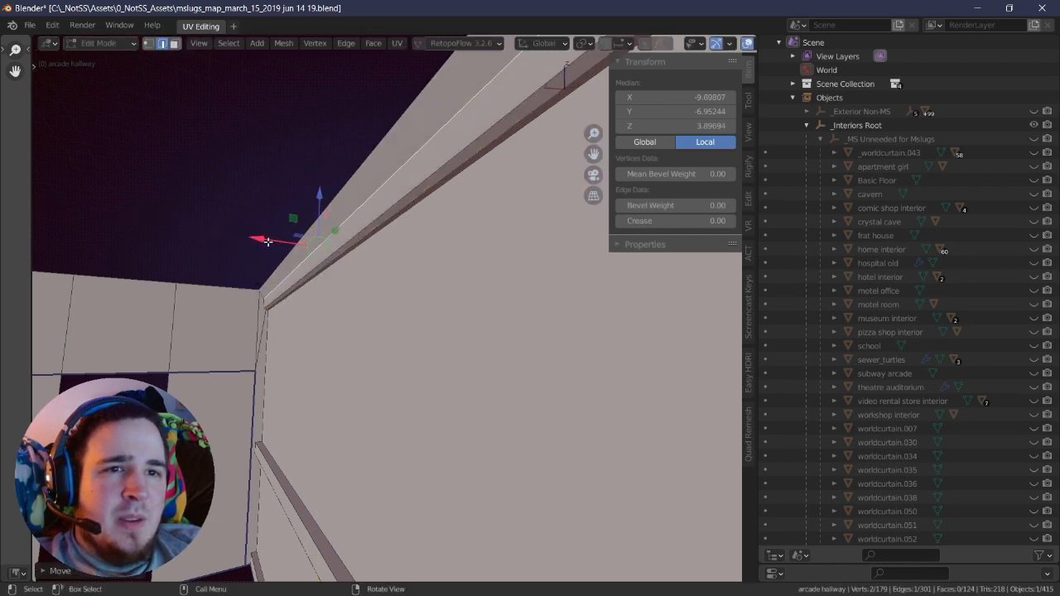
- Add a second edge loop lower on the ceiling trim and shift it slightly outward along X
{"action": "left_click", "coordinate": [261, 303]}
{"action": "left_click", "coordinate": [261, 302]}
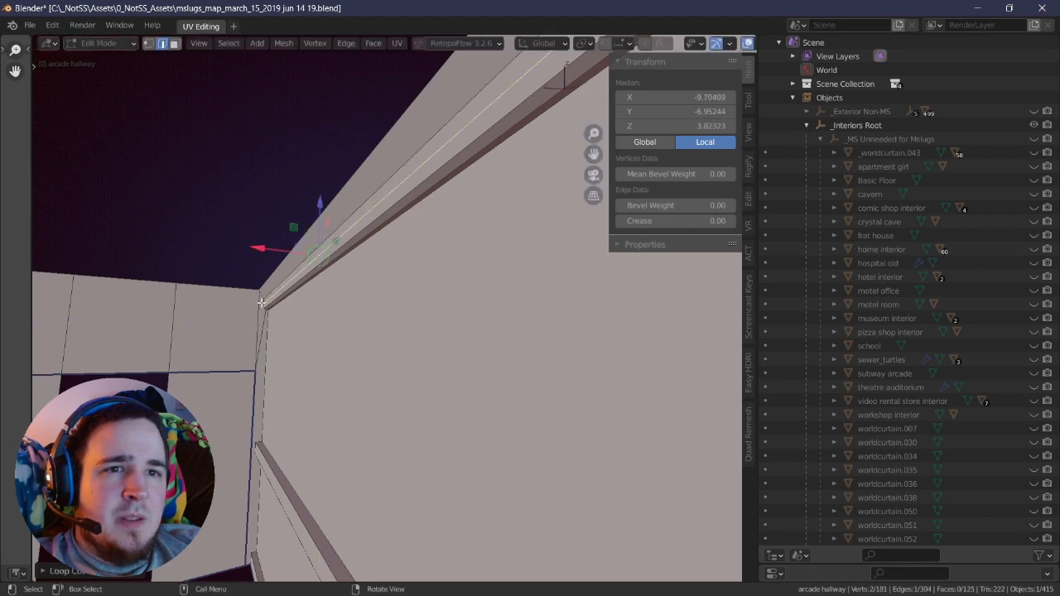
{"action": "key", "text": "g"}
{"action": "key", "text": "x"}
{"action": "left_click", "coordinate": [258, 253]}
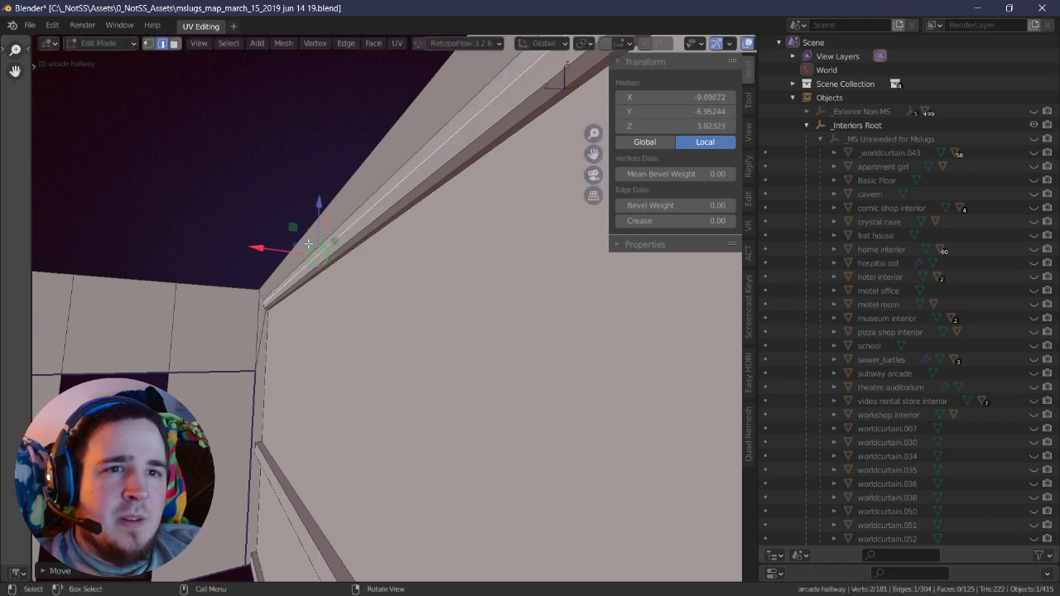
- Add a third edge loop near the ceiling trim's upper edge and move it about 0.02 outward along X
{"action": "left_click", "coordinate": [258, 297]}
{"action": "left_click", "coordinate": [261, 295]}
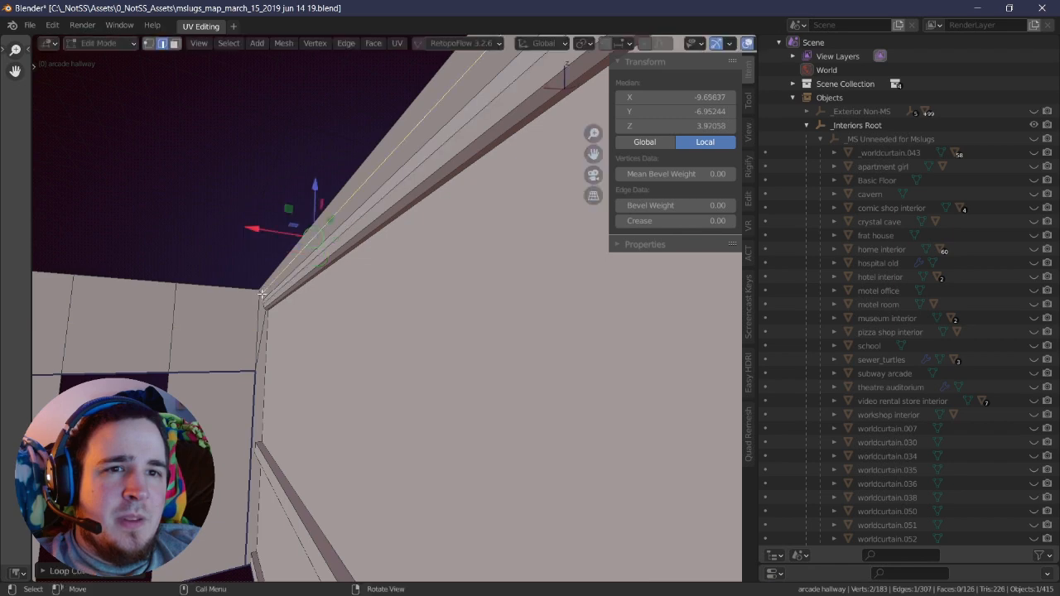
{"action": "left_click_drag", "start_coordinate": [251, 227], "coordinate": [245, 227]}
{"action": "right_click_drag", "start_coordinate": [245, 227], "coordinate": [336, 296]}
{"action": "middle_click_drag", "start_coordinate": [336, 296], "coordinate": [375, 316]}
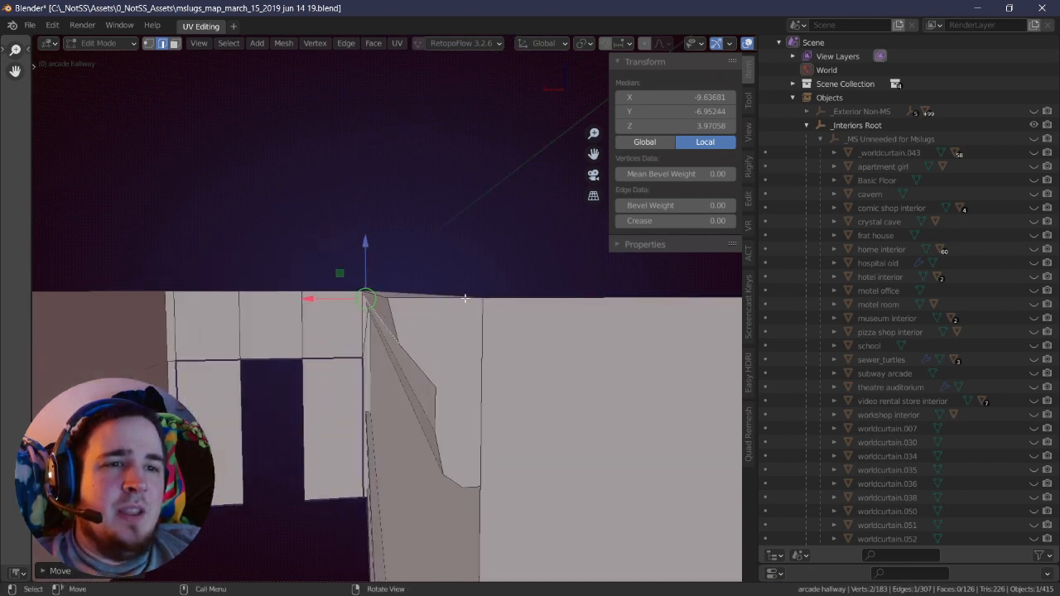
{"action": "middle_click_drag", "start_coordinate": [441, 333], "coordinate": [373, 316]}
{"action": "key", "text": "alt+a"}
- Move the mid-wall ledge's two long front edges about 0.04 back toward the wall
{"action": "left_click", "coordinate": [404, 316]}
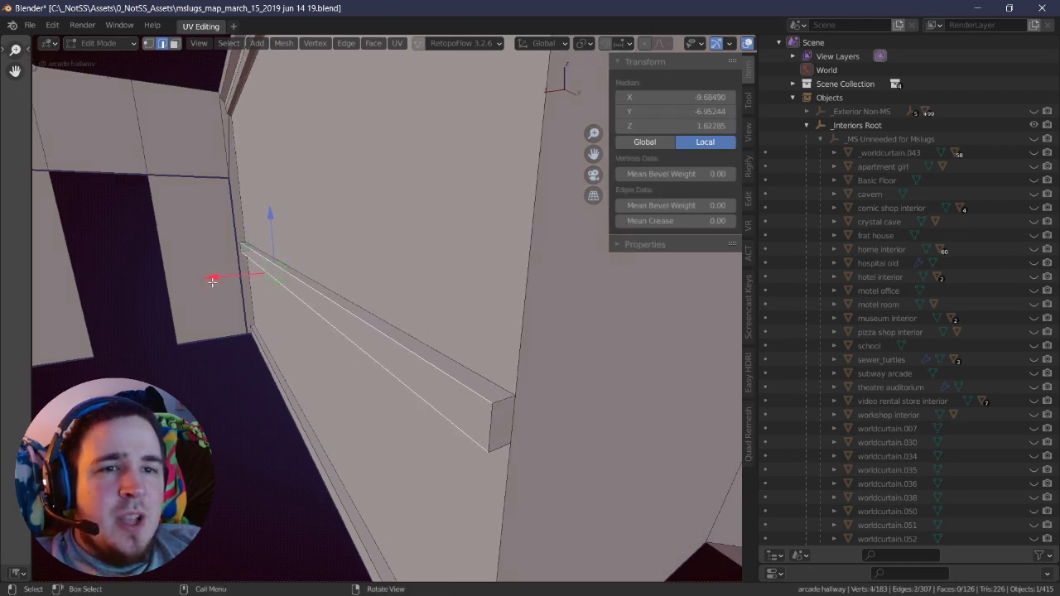
{"action": "left_click_drag", "start_coordinate": [212, 281], "coordinate": [218, 283]}
{"action": "left_click", "coordinate": [218, 283]}
{"action": "middle_click_drag", "start_coordinate": [218, 282], "coordinate": [397, 273]}
- Select the mid-wall ledge's underside face and raise it about 0.05 to make the ledge thinner
{"action": "left_click", "coordinate": [192, 189]}
{"action": "key", "text": "a"}
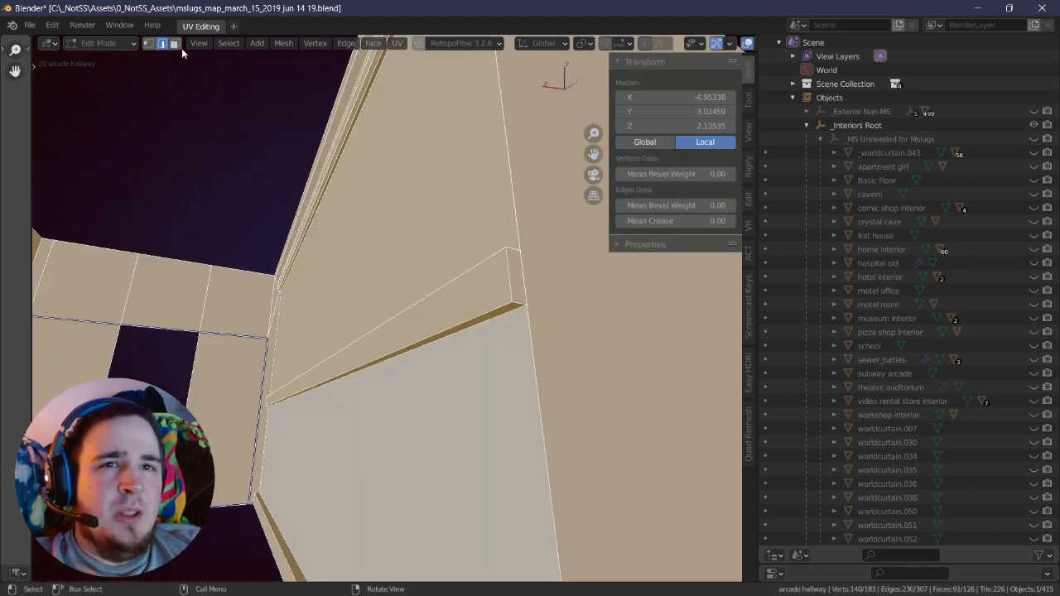
{"action": "key", "text": "a"}
{"action": "left_click", "coordinate": [176, 43]}
{"action": "left_click", "coordinate": [464, 357]}
{"action": "middle_click_drag", "start_coordinate": [442, 296], "coordinate": [343, 310]}
{"action": "key", "text": "a"}
{"action": "key", "text": "l"}
{"action": "left_click", "coordinate": [474, 313]}
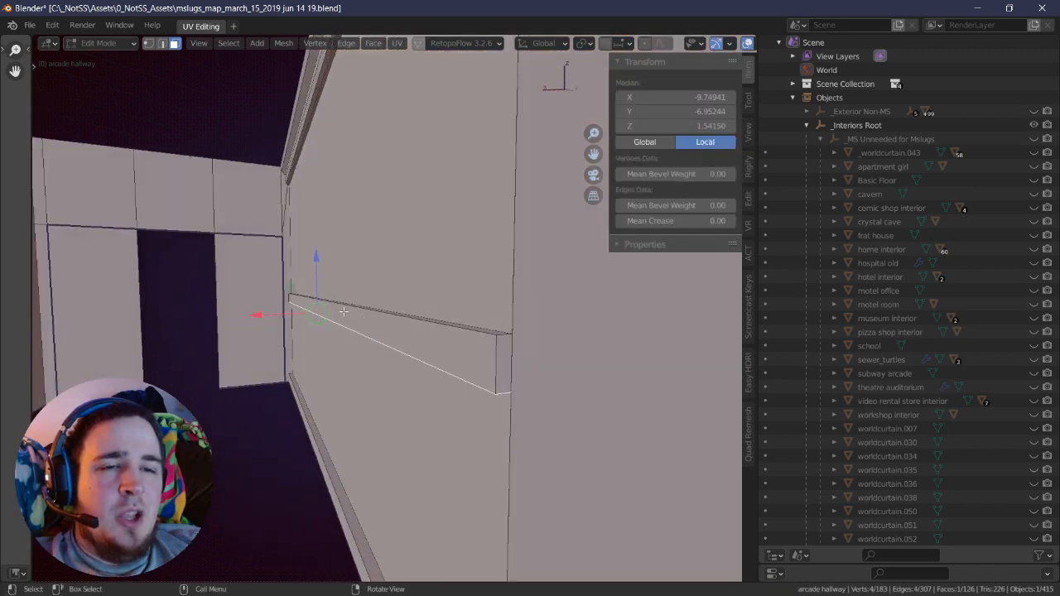
{"action": "left_click_drag", "start_coordinate": [320, 257], "coordinate": [320, 248]}
{"action": "right_click_drag", "start_coordinate": [319, 248], "coordinate": [323, 271]}
- Extrude the lower wall panel between the ledge and the baseboard about 0.03 outward
{"action": "left_click", "coordinate": [379, 355]}
{"action": "right_click_drag", "start_coordinate": [379, 355], "coordinate": [428, 288]}
{"action": "key", "text": "e"}
{"action": "left_click", "coordinate": [428, 288]}
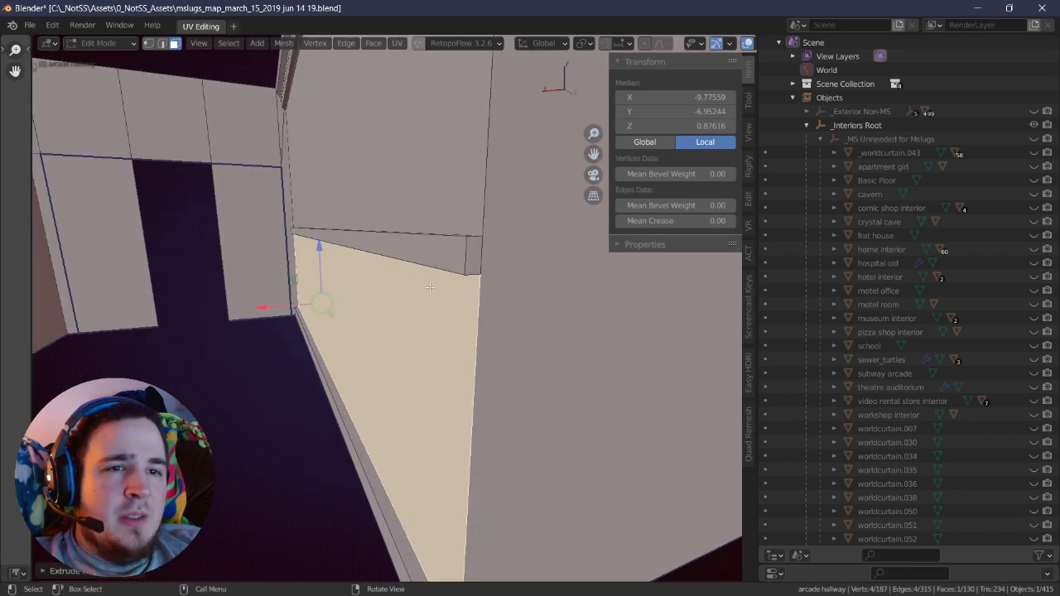
{"action": "key", "text": "g"}
{"action": "right_click", "coordinate": [425, 293]}
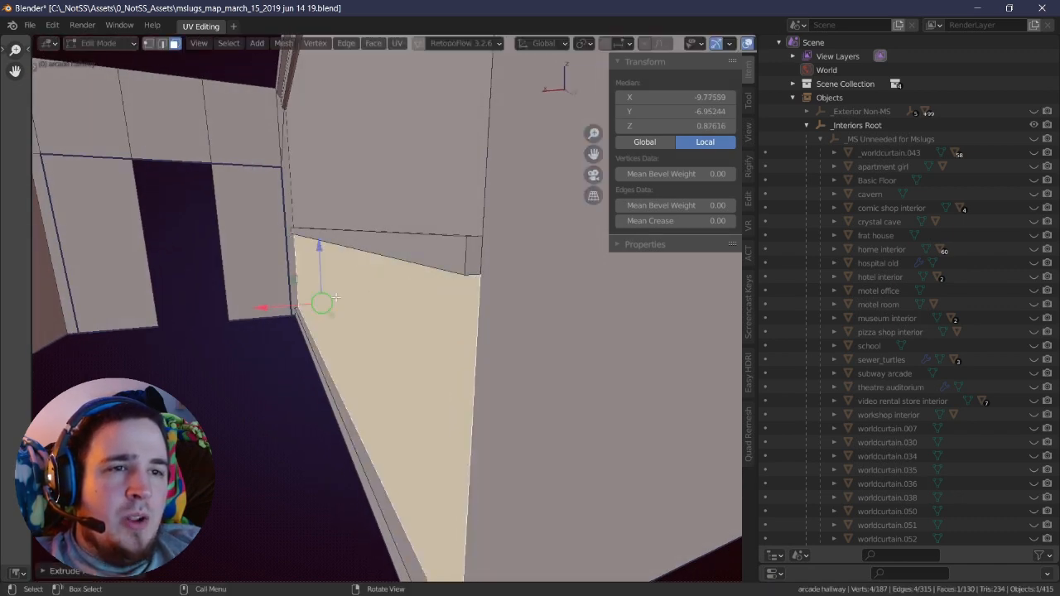
{"action": "key", "text": "e"}
{"action": "left_click", "coordinate": [456, 306]}
{"action": "right_click_drag", "start_coordinate": [432, 314], "coordinate": [425, 316]}
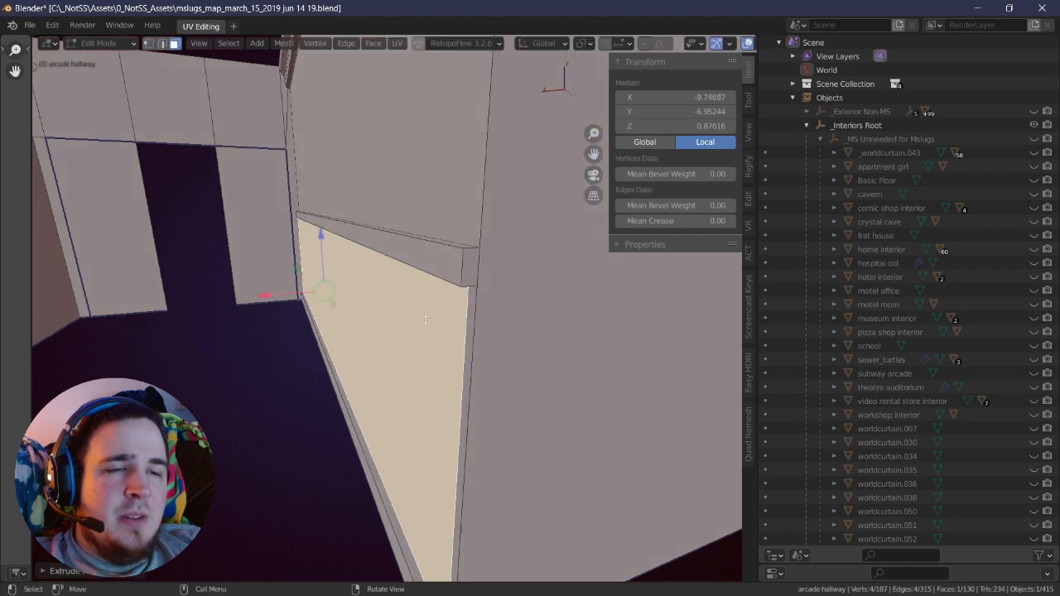
- Turn on X-ray and delete the hidden strip face where the lower panel meets the ledge's underside
{"action": "key", "text": "alt+z"}
{"action": "middle_click_drag", "start_coordinate": [435, 322], "coordinate": [346, 163]}
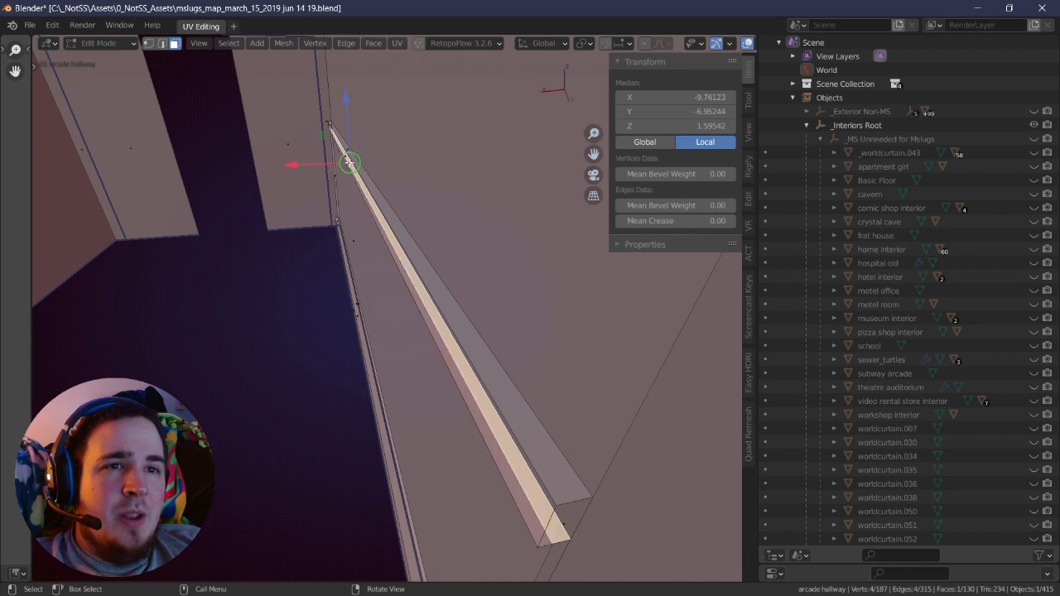
{"action": "middle_click_drag", "start_coordinate": [449, 269], "coordinate": [405, 314]}
{"action": "key", "text": "x"}
{"action": "left_click", "coordinate": [501, 314]}
- Examine the ledge's end cap, the lower wall panel and the baseboard's underside for hidden faces
{"action": "left_click", "coordinate": [485, 343]}
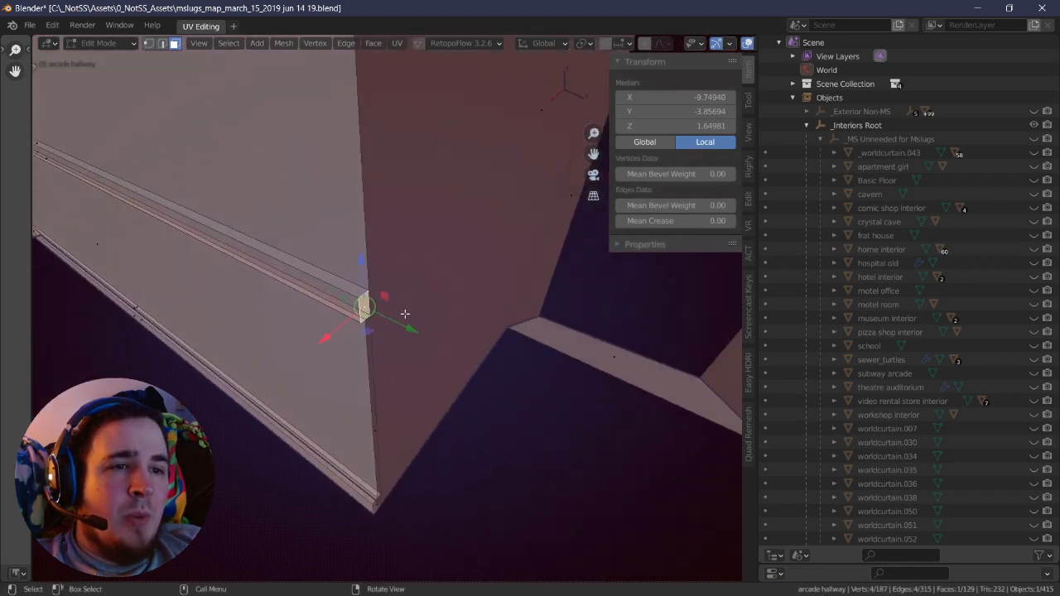
{"action": "middle_click_drag", "start_coordinate": [486, 265], "coordinate": [465, 283]}
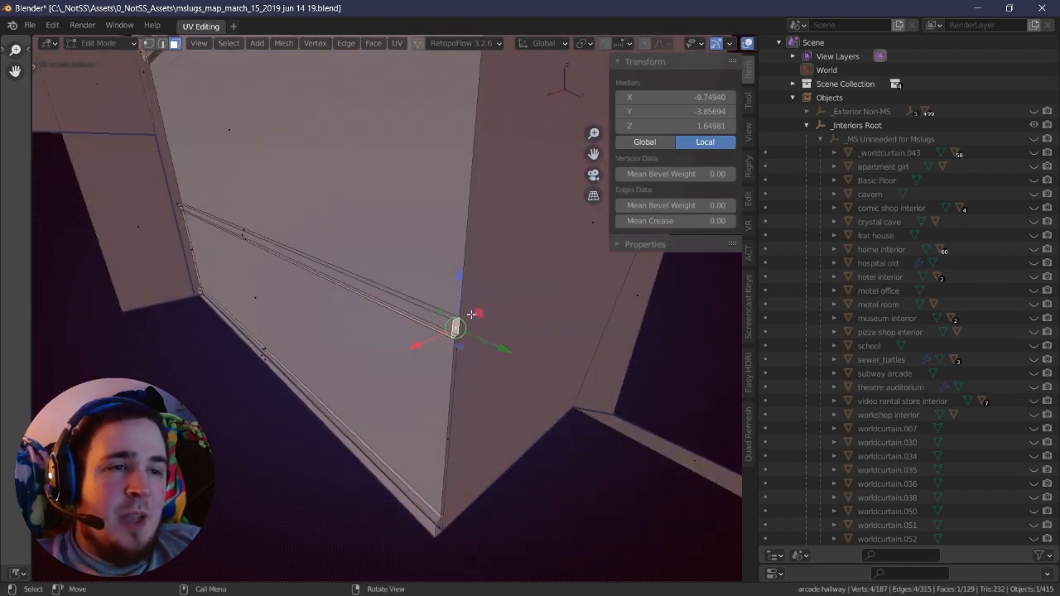
{"action": "middle_click_drag", "start_coordinate": [517, 343], "coordinate": [468, 320]}
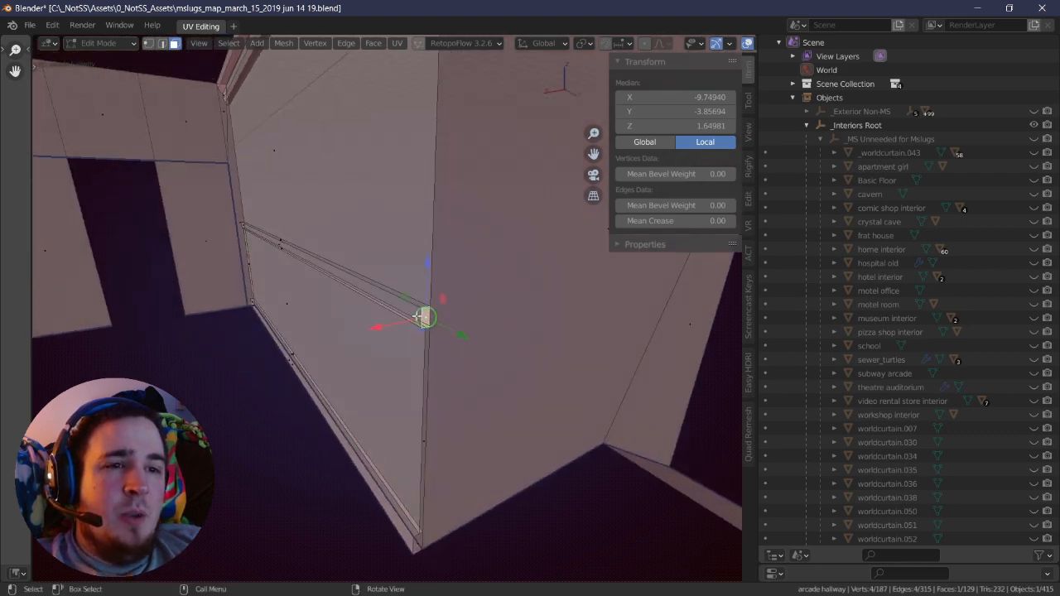
{"action": "middle_click_drag", "start_coordinate": [589, 301], "coordinate": [388, 223]}
{"action": "left_click", "coordinate": [290, 312]}
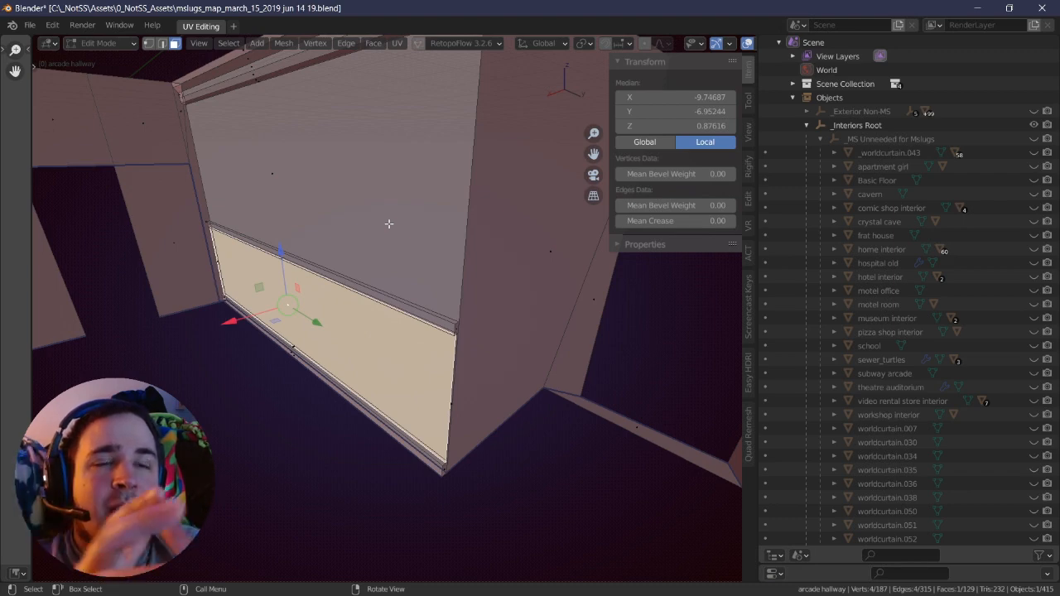
{"action": "middle_click_drag", "start_coordinate": [434, 220], "coordinate": [408, 220]}
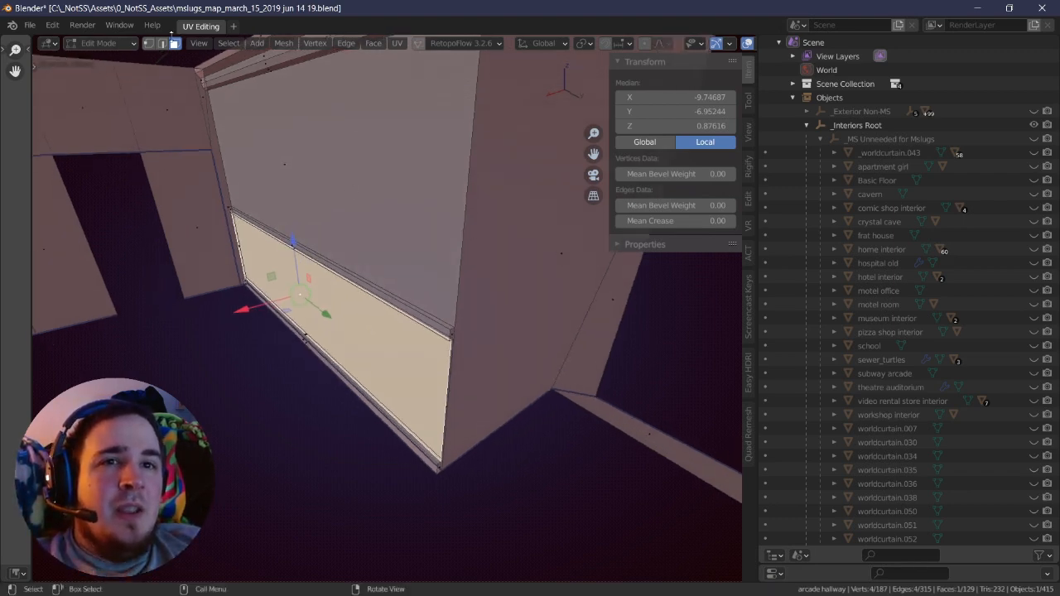
{"action": "middle_click_drag", "start_coordinate": [298, 184], "coordinate": [260, 183]}
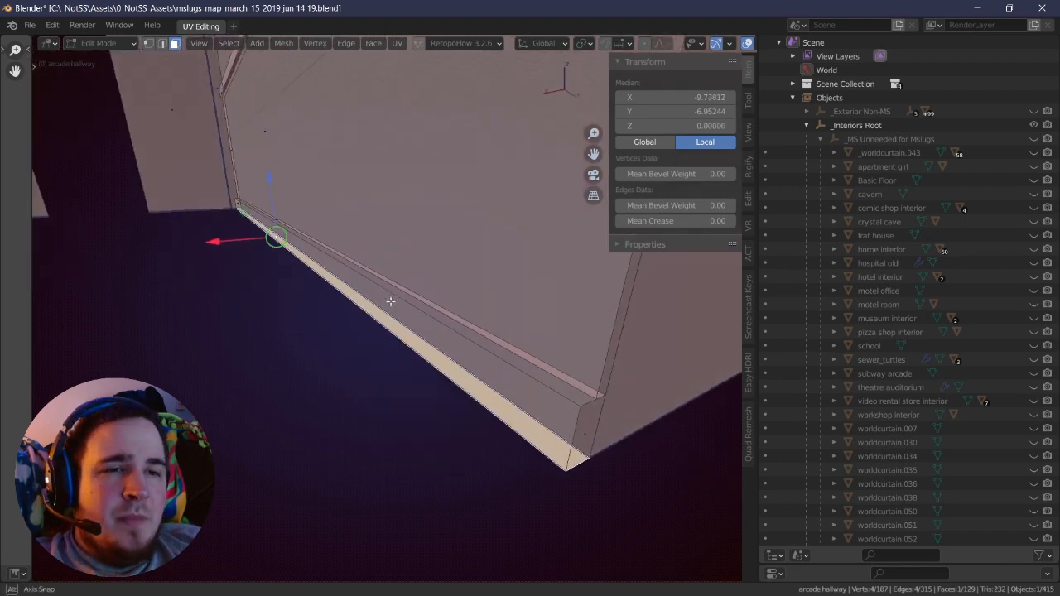
{"action": "right_click_drag", "start_coordinate": [390, 301], "coordinate": [404, 309]}
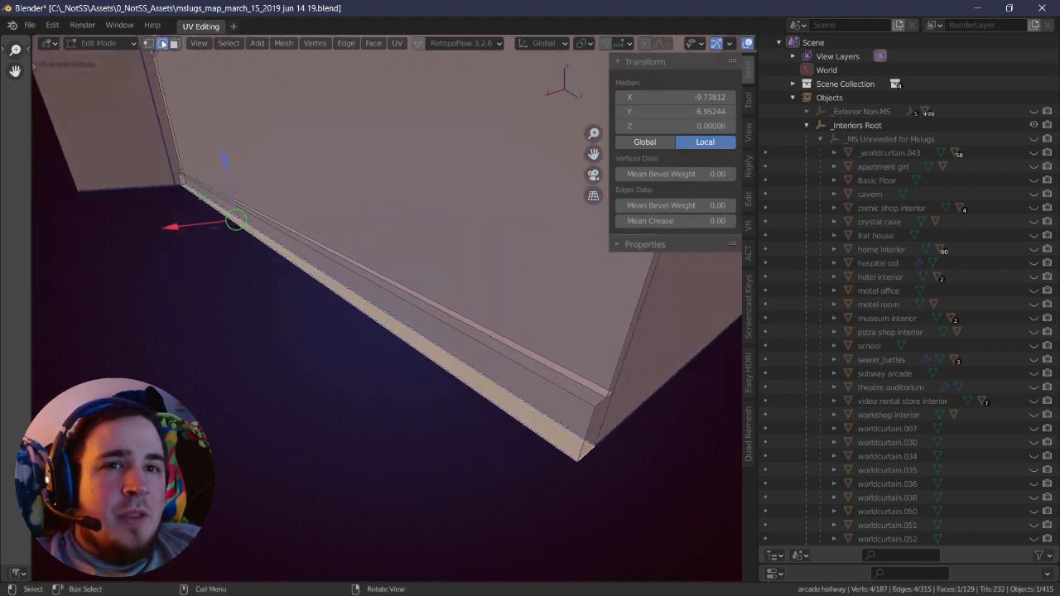
- Review the detailed wall in both Object Mode and Edit Mode, ending with nothing selected
{"action": "left_click", "coordinate": [498, 281]}
{"action": "middle_click_drag", "start_coordinate": [497, 282], "coordinate": [384, 272]}
{"action": "key", "text": "Tab"}
{"action": "key", "text": "Tab"}
{"action": "key", "text": "Tab"}
{"action": "middle_click_drag", "start_coordinate": [445, 290], "coordinate": [358, 258]}
{"action": "key", "text": "Tab"}
{"action": "key", "text": "a"}
{"action": "key", "text": "alt+a"}
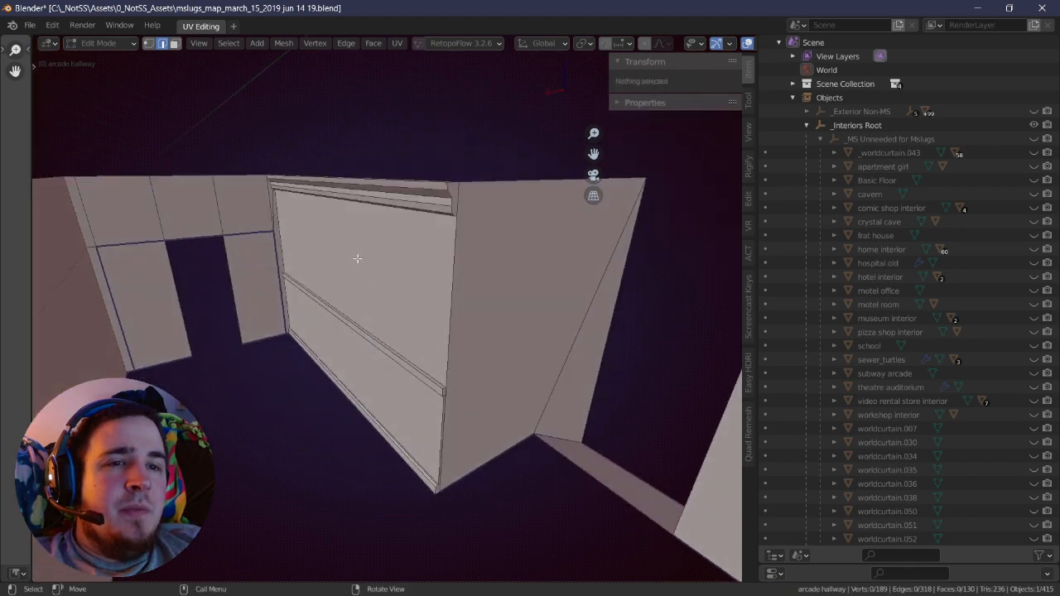
- Select the ring of long horizontal edges across the detailed wall and delete that wall section
{"action": "middle_click_drag", "start_coordinate": [353, 212], "coordinate": [348, 332]}
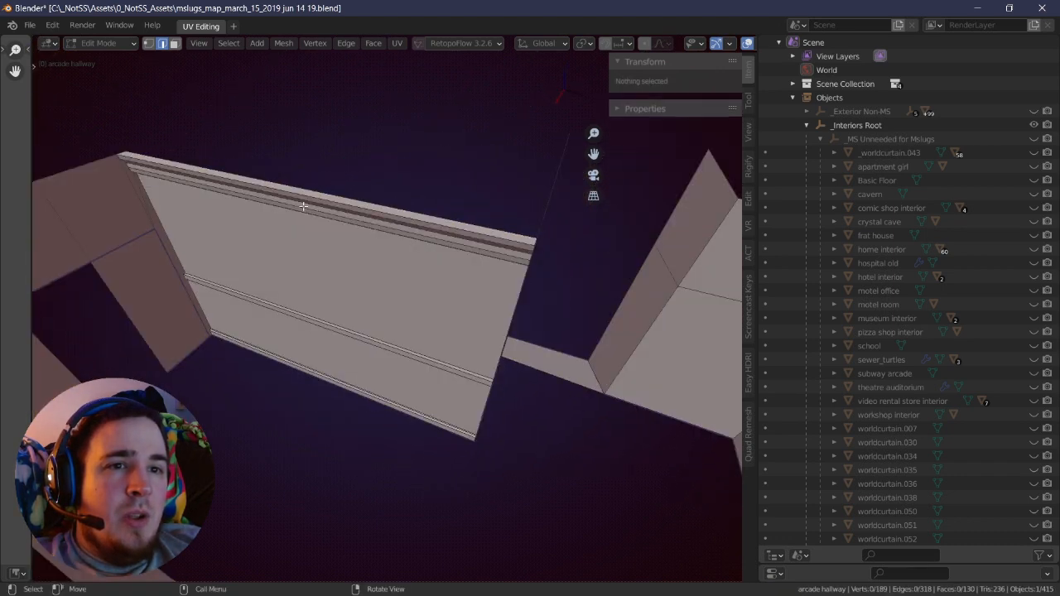
{"action": "left_click", "coordinate": [361, 411], "text": "ctrl+alt"}
{"action": "key", "text": "x"}
{"action": "left_click", "coordinate": [402, 118]}
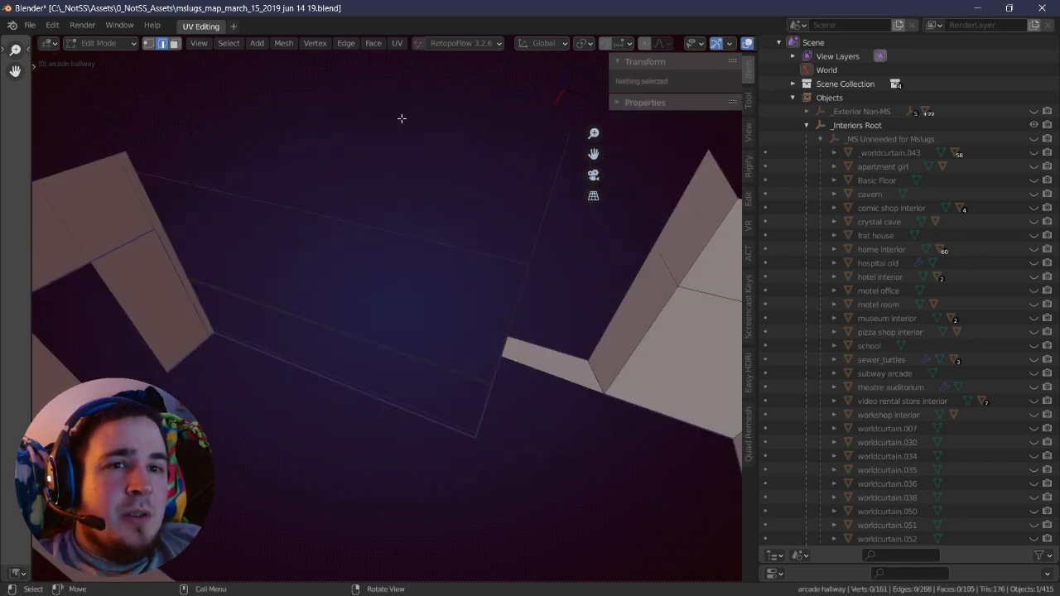
- Undo the last deletion, reselect the faces of the detailed wall section and delete them along with their vertices
{"action": "key", "text": "ctrl+z"}
{"action": "key", "text": "3"}
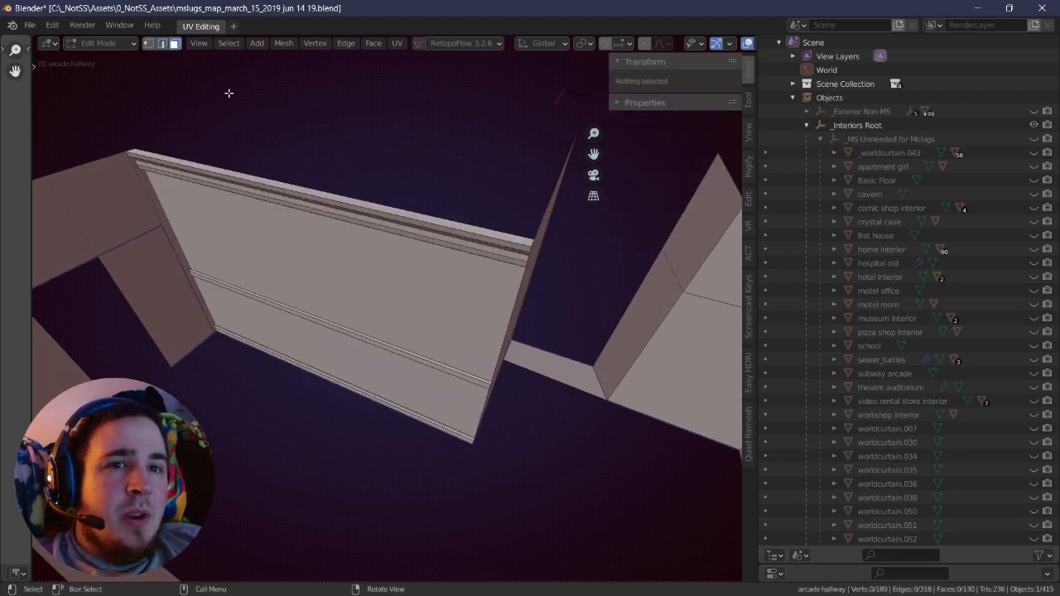
{"action": "key", "text": "a"}
{"action": "key", "text": "alt+a"}
{"action": "left_click_drag", "start_coordinate": [290, 160], "coordinate": [348, 450]}
{"action": "key", "text": "x"}
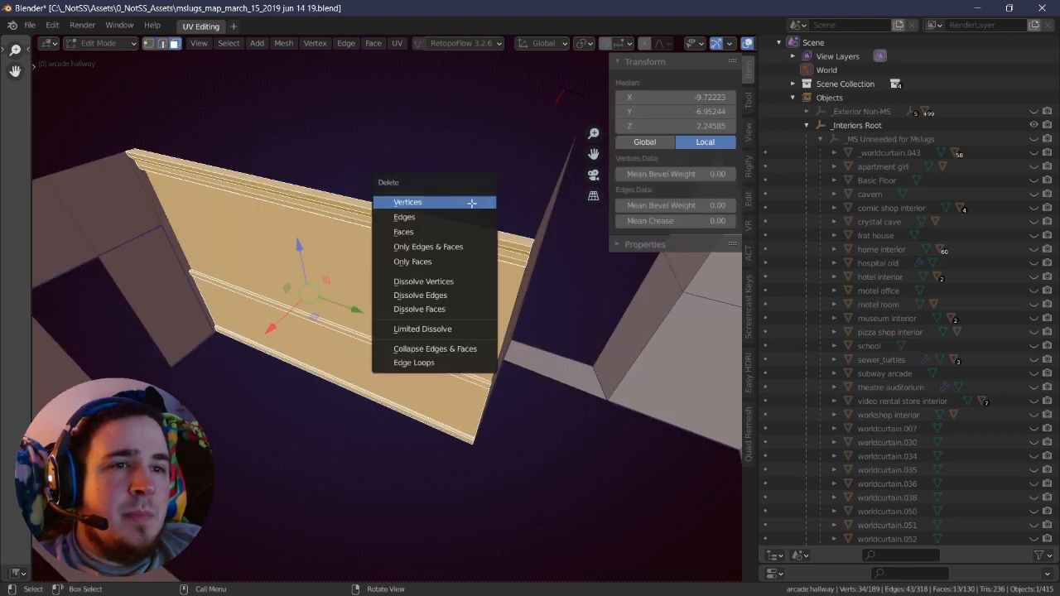
{"action": "left_click", "coordinate": [471, 203]}
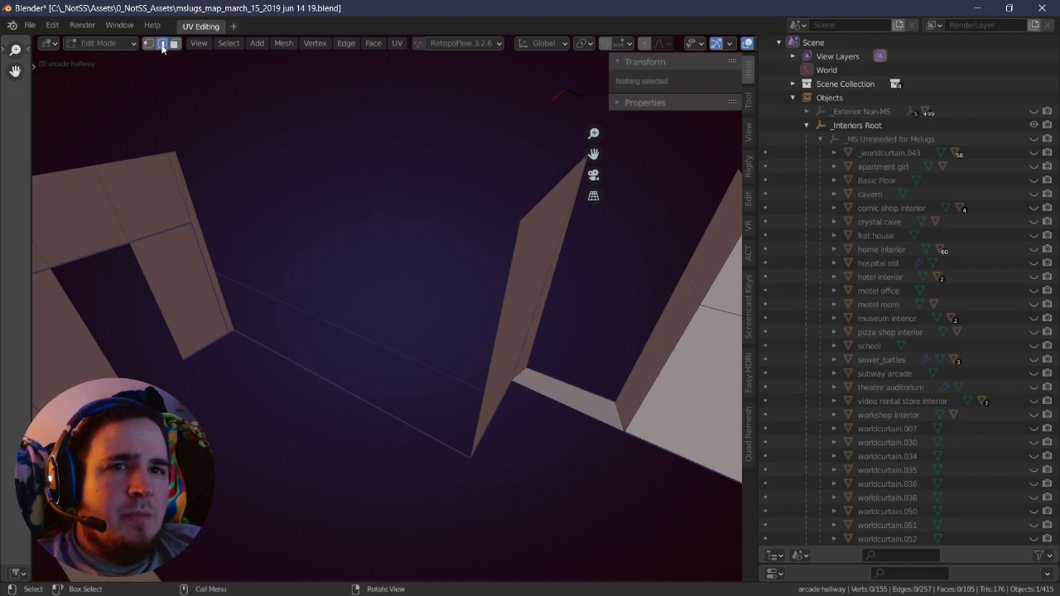
- Delete the two loose horizontal edges left across the gap of the deleted wall section
{"action": "left_click", "coordinate": [296, 307]}
{"action": "middle_click_drag", "start_coordinate": [398, 356], "coordinate": [480, 315]}
{"action": "key", "text": "x"}
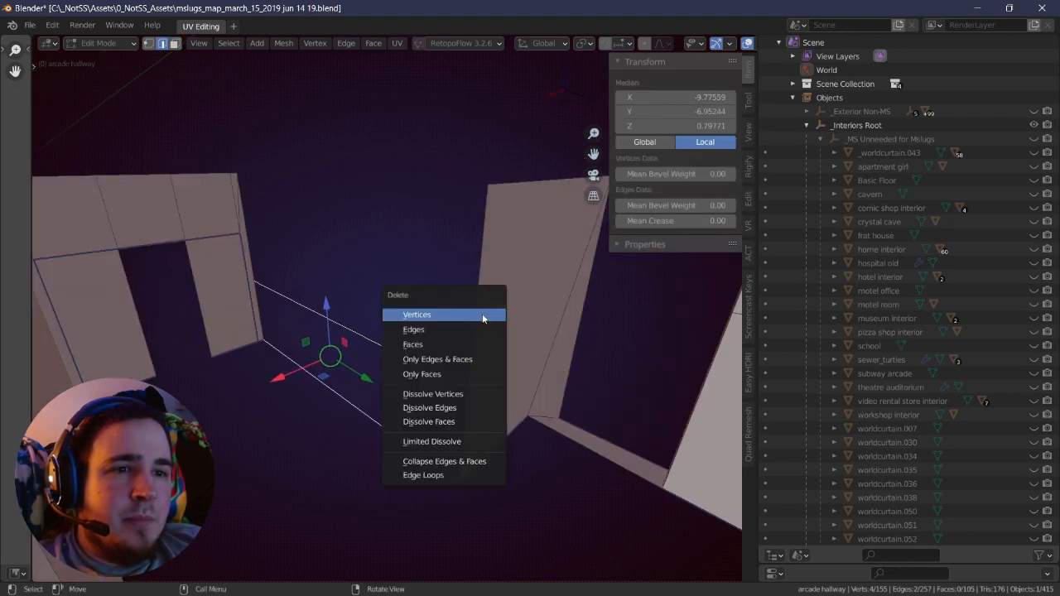
{"action": "left_click", "coordinate": [474, 331]}
- Remove the extra top-edge vertices on the end doorway wall so its edges run from the wall corners to the door opening
{"action": "left_click", "coordinate": [247, 224]}
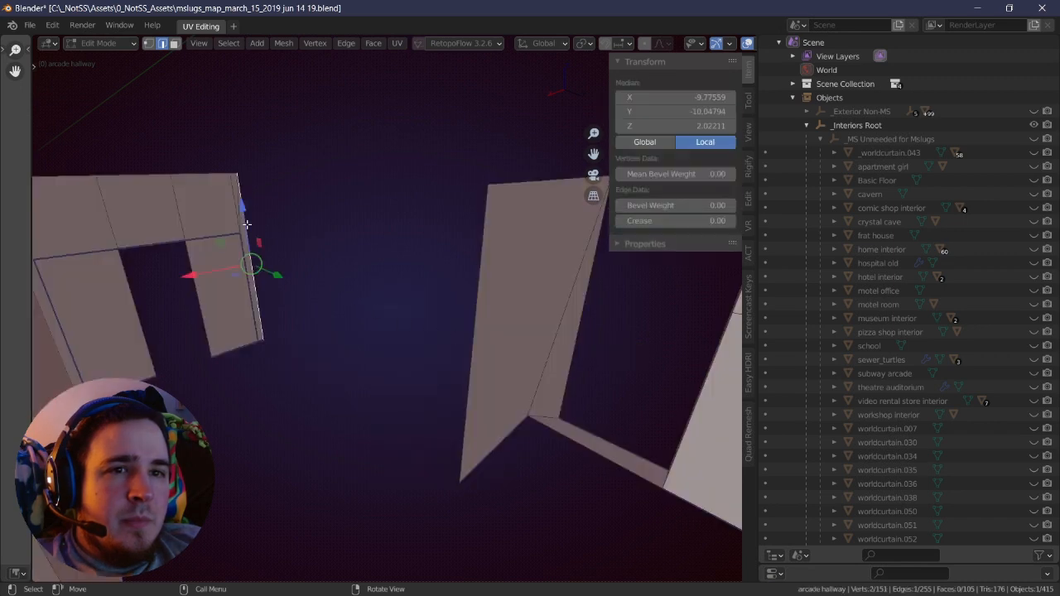
{"action": "key", "text": "ctrl+z"}
{"action": "key", "text": "ctrl+z"}
{"action": "middle_click_drag", "start_coordinate": [466, 289], "coordinate": [147, 260]}
{"action": "left_click", "coordinate": [176, 279]}
{"action": "key", "text": "ctrl+x"}
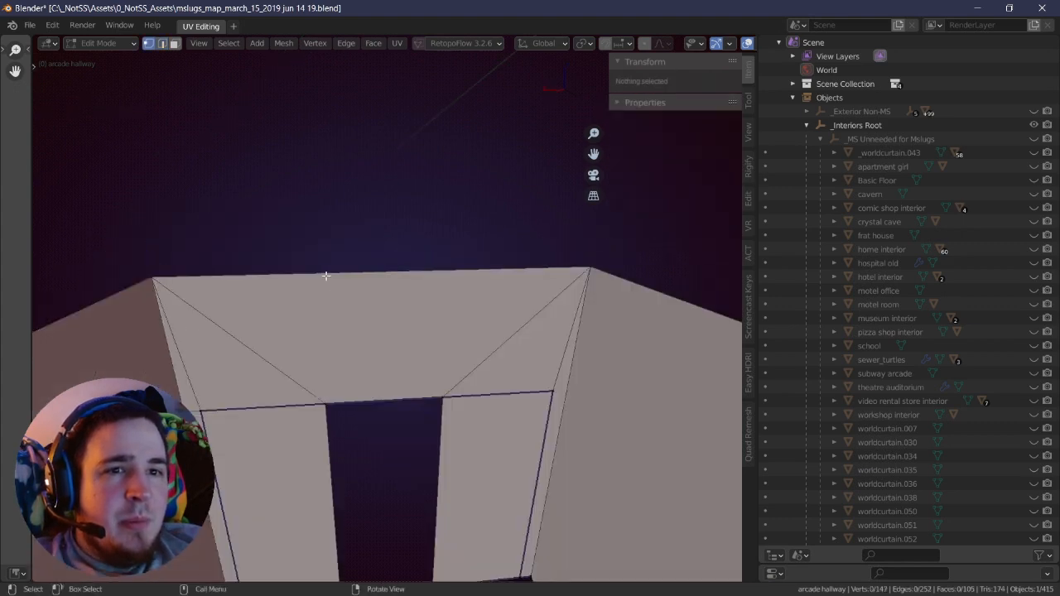
- Merge the close vertex pairs at the end doorway wall's left corner, at door-top height and at the floor
{"action": "middle_click_drag", "start_coordinate": [327, 274], "coordinate": [399, 297]}
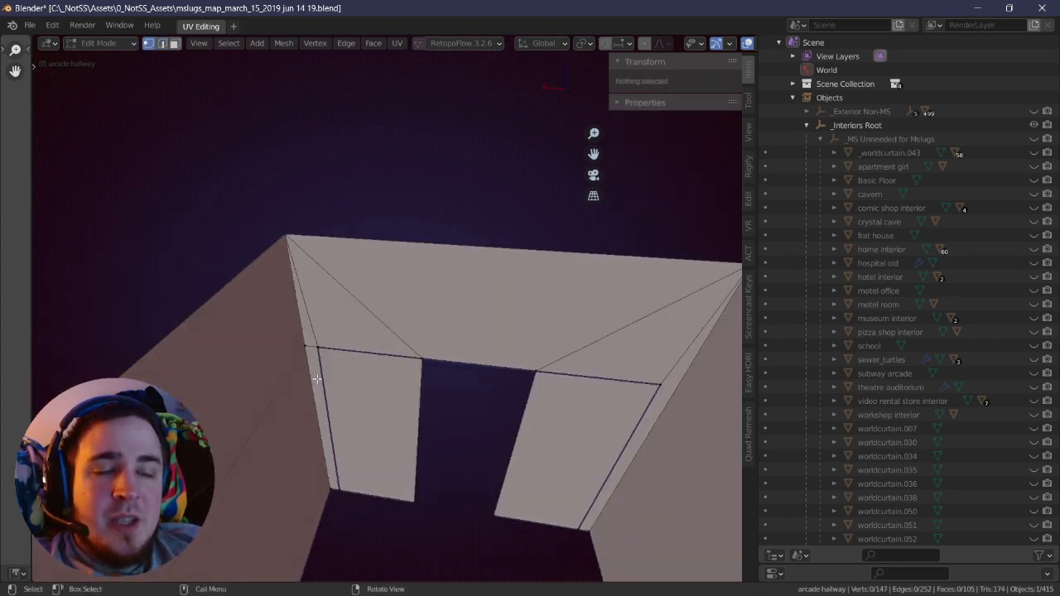
{"action": "left_click", "coordinate": [399, 296]}
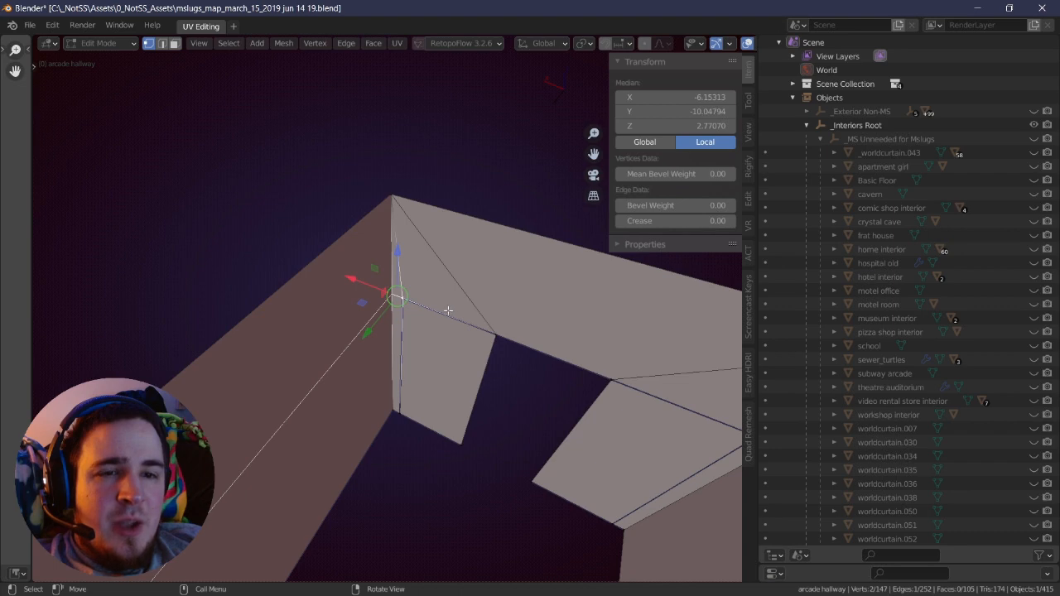
{"action": "key", "text": "m"}
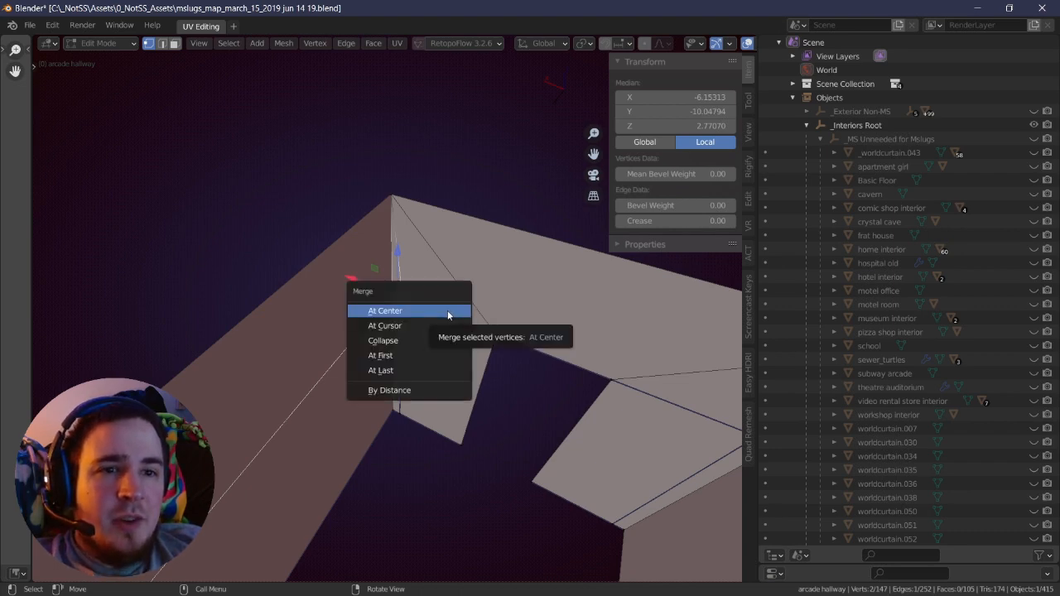
{"action": "left_click", "coordinate": [447, 315]}
{"action": "left_click", "coordinate": [414, 423]}
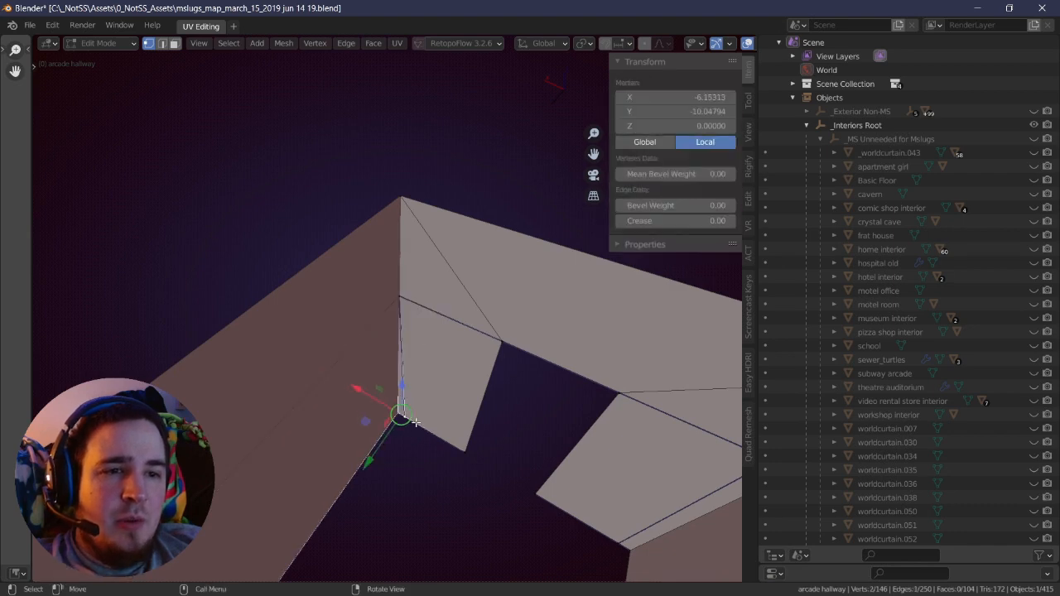
{"action": "middle_click_drag", "start_coordinate": [415, 422], "coordinate": [525, 307]}
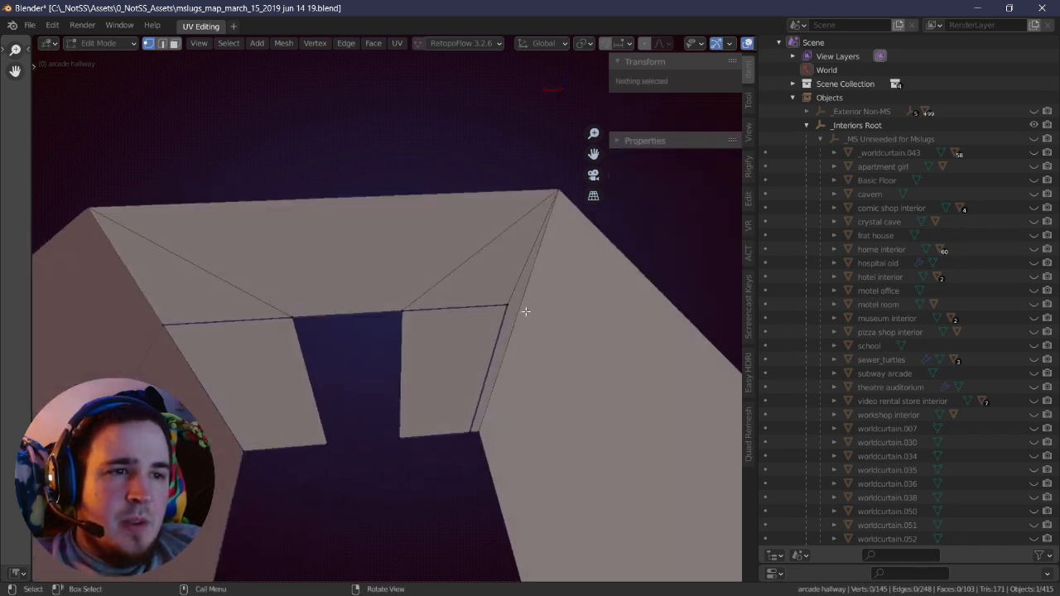
- Merge the mid-height vertex at the end doorway wall's right corner into the top corner vertex
{"action": "key", "text": "ctrl+l"}
{"action": "left_click", "coordinate": [544, 195]}
{"action": "key", "text": "m"}
{"action": "left_click", "coordinate": [523, 305]}
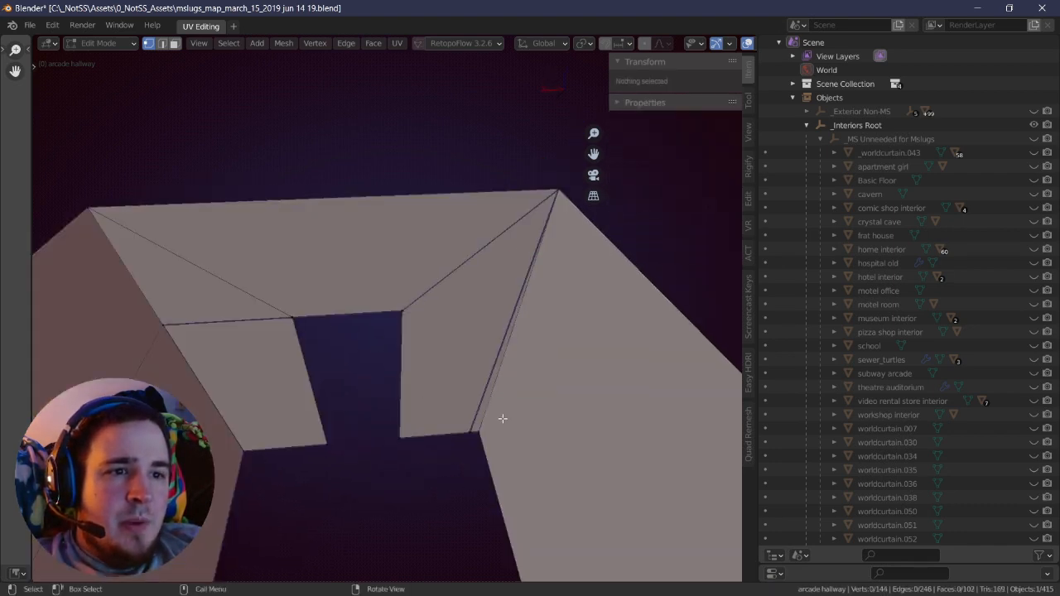
{"action": "left_click", "coordinate": [452, 425]}
{"action": "key", "text": "alt+a"}
- Merge the remaining mid-height vertex at the end doorway wall's left corner into its top corner vertex
{"action": "middle_click_drag", "start_coordinate": [473, 426], "coordinate": [447, 236]}
{"action": "left_click", "coordinate": [443, 235]}
{"action": "left_click", "coordinate": [430, 276], "text": "shift"}
{"action": "key", "text": "m"}
{"action": "left_click", "coordinate": [427, 278]}
{"action": "key", "text": "alt+a"}
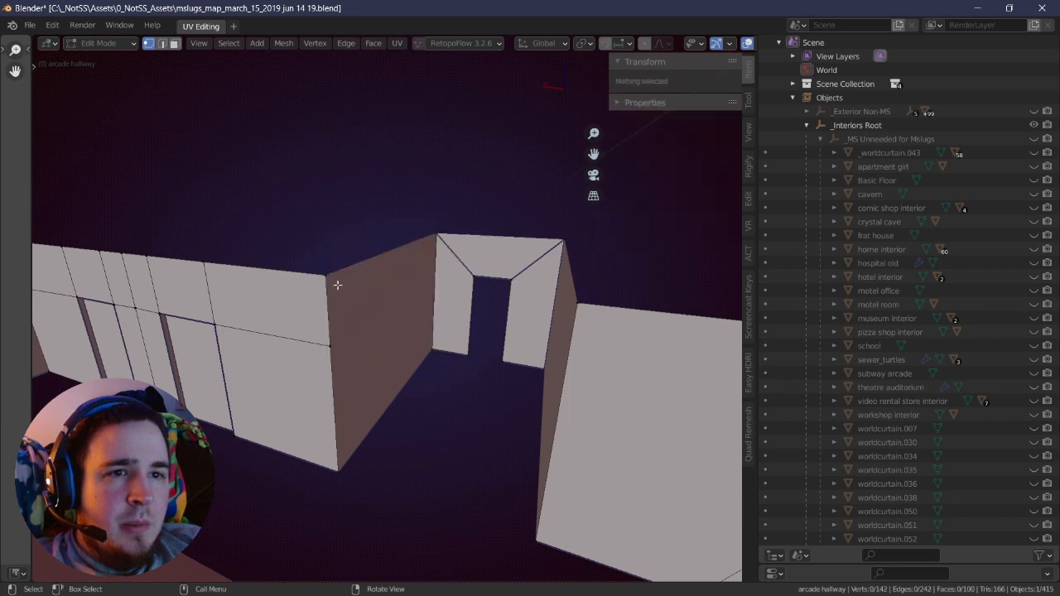
- Merge the corner's mid-height vertex and the neighbouring top-edge vertex into the top corner of the two-door wall
{"action": "left_click", "coordinate": [335, 283]}
{"action": "left_click", "coordinate": [339, 347], "text": "shift"}
{"action": "key", "text": "m"}
{"action": "middle_click_drag", "start_coordinate": [283, 358], "coordinate": [389, 290]}
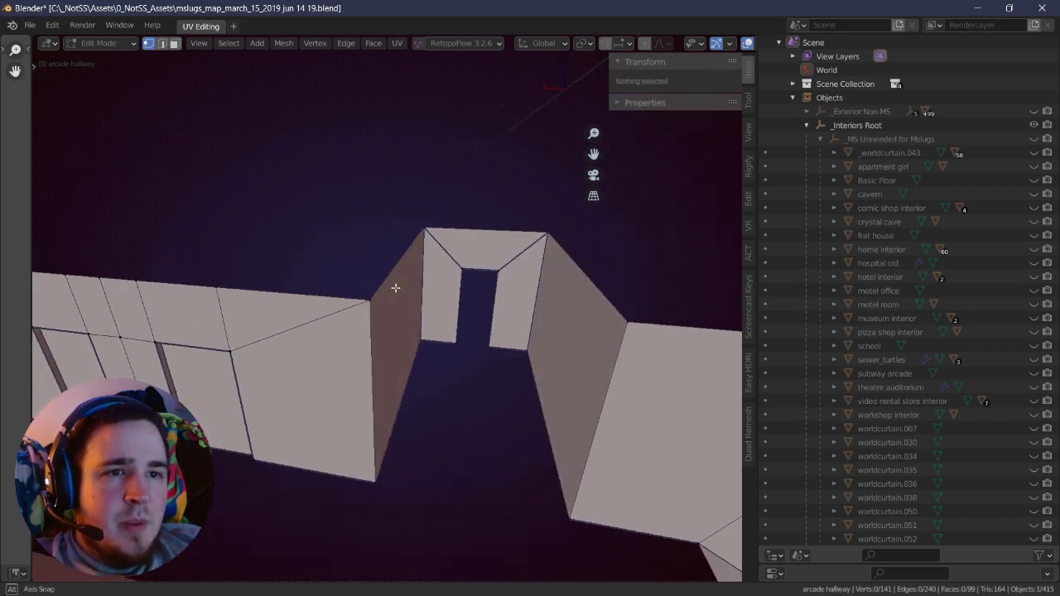
{"action": "left_click", "coordinate": [369, 296]}
{"action": "left_click", "coordinate": [220, 285], "text": "shift"}
{"action": "key", "text": "m"}
{"action": "left_click", "coordinate": [229, 286]}
{"action": "middle_click_drag", "start_coordinate": [229, 287], "coordinate": [435, 318]}
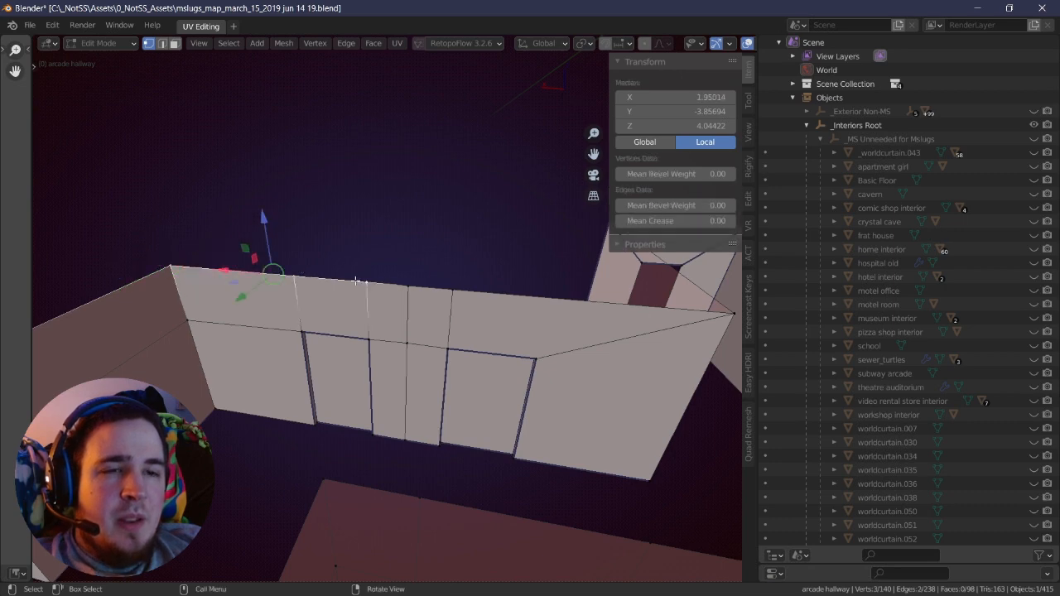
- Merge the two top-edge vertices above the two-door wall's far door at their center
{"action": "left_click", "coordinate": [364, 281]}
{"action": "left_click", "coordinate": [294, 278], "text": "shift"}
{"action": "key", "text": "m"}
{"action": "left_click", "coordinate": [414, 286]}
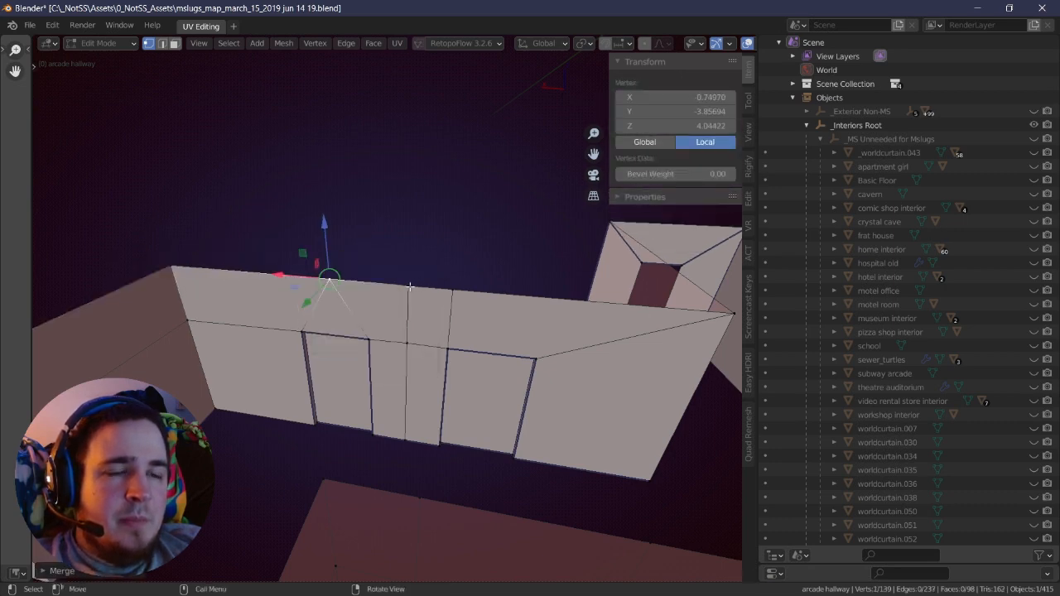
- Merge the top-edge vertex between the two doors into the merged vertex above the far door
{"action": "middle_click_drag", "start_coordinate": [421, 325], "coordinate": [399, 332], "text": "shift"}
{"action": "key", "text": "alt+a"}
{"action": "left_click", "coordinate": [307, 288]}
{"action": "left_click", "coordinate": [383, 294], "text": "shift"}
{"action": "key", "text": "m"}
{"action": "left_click", "coordinate": [387, 334]}
{"action": "key", "text": "alt+a"}
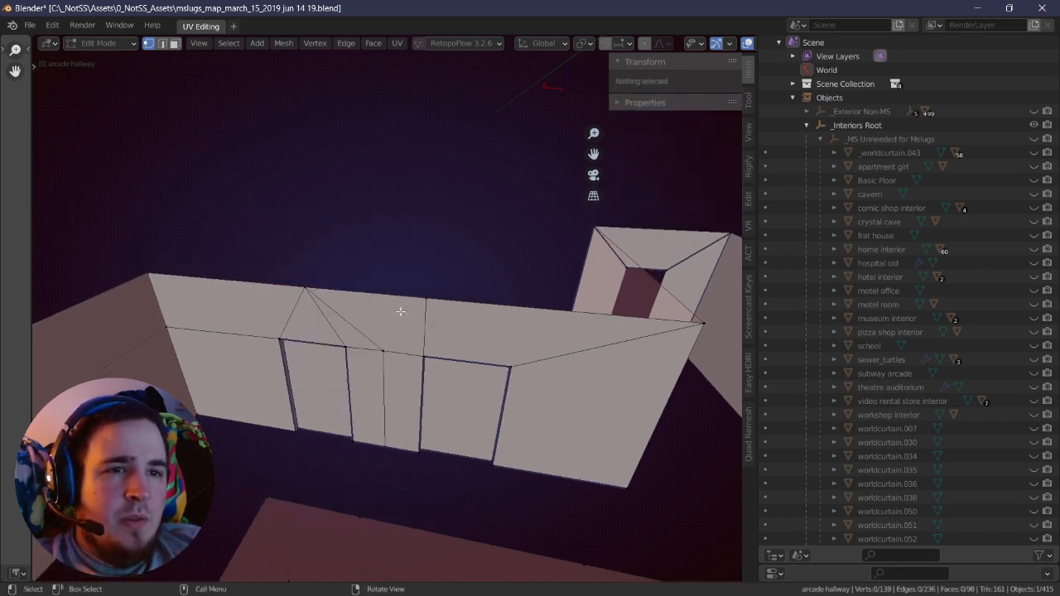
- Merge the last spare top-edge vertex above the second door into the two-door wall's end corner
{"action": "middle_click_drag", "start_coordinate": [563, 304], "coordinate": [512, 310]}
{"action": "left_click", "coordinate": [598, 346]}
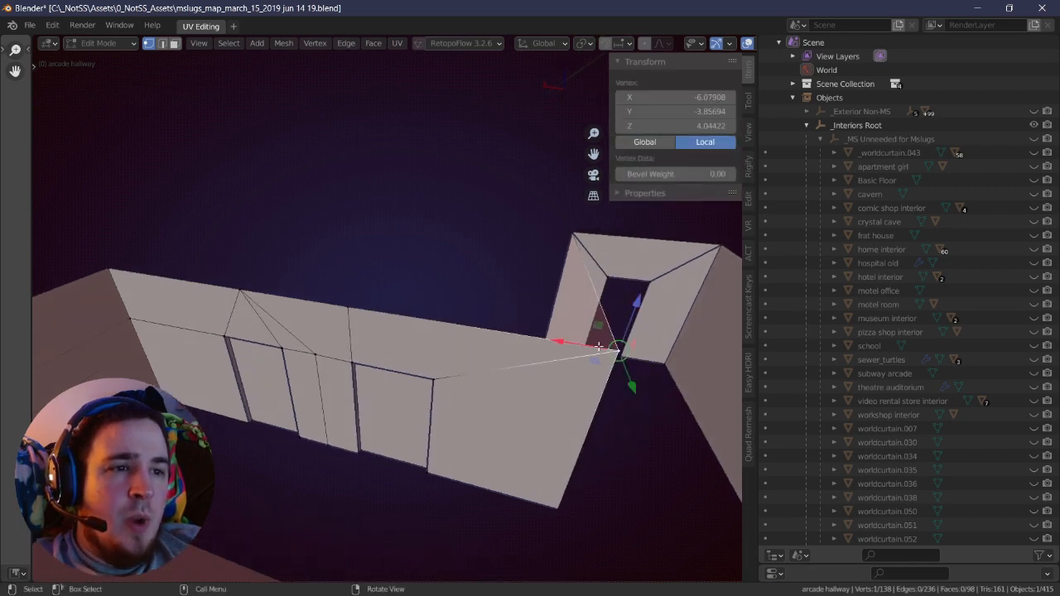
{"action": "key", "text": "m"}
{"action": "left_click", "coordinate": [348, 313]}
- Merge the two floor-level vertices between the doors to remove the redundant vertical seam
{"action": "middle_click_drag", "start_coordinate": [348, 312], "coordinate": [398, 455]}
{"action": "left_click", "coordinate": [397, 457], "text": "shift"}
{"action": "key", "text": "m"}
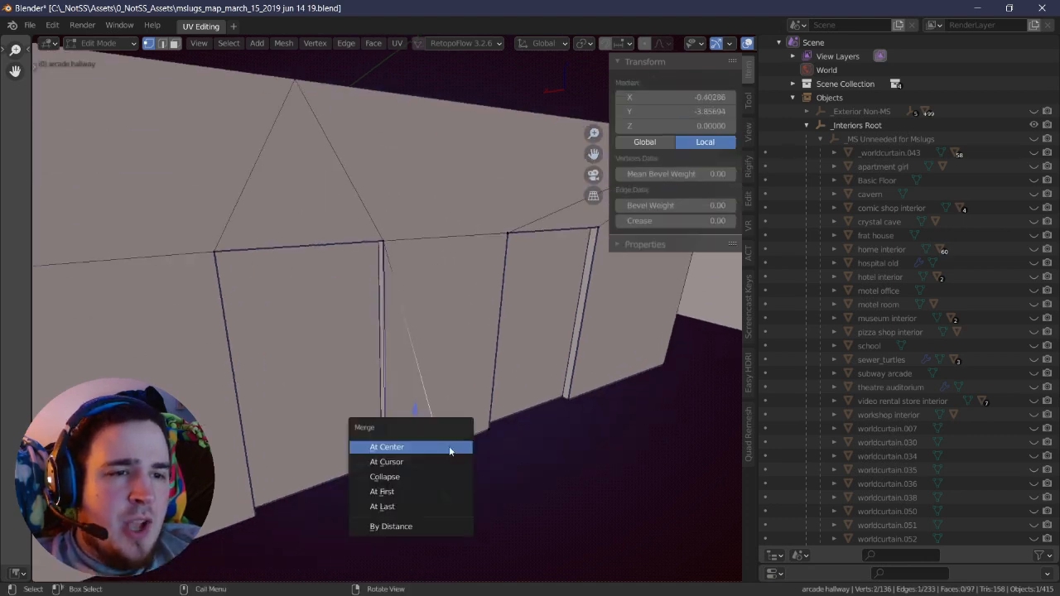
{"action": "left_click", "coordinate": [450, 451]}
{"action": "middle_click_drag", "start_coordinate": [384, 329], "coordinate": [408, 307]}
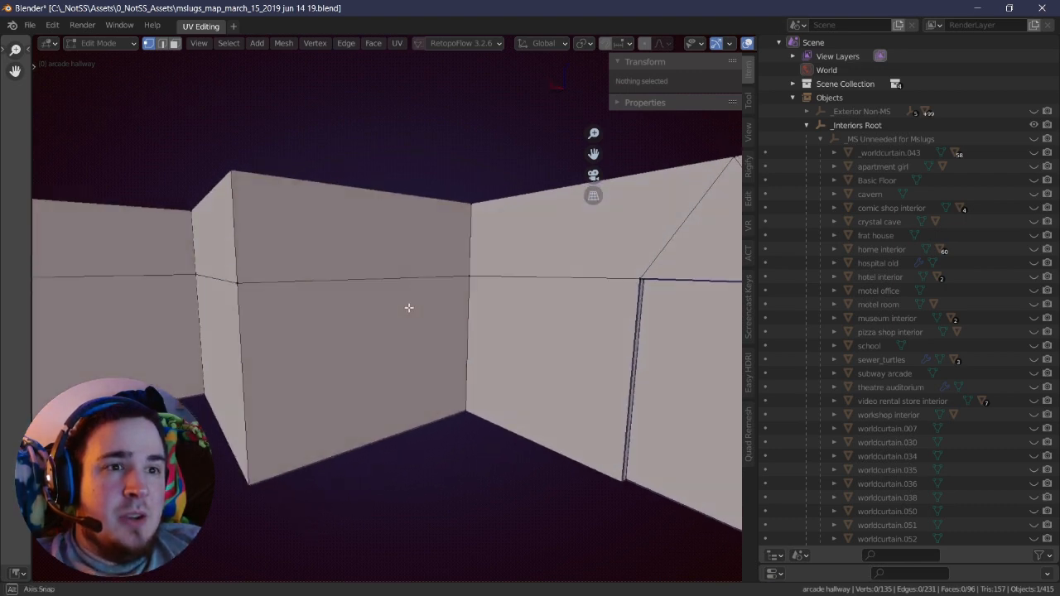
{"action": "right_click_drag", "start_coordinate": [409, 307], "coordinate": [396, 328]}
{"action": "left_click", "coordinate": [458, 219]}
{"action": "key", "text": "g"}
{"action": "right_click", "coordinate": [443, 204]}
{"action": "key", "text": "alt+a"}
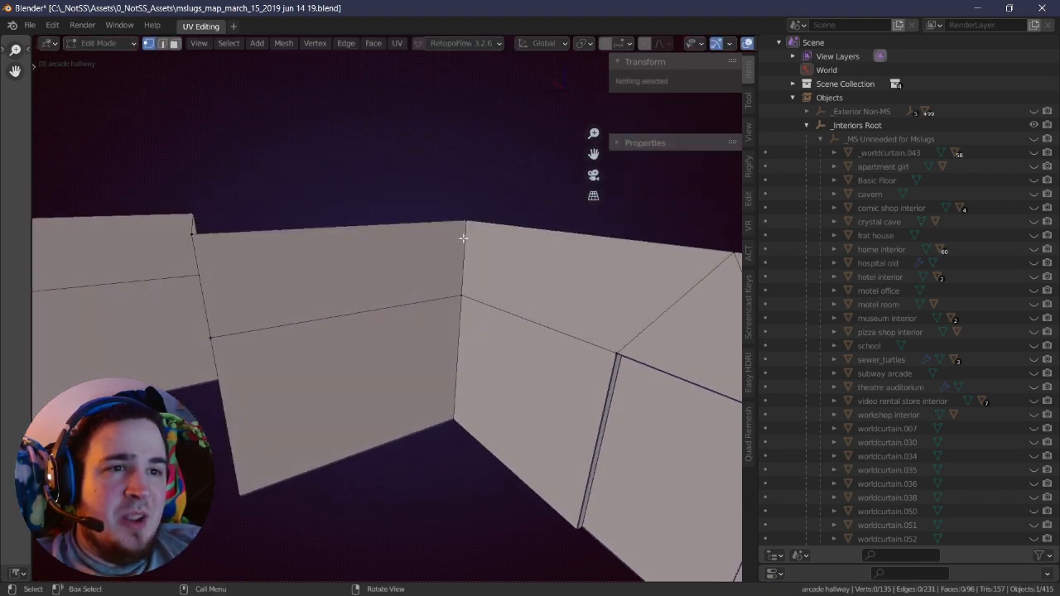
- Merge the mid-height vertices at the next two wall corners into their top corner vertices
{"action": "left_click", "coordinate": [465, 235]}
{"action": "left_click", "coordinate": [468, 294], "text": "shift"}
{"action": "key", "text": "m"}
{"action": "left_click", "coordinate": [461, 338]}
{"action": "right_click_drag", "start_coordinate": [423, 318], "coordinate": [356, 290]}
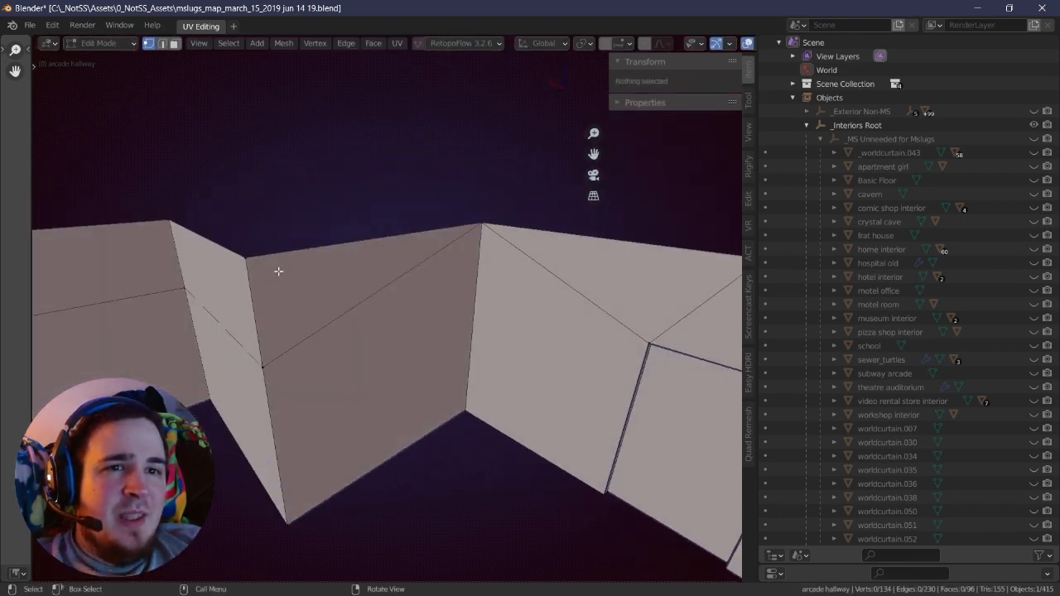
{"action": "left_click", "coordinate": [263, 308]}
{"action": "key", "text": "m"}
{"action": "left_click", "coordinate": [270, 338]}
{"action": "key", "text": "alt+a"}
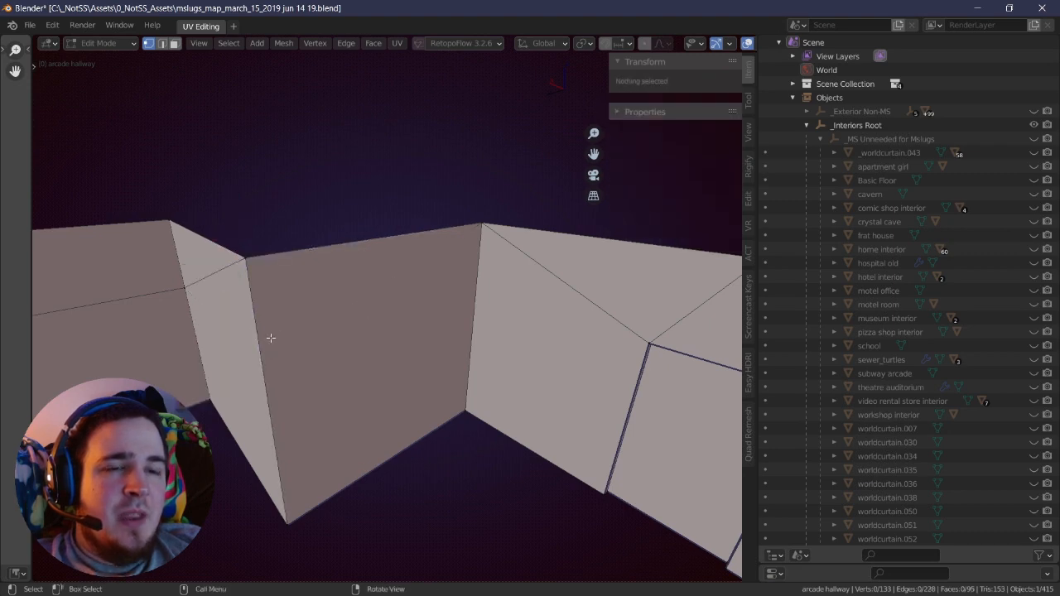
- Merge the mid-height vertices at the following inner corners of the hallway into their top corner vertices
{"action": "scroll", "coordinate": [270, 337], "scroll_direction": "down", "scroll_amount": 3}
{"action": "right_click_drag", "start_coordinate": [270, 336], "coordinate": [414, 295]}
{"action": "left_click", "coordinate": [414, 295]}
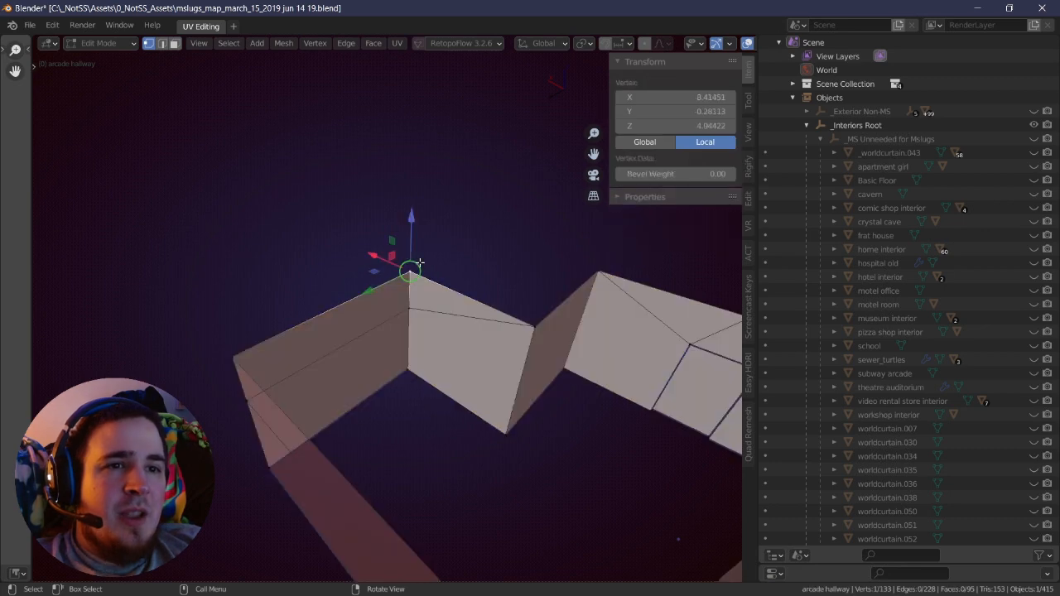
{"action": "key", "text": "alt+a"}
{"action": "left_click", "coordinate": [414, 295]}
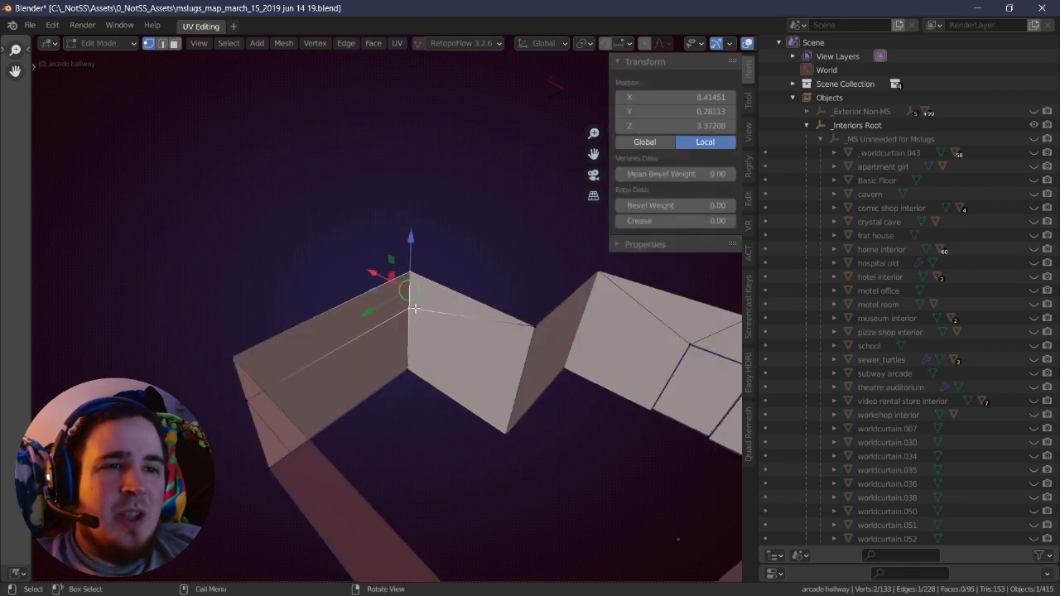
{"action": "key", "text": "m"}
{"action": "left_click", "coordinate": [415, 308]}
{"action": "key", "text": "alt+a"}
{"action": "right_click_drag", "start_coordinate": [417, 308], "coordinate": [433, 306]}
{"action": "right_click_drag", "start_coordinate": [433, 306], "coordinate": [487, 309]}
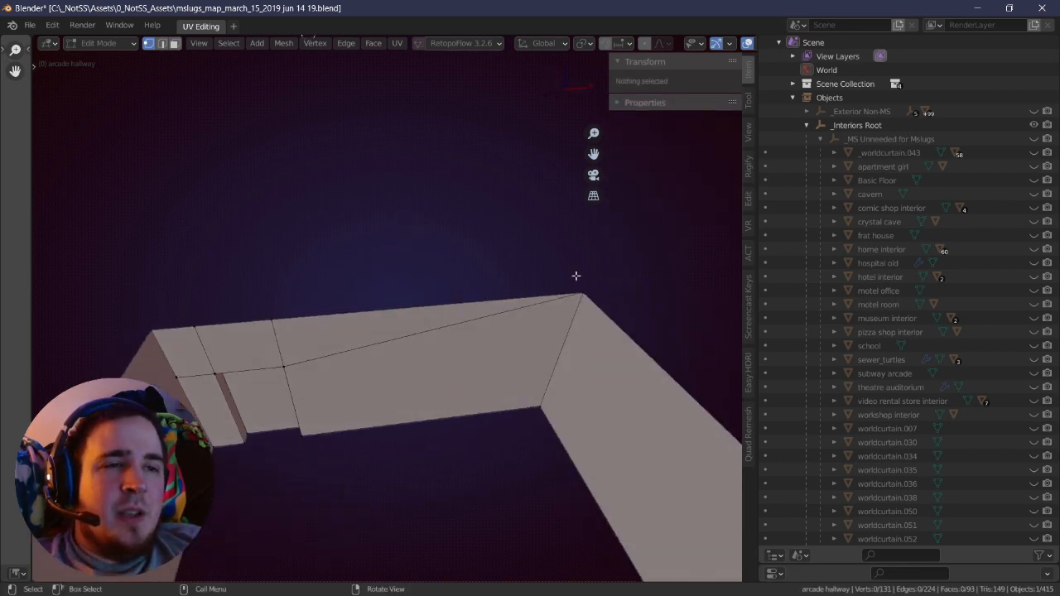
- Try to merge the far wall's top corner with the top-edge vertex above the door opening, then undo it
{"action": "left_click", "coordinate": [577, 284]}
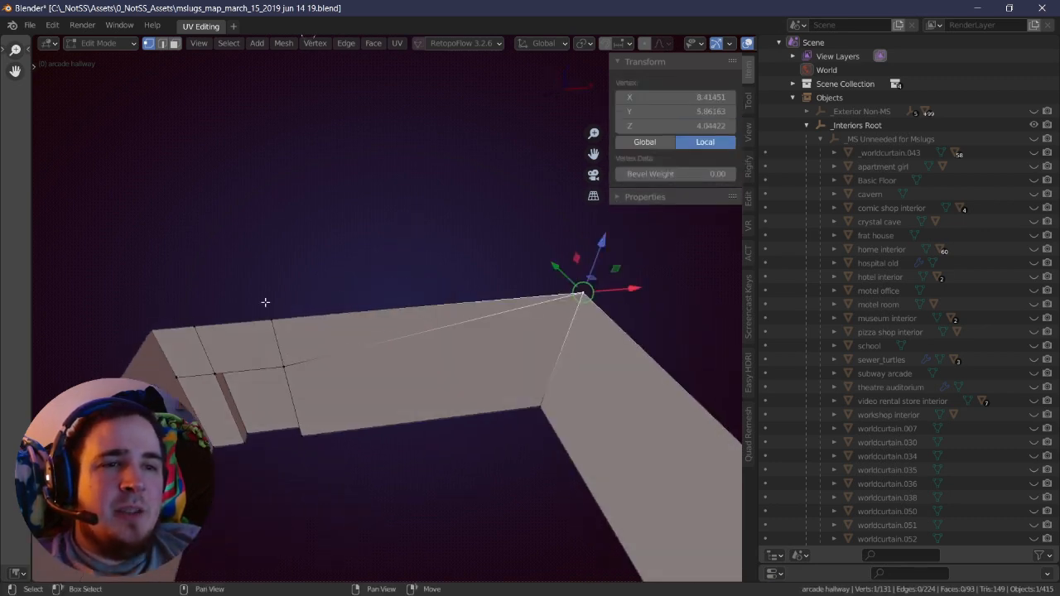
{"action": "key", "text": "m"}
{"action": "left_click", "coordinate": [266, 305]}
{"action": "key", "text": "ctrl+z"}
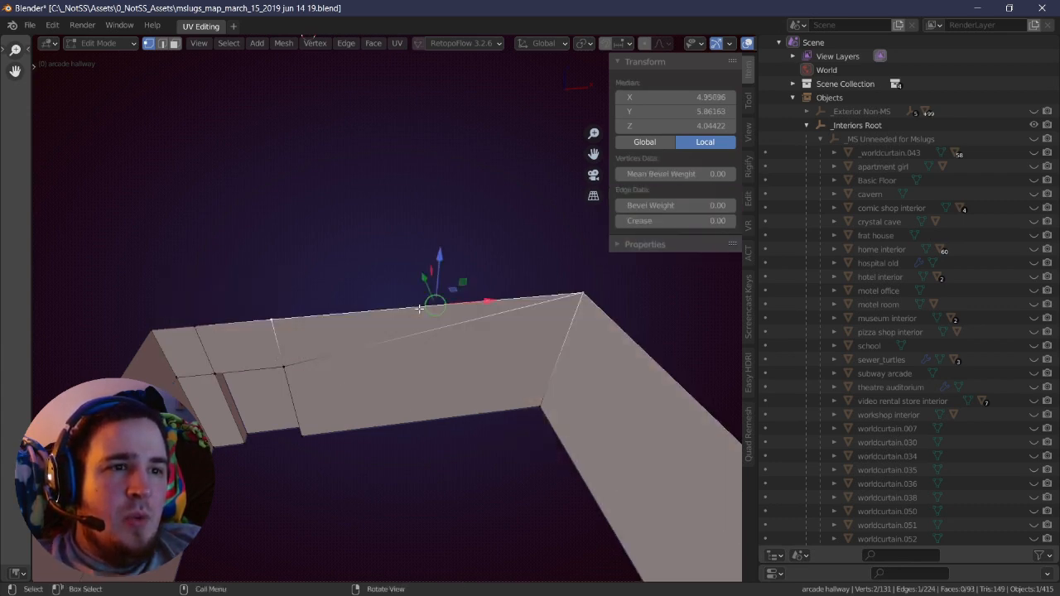
{"action": "key", "text": "alt+a"}
- Merge the spare top-edge vertices above the far wall's door opening into the wall's top corners
{"action": "right_click_drag", "start_coordinate": [331, 317], "coordinate": [355, 331]}
{"action": "left_click", "coordinate": [375, 300]}
{"action": "left_click", "coordinate": [405, 306], "text": "shift"}
{"action": "key", "text": "m"}
{"action": "left_click", "coordinate": [405, 303]}
{"action": "key", "text": "m"}
{"action": "left_click", "coordinate": [471, 332]}
{"action": "key", "text": "alt+a"}
- Merge the top-edge vertex beside the projecting corner and that corner's mid-height vertex into the top corner
{"action": "left_click", "coordinate": [292, 325]}
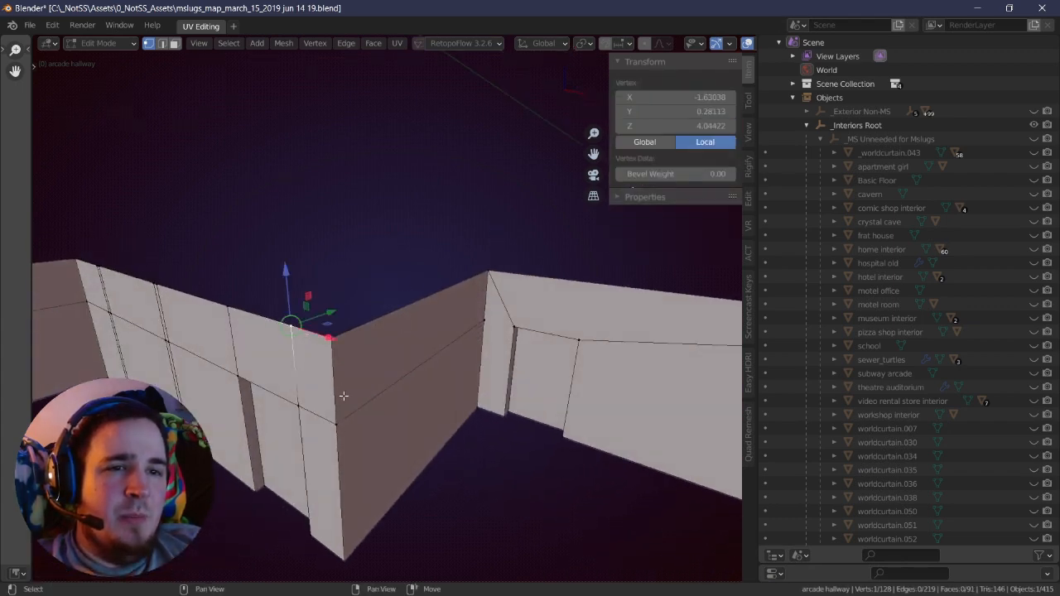
{"action": "key", "text": "m"}
{"action": "left_click", "coordinate": [291, 309]}
{"action": "key", "text": "alt+a"}
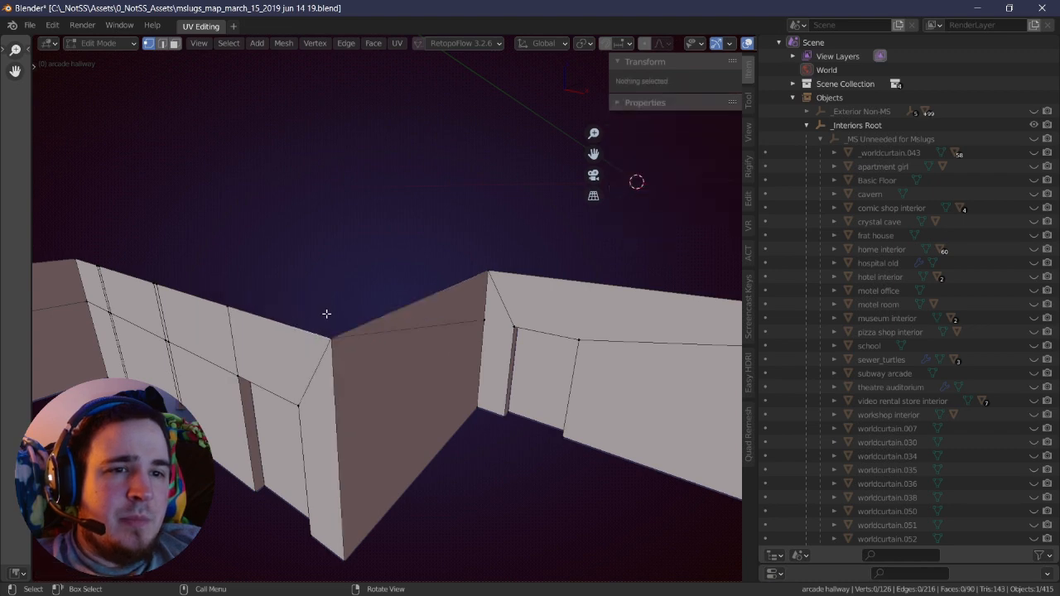
- Merge the mid-height vertex at the inner corner beside the far door opening into the top corner vertex
{"action": "right_click_drag", "start_coordinate": [326, 312], "coordinate": [403, 313]}
{"action": "left_click", "coordinate": [486, 275]}
{"action": "key", "text": "m"}
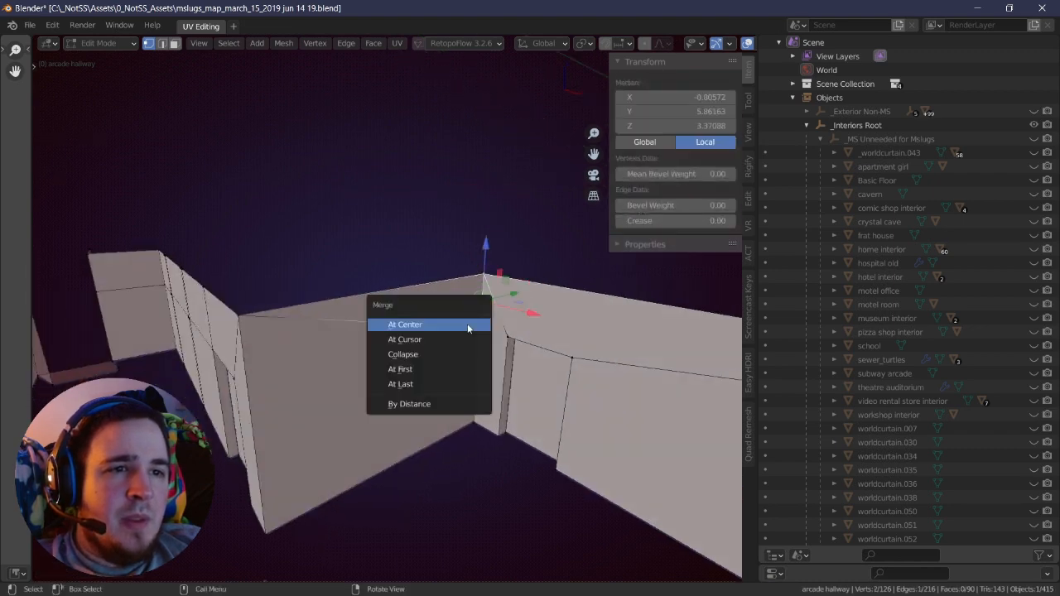
{"action": "left_click", "coordinate": [467, 324]}
{"action": "key", "text": "alt+a"}
- Dissolve the redundant edge loops forming the narrow vertical strips on the long side wall
{"action": "middle_click_drag", "start_coordinate": [402, 338], "coordinate": [408, 315]}
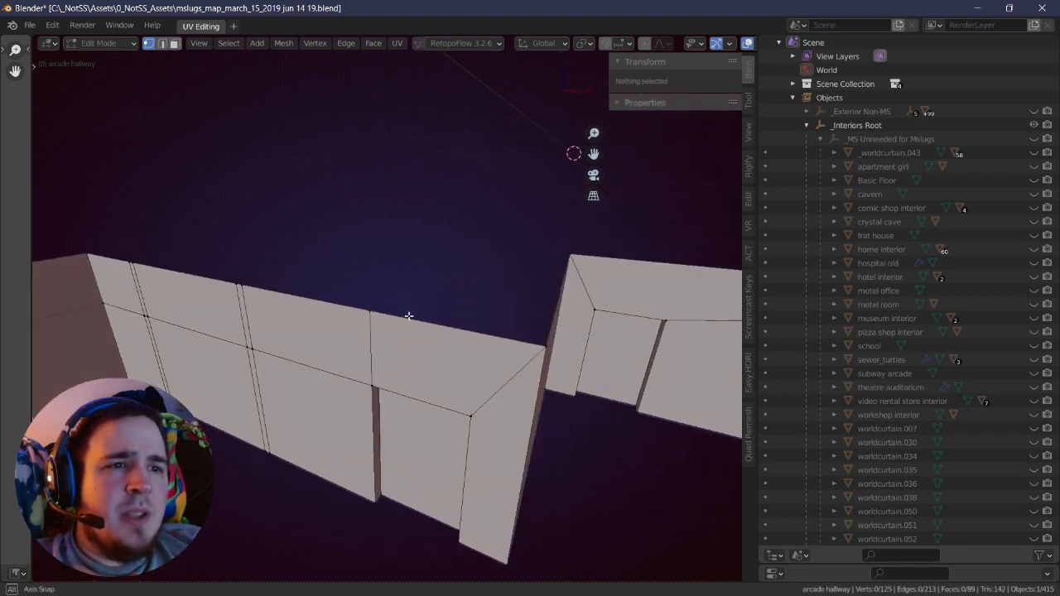
{"action": "left_click", "coordinate": [540, 346]}
{"action": "middle_click_drag", "start_coordinate": [541, 346], "coordinate": [315, 320]}
{"action": "scroll", "coordinate": [409, 328], "scroll_direction": "up", "scroll_amount": 3}
{"action": "key", "text": "alt+a"}
{"action": "middle_click_drag", "start_coordinate": [365, 308], "coordinate": [353, 289]}
{"action": "left_click", "coordinate": [316, 363], "text": "alt"}
{"action": "middle_click_drag", "start_coordinate": [315, 363], "coordinate": [394, 294]}
{"action": "key", "text": "ctrl+x"}
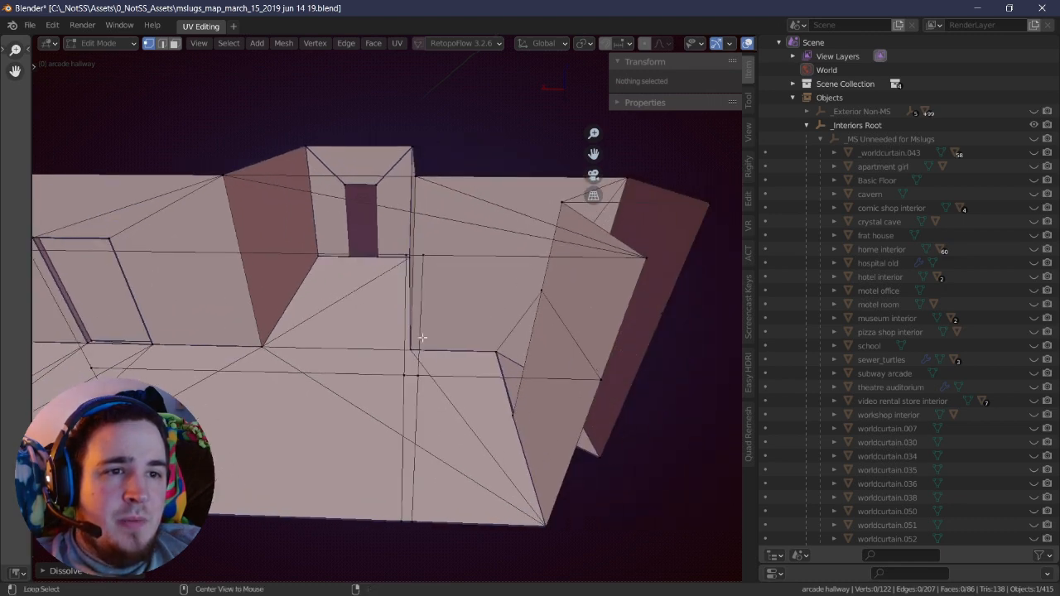
{"action": "left_click", "coordinate": [412, 335], "text": "alt"}
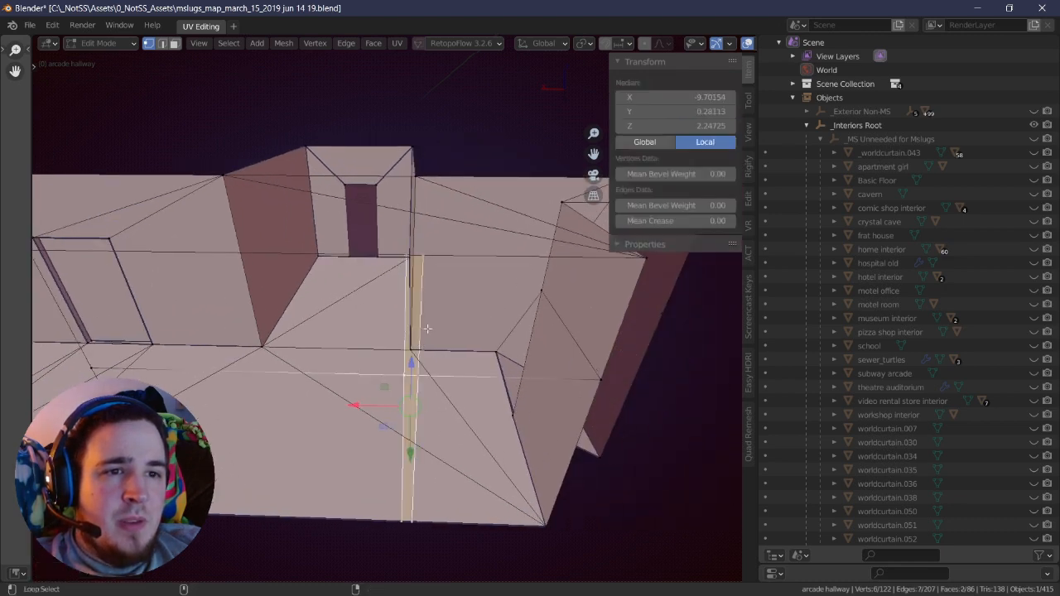
{"action": "key", "text": "ctrl+x"}
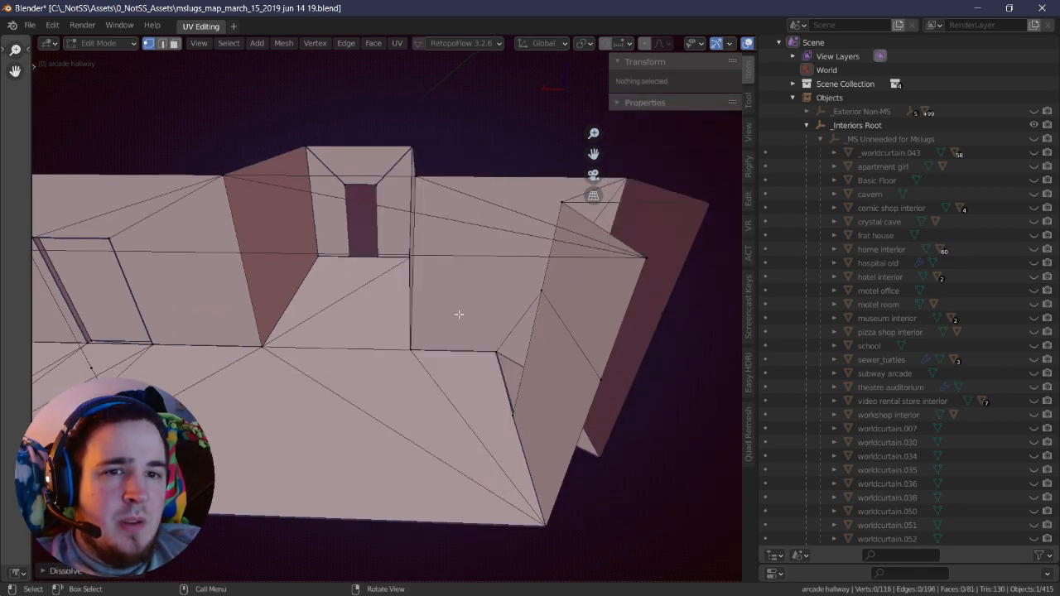
- Hide the linked ceiling-level faces that overlap the top of the hallway's end corner
{"action": "middle_click_drag", "start_coordinate": [459, 314], "coordinate": [366, 361]}
{"action": "middle_click_drag", "start_coordinate": [503, 287], "coordinate": [427, 315]}
{"action": "key", "text": "a"}
{"action": "key", "text": "alt+a"}
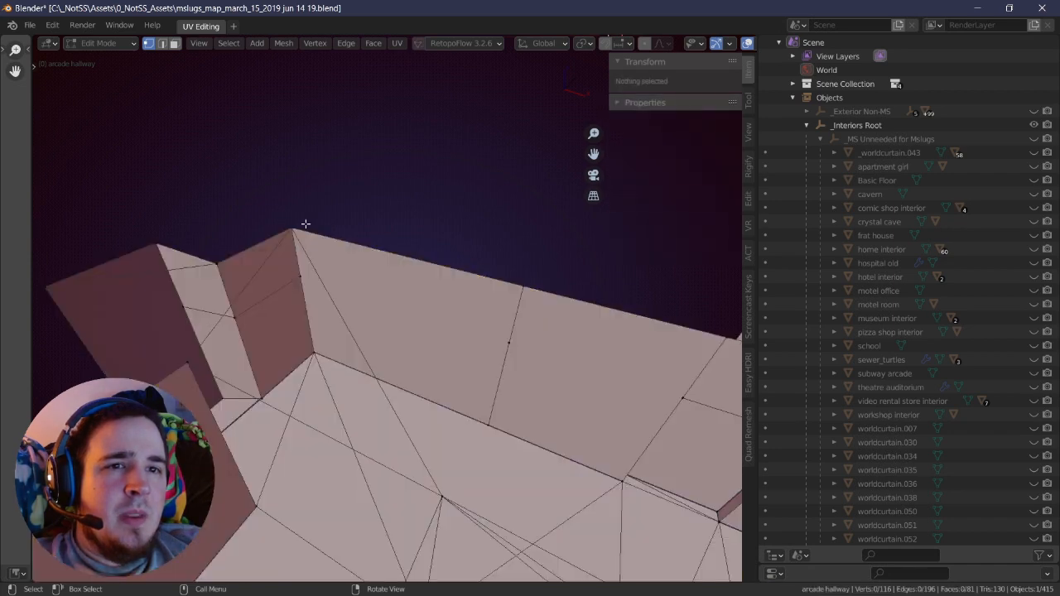
{"action": "left_click", "coordinate": [293, 229]}
{"action": "key", "text": "alt+a"}
{"action": "key", "text": "a"}
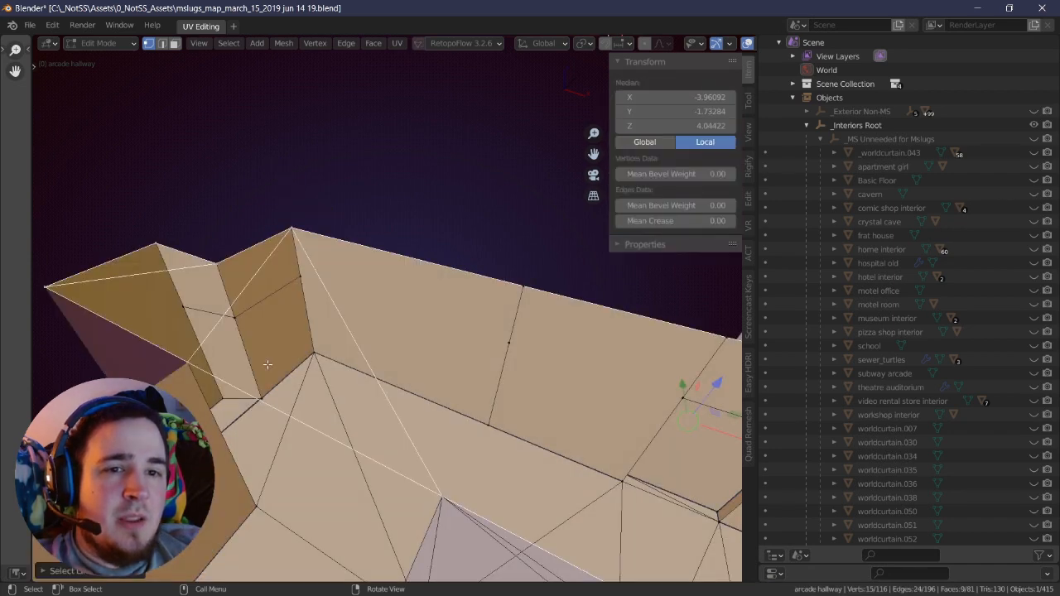
{"action": "key", "text": "h"}
- Merge the mid-height vertices on both vertical edges of the narrow return wall into their top corner vertices
{"action": "left_click", "coordinate": [294, 230]}
{"action": "left_click", "coordinate": [300, 275], "text": "shift"}
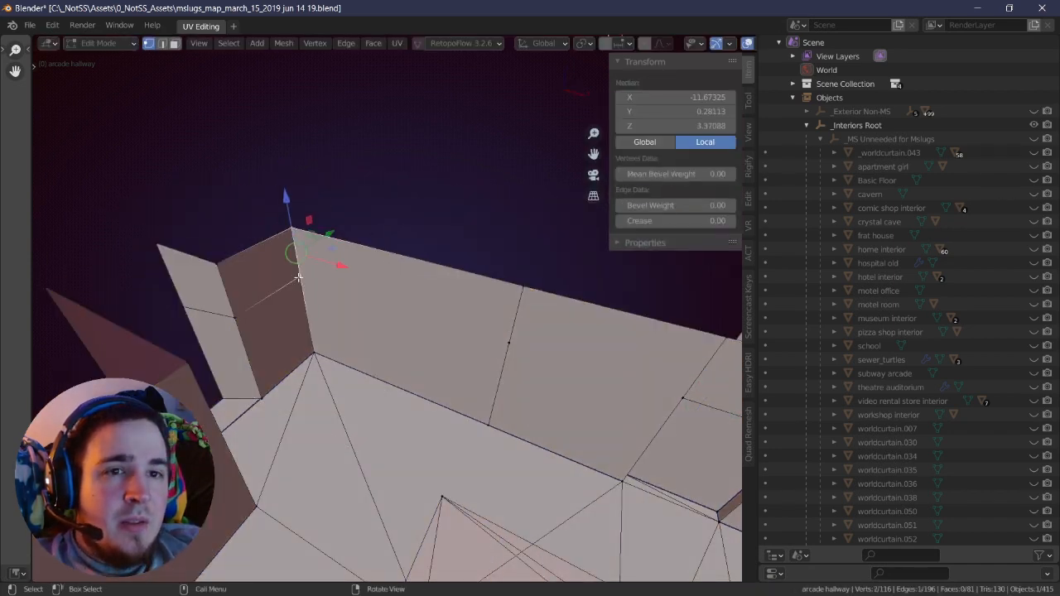
{"action": "key", "text": "m"}
{"action": "key", "text": "f"}
{"action": "key", "text": "alt+a"}
{"action": "left_click", "coordinate": [217, 264]}
{"action": "left_click", "coordinate": [235, 317], "text": "shift"}
{"action": "key", "text": "m"}
{"action": "key", "text": "f"}
{"action": "key", "text": "alt+a"}
- Merge the mid-height vertex on the outer edge of the adjoining end wall into that edge's top corner
{"action": "left_click", "coordinate": [163, 243]}
{"action": "left_click", "coordinate": [189, 304], "text": "shift"}
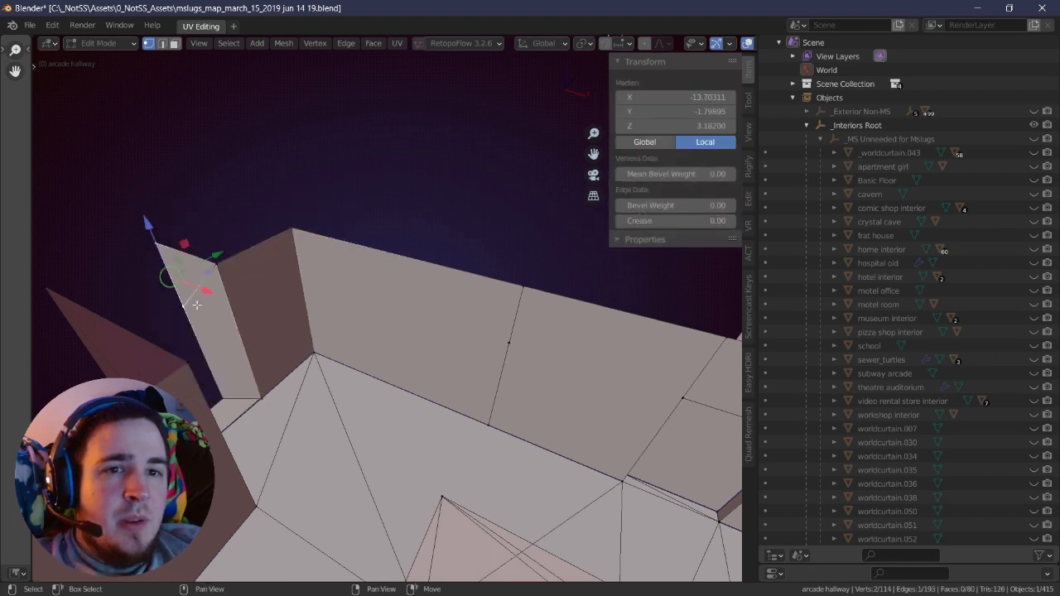
{"action": "key", "text": "m"}
{"action": "key", "text": "f"}
{"action": "key", "text": "alt+a"}
- Dissolve the three vertices of the redundant vertical edge in the middle of the long wall
{"action": "right_click_drag", "start_coordinate": [203, 305], "coordinate": [400, 282]}
{"action": "key", "text": "a"}
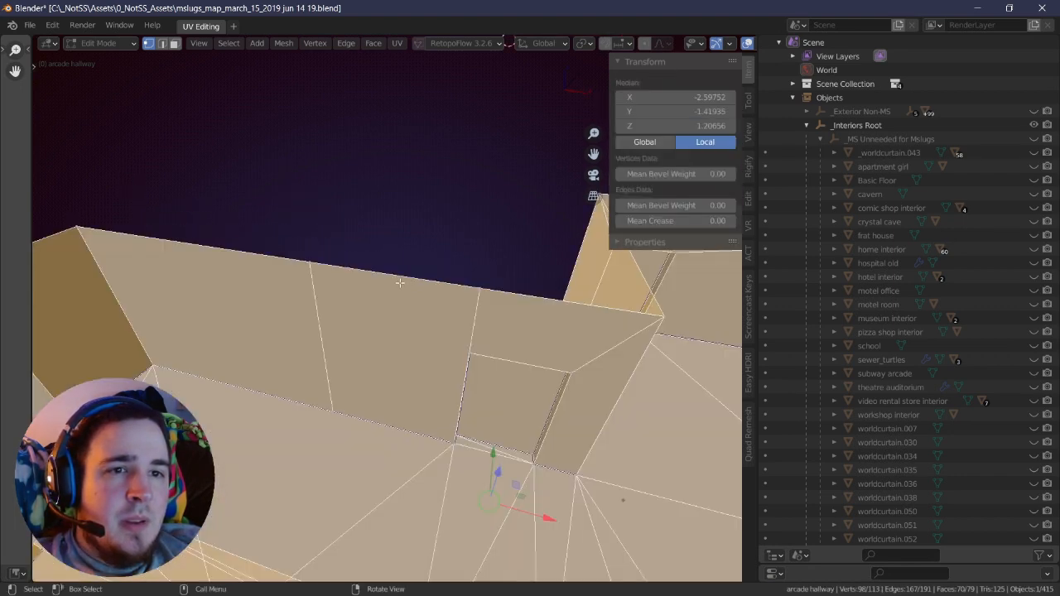
{"action": "key", "text": "alt+a"}
{"action": "left_click", "coordinate": [331, 404]}
{"action": "left_click", "coordinate": [319, 324], "text": "shift"}
{"action": "left_click", "coordinate": [310, 266], "text": "shift"}
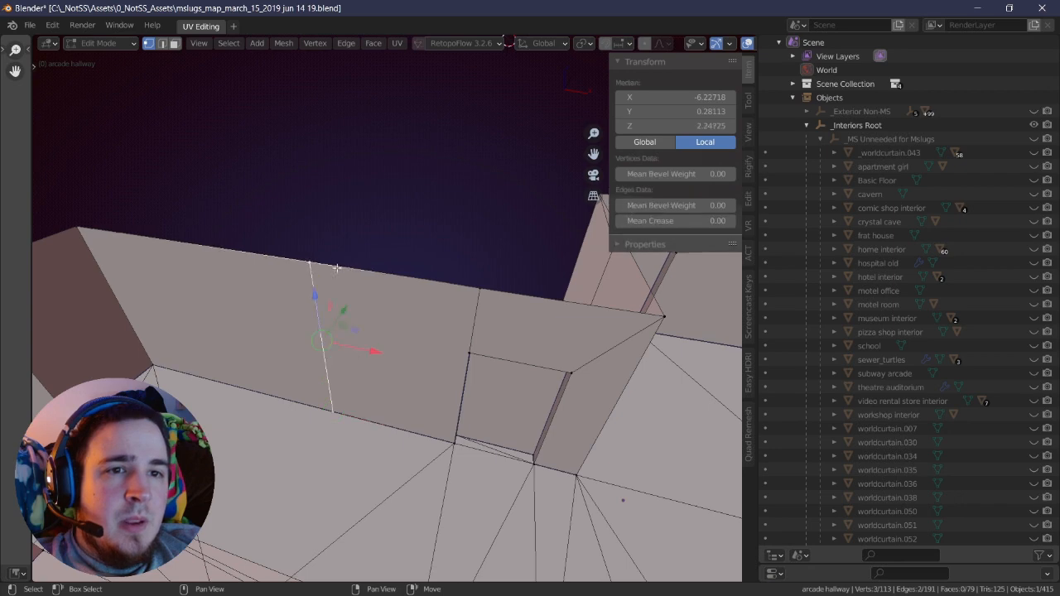
{"action": "key", "text": "x"}
{"action": "left_click", "coordinate": [420, 265]}
- Merge the spare top-edge vertex above the long wall's doorway into the top of the projecting corner
{"action": "right_click_drag", "start_coordinate": [429, 298], "coordinate": [444, 298]}
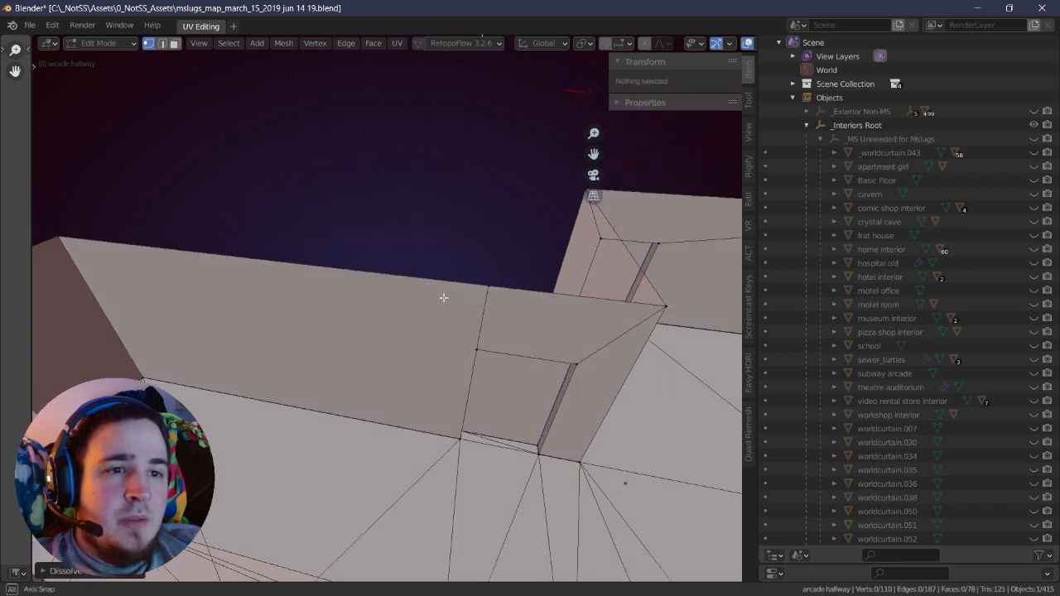
{"action": "middle_click_drag", "start_coordinate": [444, 298], "coordinate": [358, 280]}
{"action": "left_click", "coordinate": [435, 276]}
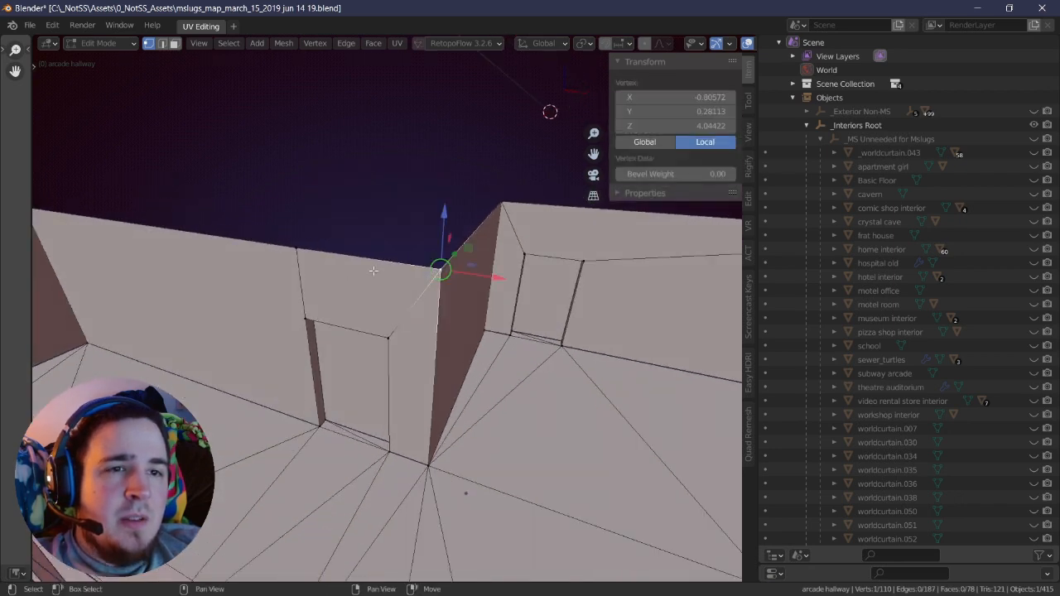
{"action": "left_click", "coordinate": [300, 256], "text": "shift"}
{"action": "key", "text": "m"}
{"action": "left_click", "coordinate": [301, 259]}
{"action": "key", "text": "alt+a"}
{"action": "right_click_drag", "start_coordinate": [315, 272], "coordinate": [400, 301]}
{"action": "middle_click_drag", "start_coordinate": [400, 301], "coordinate": [296, 217]}
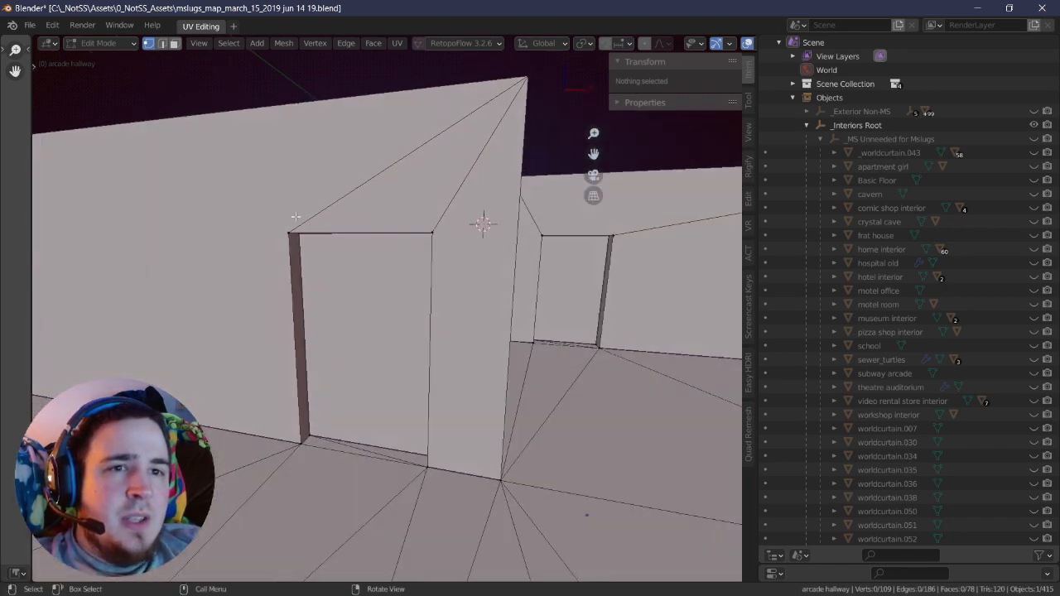
{"action": "right_click_drag", "start_coordinate": [319, 281], "coordinate": [286, 242]}
{"action": "scroll", "coordinate": [304, 255], "scroll_direction": "up", "scroll_amount": 1}
{"action": "left_click", "coordinate": [265, 233]}
{"action": "left_click", "coordinate": [289, 183], "text": "shift"}
{"action": "middle_click_drag", "start_coordinate": [393, 234], "coordinate": [497, 435]}
{"action": "left_click", "coordinate": [502, 442], "text": "shift"}
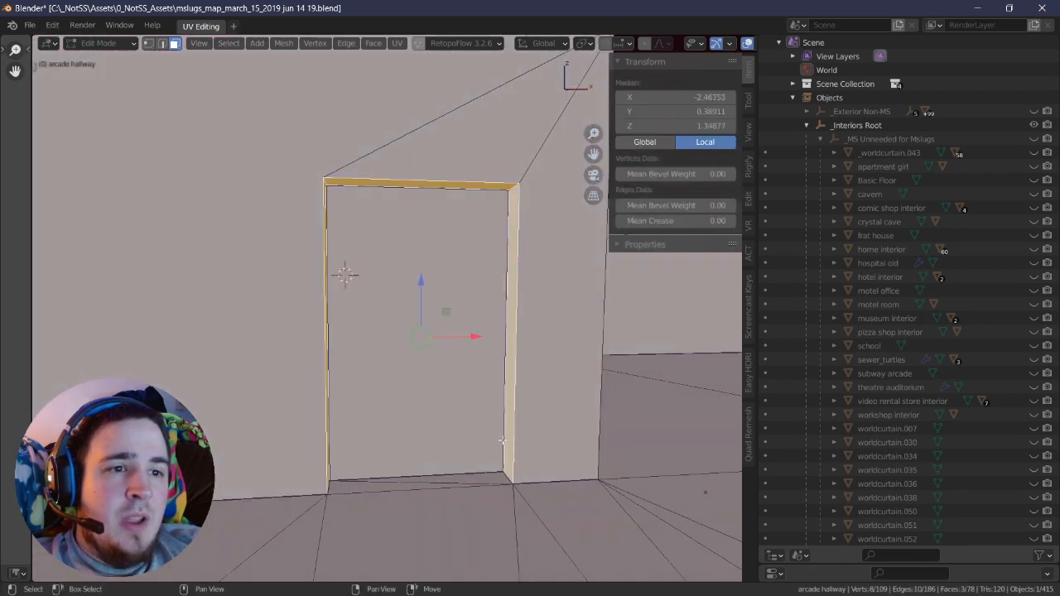
{"action": "left_click", "coordinate": [404, 485], "text": "shift"}
{"action": "right_click_drag", "start_coordinate": [450, 433], "coordinate": [310, 236]}
{"action": "scroll", "coordinate": [339, 359], "scroll_direction": "up", "scroll_amount": 2}
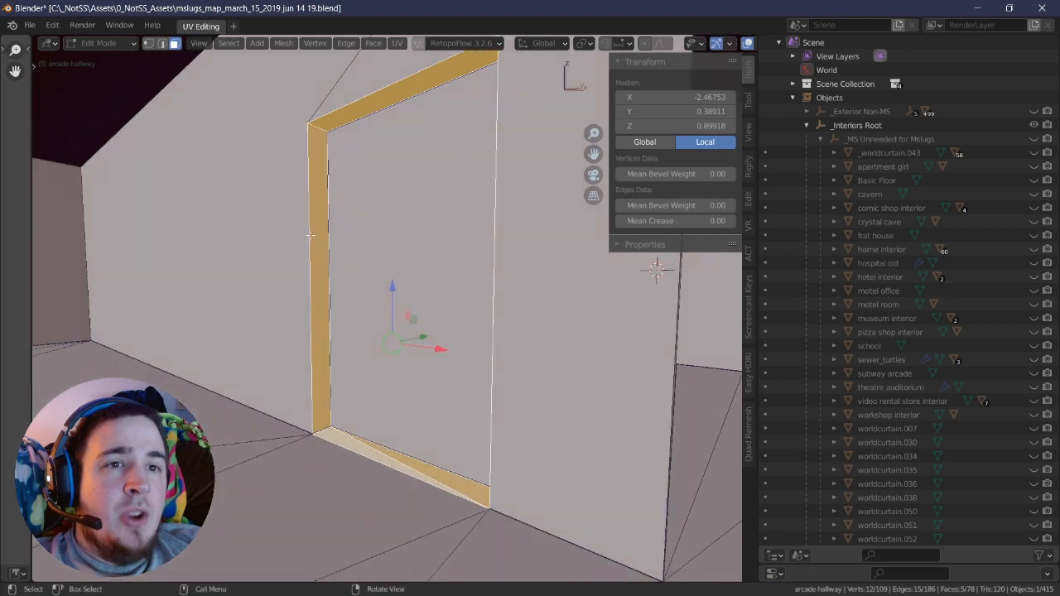
{"action": "key", "text": "alt+a"}
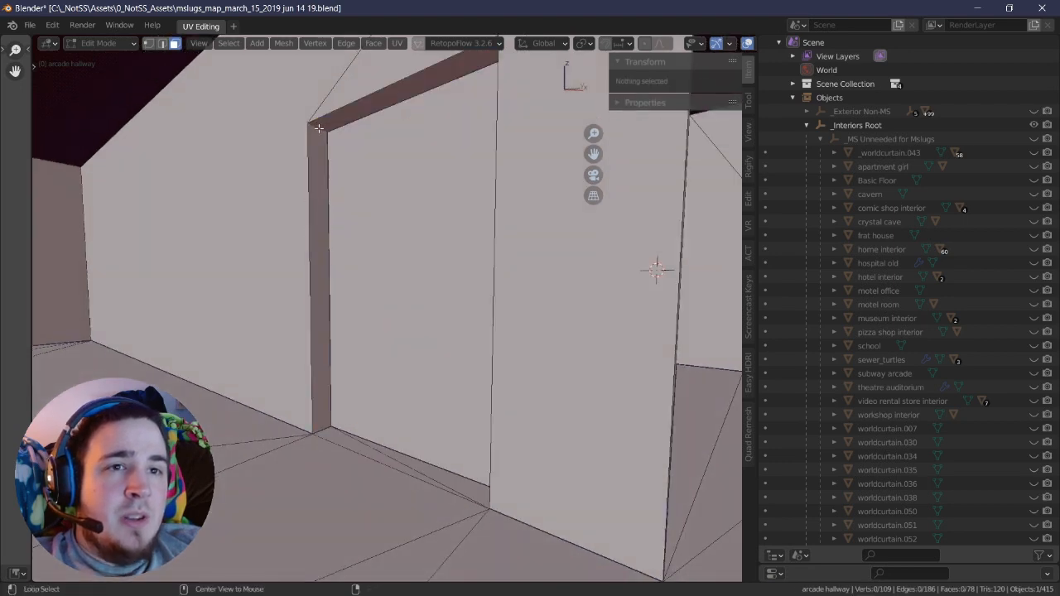
{"action": "left_click", "coordinate": [319, 128], "text": "alt"}
{"action": "middle_click_drag", "start_coordinate": [319, 128], "coordinate": [326, 407]}
{"action": "key", "text": "alt+a"}
- Dissolve the diagonal edge splitting the floor strip inside the doorway recess
{"action": "left_click", "coordinate": [371, 418]}
{"action": "key", "text": "x"}
{"action": "left_click", "coordinate": [323, 410]}
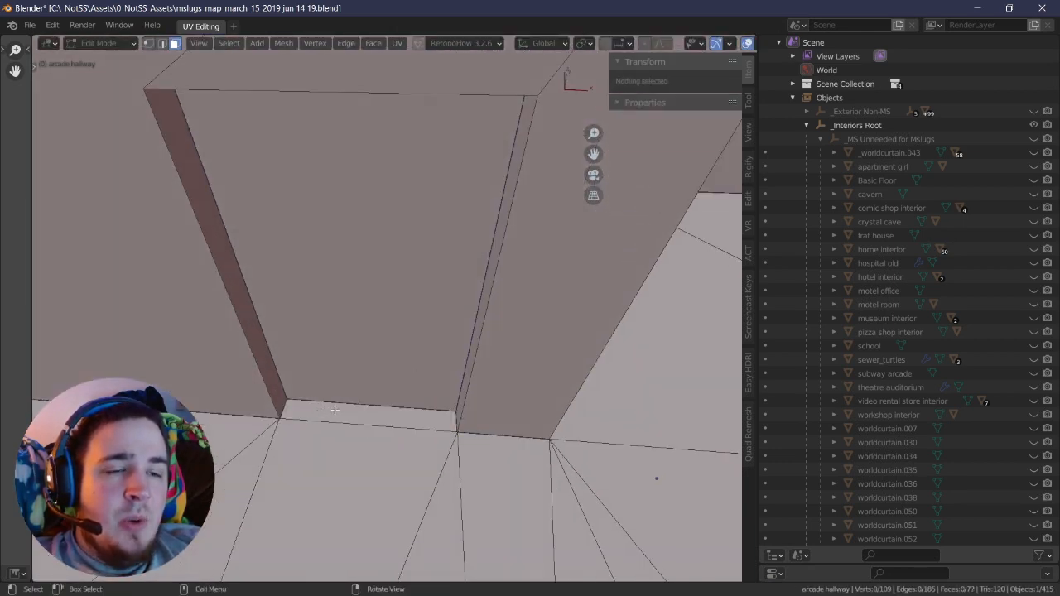
- Select the four inset frame faces around the doorway and vertex-slide them along the wall
{"action": "middle_click_drag", "start_coordinate": [360, 398], "coordinate": [300, 400]}
{"action": "left_click", "coordinate": [350, 395]}
{"action": "left_click", "coordinate": [470, 340], "text": "shift"}
{"action": "left_click", "coordinate": [388, 91], "text": "shift"}
{"action": "left_click", "coordinate": [257, 178], "text": "shift"}
{"action": "middle_click_drag", "start_coordinate": [257, 179], "coordinate": [414, 273]}
{"action": "middle_click_drag", "start_coordinate": [432, 337], "coordinate": [453, 315]}
{"action": "key", "text": "g"}
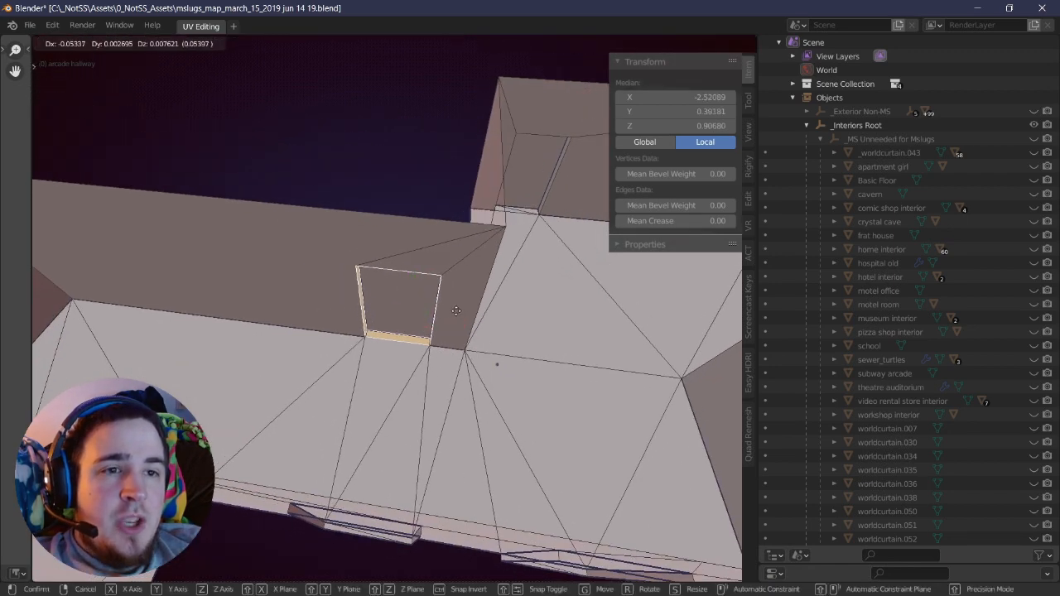
{"action": "key", "text": "g"}
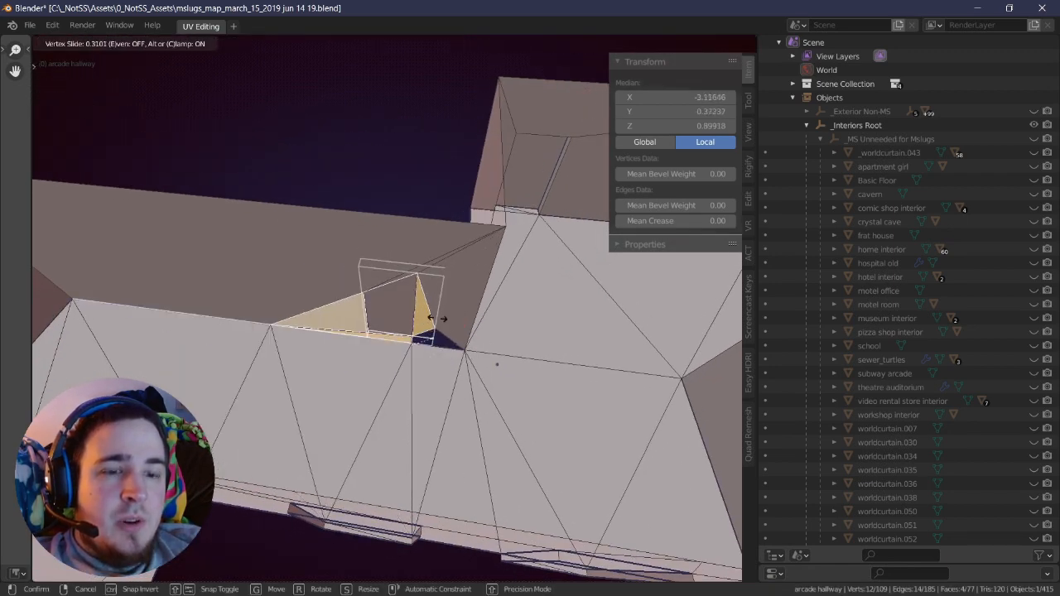
- Try to move the selected doorway geometry along the X axis and scale it along Z
{"action": "key", "text": "g"}
{"action": "key", "text": "x"}
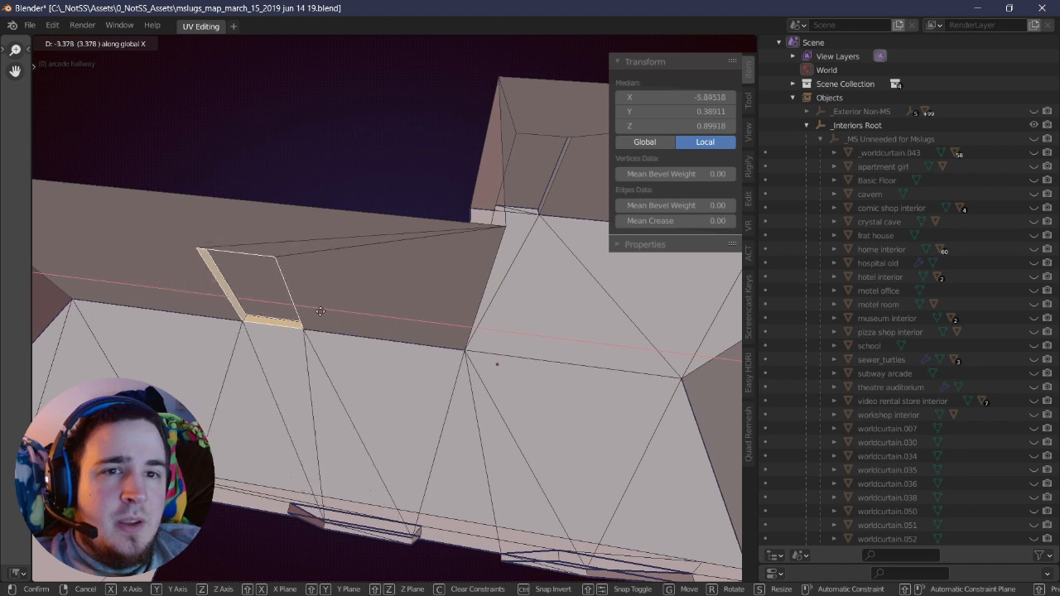
{"action": "left_click", "coordinate": [307, 309]}
{"action": "key", "text": "KP_Decimal"}
{"action": "key", "text": "s"}
{"action": "key", "text": "z"}
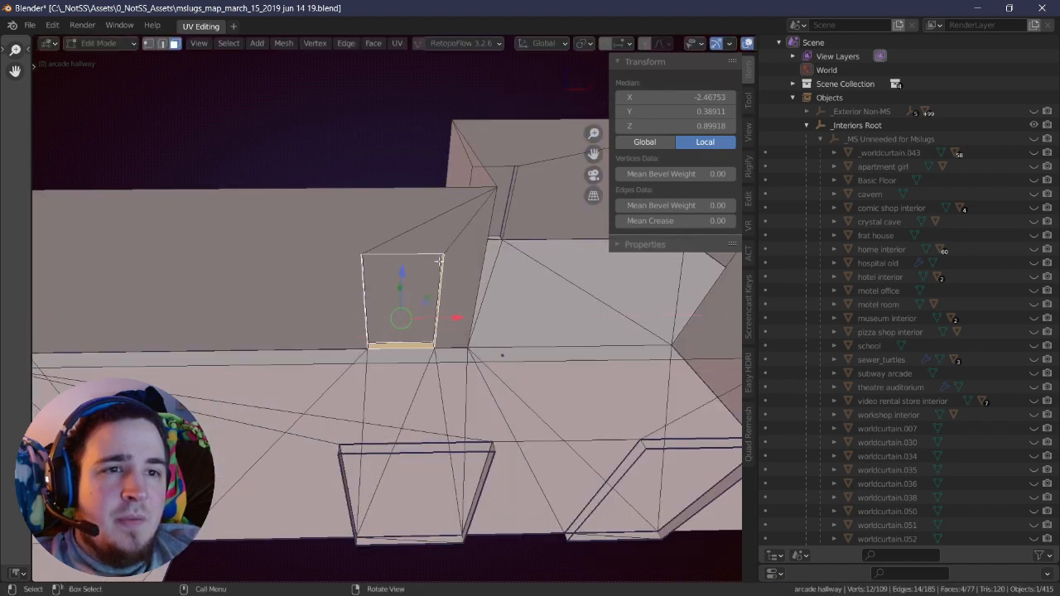
{"action": "key", "text": "Escape"}
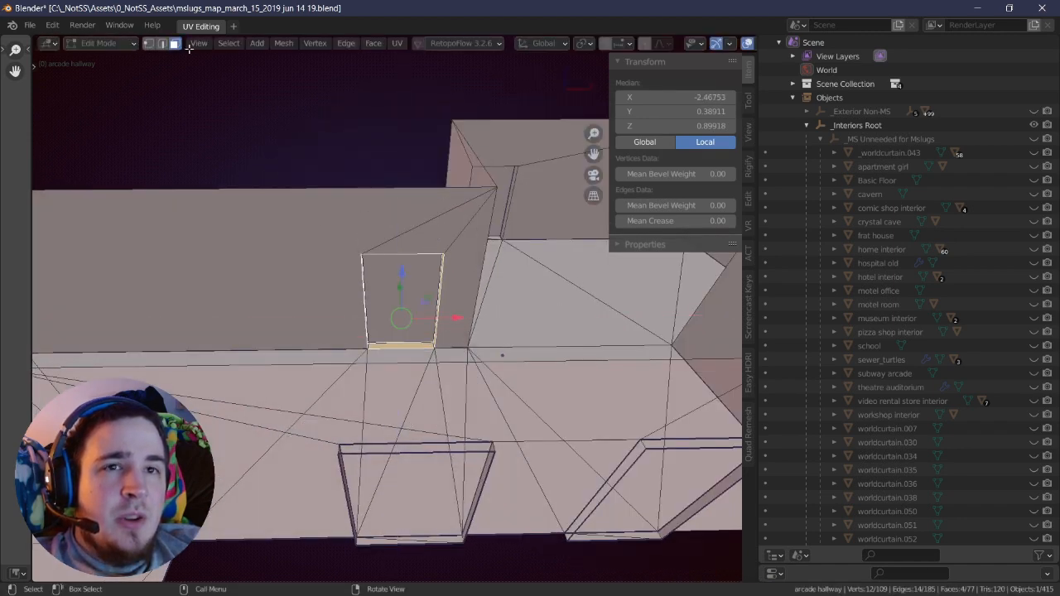
- Make the doorway's floor-corner vertex active in vertex selection mode and set the transform pivot point to Active Element
{"action": "left_click", "coordinate": [149, 43]}
{"action": "middle_click_drag", "start_coordinate": [315, 248], "coordinate": [291, 164]}
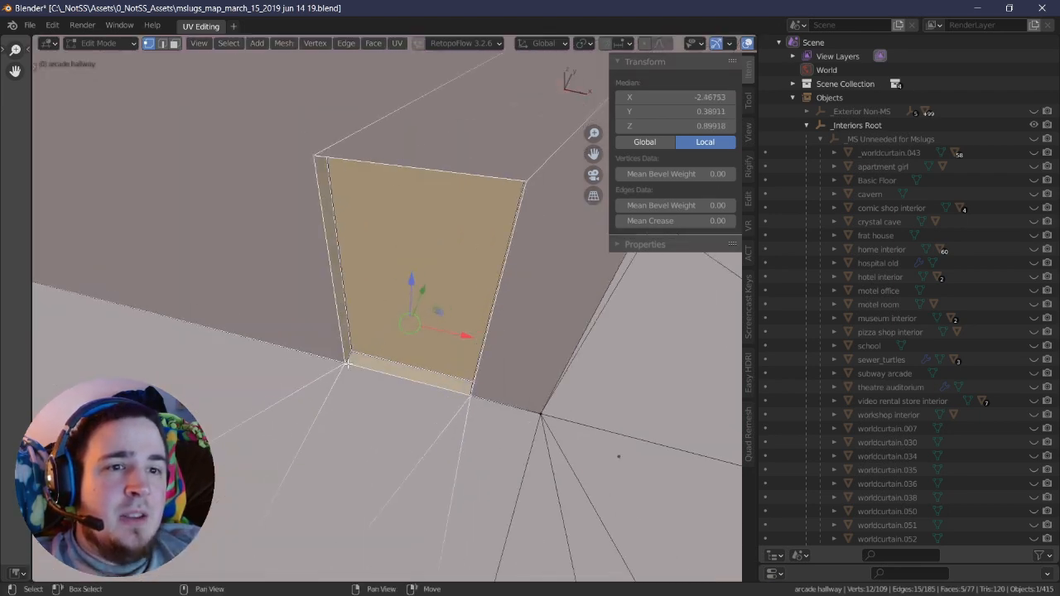
{"action": "left_click", "coordinate": [619, 45]}
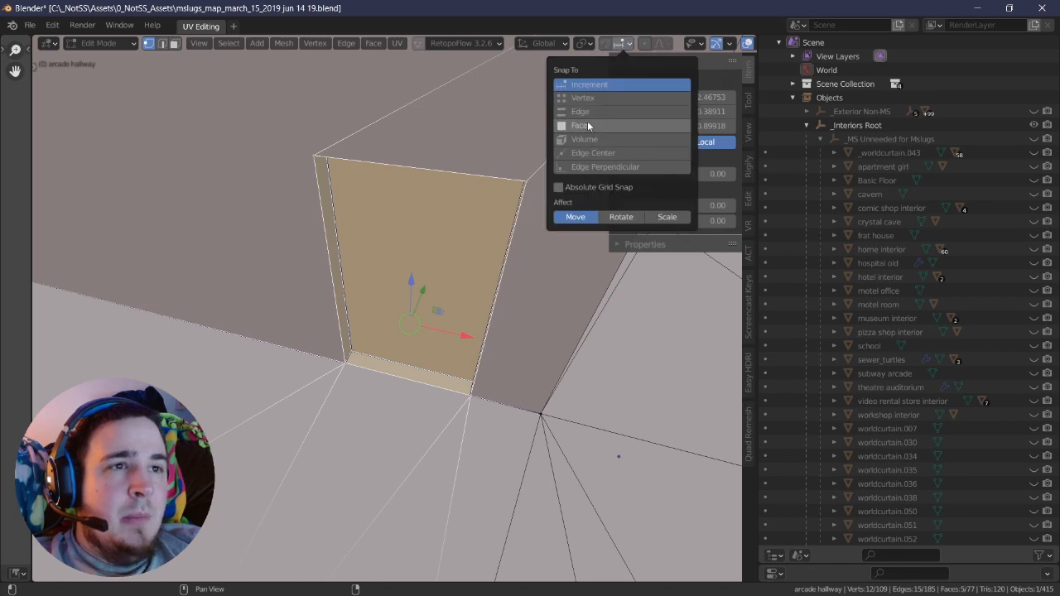
{"action": "left_click", "coordinate": [584, 43]}
{"action": "left_click", "coordinate": [584, 43]}
{"action": "left_click", "coordinate": [584, 43]}
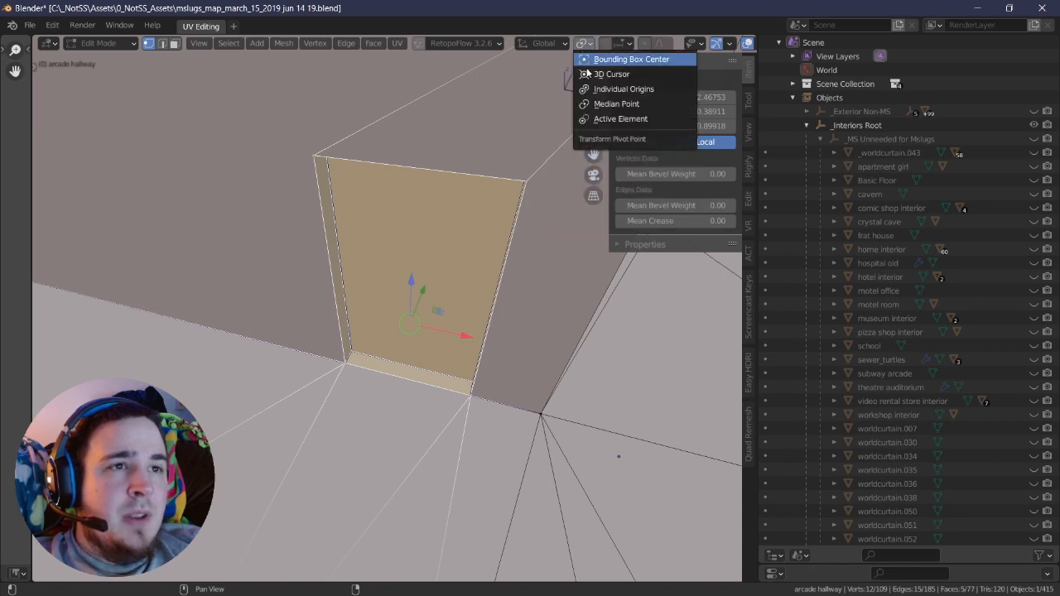
{"action": "left_click", "coordinate": [621, 118]}
- Try scaling the doorway along Z and along X about its active floor-corner vertex
{"action": "scroll", "coordinate": [365, 347], "scroll_direction": "up", "scroll_amount": 8}
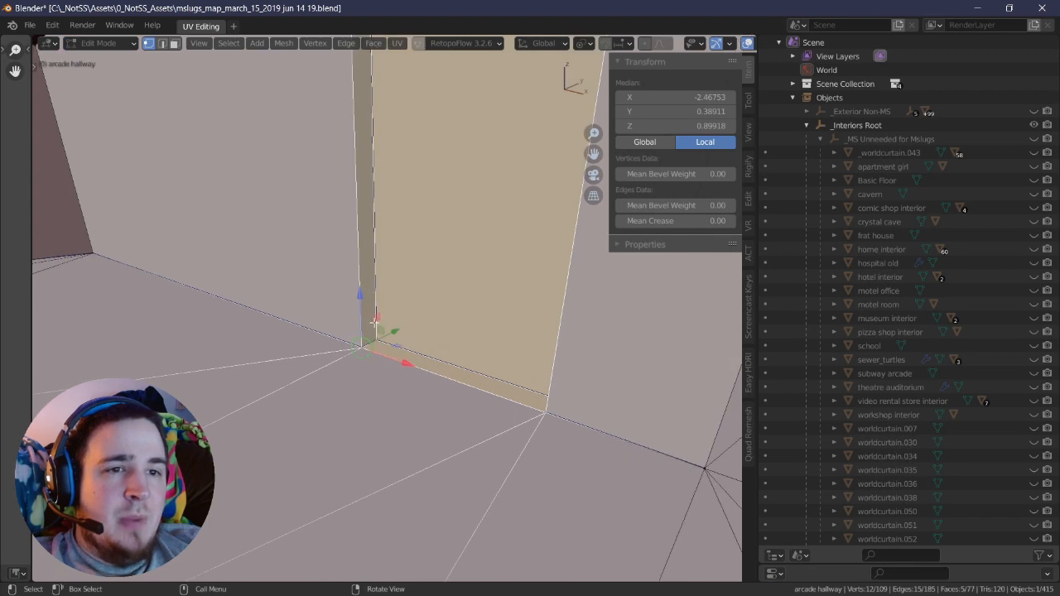
{"action": "middle_click_drag", "start_coordinate": [375, 324], "coordinate": [375, 332]}
{"action": "scroll", "coordinate": [356, 347], "scroll_direction": "down", "scroll_amount": 6}
{"action": "key", "text": "s"}
{"action": "key", "text": "z"}
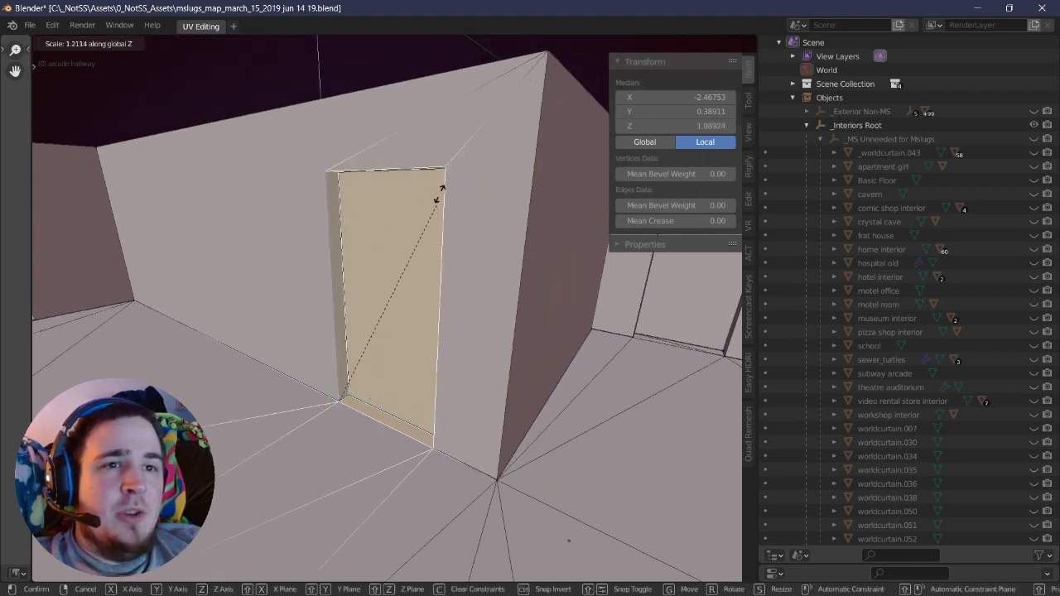
{"action": "left_click", "coordinate": [454, 213]}
{"action": "middle_click_drag", "start_coordinate": [455, 213], "coordinate": [492, 291]}
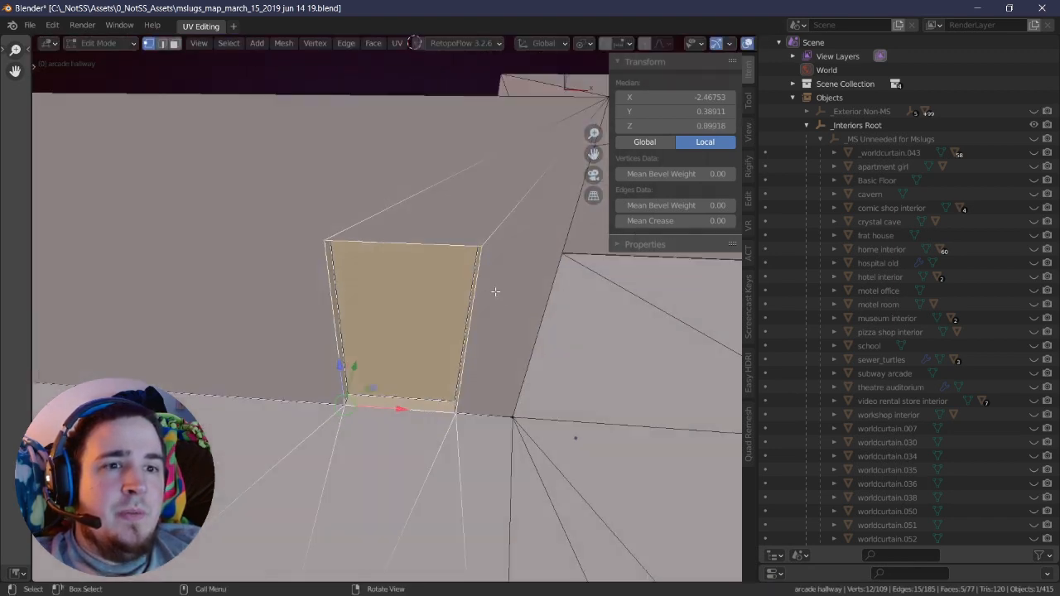
{"action": "key", "text": "s"}
{"action": "key", "text": "x"}
{"action": "right_click", "coordinate": [554, 309]}
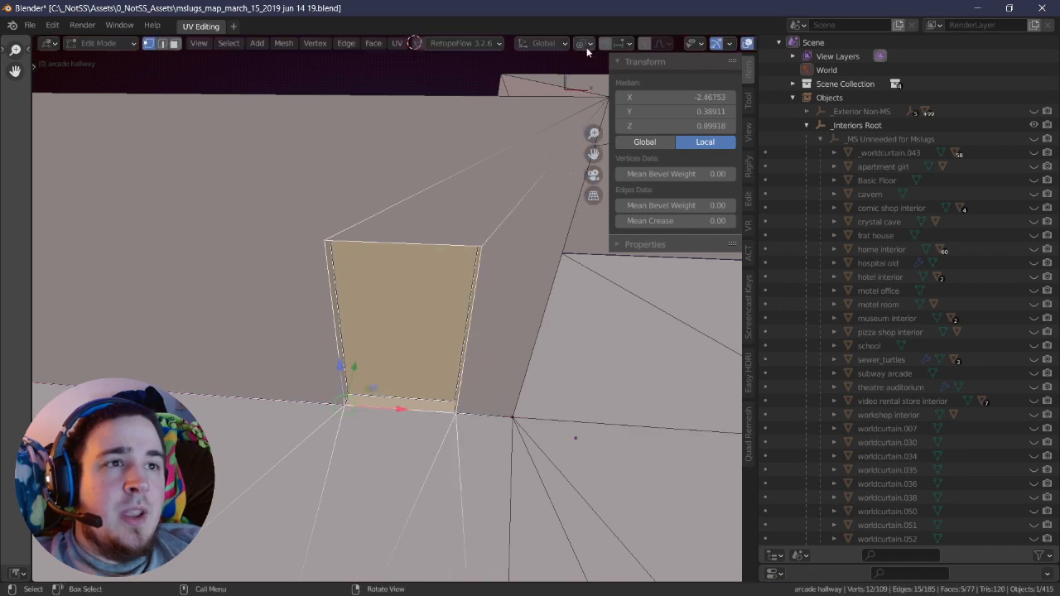
- Set the transform pivot point to Median Point and try scaling the doorway uniformly
{"action": "left_click", "coordinate": [583, 44]}
{"action": "left_click", "coordinate": [617, 104]}
{"action": "middle_click_drag", "start_coordinate": [616, 104], "coordinate": [497, 203]}
{"action": "key", "text": "s"}
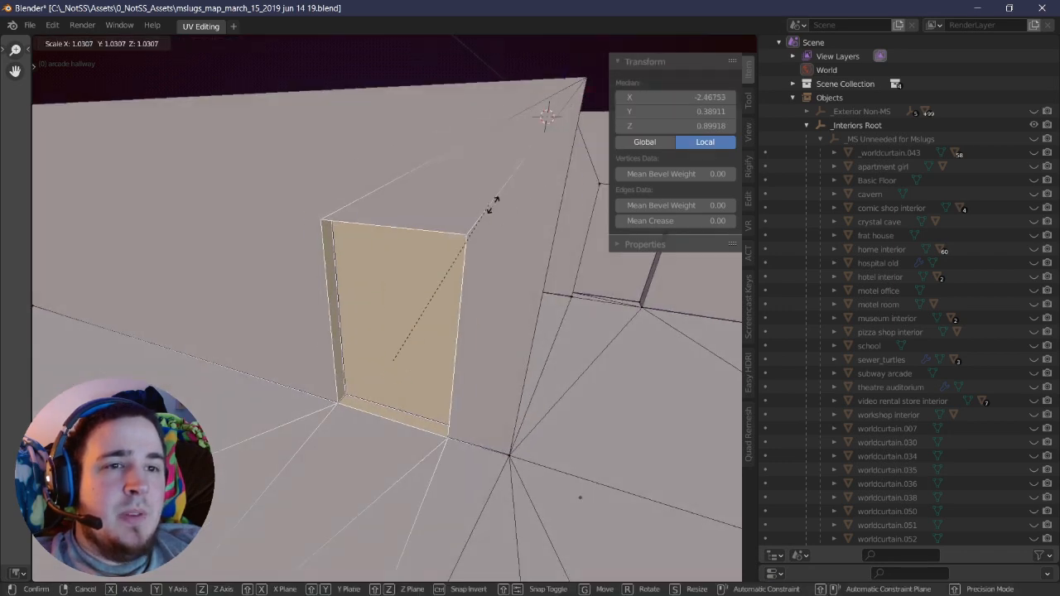
{"action": "left_click", "coordinate": [488, 222]}
{"action": "middle_click_drag", "start_coordinate": [563, 89], "coordinate": [483, 152]}
{"action": "key", "text": "s"}
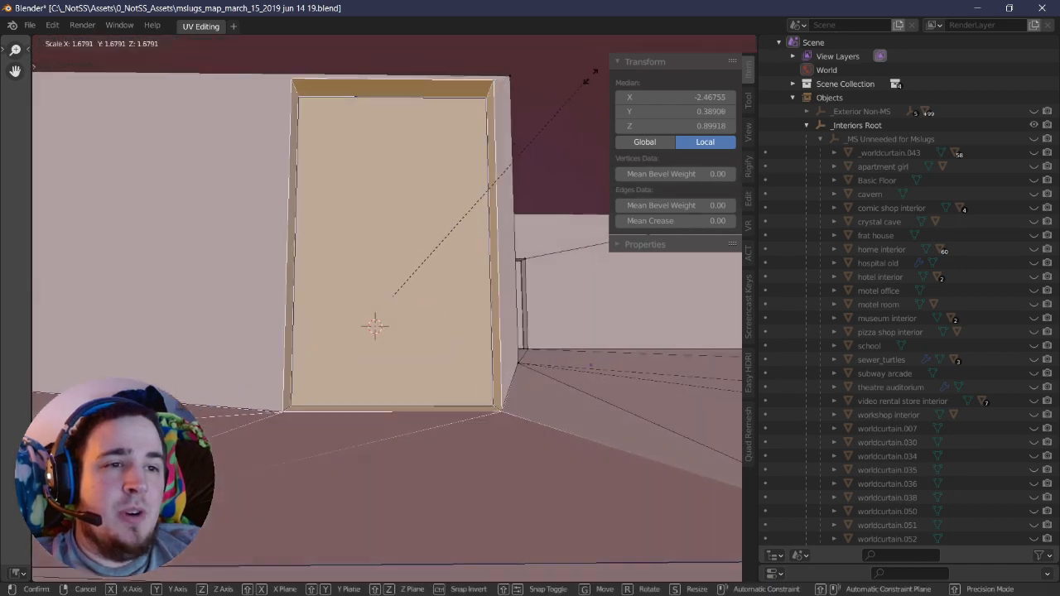
{"action": "key", "text": "Escape"}
- Merge the two floor triangles at the far doorway's threshold into a single quad face
{"action": "middle_click_drag", "start_coordinate": [535, 180], "coordinate": [387, 194]}
{"action": "scroll", "coordinate": [530, 145], "scroll_direction": "down", "scroll_amount": 4}
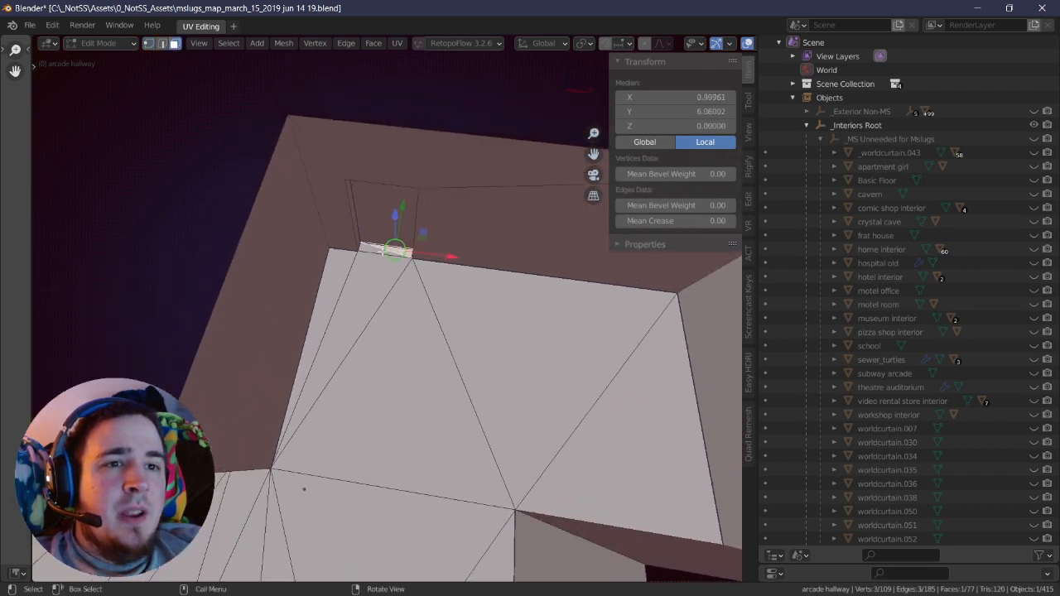
{"action": "key", "text": "alt+a"}
{"action": "mouse_move", "coordinate": [427, 261]}
{"action": "middle_mouse_down"}
{"action": "mouse_move", "coordinate": [413, 281]}
{"action": "mouse_move", "coordinate": [432, 283]}
{"action": "mouse_move", "coordinate": [422, 269]}
{"action": "mouse_move", "coordinate": [372, 262]}
{"action": "mouse_move", "coordinate": [396, 256]}
{"action": "mouse_move", "coordinate": [383, 255]}
{"action": "mouse_move", "coordinate": [411, 266]}
{"action": "middle_mouse_up"}
{"action": "left_click", "coordinate": [414, 282]}
{"action": "key", "text": "h"}
{"action": "key", "text": "ctrl+z"}
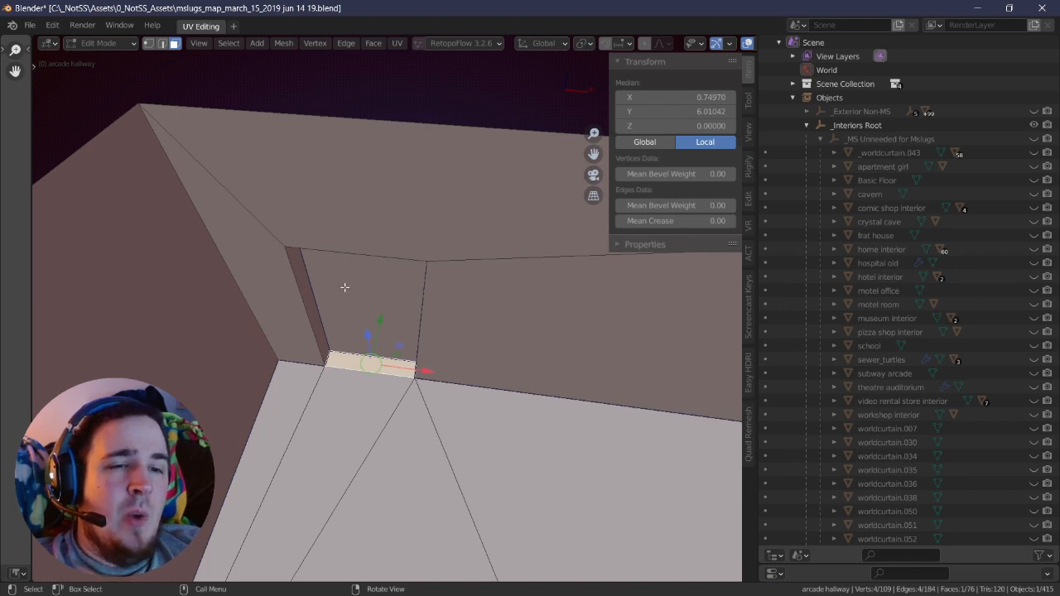
- Try to cut a diagonal edge across the doorway's threshold face with the Knife tool
{"action": "key", "text": "KP_Decimal"}
{"action": "scroll", "coordinate": [346, 289], "scroll_direction": "down", "scroll_amount": 5}
{"action": "middle_click_drag", "start_coordinate": [345, 288], "coordinate": [441, 267]}
{"action": "key", "text": "alt+a"}
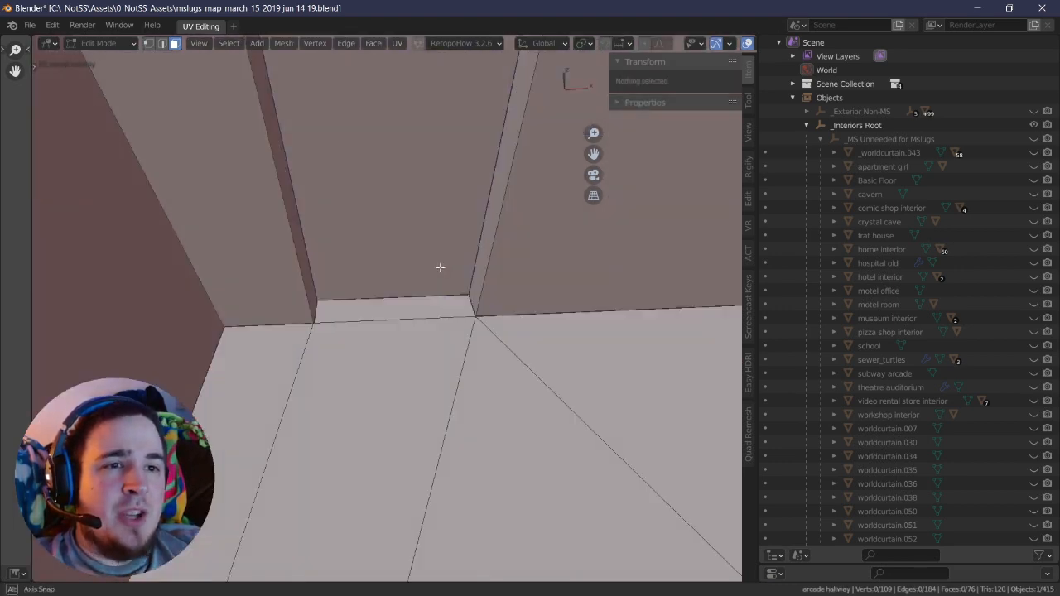
{"action": "left_click", "coordinate": [395, 308]}
{"action": "middle_click_drag", "start_coordinate": [396, 308], "coordinate": [343, 249]}
{"action": "left_click", "coordinate": [149, 43]}
{"action": "middle_click_drag", "start_coordinate": [332, 188], "coordinate": [211, 93]}
{"action": "middle_click_drag", "start_coordinate": [319, 179], "coordinate": [339, 199]}
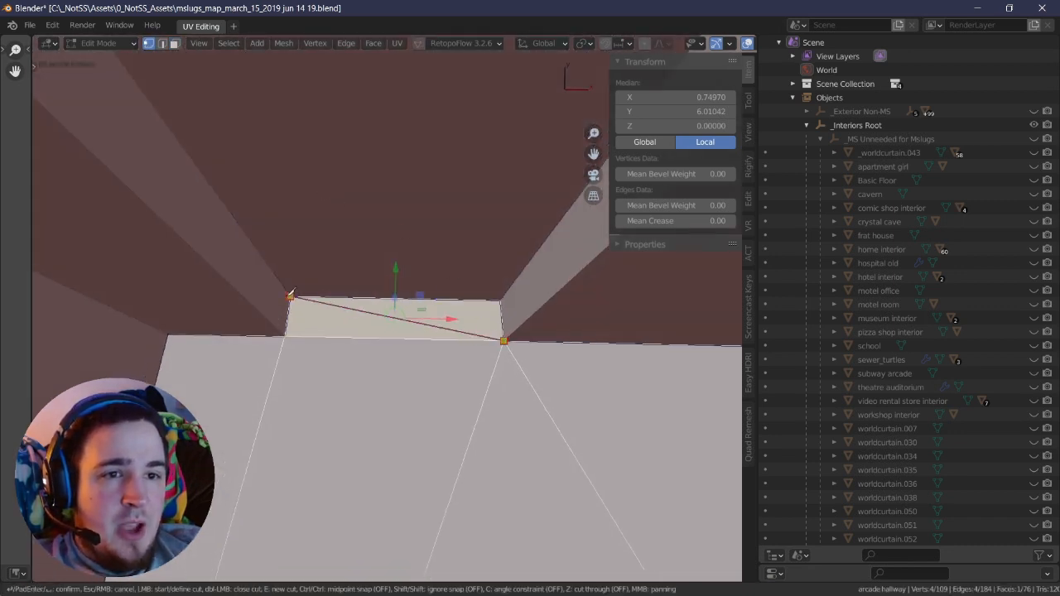
{"action": "middle_click_drag", "start_coordinate": [489, 307], "coordinate": [469, 265]}
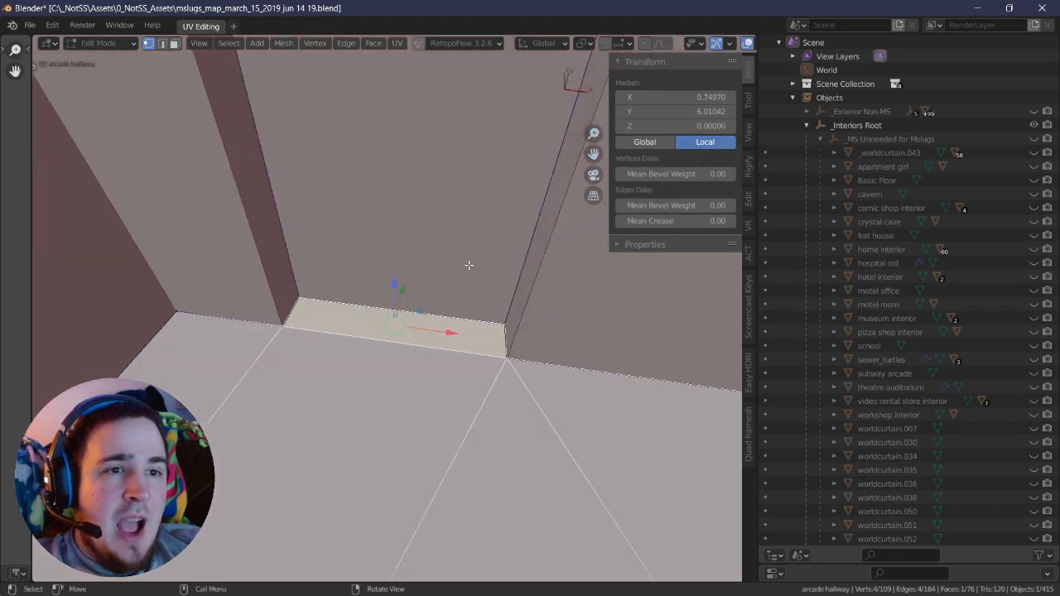
- Triangulate the doorway's threshold face and undo the triangulation
{"action": "left_click", "coordinate": [410, 320]}
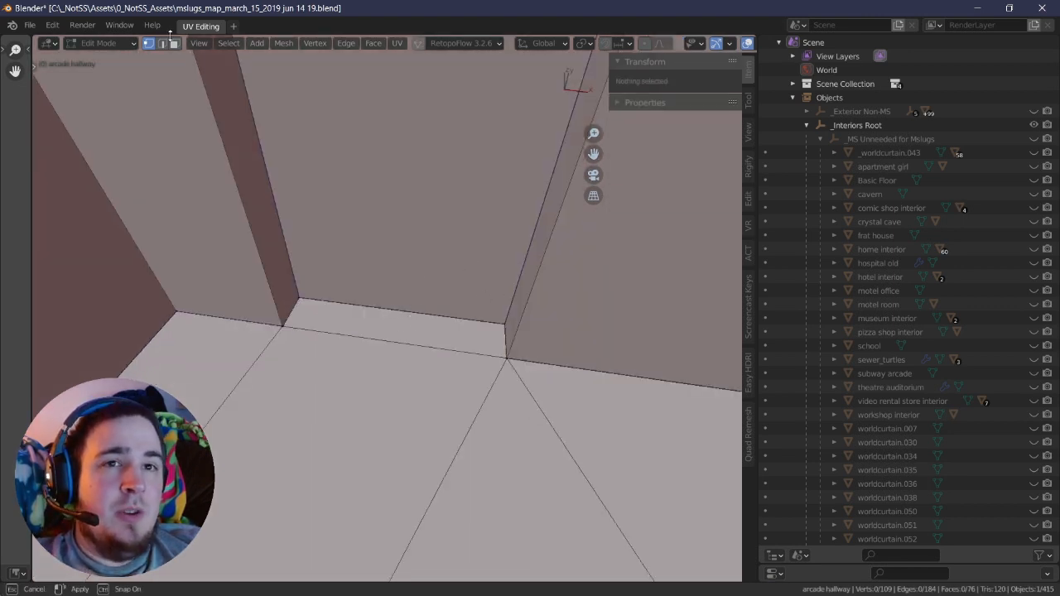
{"action": "middle_click_drag", "start_coordinate": [355, 176], "coordinate": [362, 220]}
{"action": "left_click", "coordinate": [389, 314]}
{"action": "middle_click_drag", "start_coordinate": [389, 314], "coordinate": [490, 288]}
{"action": "key", "text": "ctrl+t"}
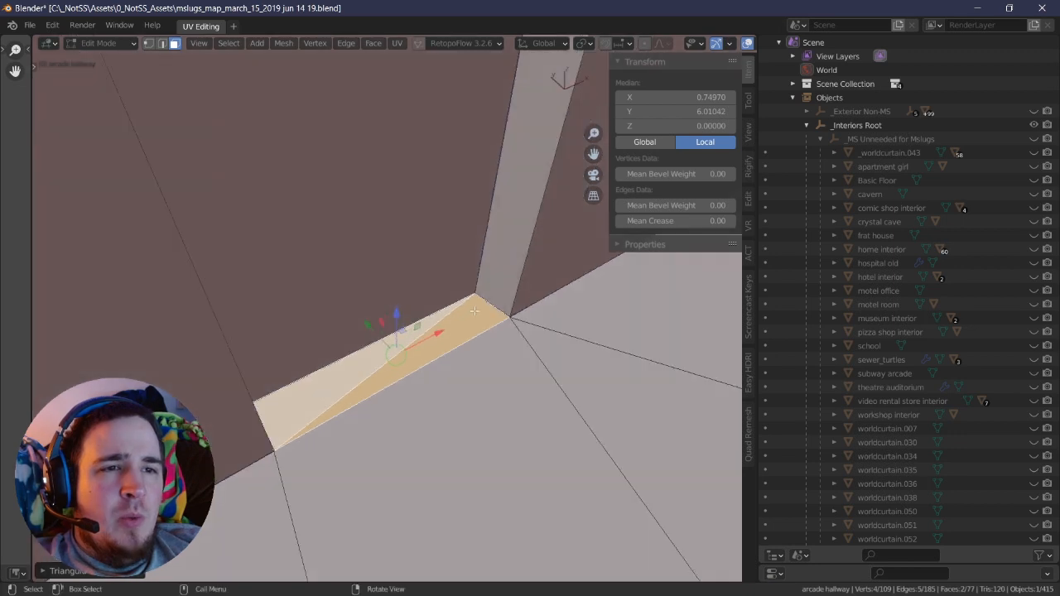
{"action": "middle_click_drag", "start_coordinate": [413, 313], "coordinate": [250, 165]}
{"action": "key", "text": "ctrl+z"}
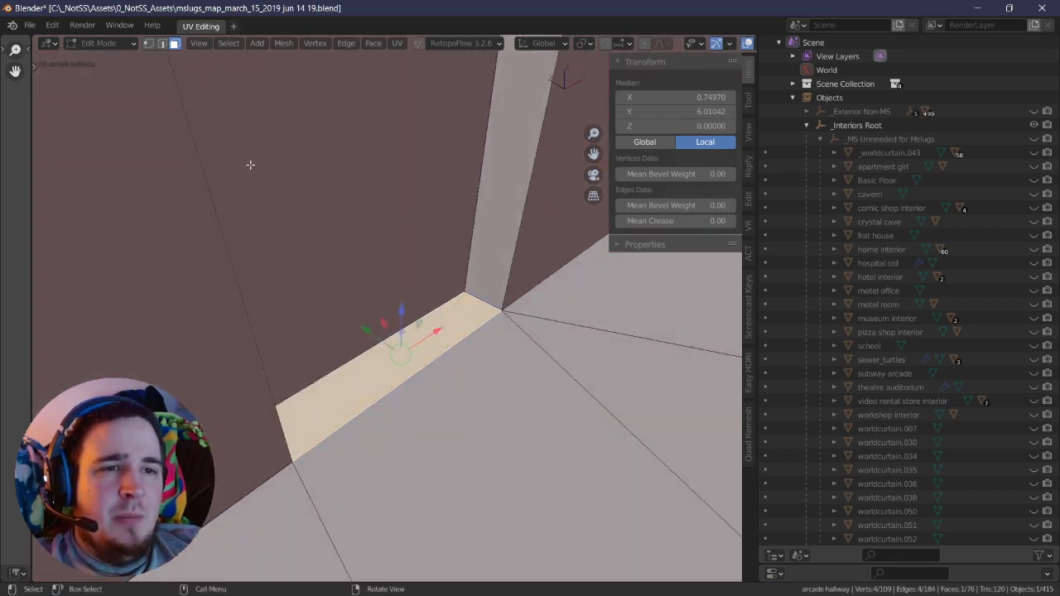
- Raise the threshold's front corner vertex, beside the longer wall, to about 0.228 in local Z
{"action": "left_click", "coordinate": [146, 44]}
{"action": "left_click", "coordinate": [483, 300]}
{"action": "left_click_drag", "start_coordinate": [506, 286], "coordinate": [469, 229]}
{"action": "middle_click_drag", "start_coordinate": [464, 234], "coordinate": [407, 242]}
{"action": "middle_click_drag", "start_coordinate": [334, 331], "coordinate": [353, 236]}
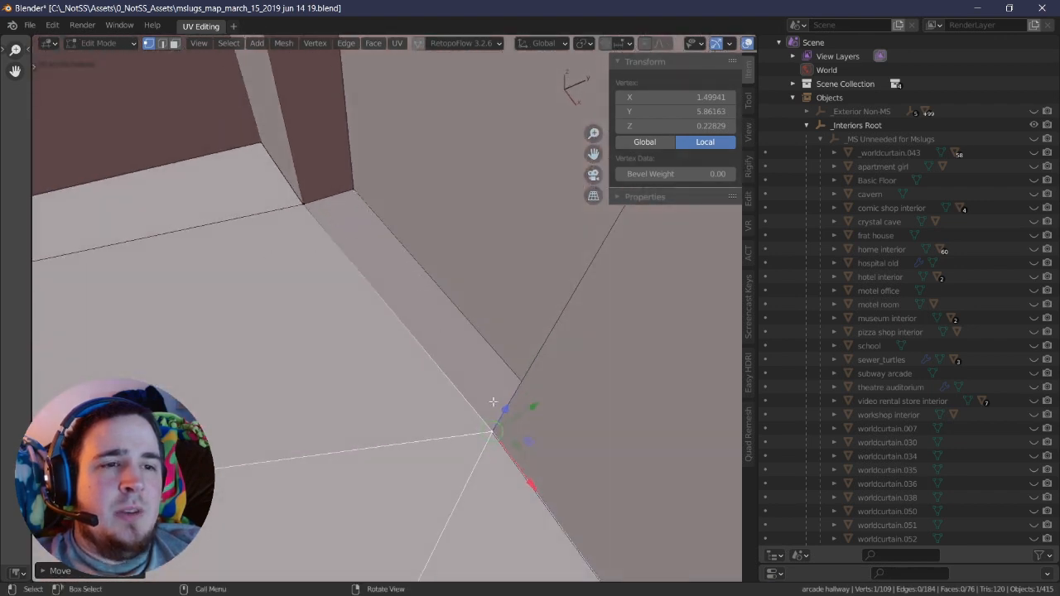
- Try triangulating the warped threshold face, undo it, and try a Knife cut from its back corner to the raised corner
{"action": "left_click", "coordinate": [174, 43]}
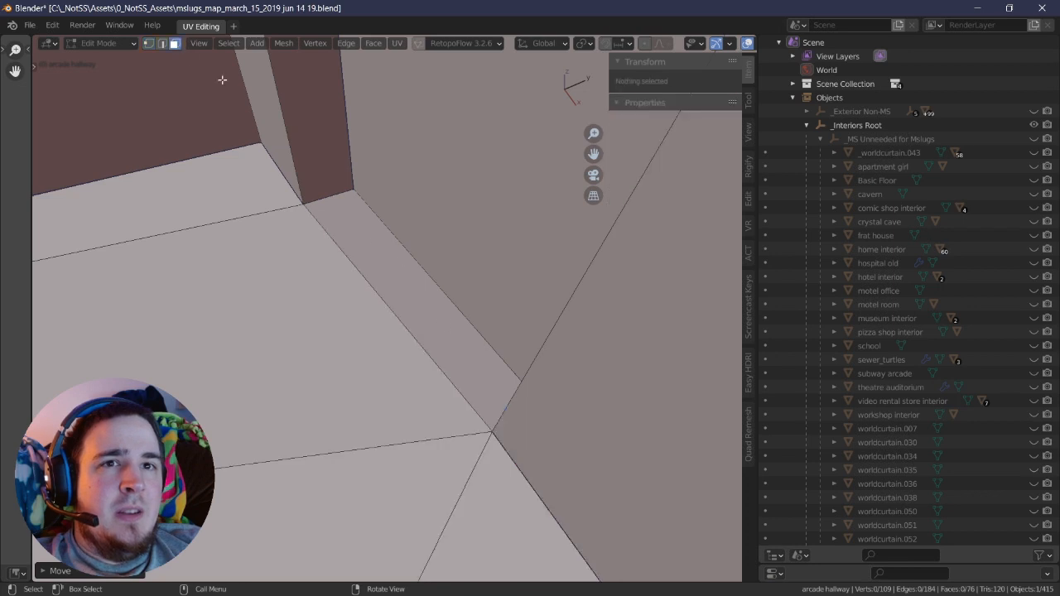
{"action": "left_click", "coordinate": [384, 249]}
{"action": "mouse_move", "coordinate": [384, 248]}
{"action": "middle_mouse_down"}
{"action": "mouse_move", "coordinate": [469, 273]}
{"action": "mouse_move", "coordinate": [473, 286]}
{"action": "mouse_move", "coordinate": [591, 219]}
{"action": "mouse_move", "coordinate": [343, 307]}
{"action": "mouse_move", "coordinate": [289, 279]}
{"action": "mouse_move", "coordinate": [387, 265]}
{"action": "middle_mouse_up"}
{"action": "key", "text": "ctrl+t"}
{"action": "key", "text": "ctrl+z"}
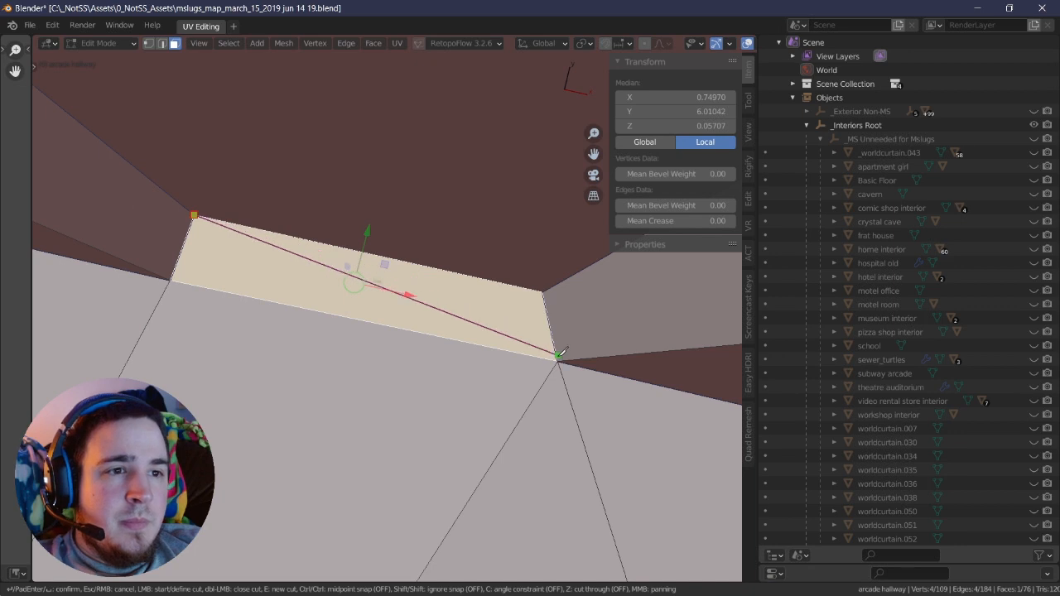
{"action": "middle_click_drag", "start_coordinate": [558, 360], "coordinate": [549, 352]}
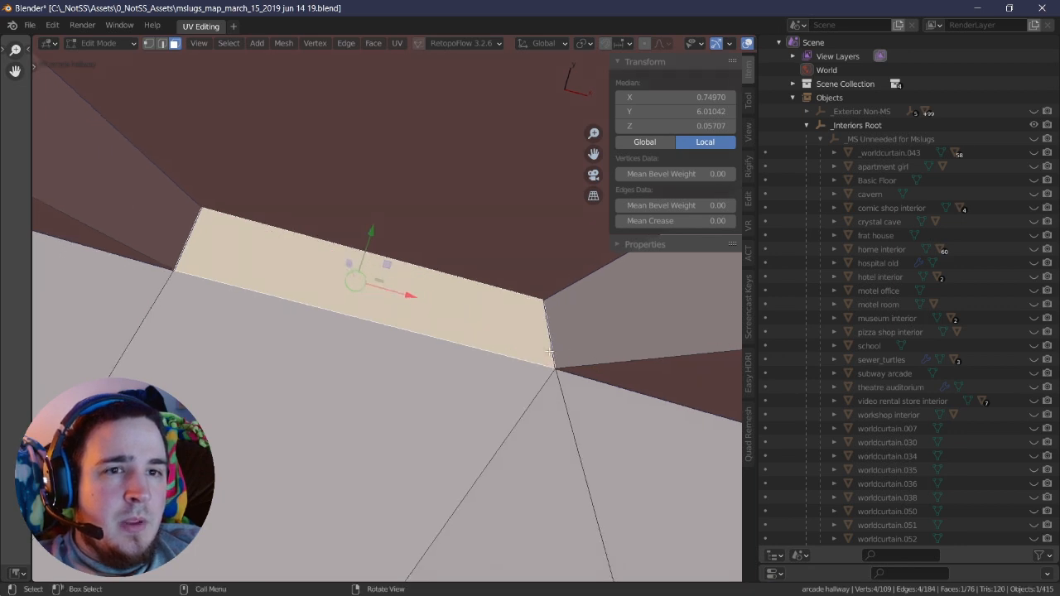
- Isolate the threshold face by hiding everything else and knife a diagonal edge from its back corner to the raised corner
{"action": "key", "text": "shift+h"}
{"action": "left_click", "coordinate": [149, 43]}
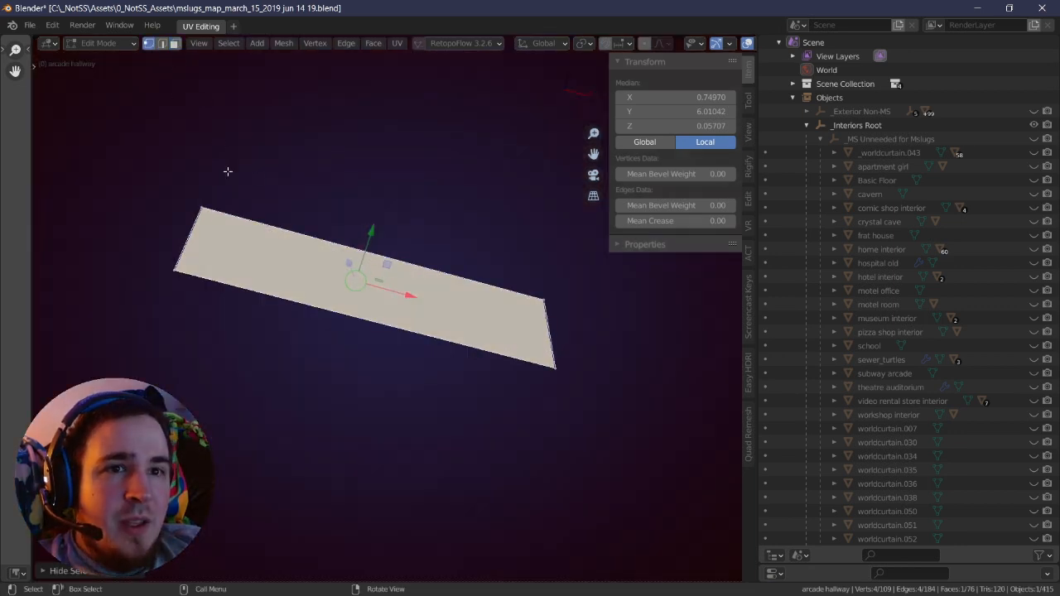
{"action": "left_click", "coordinate": [199, 204]}
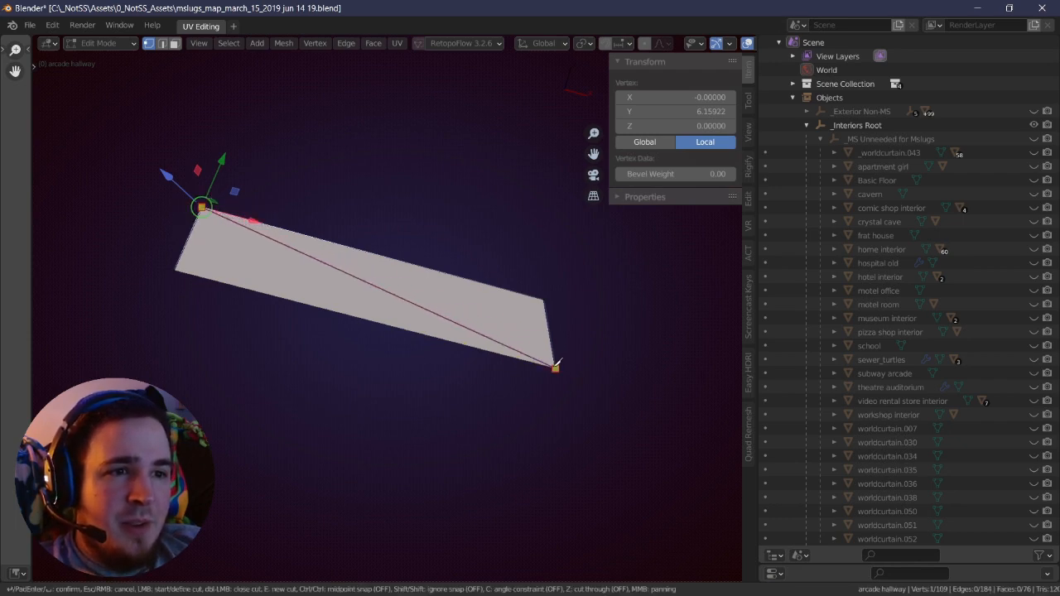
{"action": "key", "text": "Return"}
{"action": "middle_click_drag", "start_coordinate": [555, 365], "coordinate": [481, 286]}
- Undo and redo the isolated face's diagonal split to compare how it bends, finishing with an undo
{"action": "key", "text": "ctrl+z"}
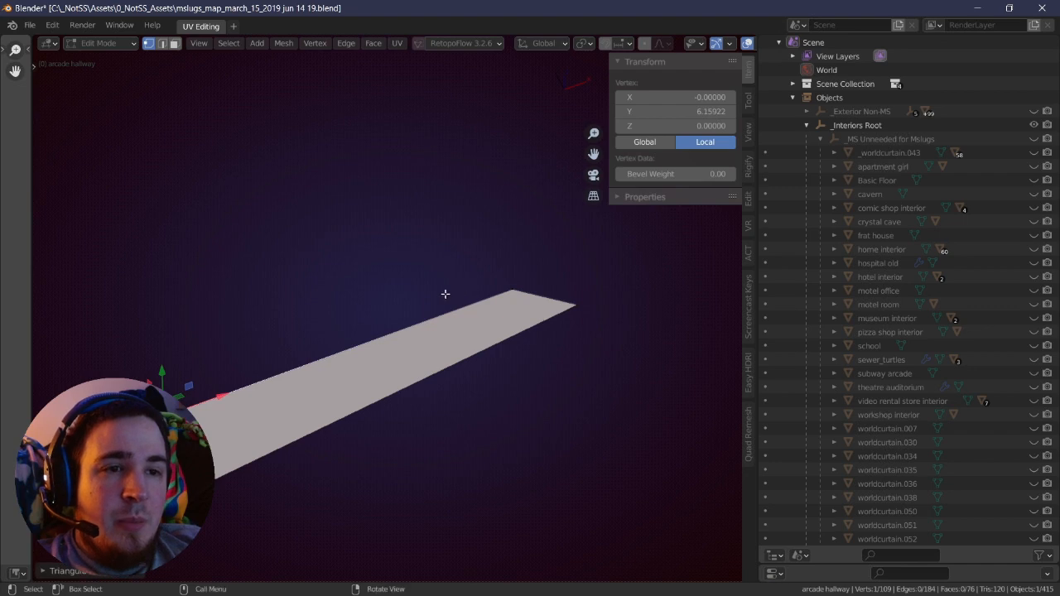
{"action": "key", "text": "ctrl+z"}
{"action": "key", "text": "ctrl+shift+z"}
{"action": "key", "text": "ctrl+shift+z"}
{"action": "middle_click_drag", "start_coordinate": [447, 295], "coordinate": [408, 267]}
{"action": "key", "text": "ctrl+z"}
- Reveal the hidden geometry and undo the threshold edits back through the corner vertex's raise
{"action": "key", "text": "alt+h"}
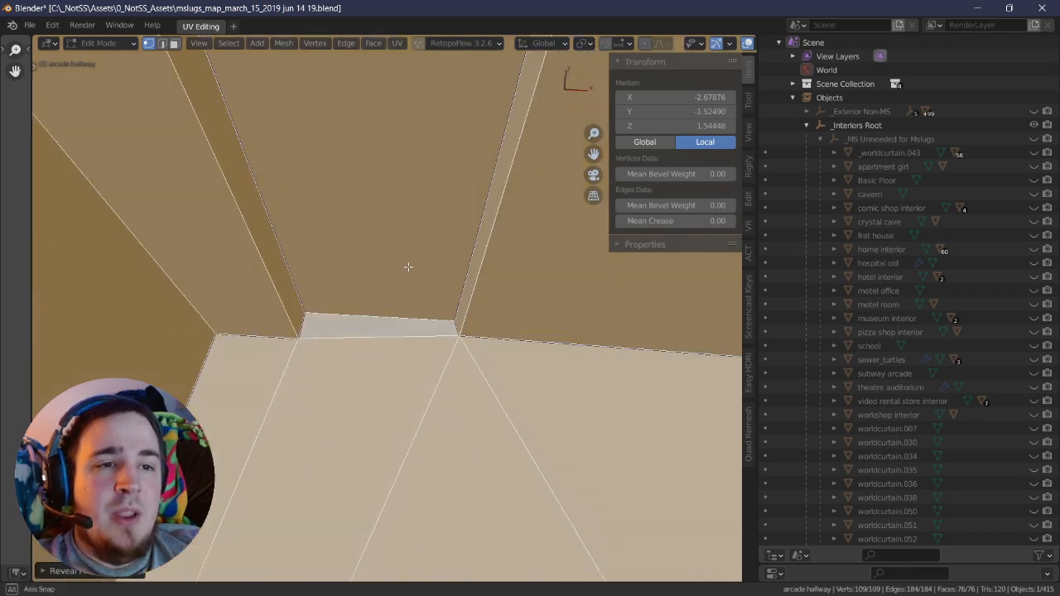
{"action": "key", "text": "ctrl+z"}
{"action": "key", "text": "ctrl+z"}
{"action": "key", "text": "ctrl+z"}
{"action": "key", "text": "ctrl+z"}
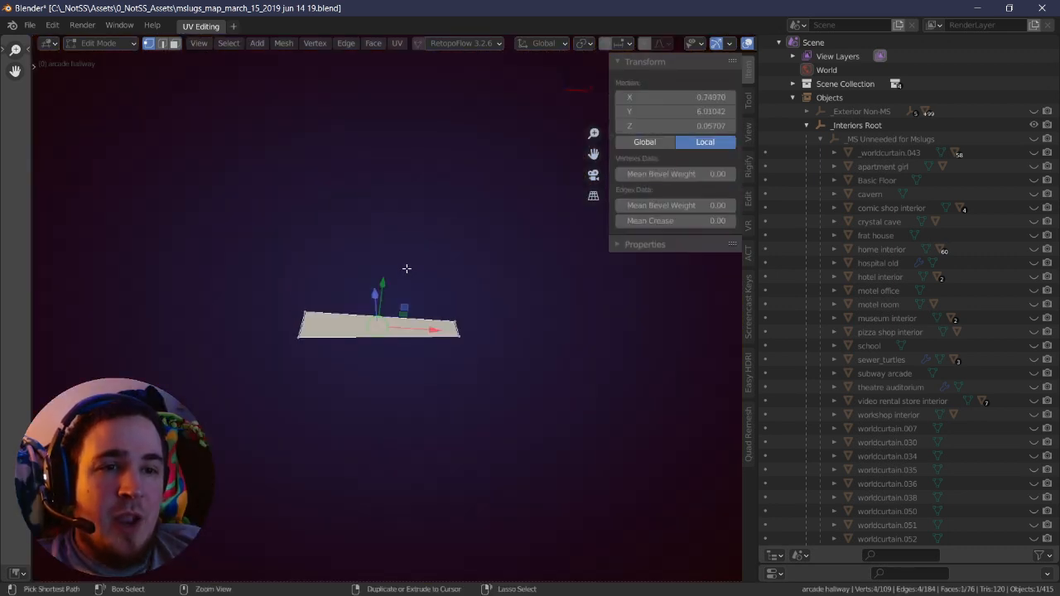
{"action": "key", "text": "ctrl+z"}
{"action": "key", "text": "ctrl+z"}
{"action": "key", "text": "ctrl+z"}
{"action": "key", "text": "ctrl+z"}
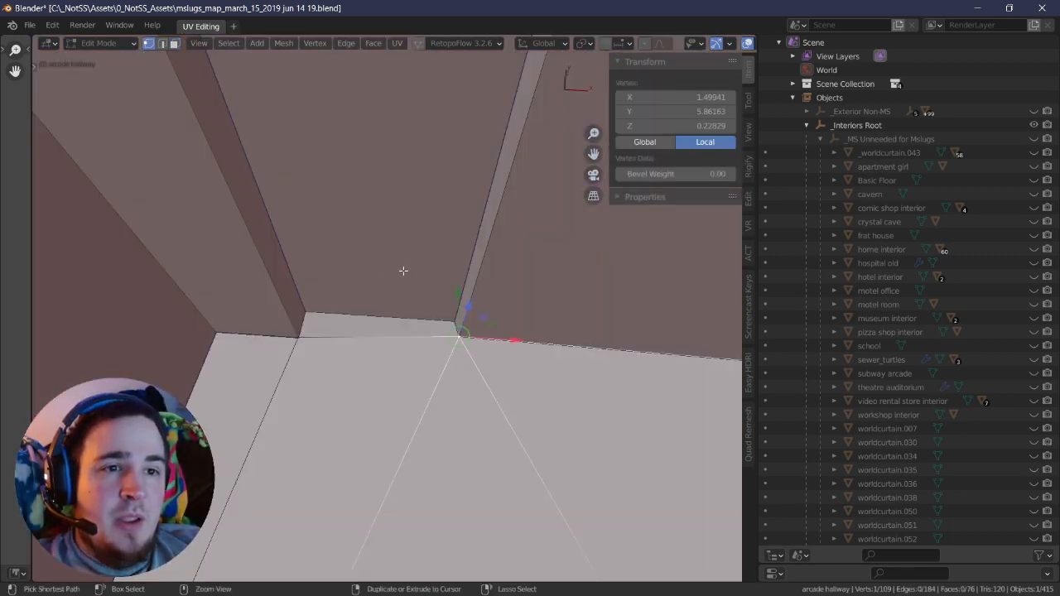
{"action": "scroll", "coordinate": [404, 270], "scroll_direction": "down", "scroll_amount": 5}
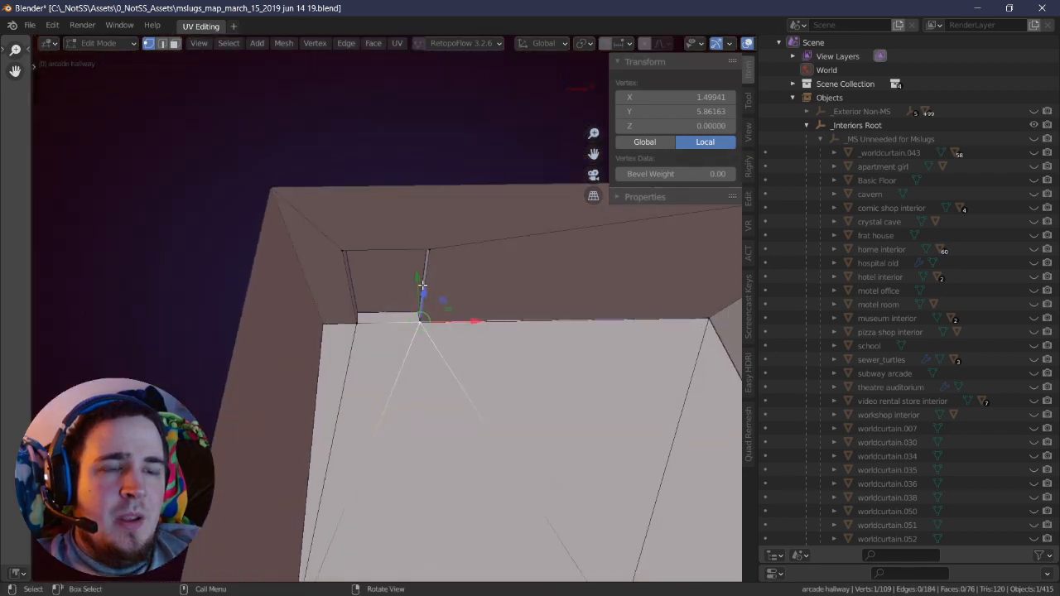
- Return the hallway to Object Mode and unhide all hidden objects in the scene
{"action": "mouse_move", "coordinate": [431, 283]}
{"action": "middle_mouse_down"}
{"action": "mouse_move", "coordinate": [409, 298]}
{"action": "mouse_move", "coordinate": [438, 298]}
{"action": "mouse_move", "coordinate": [393, 298]}
{"action": "mouse_move", "coordinate": [407, 269]}
{"action": "mouse_move", "coordinate": [412, 291]}
{"action": "middle_mouse_up"}
{"action": "key", "text": "Tab"}
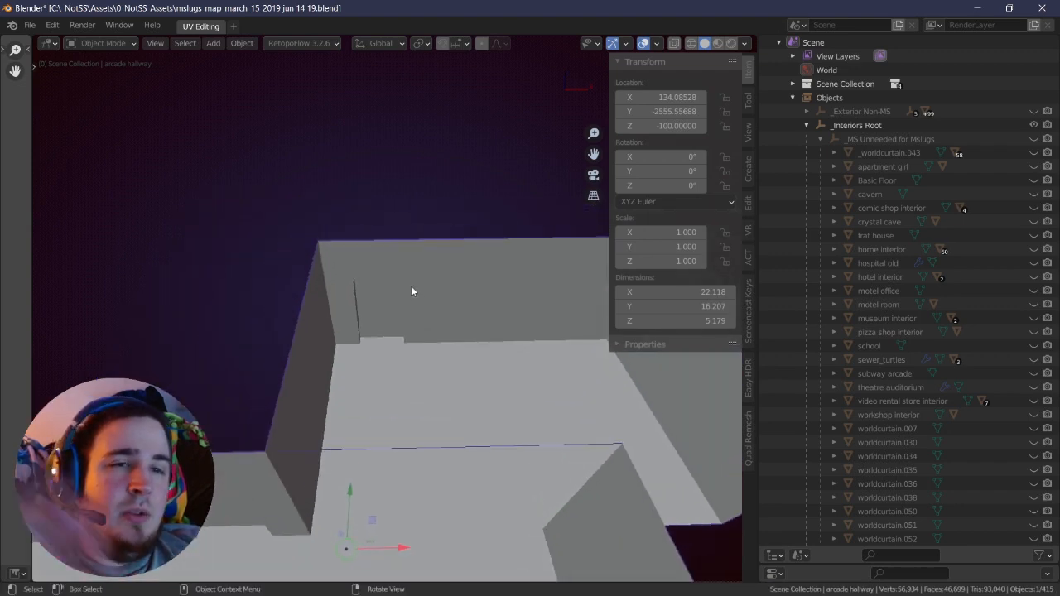
{"action": "middle_click_drag", "start_coordinate": [411, 291], "coordinate": [443, 280]}
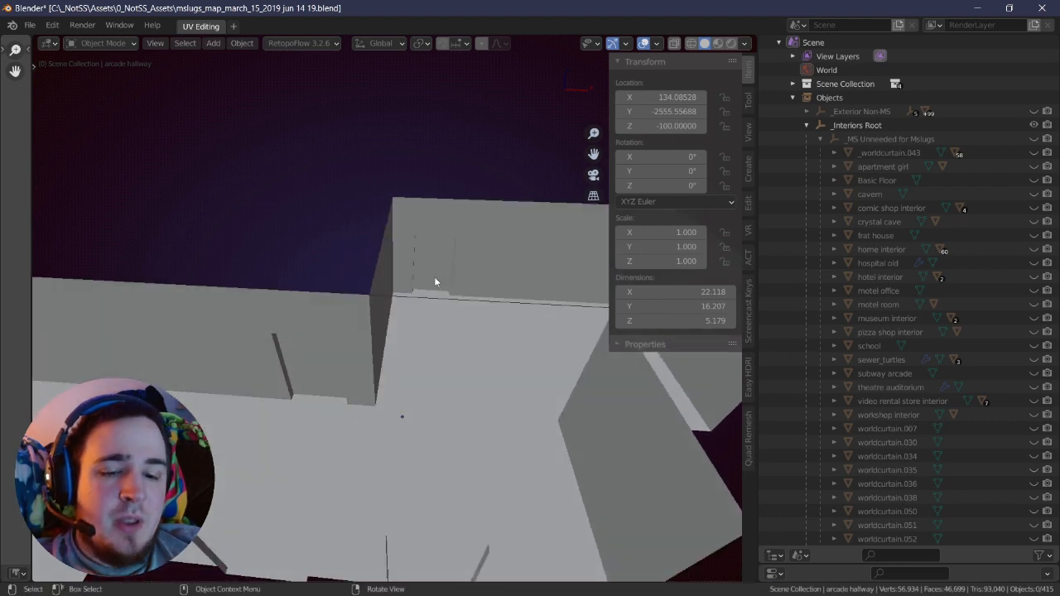
{"action": "key", "text": "alt+h"}
{"action": "right_click_drag", "start_coordinate": [430, 277], "coordinate": [418, 295]}
- Select the arcade hallway object, enter Edit Mode, and select its mesh geometry
{"action": "left_click", "coordinate": [440, 325]}
{"action": "scroll", "coordinate": [439, 322], "scroll_direction": "down", "scroll_amount": 4}
{"action": "key", "text": "g"}
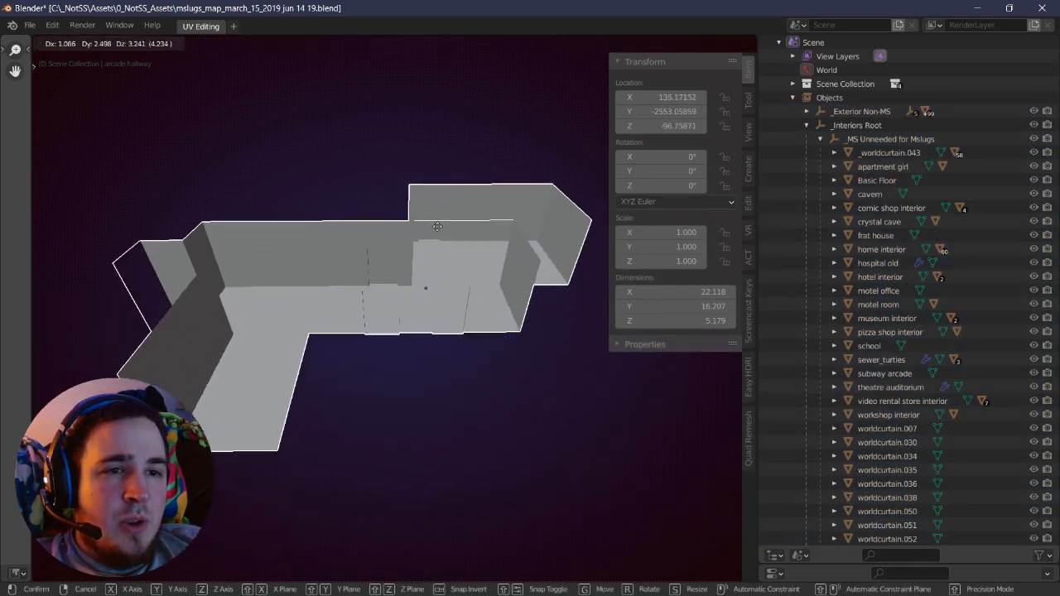
{"action": "right_click", "coordinate": [415, 247]}
{"action": "key", "text": "Tab"}
{"action": "mouse_move", "coordinate": [412, 249]}
{"action": "right_mouse_down"}
{"action": "mouse_move", "coordinate": [418, 285]}
{"action": "mouse_move", "coordinate": [392, 245]}
{"action": "right_mouse_up"}
{"action": "key", "text": "a"}
{"action": "key", "text": "a"}
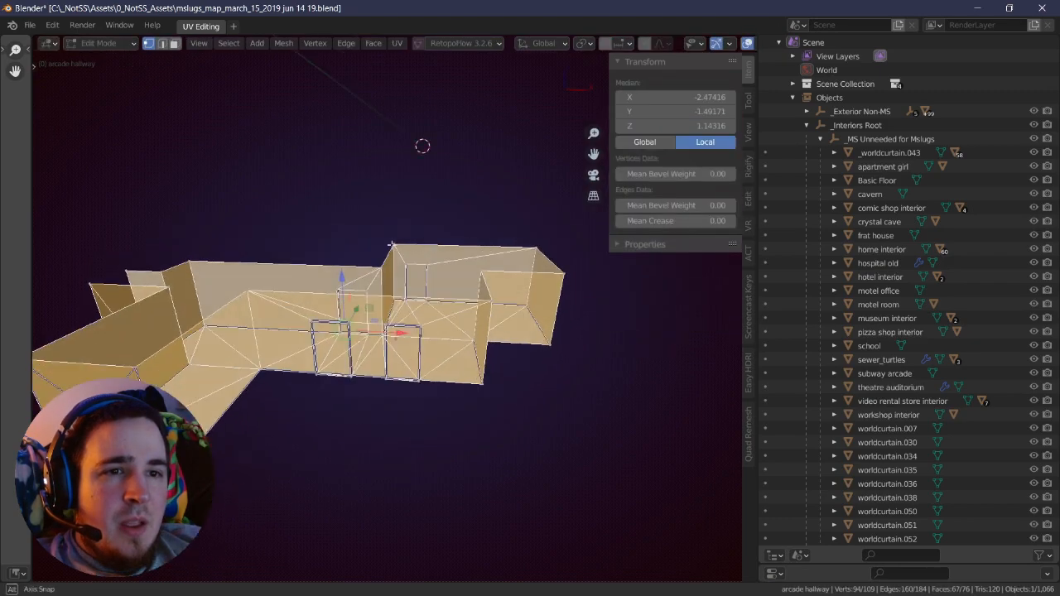
- Reveal all mesh geometry and examine the hallway's overall layout from above
{"action": "middle_click_drag", "start_coordinate": [392, 246], "coordinate": [410, 373]}
{"action": "key", "text": "alt+h"}
{"action": "scroll", "coordinate": [394, 279], "scroll_direction": "up", "scroll_amount": 6}
{"action": "scroll", "coordinate": [354, 295], "scroll_direction": "down", "scroll_amount": 3}
{"action": "scroll", "coordinate": [378, 296], "scroll_direction": "up", "scroll_amount": 2}
{"action": "scroll", "coordinate": [424, 245], "scroll_direction": "up", "scroll_amount": 4}
{"action": "scroll", "coordinate": [435, 281], "scroll_direction": "down", "scroll_amount": 3}
{"action": "scroll", "coordinate": [414, 356], "scroll_direction": "down", "scroll_amount": 4}
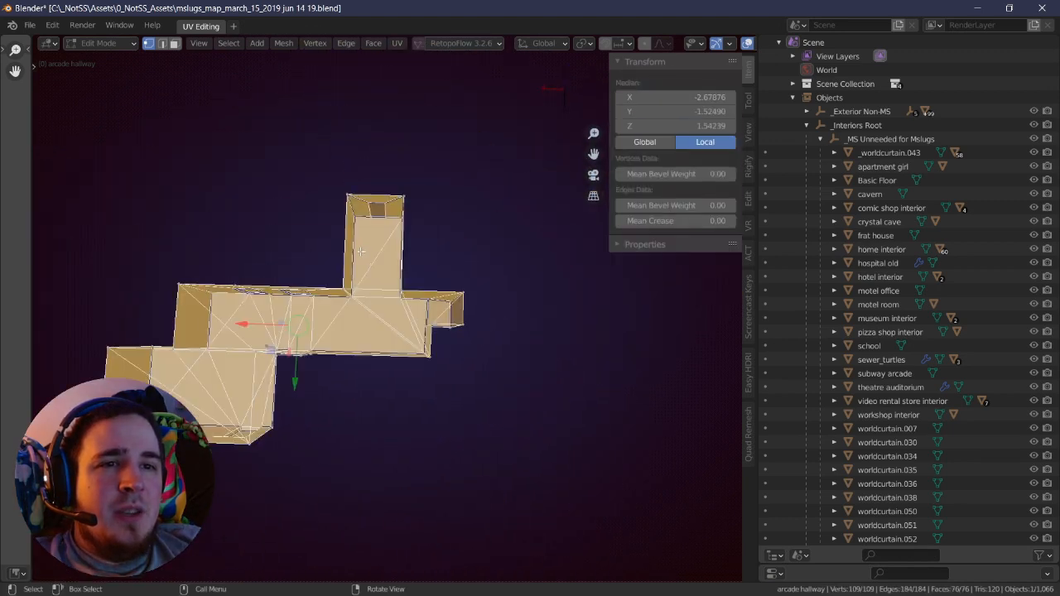
- Move the branch corridor and the hallway's end with its alcove outward along X to lengthen the hallway
{"action": "key", "text": "alt+a"}
{"action": "key", "text": "b"}
{"action": "left_click_drag", "start_coordinate": [322, 182], "coordinate": [522, 387]}
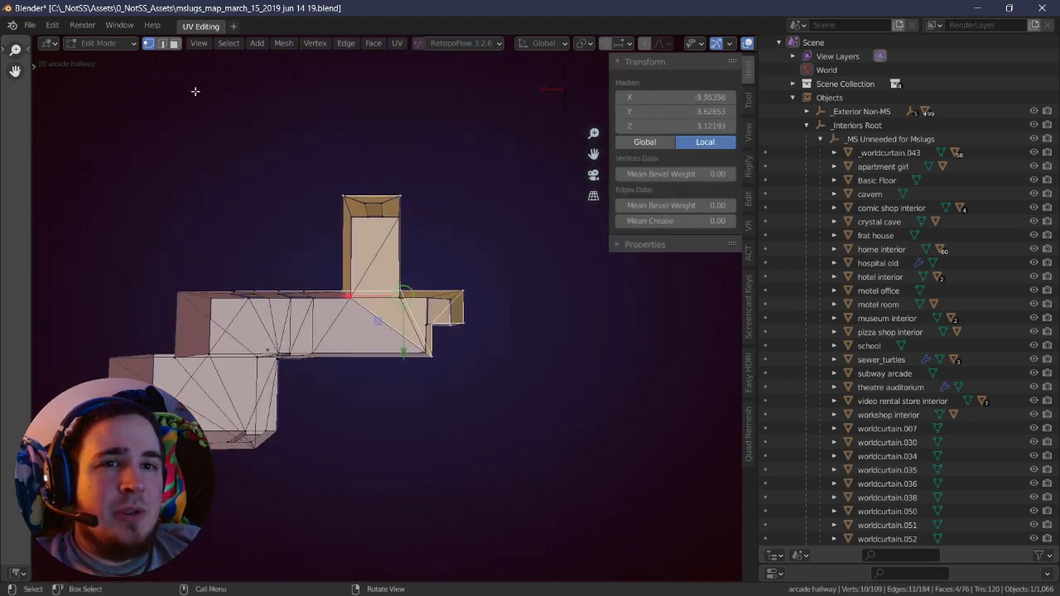
{"action": "middle_click_drag", "start_coordinate": [256, 131], "coordinate": [356, 170]}
{"action": "left_click_drag", "start_coordinate": [355, 169], "coordinate": [568, 414]}
{"action": "middle_click_drag", "start_coordinate": [568, 414], "coordinate": [497, 323]}
{"action": "key", "text": "g"}
{"action": "key", "text": "x"}
{"action": "left_click", "coordinate": [432, 304]}
- Move the hallway's doorway-side wall, together with the branch corridor, inward along Y to narrow the hallway
{"action": "key", "text": "alt+a"}
{"action": "key", "text": "b"}
{"action": "left_click_drag", "start_coordinate": [177, 183], "coordinate": [645, 302]}
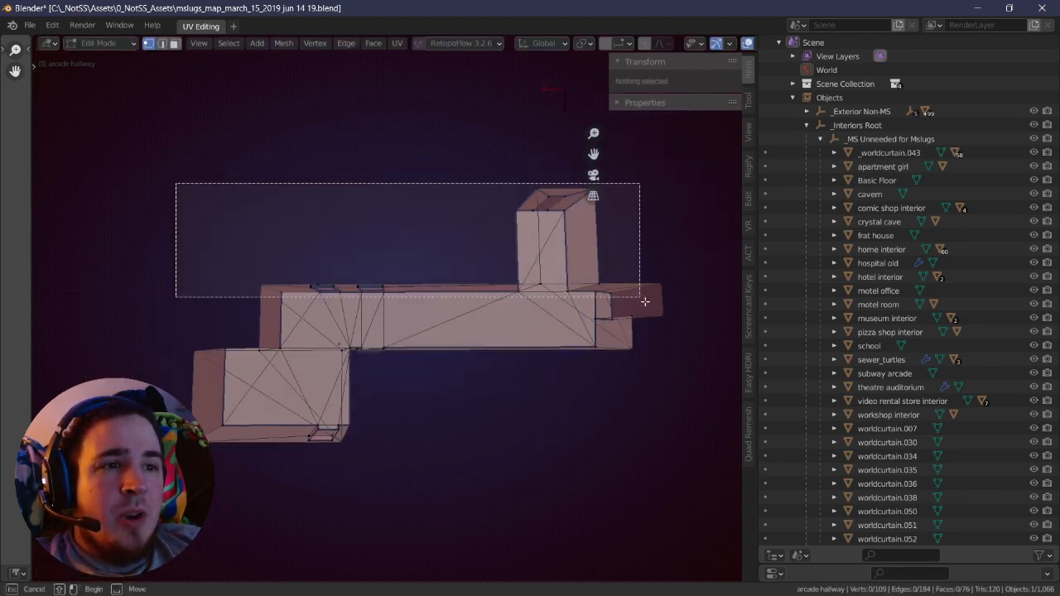
{"action": "left_click_drag", "start_coordinate": [688, 329], "coordinate": [688, 330]}
{"action": "middle_click_drag", "start_coordinate": [688, 329], "coordinate": [446, 286]}
{"action": "left_click_drag", "start_coordinate": [446, 343], "coordinate": [452, 353]}
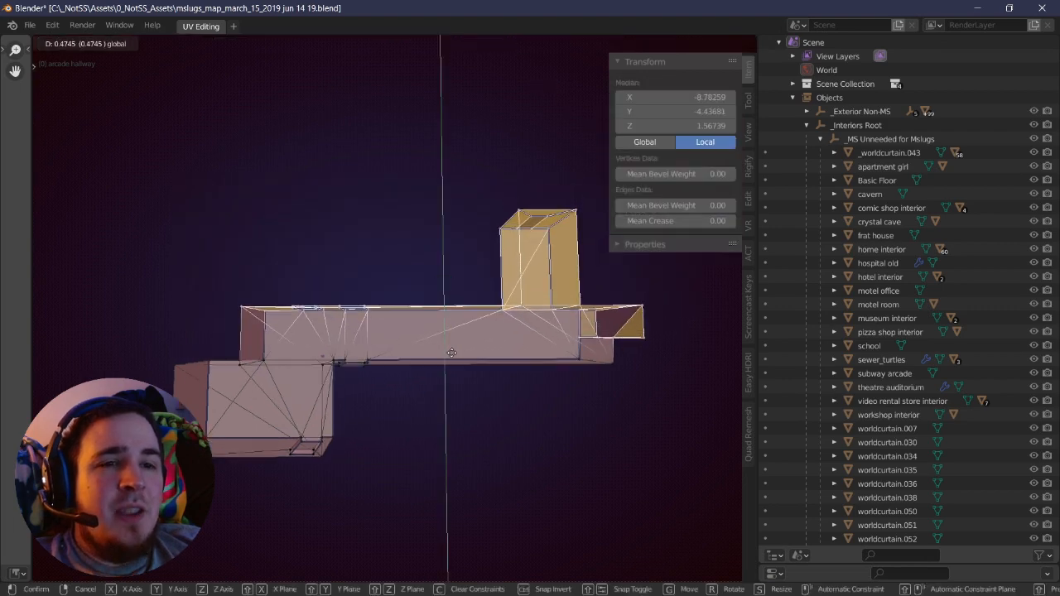
{"action": "left_click", "coordinate": [454, 357]}
- Move the end of the branch corridor outward to lengthen that corridor
{"action": "key", "text": "alt+a"}
{"action": "middle_click_drag", "start_coordinate": [452, 300], "coordinate": [424, 310]}
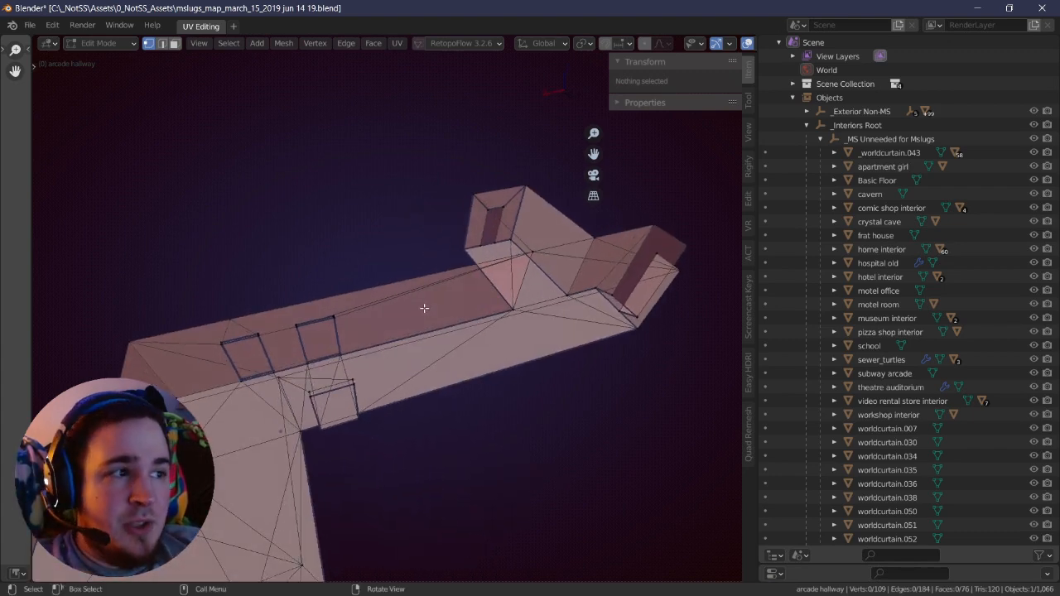
{"action": "middle_click_drag", "start_coordinate": [413, 304], "coordinate": [319, 197]}
{"action": "key", "text": "a"}
{"action": "key", "text": "b"}
{"action": "left_click_drag", "start_coordinate": [319, 197], "coordinate": [568, 315]}
{"action": "middle_click_drag", "start_coordinate": [569, 315], "coordinate": [378, 299]}
{"action": "key", "text": "g"}
{"action": "key", "text": "z"}
{"action": "left_click", "coordinate": [434, 294]}
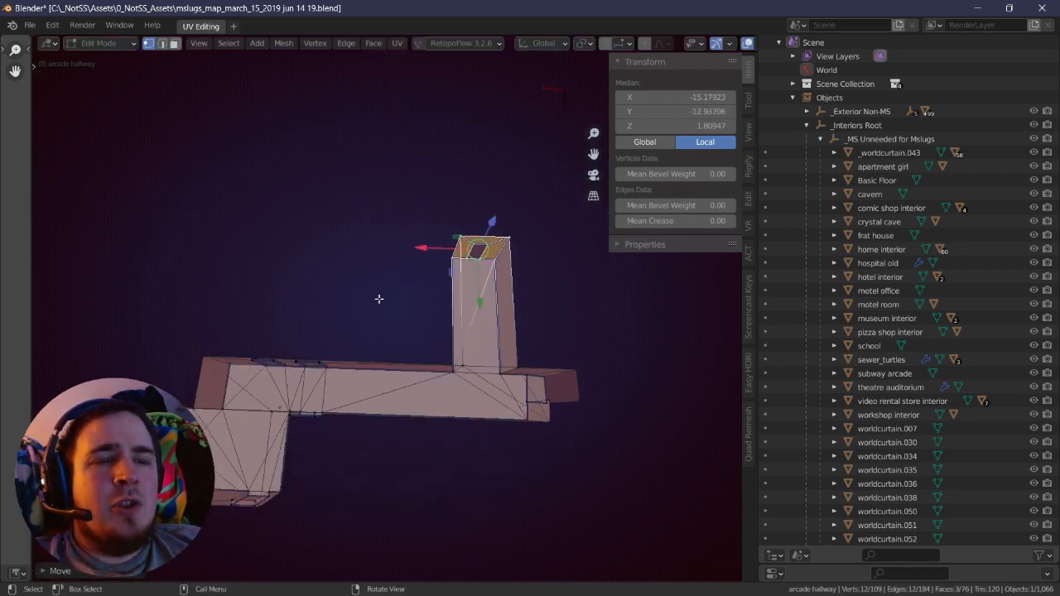
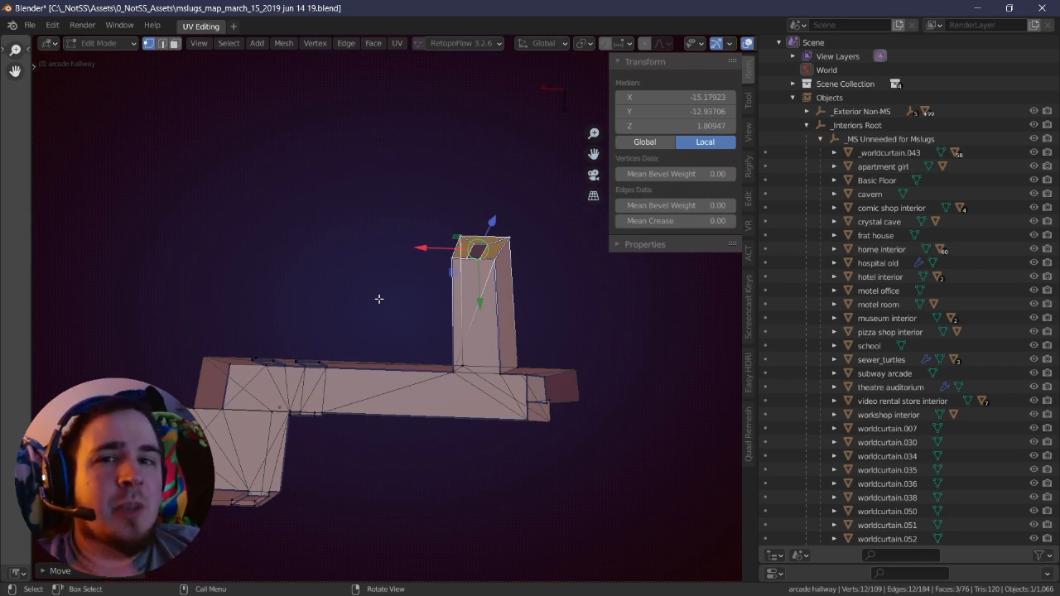
- Move the outer walls at the hallway's opposite end inward along X, to a median X of about 4.98
{"action": "middle_click_drag", "start_coordinate": [378, 292], "coordinate": [296, 285]}
{"action": "scroll", "coordinate": [432, 228], "scroll_direction": "up", "scroll_amount": 3}
{"action": "key", "text": "a"}
{"action": "key", "text": "alt+a"}
{"action": "key", "text": "a"}
{"action": "key", "text": "alt+a"}
{"action": "key", "text": "b"}
{"action": "left_click_drag", "start_coordinate": [135, 216], "coordinate": [298, 381]}
{"action": "middle_click_drag", "start_coordinate": [299, 381], "coordinate": [279, 317]}
{"action": "left_click_drag", "start_coordinate": [267, 311], "coordinate": [288, 313]}
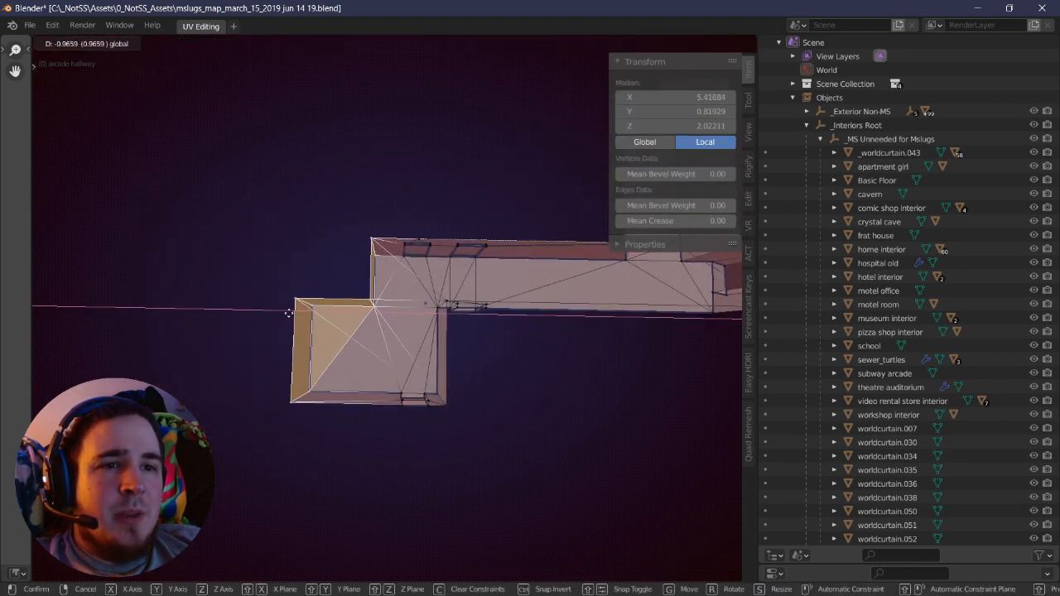
{"action": "left_click", "coordinate": [295, 316]}
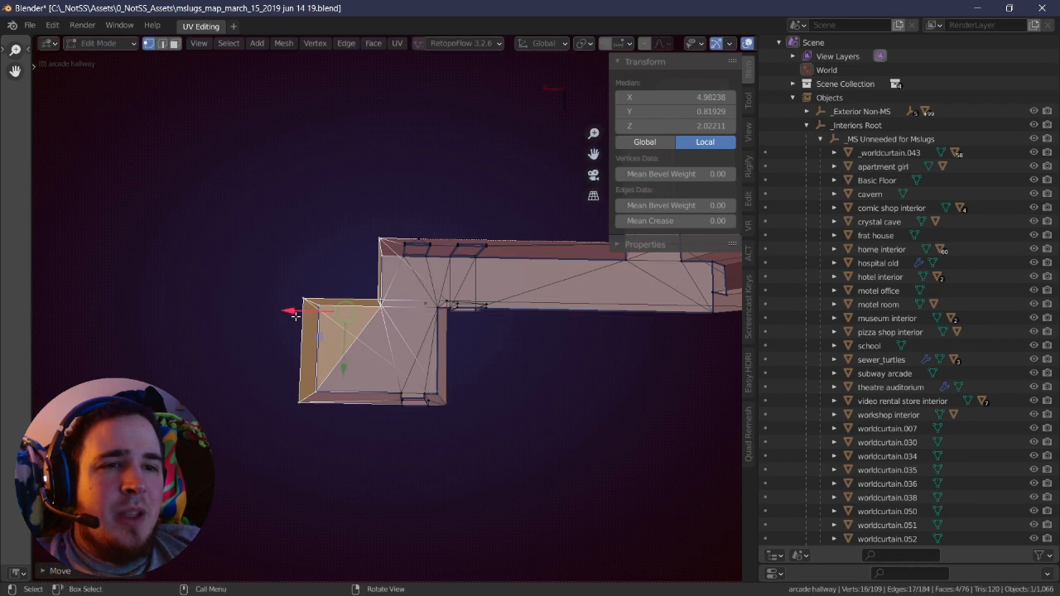
{"action": "key", "text": "alt+a"}
- Examine the reshaped hallway's doorways, branch corridor and end alcove from inside and above
{"action": "middle_click_drag", "start_coordinate": [303, 307], "coordinate": [357, 356]}
{"action": "middle_click_drag", "start_coordinate": [426, 387], "coordinate": [180, 206]}
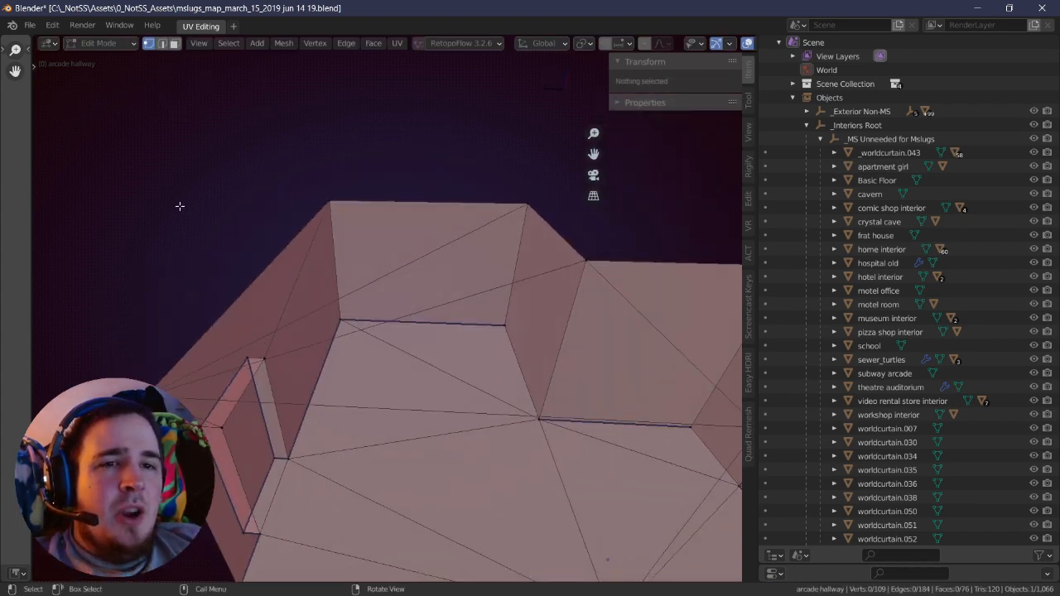
{"action": "middle_click_drag", "start_coordinate": [336, 224], "coordinate": [361, 324]}
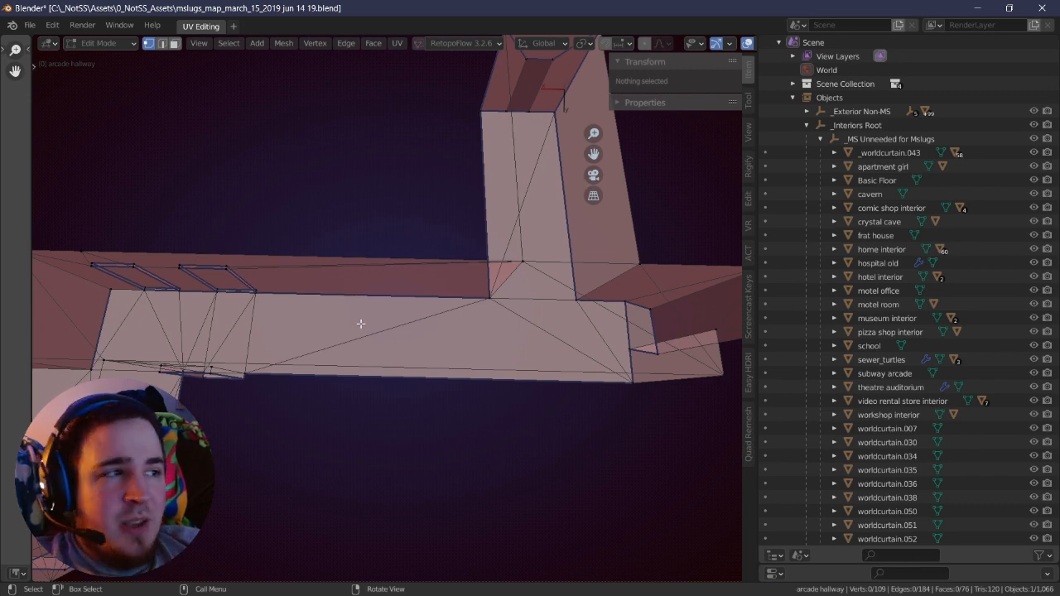
{"action": "scroll", "coordinate": [361, 324], "scroll_direction": "down", "scroll_amount": 5}
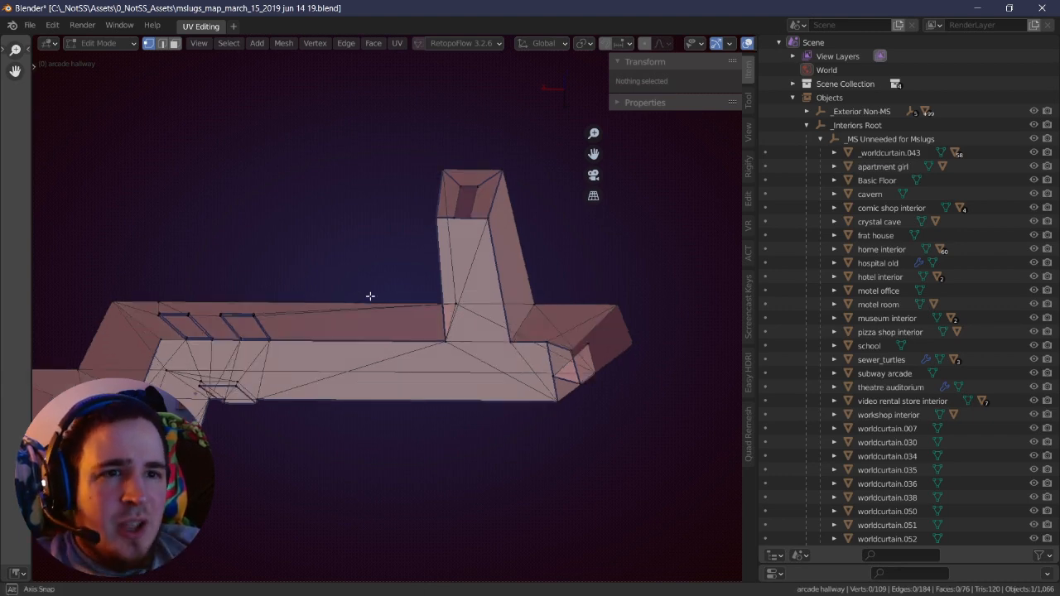
{"action": "key", "text": "a"}
{"action": "key", "text": "alt+a"}
{"action": "middle_click_drag", "start_coordinate": [417, 298], "coordinate": [394, 319], "text": "shift"}
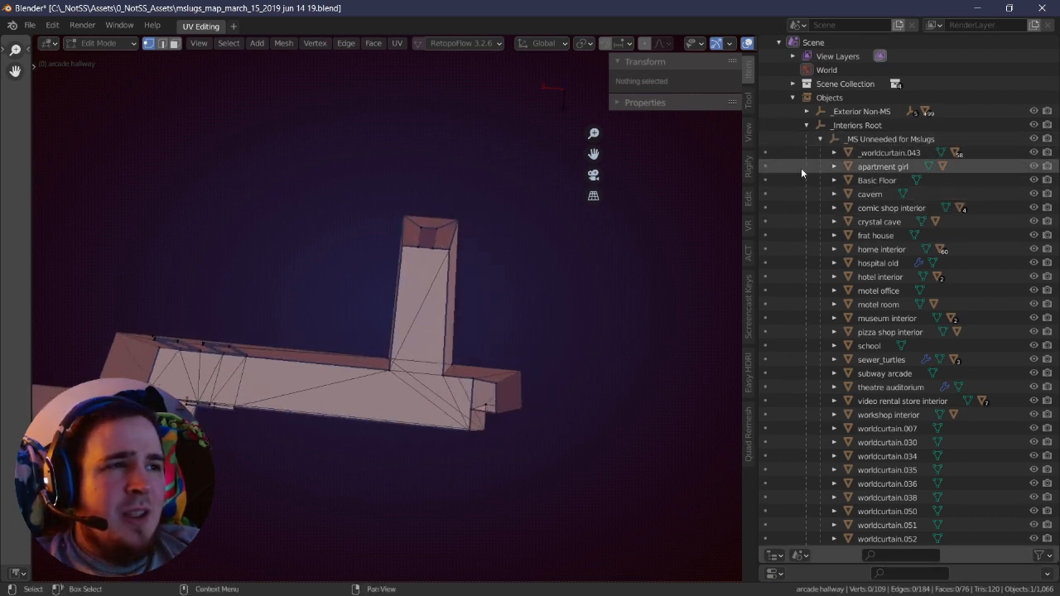
{"action": "middle_click_drag", "start_coordinate": [550, 233], "coordinate": [501, 235]}
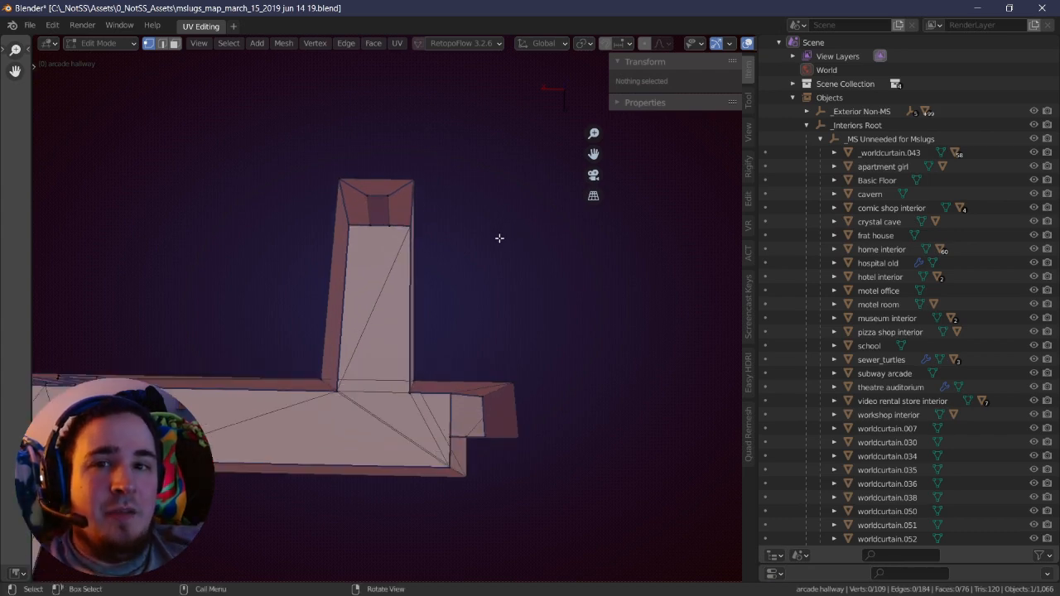
{"action": "middle_click_drag", "start_coordinate": [501, 239], "coordinate": [442, 355]}
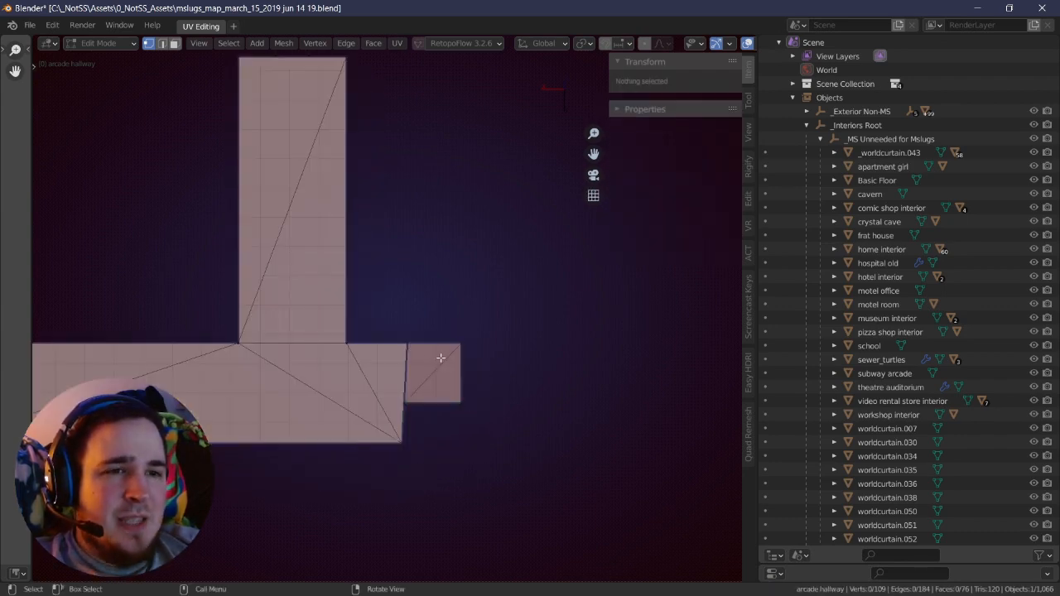
- Straighten the slanted end wall beside the alcove by scaling its vertices along global X
{"action": "scroll", "coordinate": [411, 343], "scroll_direction": "up", "scroll_amount": 5}
{"action": "key", "text": "a"}
{"action": "left_click_drag", "start_coordinate": [355, 265], "coordinate": [408, 502]}
{"action": "key", "text": "s"}
{"action": "key", "text": "x"}
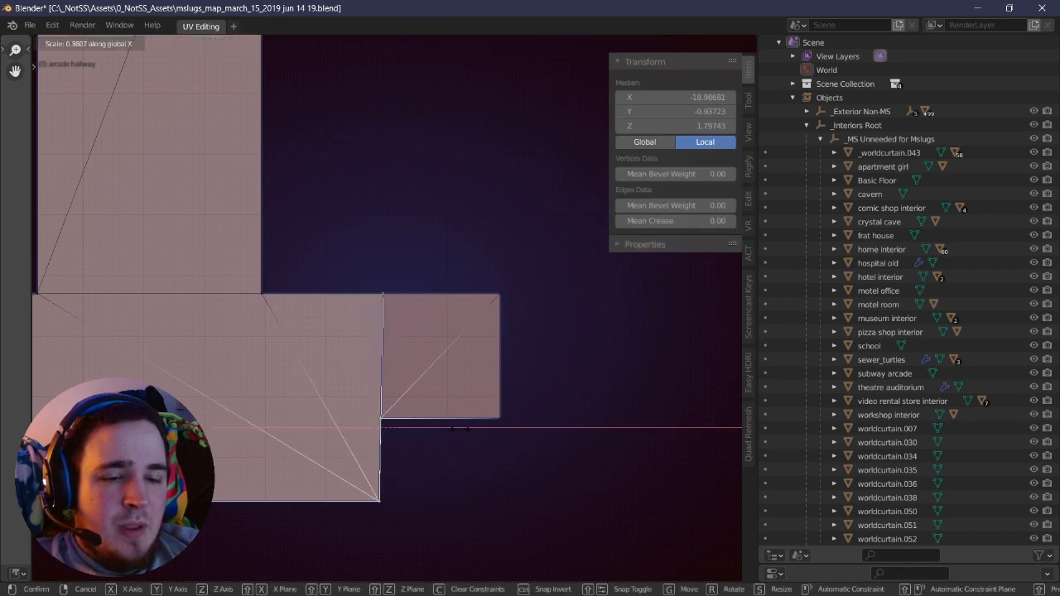
{"action": "left_click", "coordinate": [452, 428]}
{"action": "right_click_drag", "start_coordinate": [482, 393], "coordinate": [452, 400]}
- Split the small end alcove off the hallway and move it aside to about X -36.7, Y 8.57
{"action": "scroll", "coordinate": [473, 321], "scroll_direction": "down", "scroll_amount": 6}
{"action": "scroll", "coordinate": [418, 338], "scroll_direction": "up", "scroll_amount": 2}
{"action": "scroll", "coordinate": [418, 337], "scroll_direction": "up", "scroll_amount": 1}
{"action": "key", "text": "alt+a"}
{"action": "left_click_drag", "start_coordinate": [380, 296], "coordinate": [492, 388]}
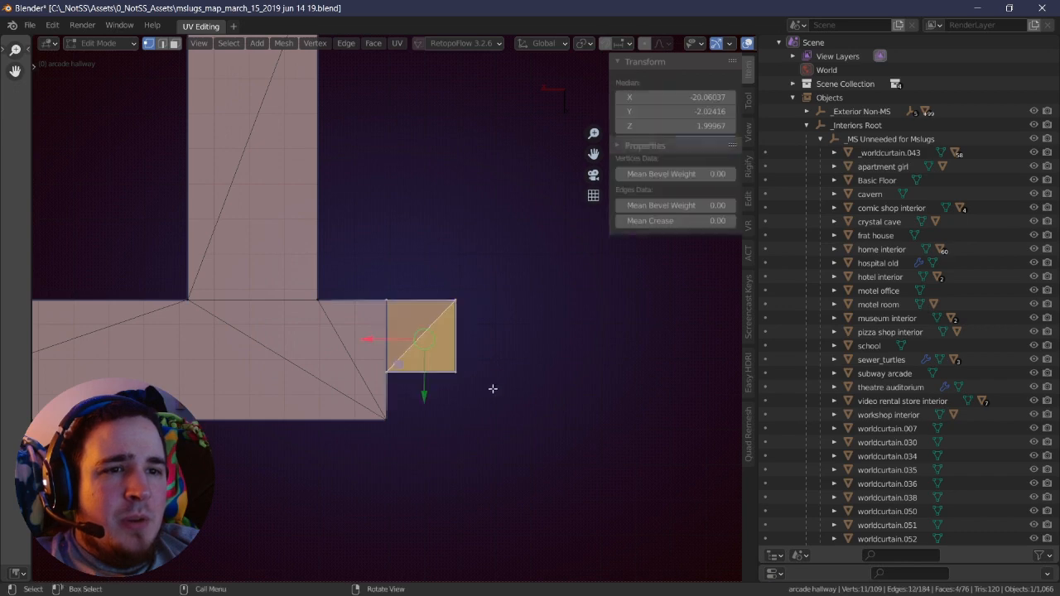
{"action": "right_click_drag", "start_coordinate": [495, 384], "coordinate": [527, 354]}
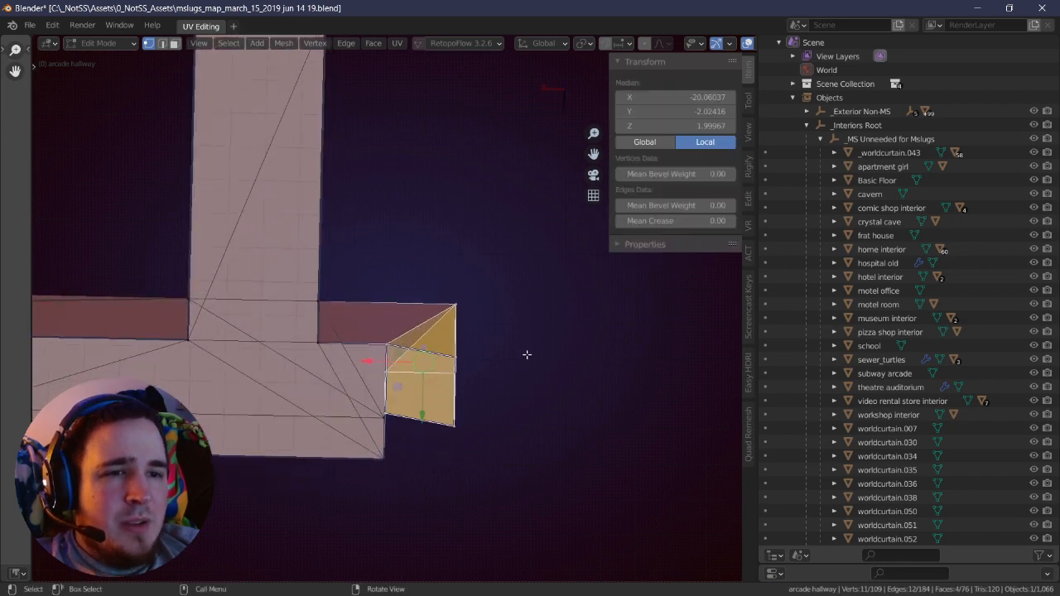
{"action": "middle_click_drag", "start_coordinate": [527, 355], "coordinate": [454, 370]}
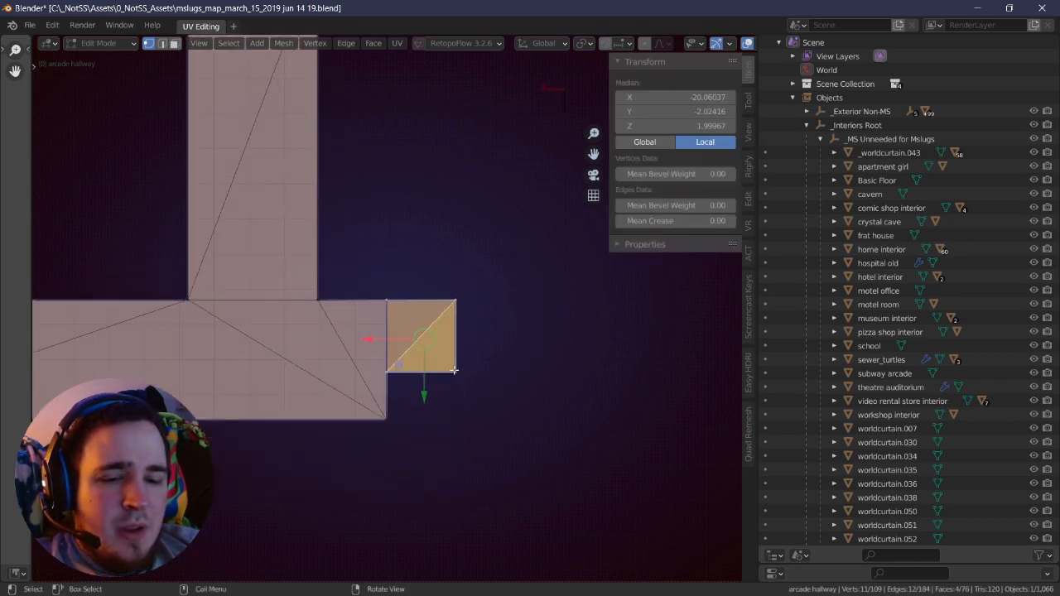
{"action": "scroll", "coordinate": [453, 370], "scroll_direction": "down", "scroll_amount": 3}
{"action": "key", "text": "g"}
{"action": "left_click", "coordinate": [649, 499]}
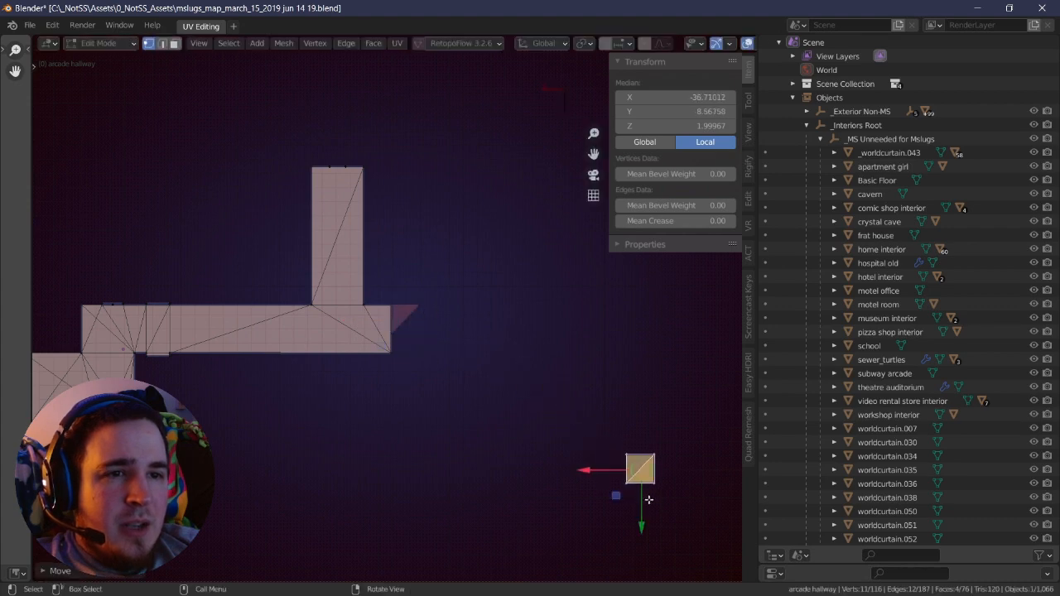
{"action": "left_click", "coordinate": [434, 315]}
{"action": "key", "text": "g"}
{"action": "right_click", "coordinate": [477, 291]}
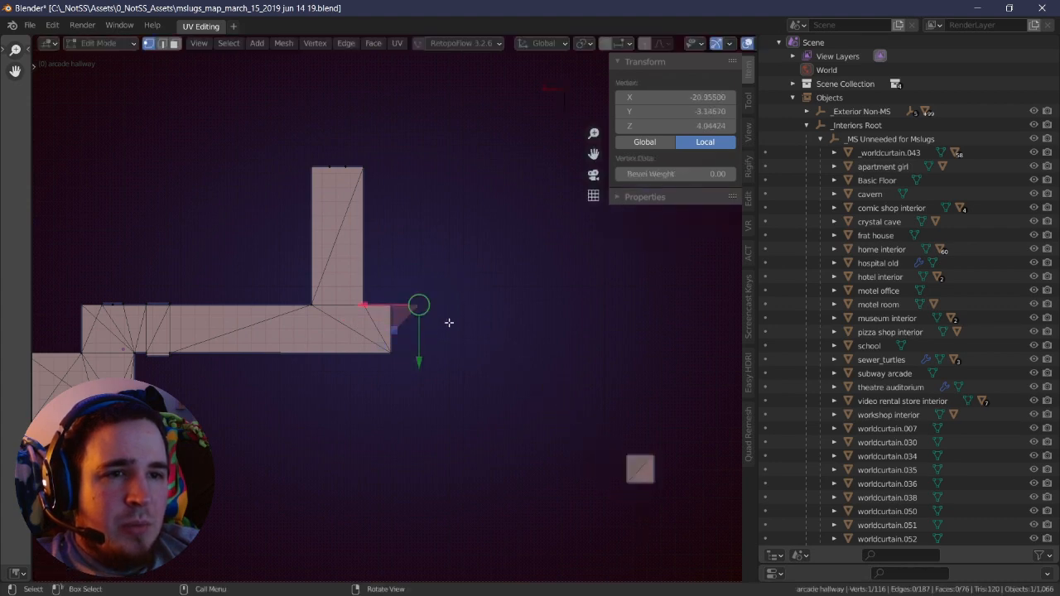
{"action": "middle_click_drag", "start_coordinate": [449, 323], "coordinate": [445, 268]}
{"action": "key", "text": "alt+a"}
{"action": "key", "text": "b"}
{"action": "left_click_drag", "start_coordinate": [418, 301], "coordinate": [465, 354]}
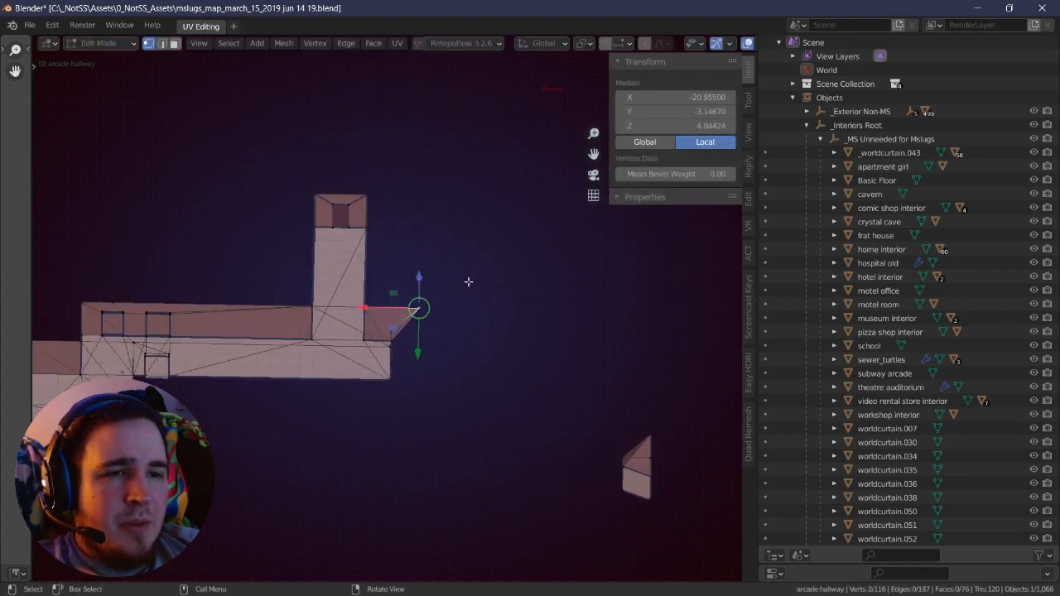
- Knife-cut straight through the hallway's full depth, just before its end wall
{"action": "middle_click_drag", "start_coordinate": [456, 301], "coordinate": [435, 308]}
{"action": "scroll", "coordinate": [431, 311], "scroll_direction": "up", "scroll_amount": 3}
{"action": "key", "text": "alt+a"}
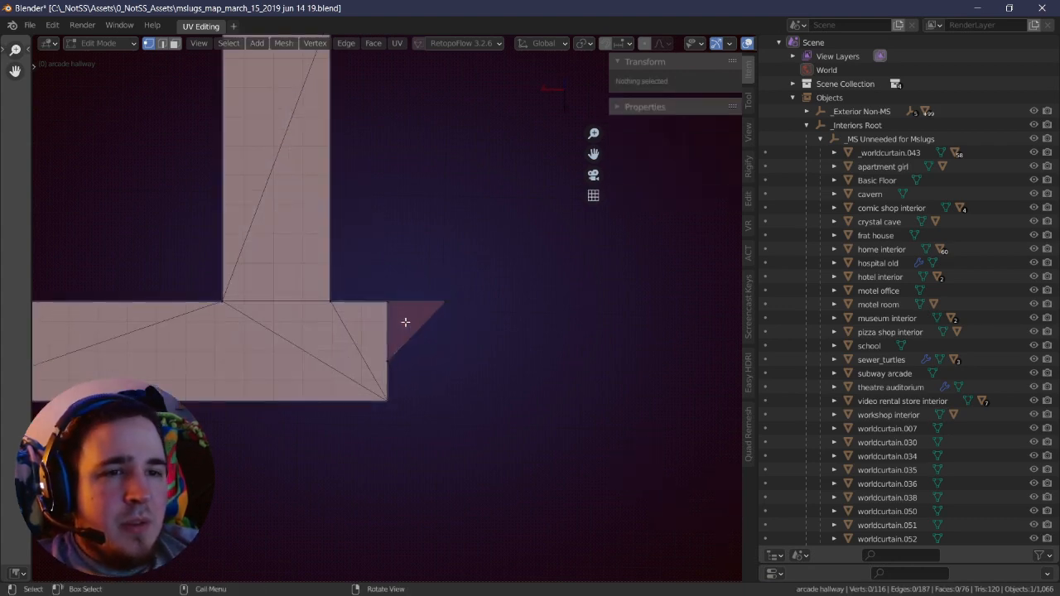
{"action": "key", "text": "a"}
{"action": "key", "text": "a"}
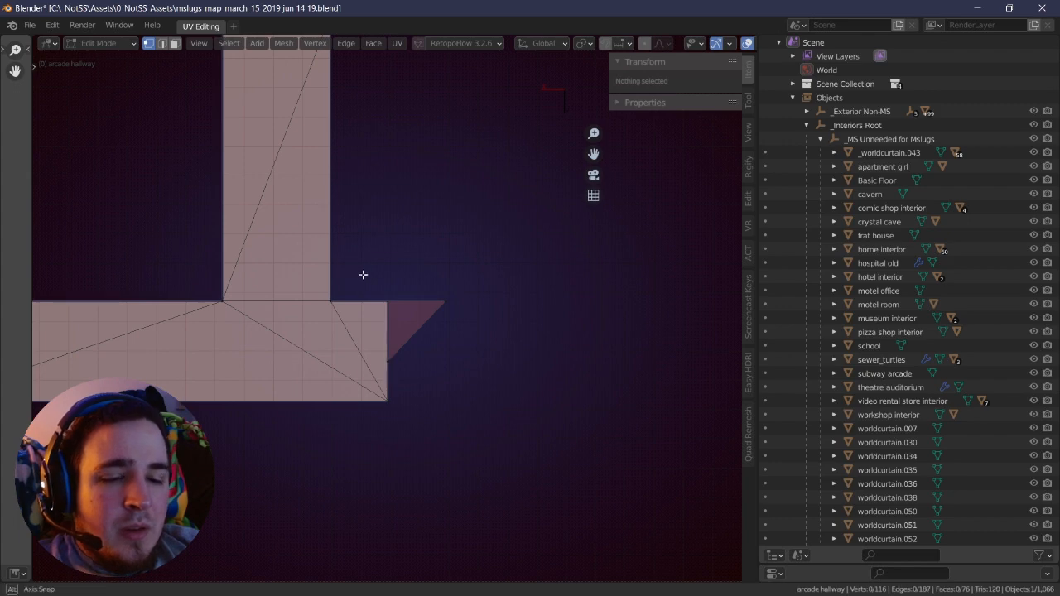
{"action": "key", "text": "Return"}
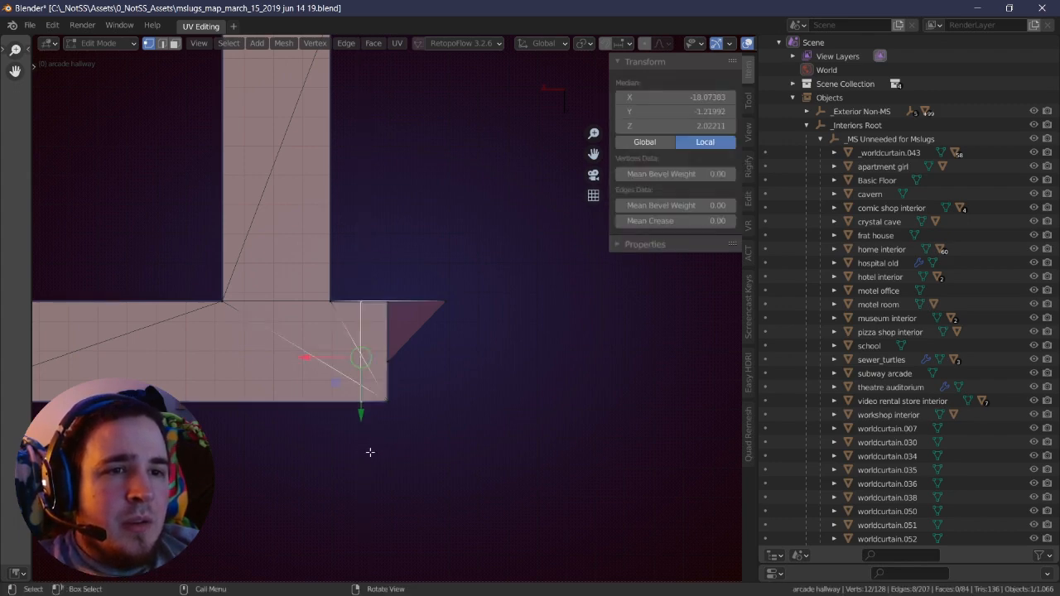
- Delete the vertices of the hallway's end beyond the new cut
{"action": "key", "text": "alt+a"}
{"action": "left_click_drag", "start_coordinate": [374, 284], "coordinate": [464, 424]}
{"action": "key", "text": "x"}
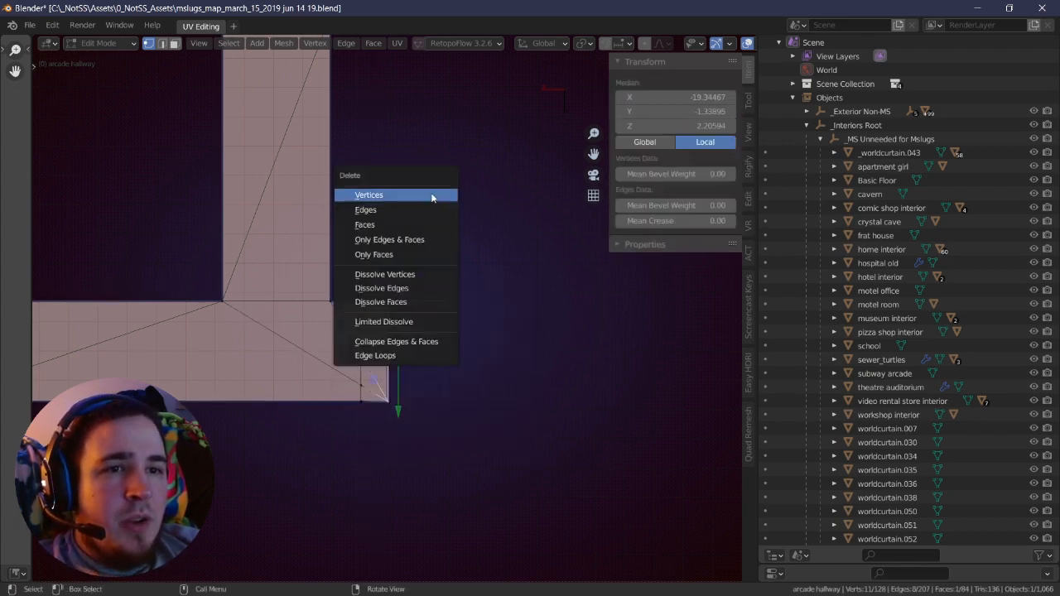
{"action": "left_click", "coordinate": [433, 196]}
- Merge the stray cut vertices into the ceiling and floor corners on the branch side of the open end
{"action": "right_click_drag", "start_coordinate": [386, 304], "coordinate": [412, 301]}
{"action": "left_click", "coordinate": [362, 322]}
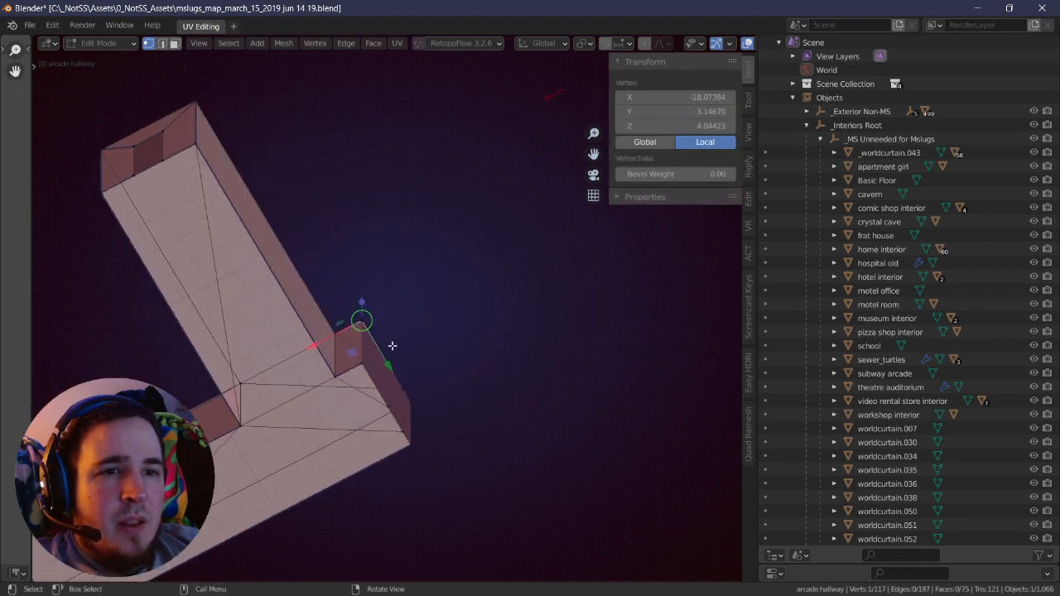
{"action": "right_click_drag", "start_coordinate": [393, 345], "coordinate": [411, 355]}
{"action": "left_click", "coordinate": [410, 356], "text": "shift"}
{"action": "key", "text": "m"}
{"action": "key", "text": "f"}
{"action": "key", "text": "alt+a"}
{"action": "left_click", "coordinate": [371, 367]}
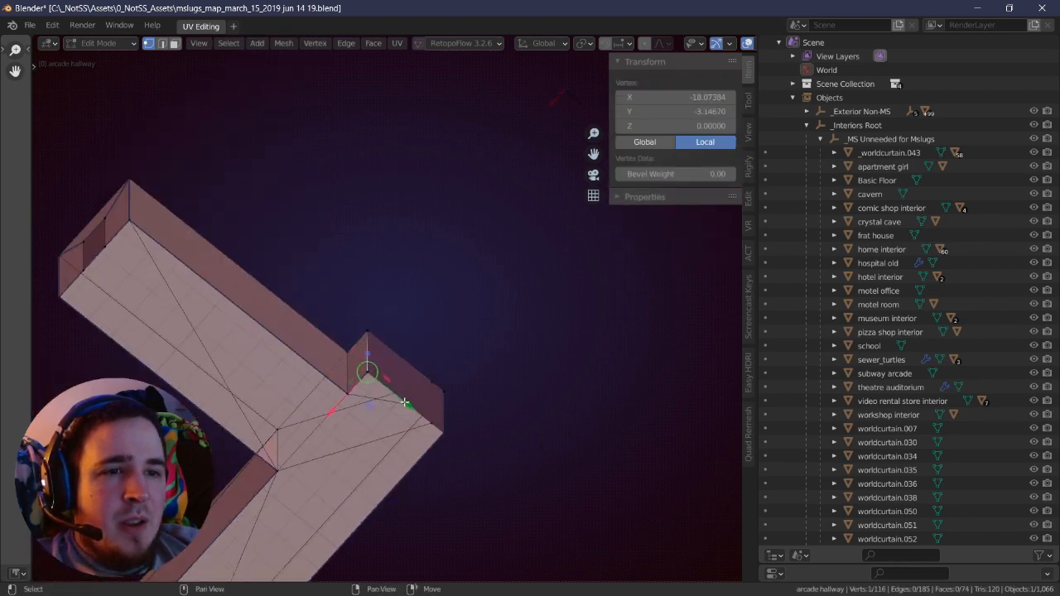
{"action": "left_click", "coordinate": [412, 403], "text": "shift"}
{"action": "key", "text": "m"}
{"action": "key", "text": "f"}
{"action": "key", "text": "alt+a"}
- Merge the remaining stray cut vertices at the opposite side of the hallway's open end, one pair at a time
{"action": "mouse_move", "coordinate": [413, 403]}
{"action": "right_mouse_down"}
{"action": "mouse_move", "coordinate": [513, 355]}
{"action": "mouse_move", "coordinate": [424, 409]}
{"action": "right_mouse_up"}
{"action": "left_click", "coordinate": [464, 379]}
{"action": "left_click", "coordinate": [453, 372], "text": "shift"}
{"action": "key", "text": "m"}
{"action": "key", "text": "f"}
{"action": "key", "text": "alt+a"}
{"action": "left_click", "coordinate": [465, 413]}
{"action": "left_click", "coordinate": [461, 405], "text": "shift"}
{"action": "key", "text": "m"}
{"action": "key", "text": "f"}
{"action": "key", "text": "alt+a"}
- Move the hallway's open end outward along X by about 4.3 and extrude a further segment from it along X
{"action": "key", "text": "a"}
{"action": "left_click_drag", "start_coordinate": [364, 294], "coordinate": [419, 412]}
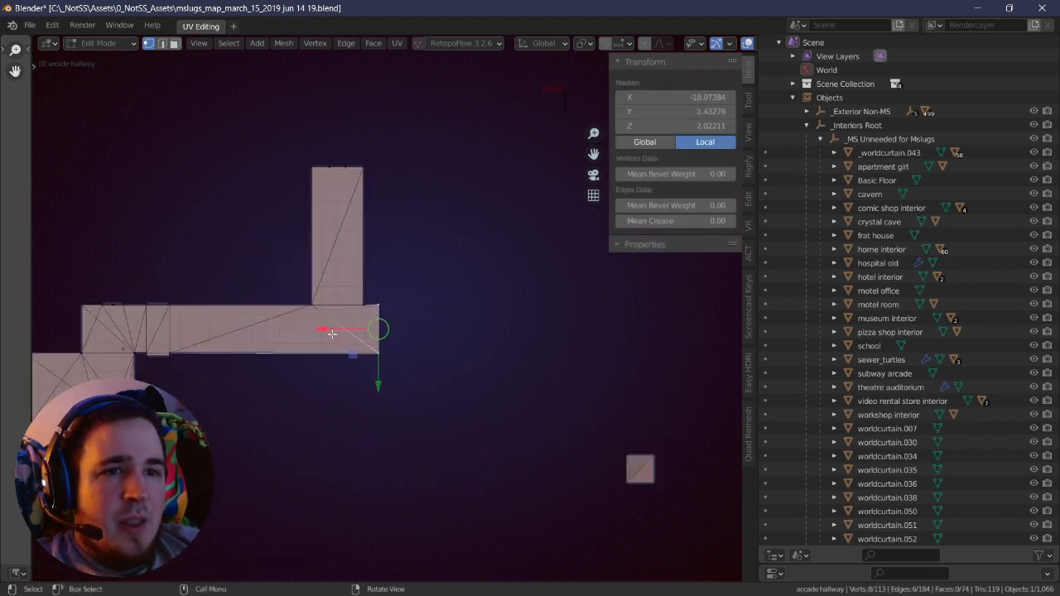
{"action": "left_click_drag", "start_coordinate": [331, 332], "coordinate": [346, 332]}
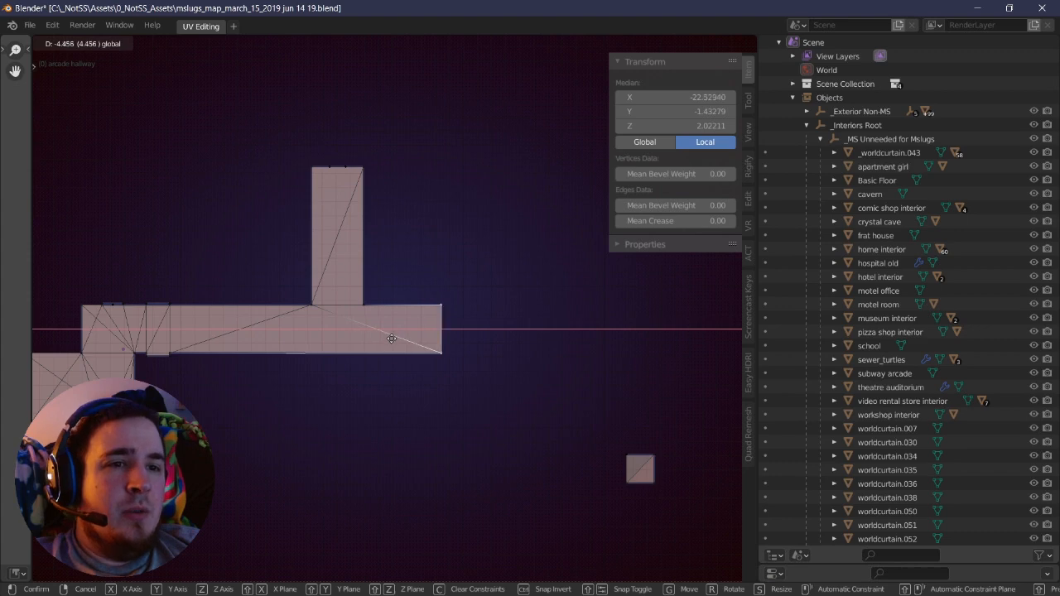
{"action": "left_click", "coordinate": [389, 339]}
{"action": "key", "text": "g"}
{"action": "key", "text": "x"}
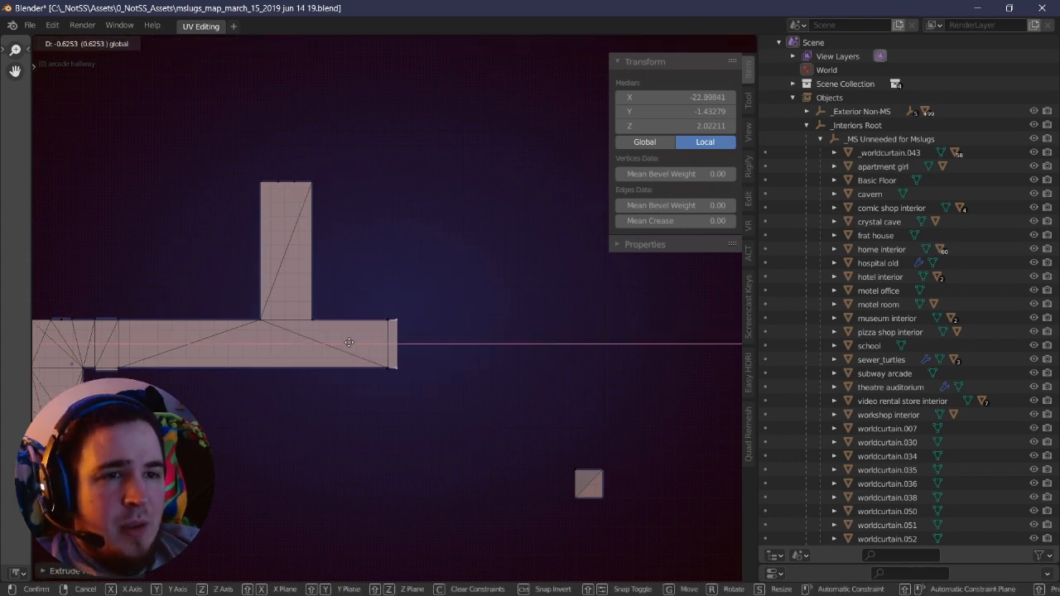
{"action": "left_click", "coordinate": [385, 351]}
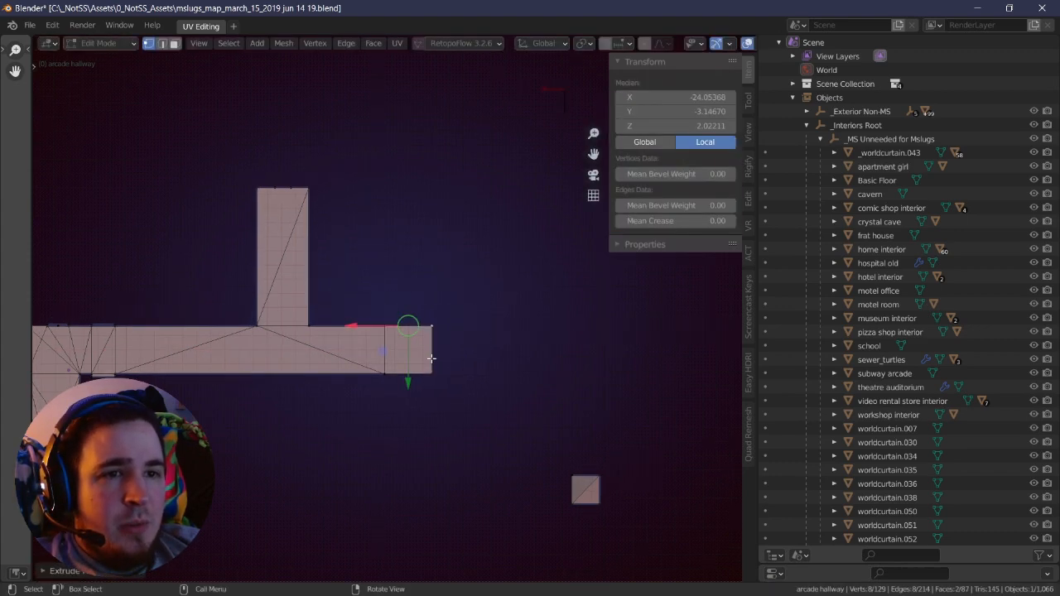
- Extrude the new segment's branch-side edges twice along Y, first to about Y -10.9, and select the loop between both sections
{"action": "key", "text": "e"}
{"action": "key", "text": "y"}
{"action": "left_click", "coordinate": [417, 271]}
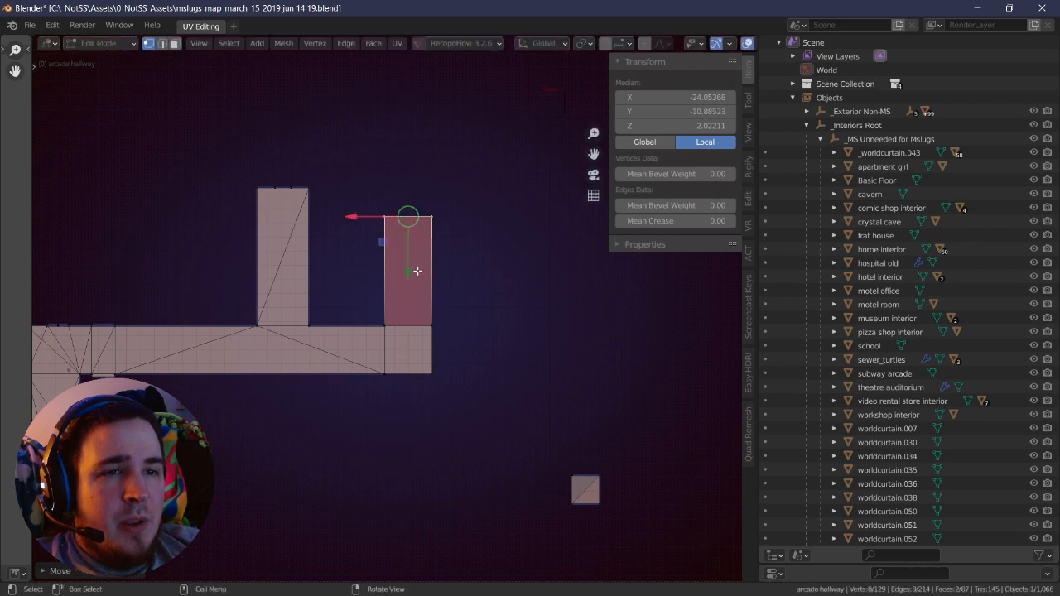
{"action": "key", "text": "e"}
{"action": "key", "text": "y"}
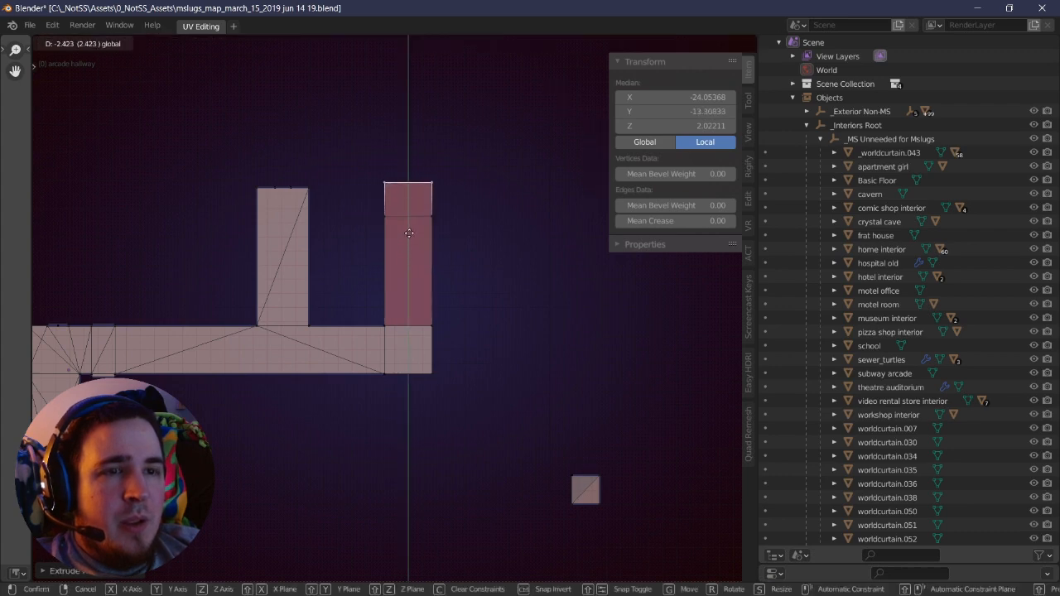
{"action": "left_click", "coordinate": [411, 229]}
{"action": "left_click_drag", "start_coordinate": [371, 200], "coordinate": [489, 247]}
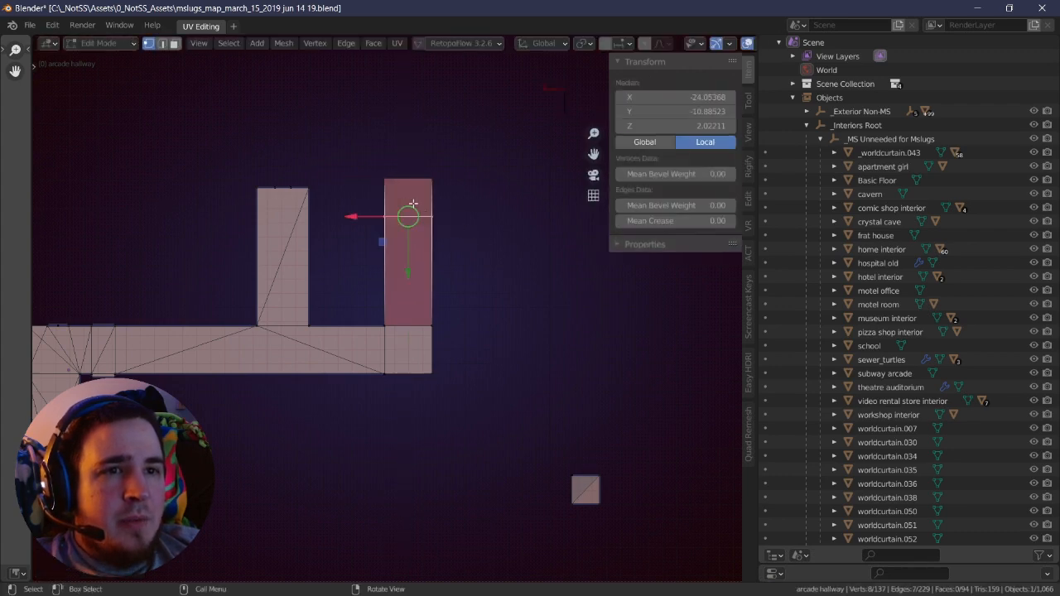
- Shorten the branch-side corridor along Y, move its inner loop to about Y -10, and extrude the end block's side outward along X
{"action": "left_click_drag", "start_coordinate": [369, 167], "coordinate": [411, 265]}
{"action": "left_click_drag", "start_coordinate": [367, 206], "coordinate": [405, 284]}
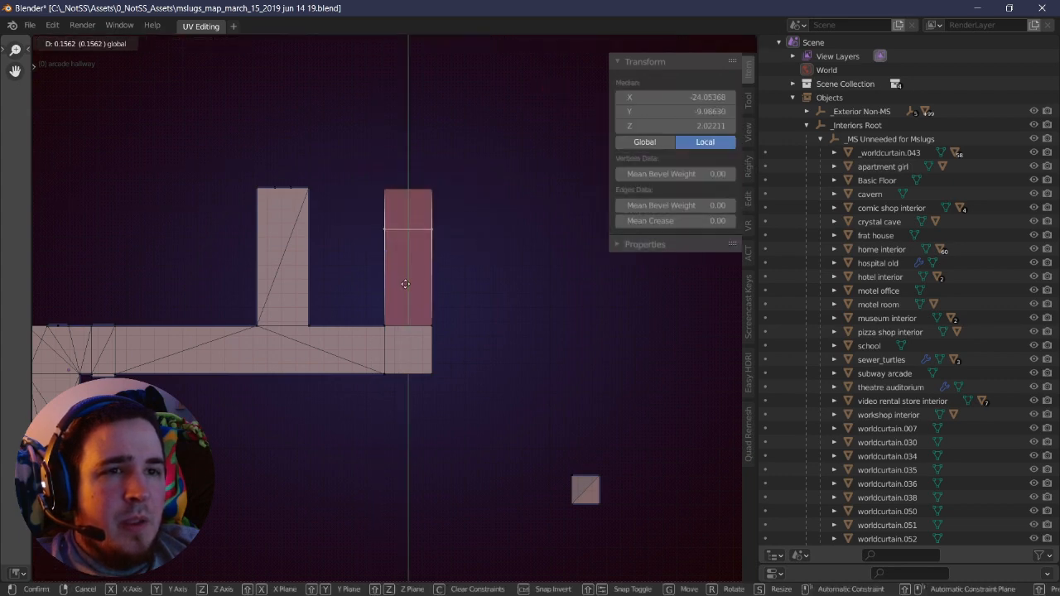
{"action": "left_click", "coordinate": [405, 285]}
{"action": "left_click_drag", "start_coordinate": [414, 188], "coordinate": [456, 265]}
{"action": "key", "text": "e"}
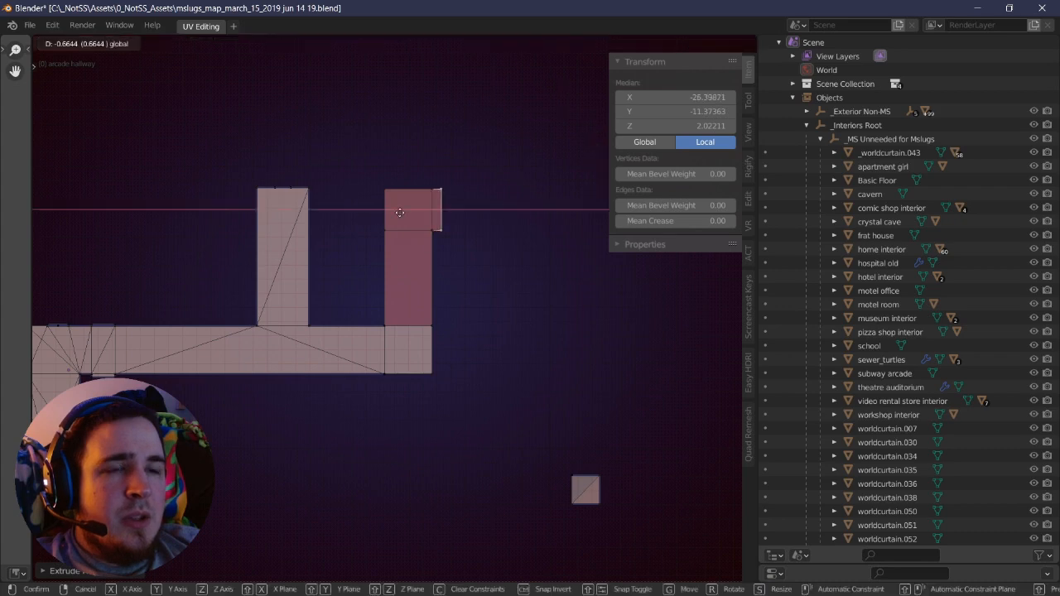
{"action": "left_click", "coordinate": [464, 221]}
- Extrude the opposite side of the hallway's end block twice along Y, to about Y 7.4 and about Y 10.1
{"action": "left_click_drag", "start_coordinate": [367, 352], "coordinate": [479, 421]}
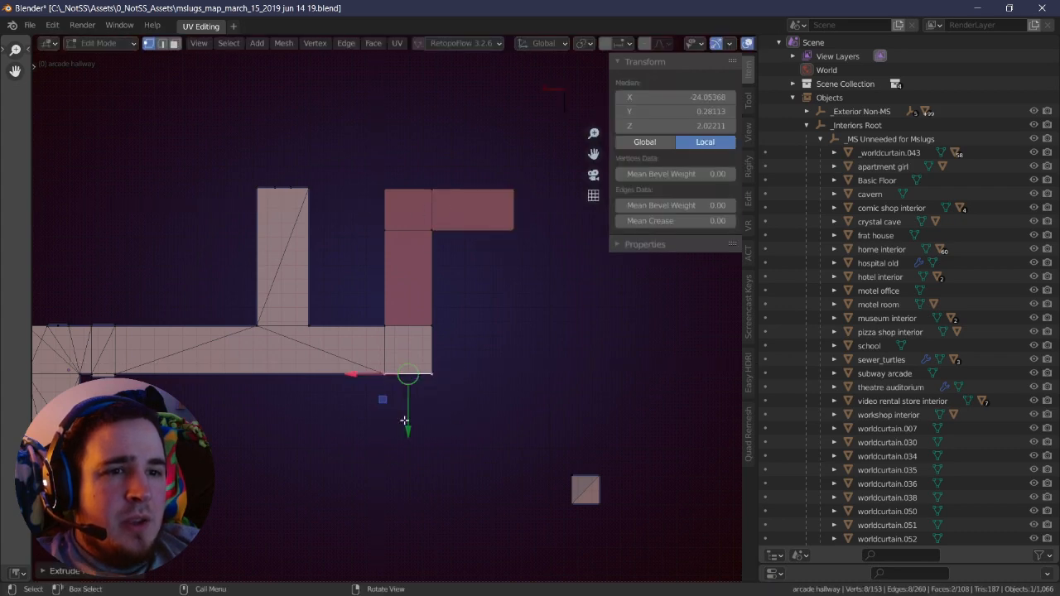
{"action": "middle_click_drag", "start_coordinate": [404, 421], "coordinate": [490, 374]}
{"action": "key", "text": "e"}
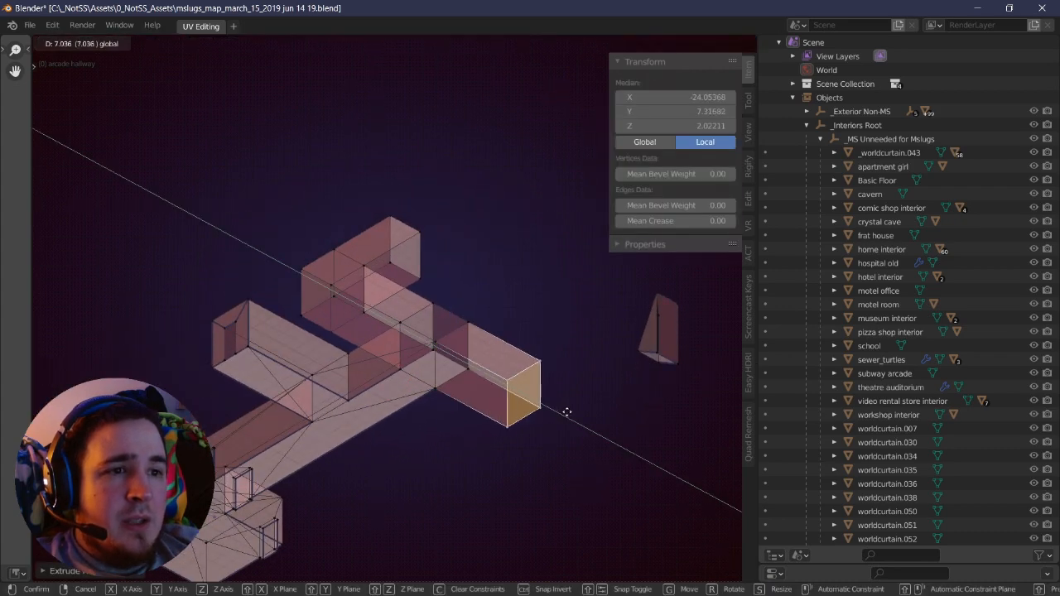
{"action": "left_click", "coordinate": [567, 411]}
{"action": "middle_click_drag", "start_coordinate": [566, 412], "coordinate": [522, 485]}
{"action": "scroll", "coordinate": [466, 422], "scroll_direction": "up", "scroll_amount": 3}
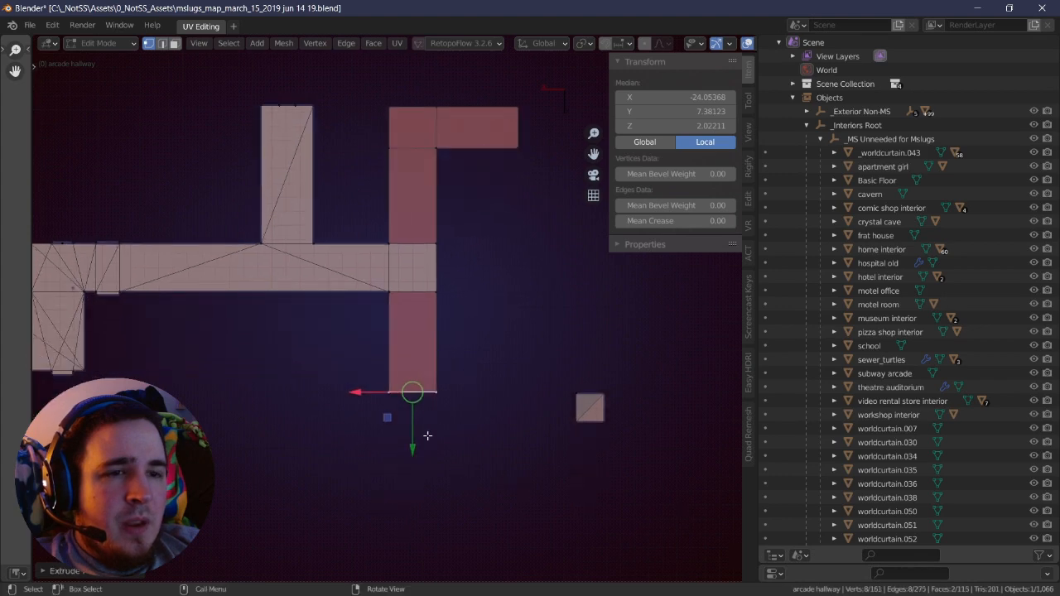
{"action": "middle_click_drag", "start_coordinate": [427, 436], "coordinate": [413, 445]}
{"action": "key", "text": "e"}
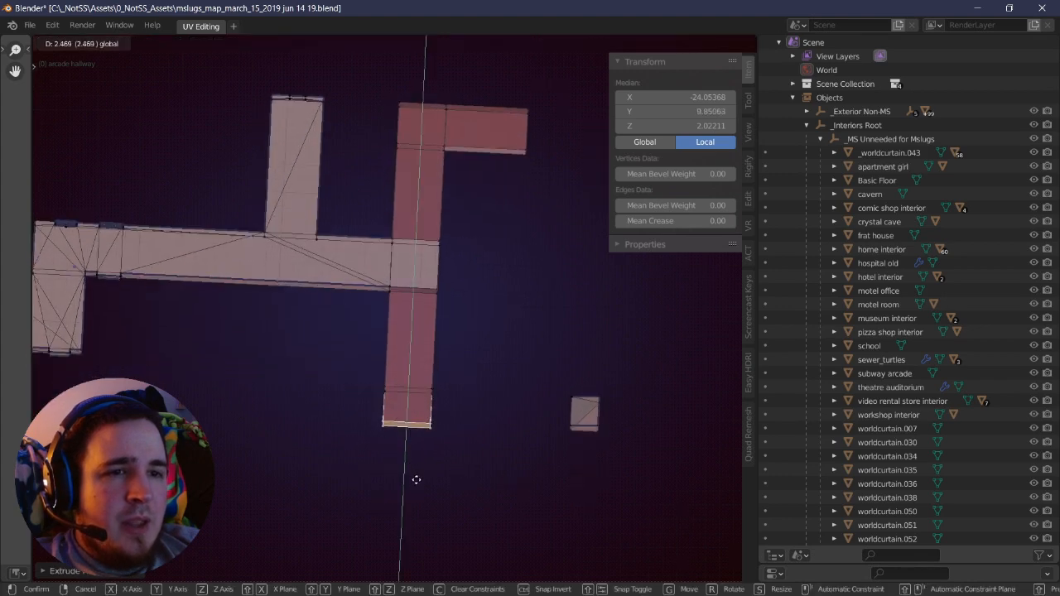
{"action": "left_click", "coordinate": [417, 484]}
- Extrude the outward-facing side of the new corner block along X to about X -29.1
{"action": "middle_click_drag", "start_coordinate": [440, 406], "coordinate": [487, 442]}
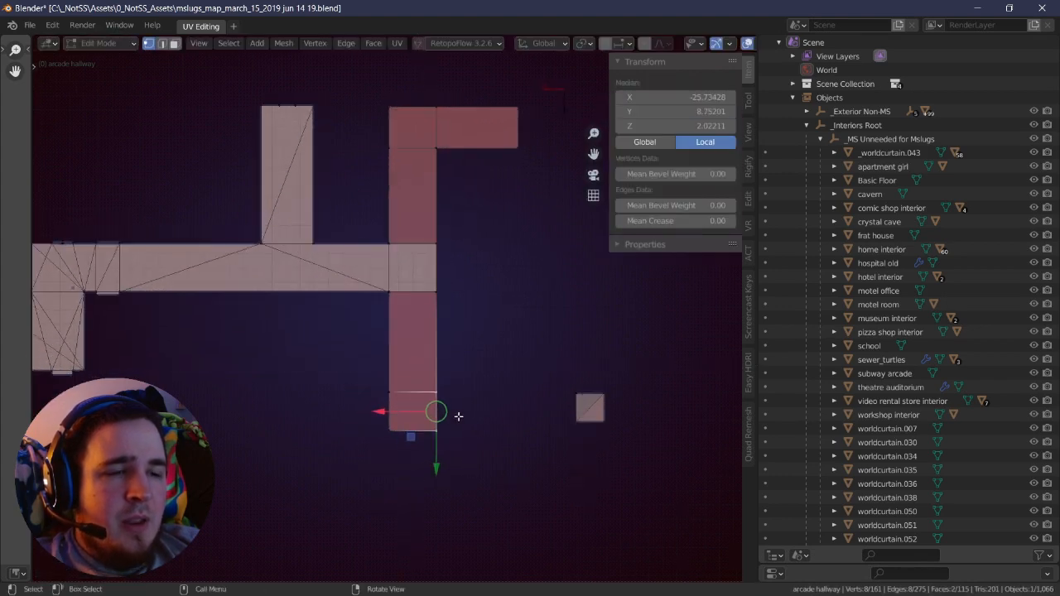
{"action": "key", "text": "g"}
{"action": "key", "text": "x"}
{"action": "left_click", "coordinate": [432, 410]}
{"action": "scroll", "coordinate": [460, 389], "scroll_direction": "up", "scroll_amount": 2}
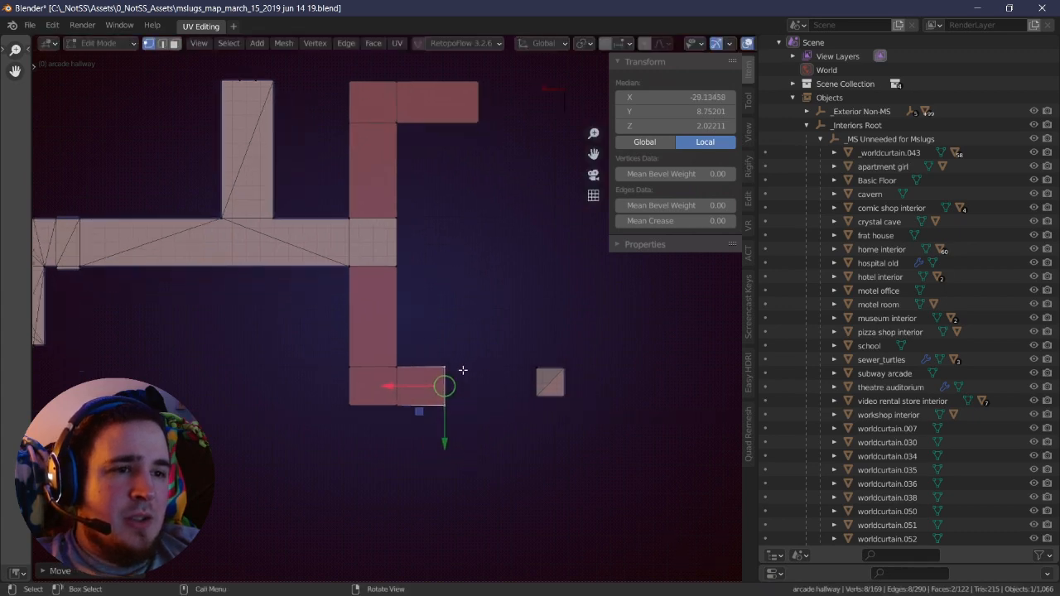
- Extrude a further section along X to about X -31.2 and lower its end floor edge by about 1.2 along Z
{"action": "middle_click_drag", "start_coordinate": [470, 396], "coordinate": [481, 299]}
{"action": "middle_click_drag", "start_coordinate": [539, 385], "coordinate": [563, 353]}
{"action": "left_click_drag", "start_coordinate": [373, 387], "coordinate": [534, 502]}
{"action": "key", "text": "alt+a"}
{"action": "right_click_drag", "start_coordinate": [507, 464], "coordinate": [473, 390]}
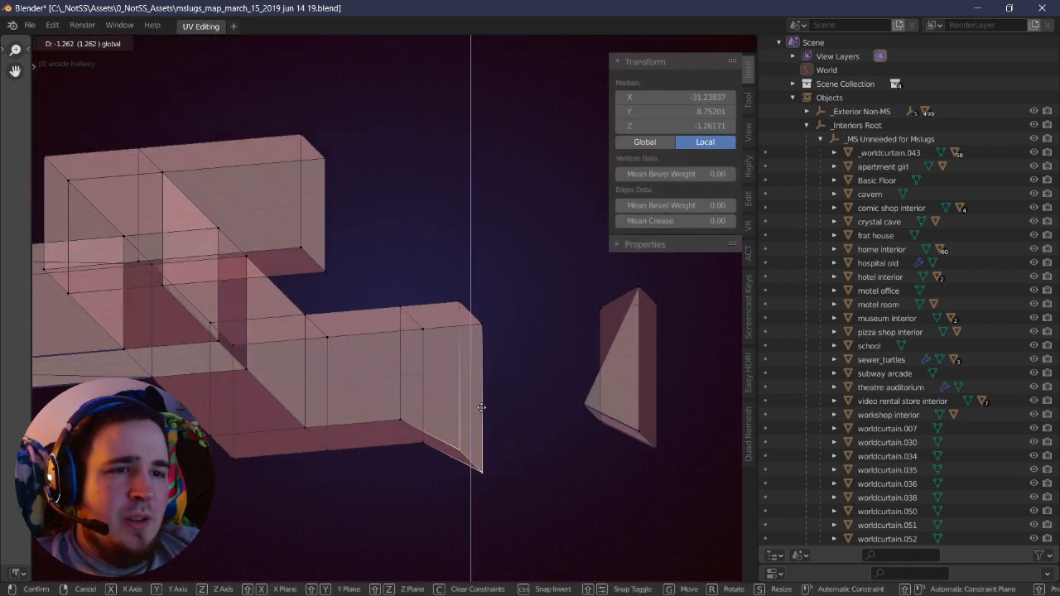
- Delete the leftover detached alcove piece beside the new corridor
{"action": "key", "text": "l"}
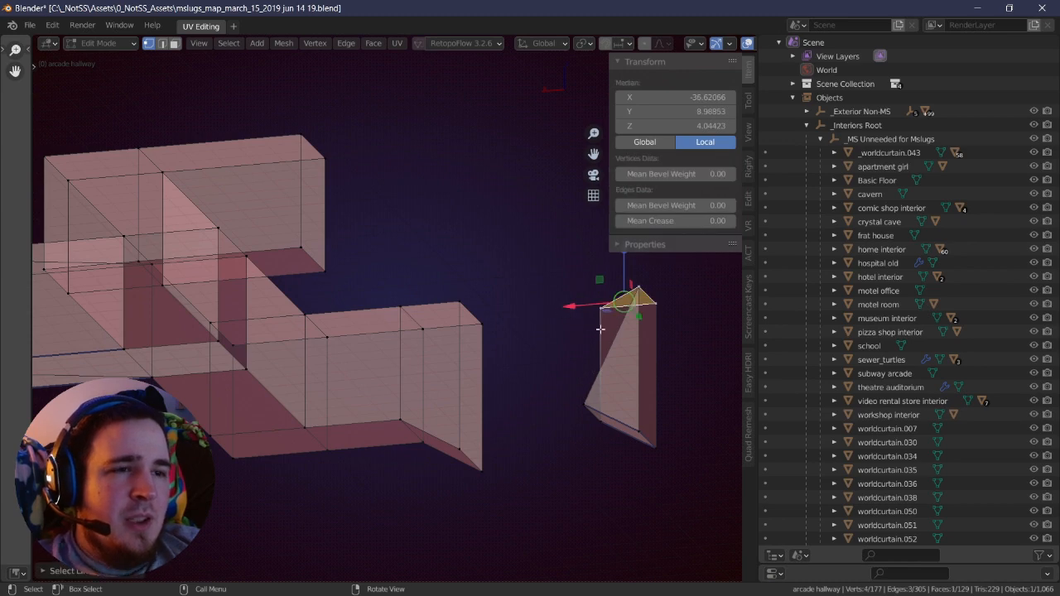
{"action": "middle_click_drag", "start_coordinate": [600, 329], "coordinate": [587, 396]}
{"action": "key", "text": "l"}
{"action": "key", "text": "x"}
{"action": "left_click", "coordinate": [542, 287]}
{"action": "middle_click_drag", "start_coordinate": [541, 286], "coordinate": [501, 351]}
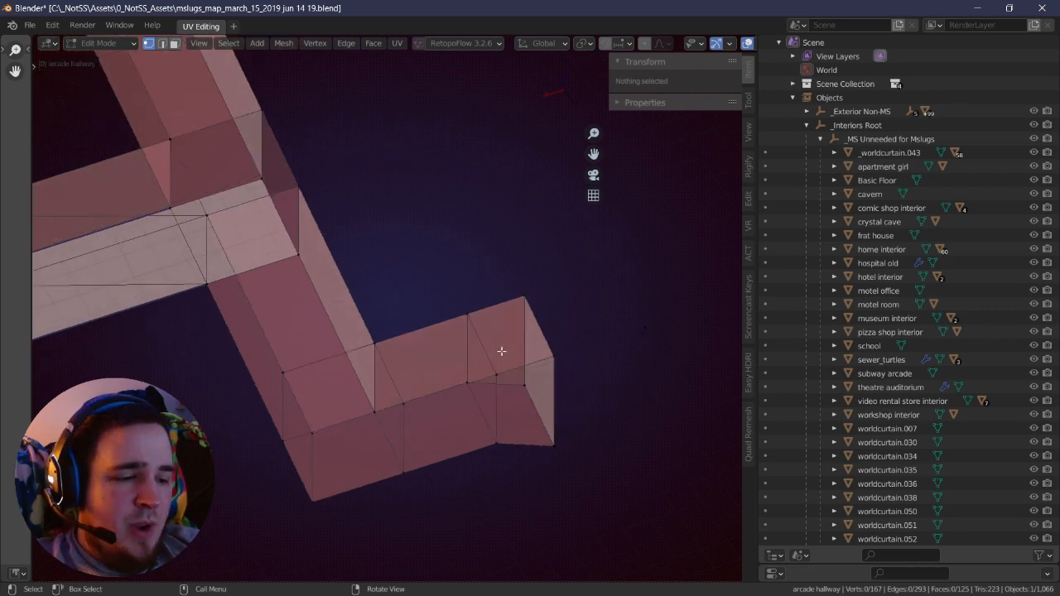
{"action": "scroll", "coordinate": [436, 314], "scroll_direction": "down", "scroll_amount": 4}
{"action": "middle_click_drag", "start_coordinate": [257, 321], "coordinate": [434, 286], "text": "shift"}
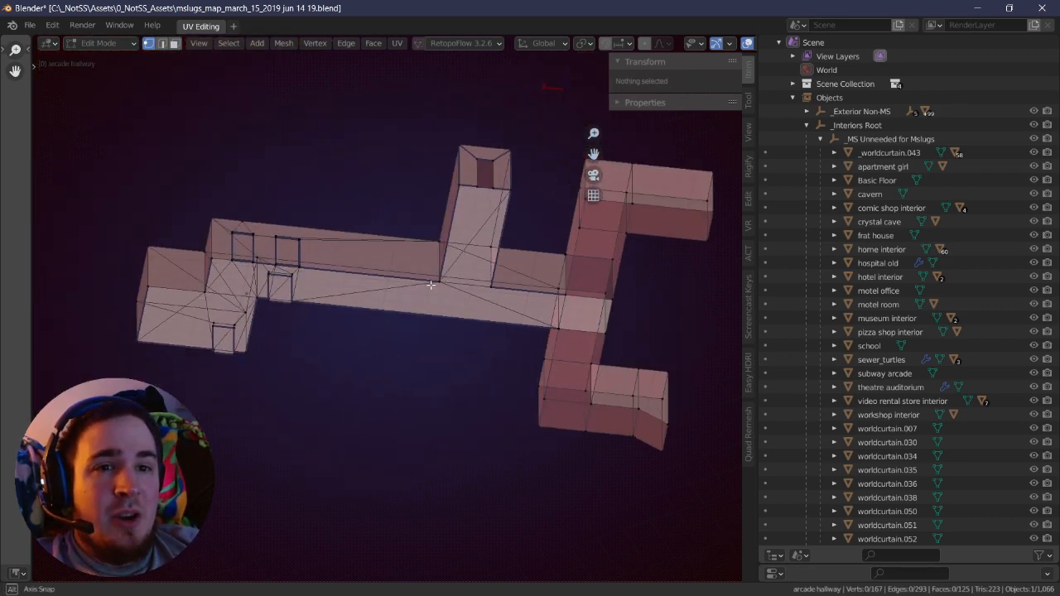
{"action": "scroll", "coordinate": [414, 298], "scroll_direction": "up", "scroll_amount": 3}
{"action": "middle_click_drag", "start_coordinate": [277, 300], "coordinate": [422, 320], "text": "shift"}
{"action": "middle_click_drag", "start_coordinate": [319, 314], "coordinate": [414, 351], "text": "shift"}
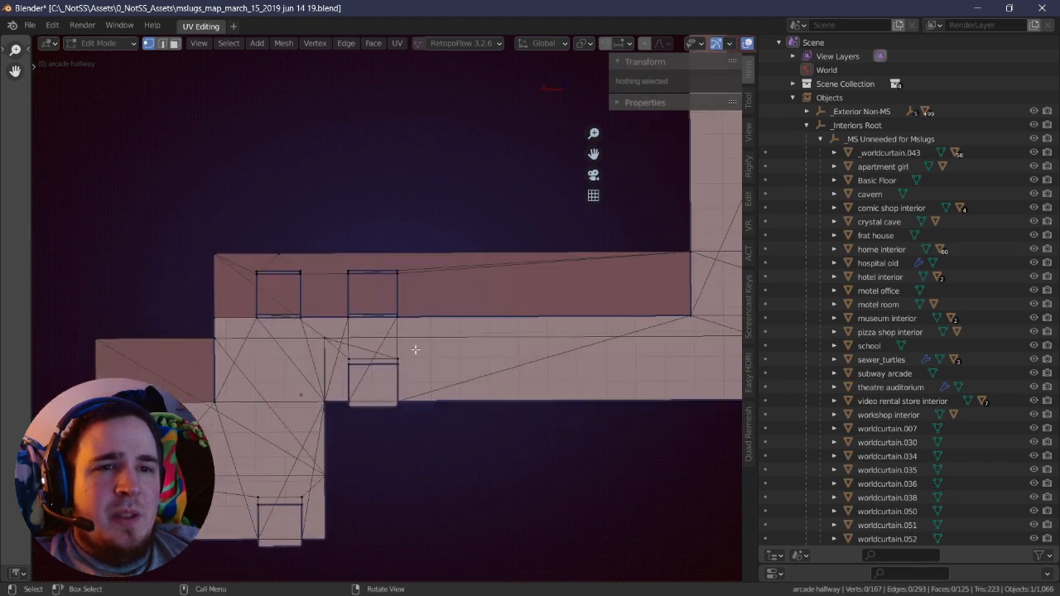
{"action": "middle_click_drag", "start_coordinate": [679, 335], "coordinate": [366, 264], "text": "shift"}
- Try to merge the two outer ceiling vertices of the new corner block, and undo the attempt
{"action": "key", "text": "a"}
{"action": "scroll", "coordinate": [489, 294], "scroll_direction": "up", "scroll_amount": 3}
{"action": "right_click_drag", "start_coordinate": [348, 269], "coordinate": [416, 328]}
{"action": "key", "text": "a"}
{"action": "key", "text": "a"}
{"action": "key", "text": "a"}
{"action": "left_click", "coordinate": [416, 328]}
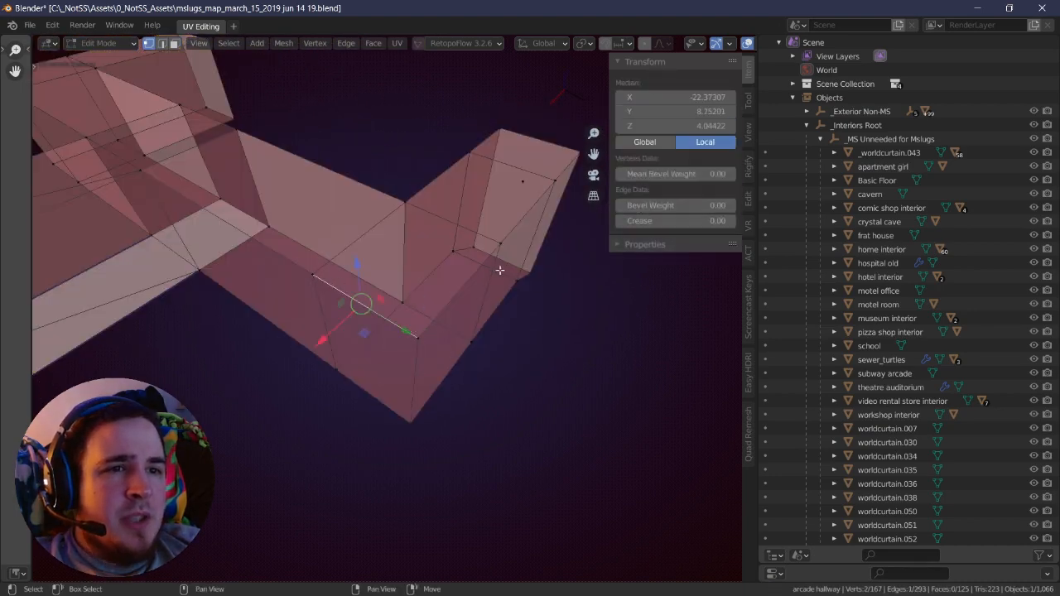
{"action": "right_click_drag", "start_coordinate": [504, 260], "coordinate": [497, 265]}
{"action": "key", "text": "m"}
{"action": "left_click", "coordinate": [462, 263]}
{"action": "key", "text": "ctrl+z"}
{"action": "key", "text": "ctrl+z"}
{"action": "key", "text": "ctrl+z"}
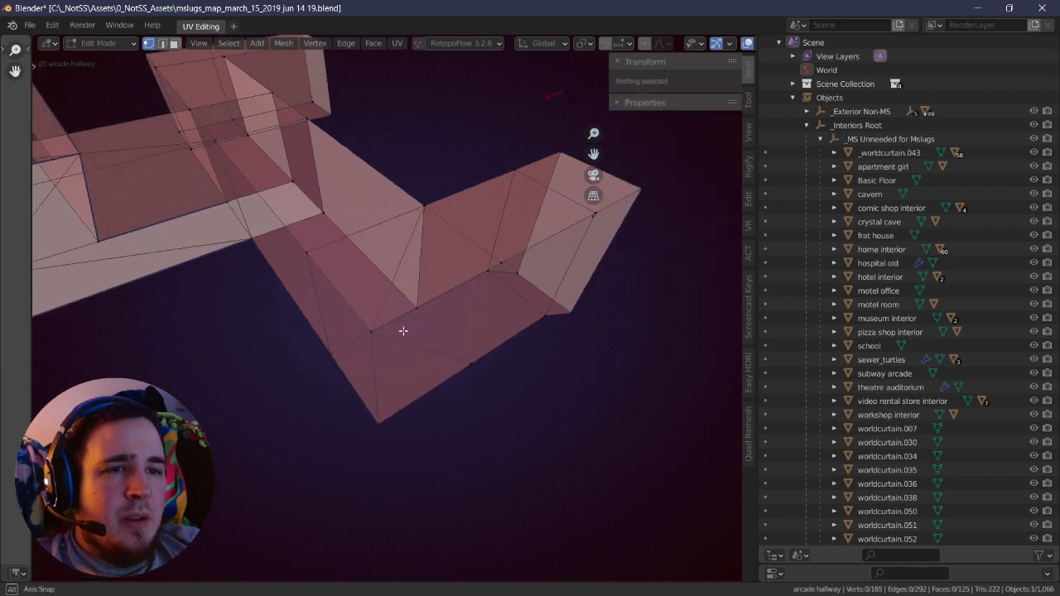
- Merge a pair of neighbouring vertices on the outer wall of the new corner block
{"action": "left_click", "coordinate": [404, 330]}
{"action": "left_click", "coordinate": [310, 260], "text": "shift"}
{"action": "key", "text": "m"}
{"action": "left_click", "coordinate": [467, 271]}
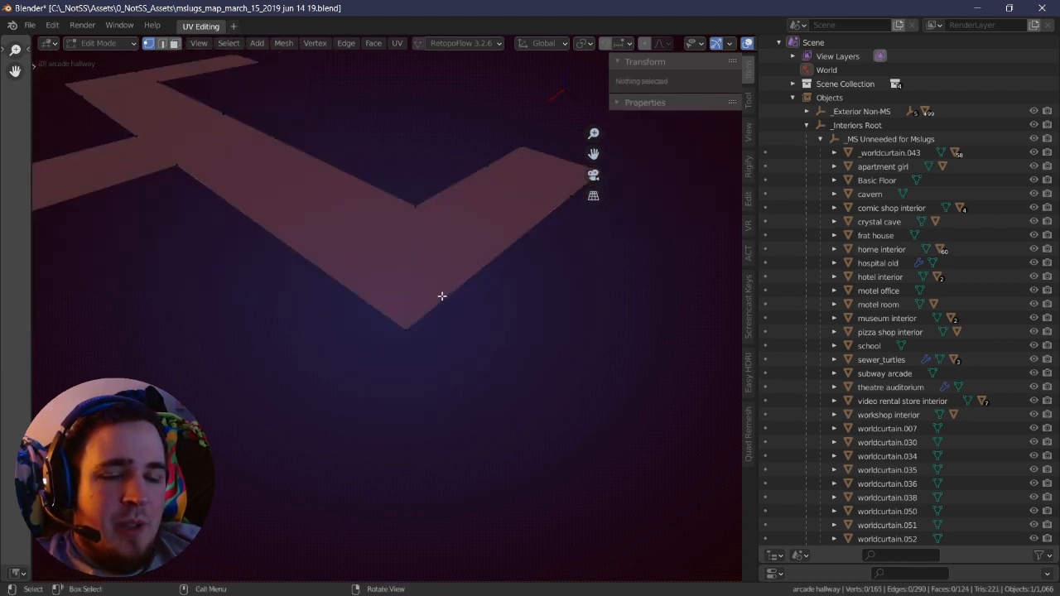
- Reveal hidden geometry and select everything linked to the new corner to check which parts are connected
{"action": "key", "text": "alt+h"}
{"action": "left_click", "coordinate": [407, 428]}
{"action": "key", "text": "l"}
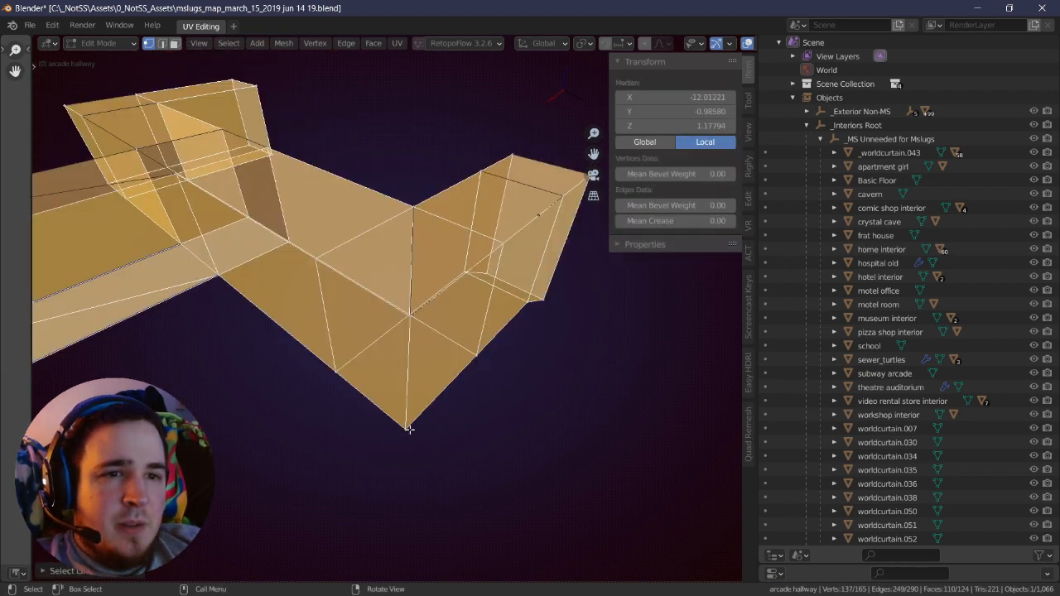
{"action": "key", "text": "alt+a"}
{"action": "key", "text": "l"}
{"action": "key", "text": "g"}
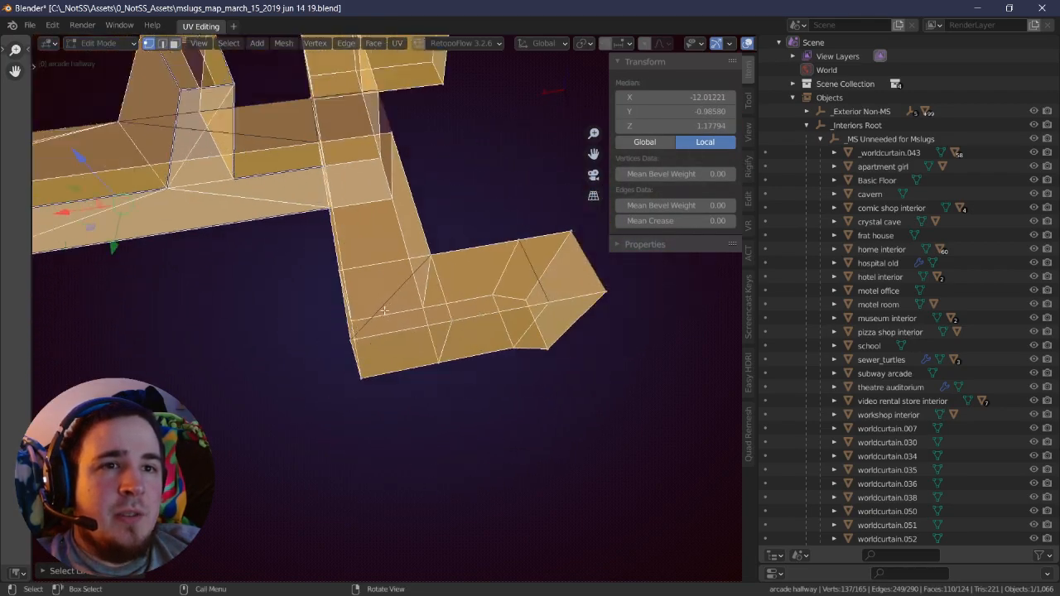
{"action": "left_click", "coordinate": [403, 300]}
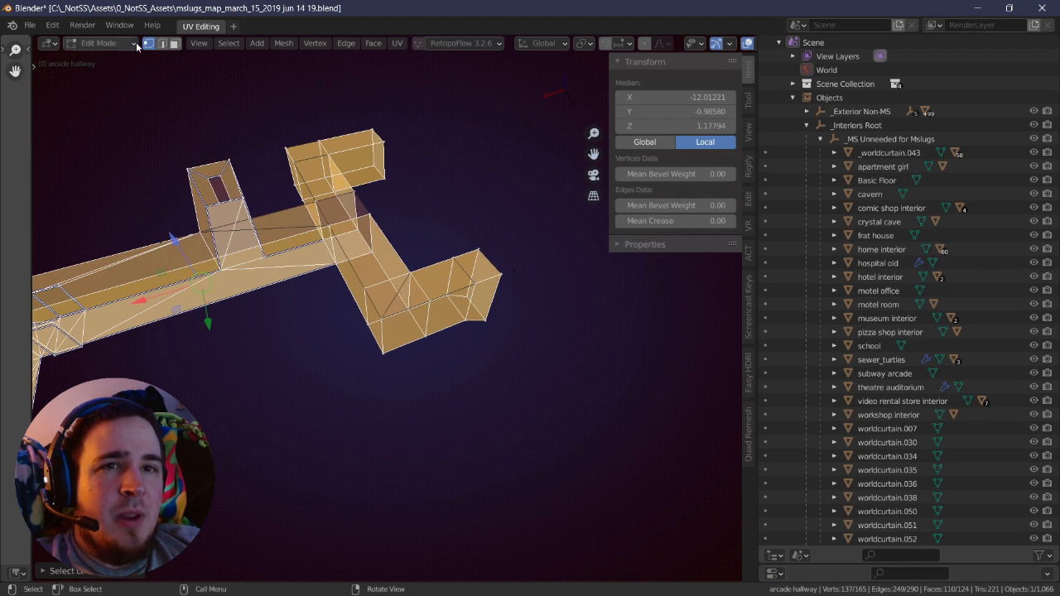
- Switch to face selection and pick the floor faces beside the new corner to inspect them
{"action": "left_click", "coordinate": [174, 44]}
{"action": "left_click", "coordinate": [386, 345]}
{"action": "right_click_drag", "start_coordinate": [386, 346], "coordinate": [392, 304]}
{"action": "key", "text": "a"}
{"action": "key", "text": "a"}
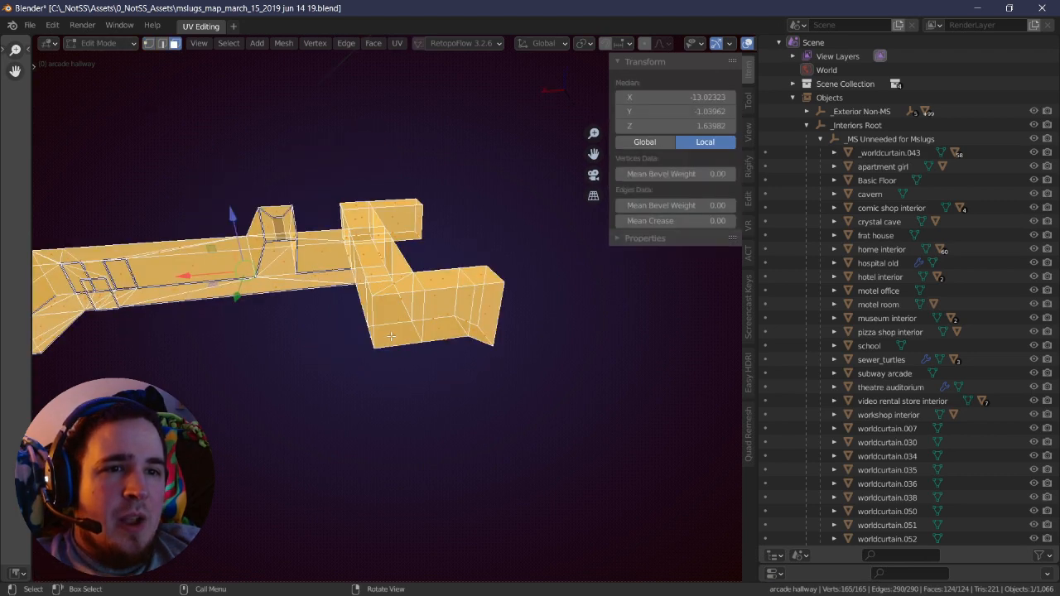
{"action": "key", "text": "alt+a"}
{"action": "left_click", "coordinate": [487, 309]}
{"action": "scroll", "coordinate": [445, 320], "scroll_direction": "up", "scroll_amount": 3}
{"action": "middle_click_drag", "start_coordinate": [444, 320], "coordinate": [397, 345]}
{"action": "left_click", "coordinate": [406, 328]}
{"action": "left_click", "coordinate": [414, 348], "text": "shift"}
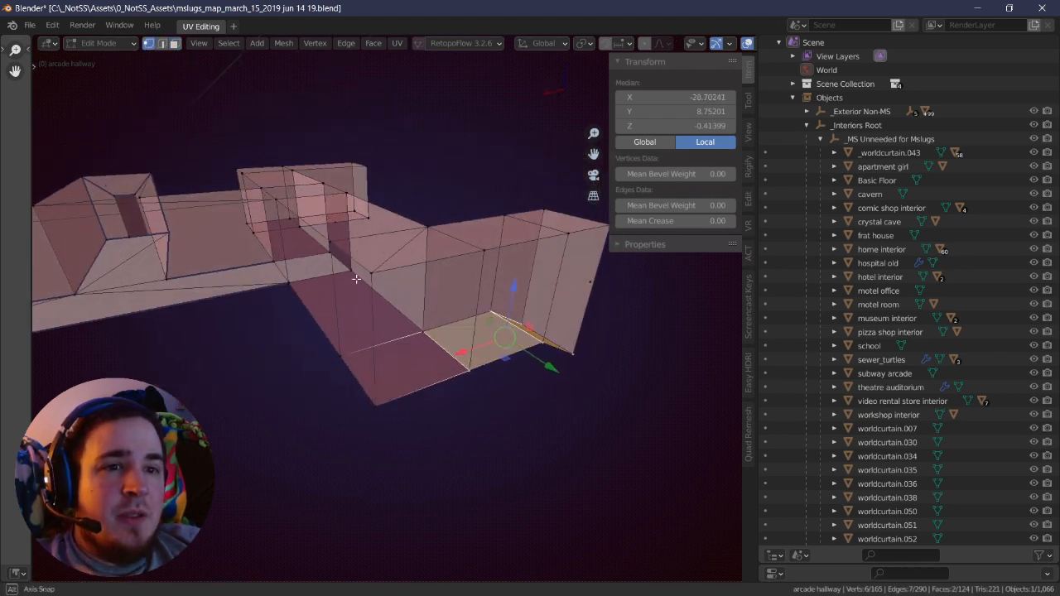
- Switch to vertex selection and merge neighbouring floor vertices on the outer side of the new corner
{"action": "key", "text": "1"}
{"action": "left_click", "coordinate": [377, 406]}
{"action": "middle_click_drag", "start_coordinate": [377, 405], "coordinate": [422, 367]}
{"action": "left_click", "coordinate": [353, 371]}
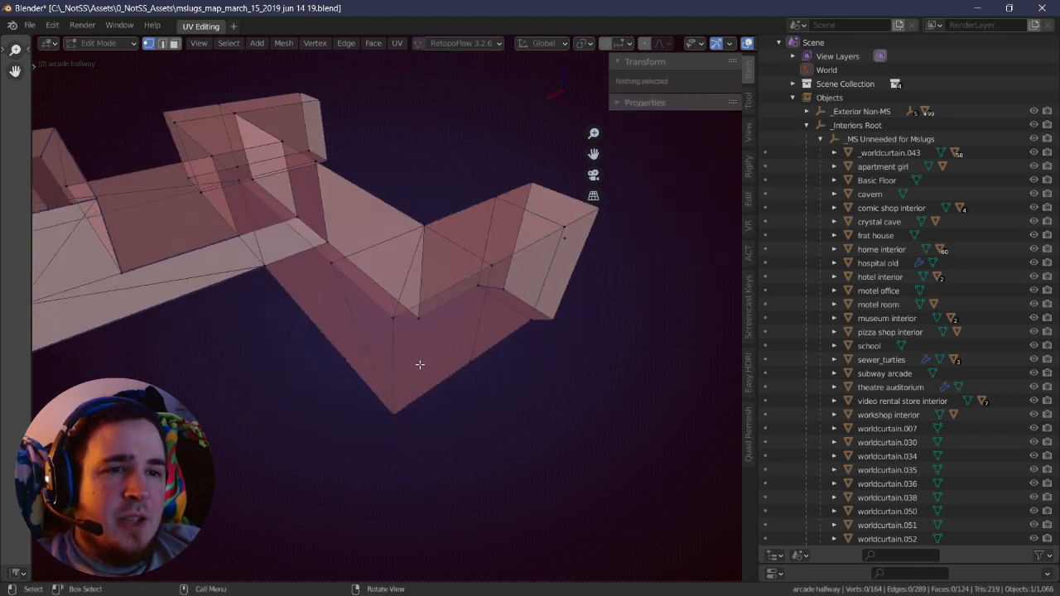
{"action": "key", "text": "m"}
{"action": "left_click", "coordinate": [408, 388]}
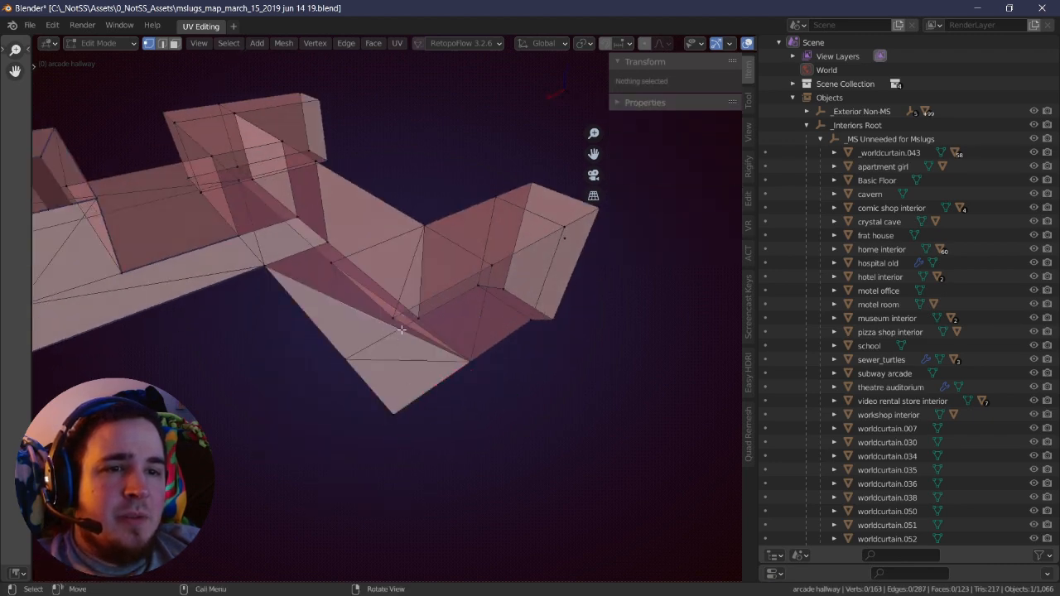
- Merge the remaining surplus vertices along the outer walls of the new corner, one pair at a time
{"action": "middle_click_drag", "start_coordinate": [401, 330], "coordinate": [469, 359]}
{"action": "left_click", "coordinate": [469, 359]}
{"action": "left_click", "coordinate": [396, 409]}
{"action": "left_click", "coordinate": [434, 386]}
{"action": "left_click", "coordinate": [446, 366]}
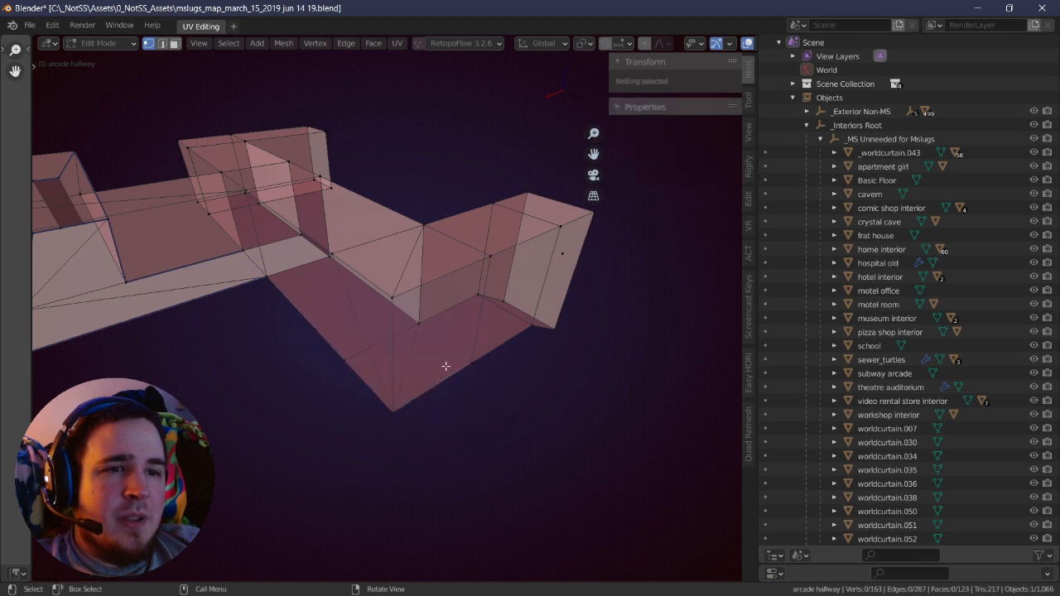
{"action": "left_click", "coordinate": [393, 406]}
{"action": "left_click", "coordinate": [325, 359]}
{"action": "middle_click_drag", "start_coordinate": [325, 358], "coordinate": [381, 414]}
{"action": "left_click", "coordinate": [432, 325]}
{"action": "left_click", "coordinate": [359, 279]}
{"action": "left_click", "coordinate": [431, 314]}
{"action": "left_click", "coordinate": [464, 266]}
{"action": "key", "text": "m"}
{"action": "left_click", "coordinate": [478, 361]}
{"action": "key", "text": "alt+a"}
- Merge the intermediate ceiling vertices on both sides of the lowered end section into the ceiling corners at its end
{"action": "middle_click_drag", "start_coordinate": [490, 348], "coordinate": [494, 277]}
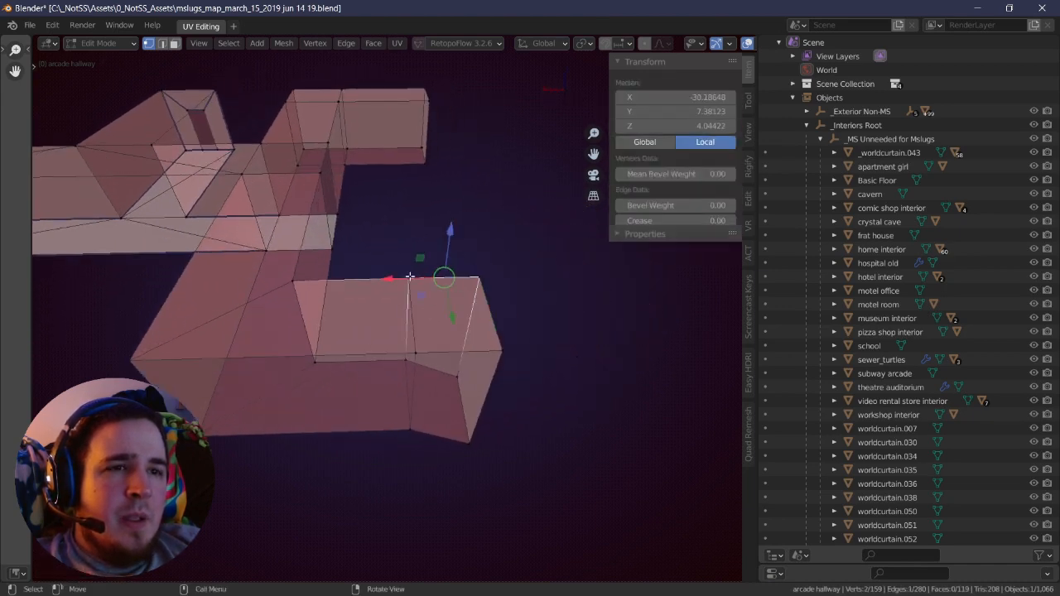
{"action": "key", "text": "x"}
{"action": "left_click", "coordinate": [403, 282]}
{"action": "middle_click_drag", "start_coordinate": [396, 294], "coordinate": [481, 327]}
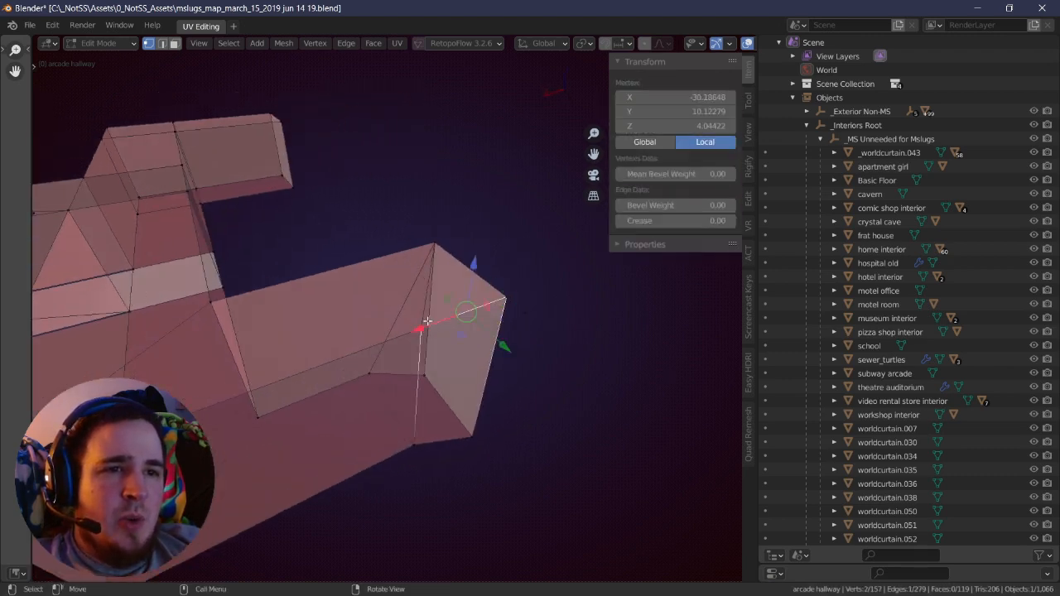
{"action": "key", "text": "m"}
{"action": "left_click", "coordinate": [417, 317]}
{"action": "key", "text": "alt+a"}
- Merge the two floor vertices on the far wall of the hallway junction into the branch-side one
{"action": "middle_click_drag", "start_coordinate": [417, 318], "coordinate": [393, 347]}
{"action": "scroll", "coordinate": [393, 347], "scroll_direction": "up", "scroll_amount": 3}
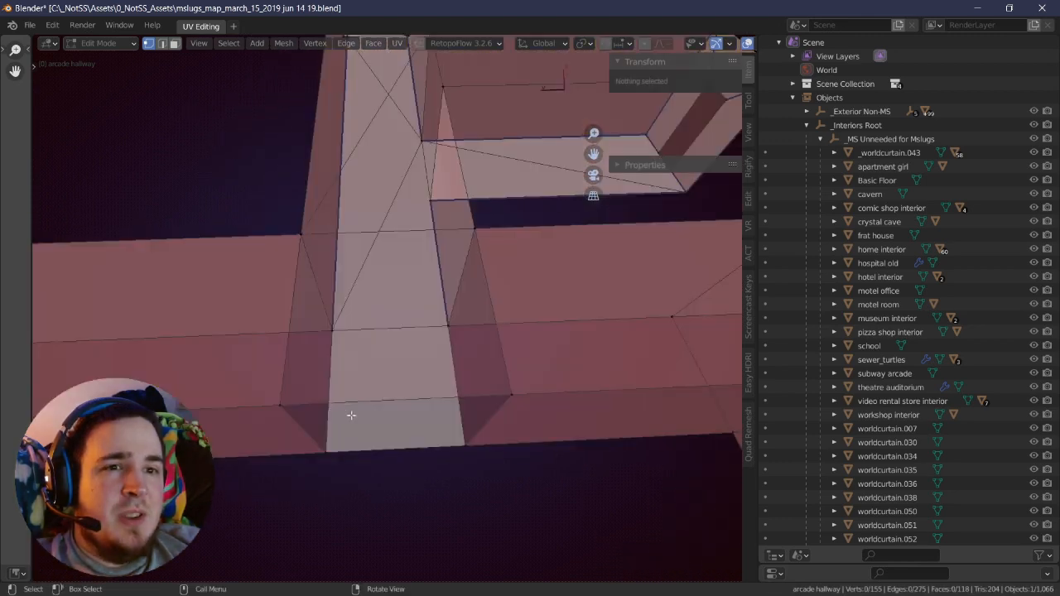
{"action": "key", "text": "alt+a"}
{"action": "key", "text": "a"}
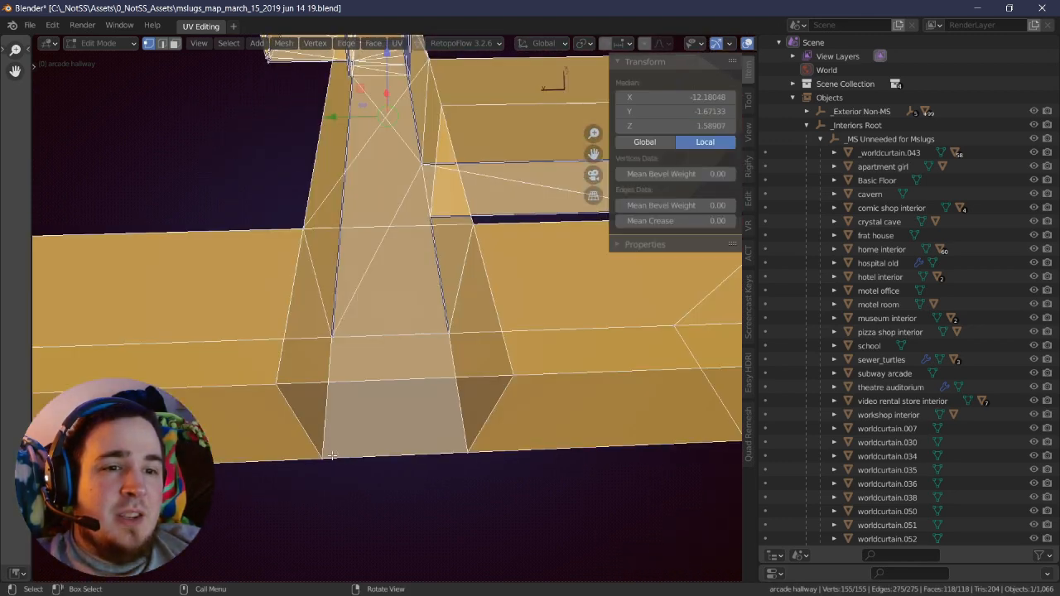
{"action": "key", "text": "alt+a"}
{"action": "middle_click_drag", "start_coordinate": [351, 409], "coordinate": [349, 385]}
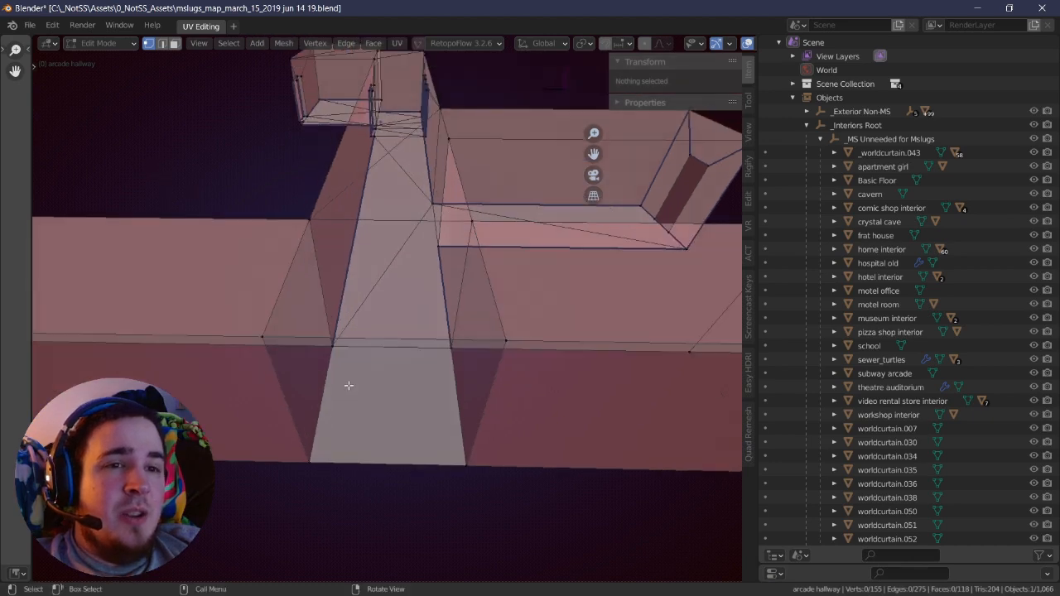
{"action": "middle_click_drag", "start_coordinate": [310, 452], "coordinate": [313, 458]}
{"action": "left_click", "coordinate": [312, 459]}
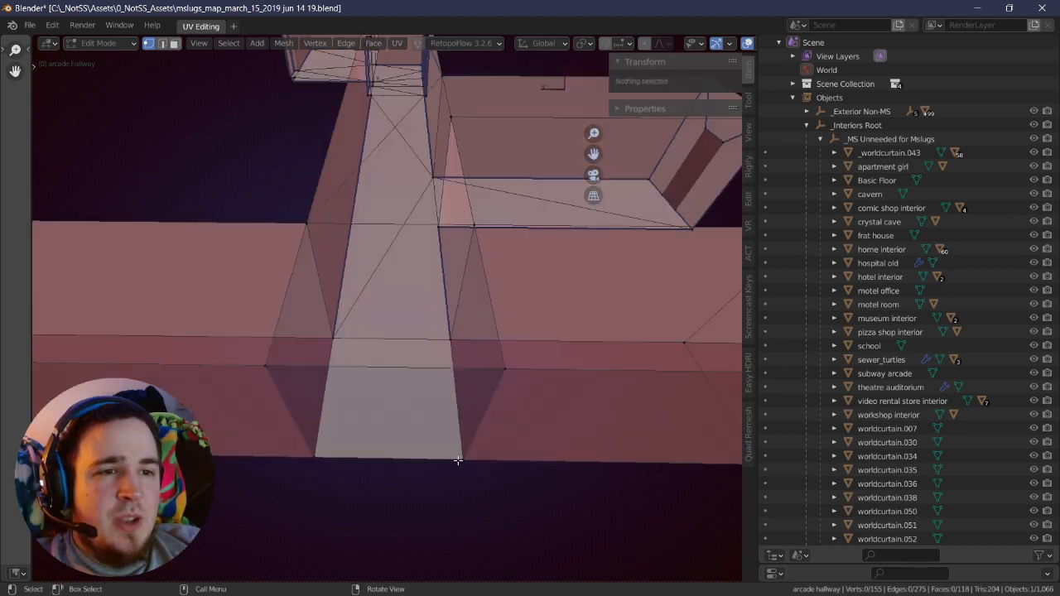
{"action": "left_click", "coordinate": [315, 456], "text": "shift"}
{"action": "key", "text": "m"}
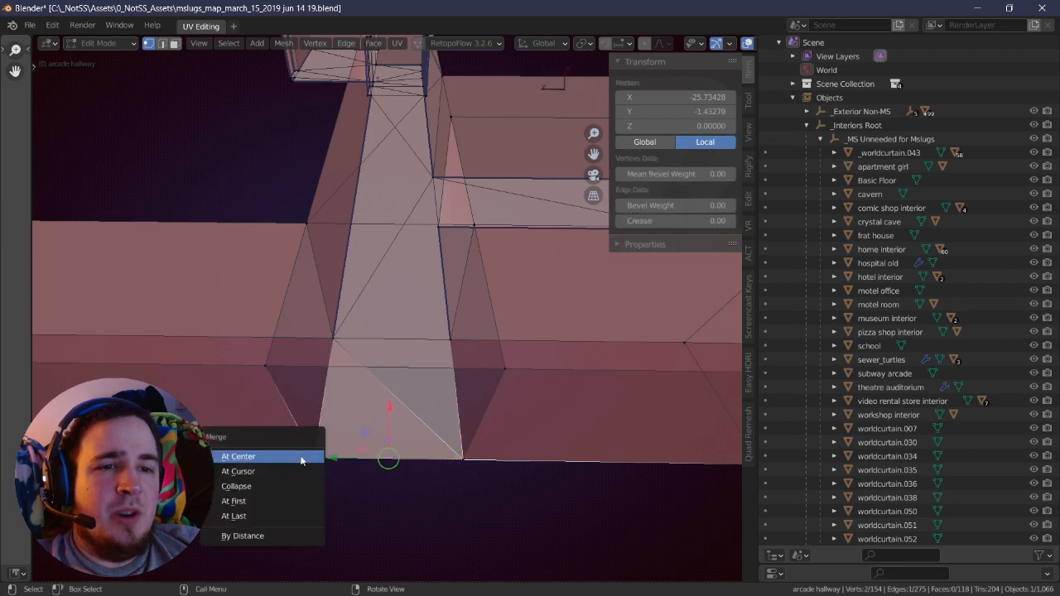
{"action": "left_click", "coordinate": [265, 454]}
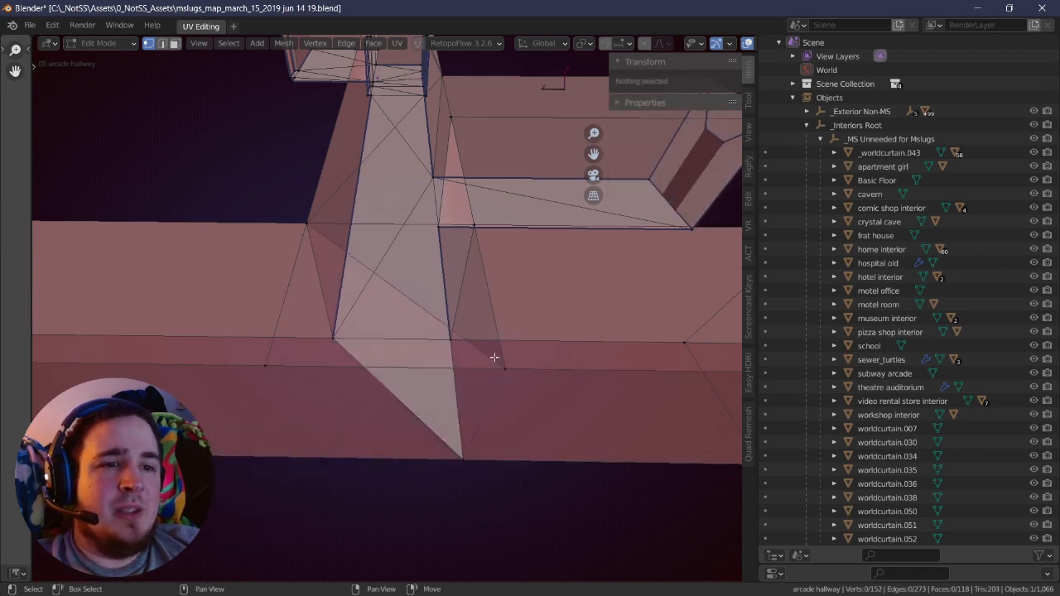
- Merge the two ceiling vertices on the far wall of the hallway junction
{"action": "scroll", "coordinate": [338, 356], "scroll_direction": "down", "scroll_amount": 3}
{"action": "left_click", "coordinate": [454, 341]}
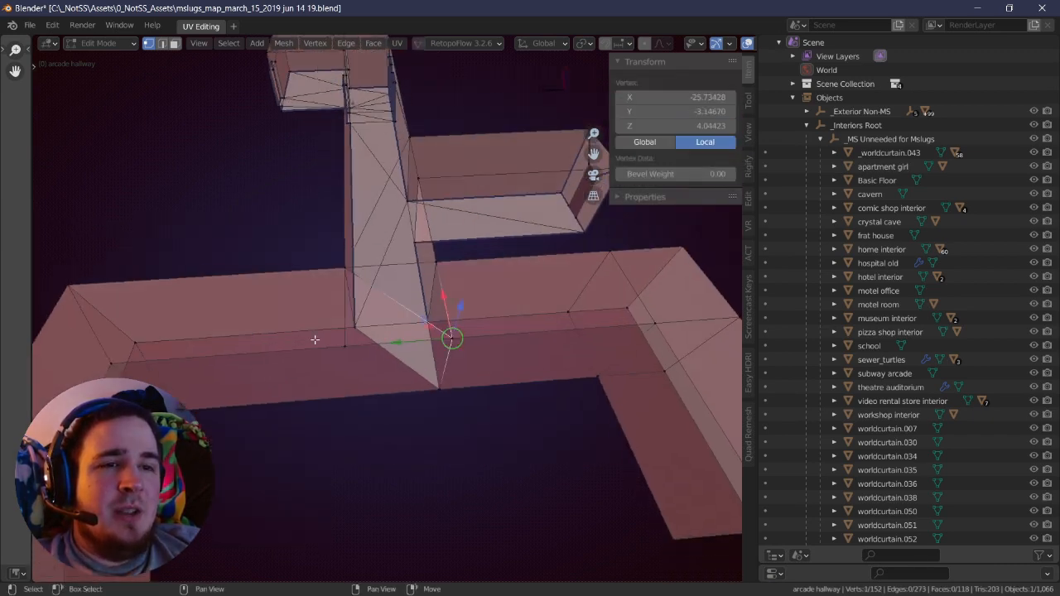
{"action": "left_click", "coordinate": [315, 341], "text": "shift"}
{"action": "key", "text": "m"}
{"action": "left_click", "coordinate": [315, 341]}
{"action": "middle_click_drag", "start_coordinate": [316, 342], "coordinate": [406, 318]}
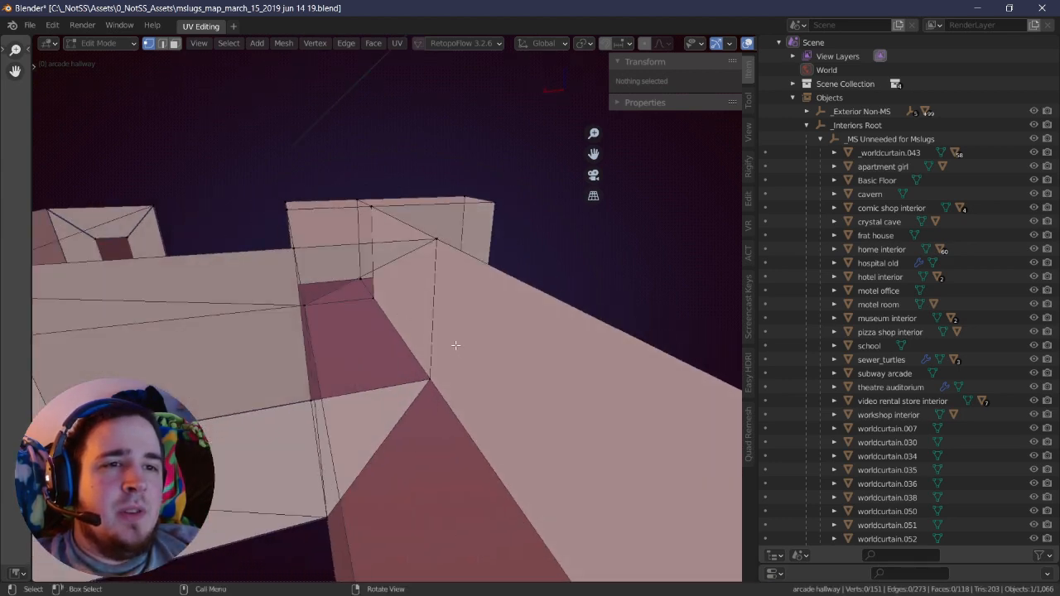
{"action": "middle_click_drag", "start_coordinate": [456, 346], "coordinate": [449, 318]}
{"action": "key", "text": "ctrl+r"}
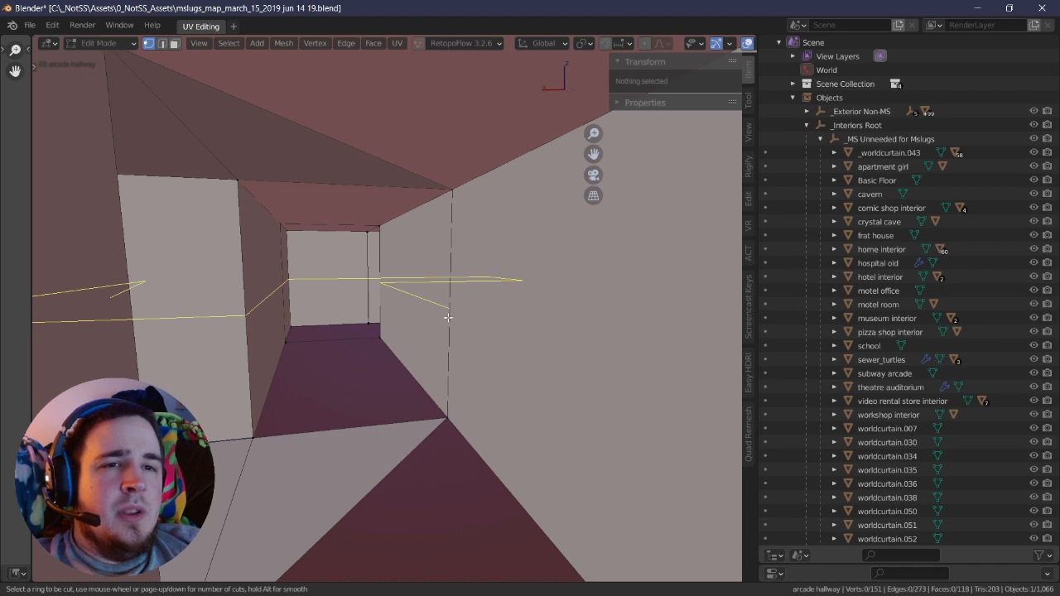
{"action": "right_click", "coordinate": [448, 318]}
{"action": "right_click_drag", "start_coordinate": [448, 317], "coordinate": [437, 321]}
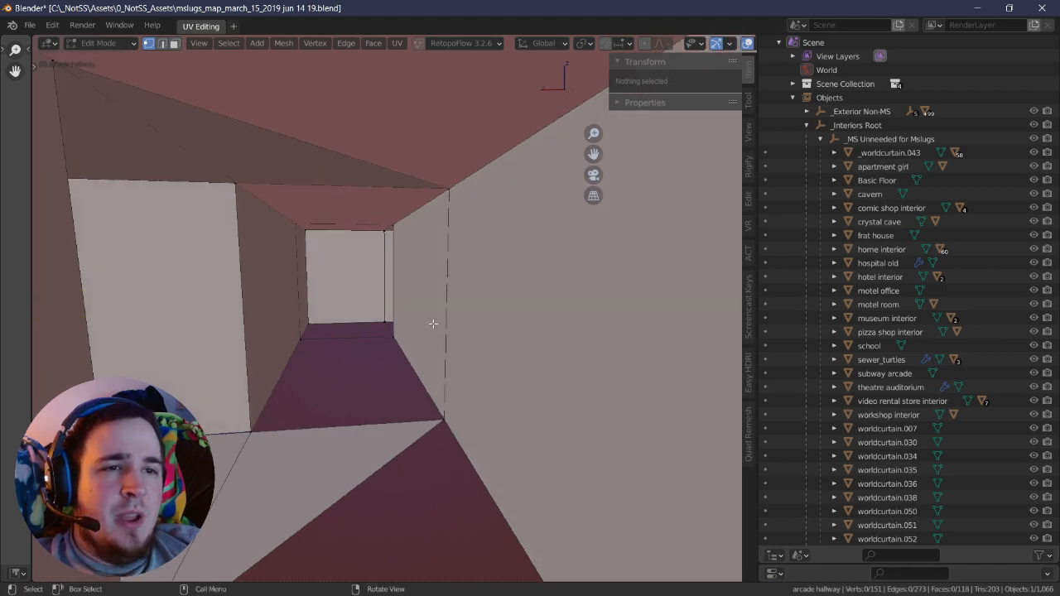
{"action": "middle_click_drag", "start_coordinate": [432, 323], "coordinate": [210, 194]}
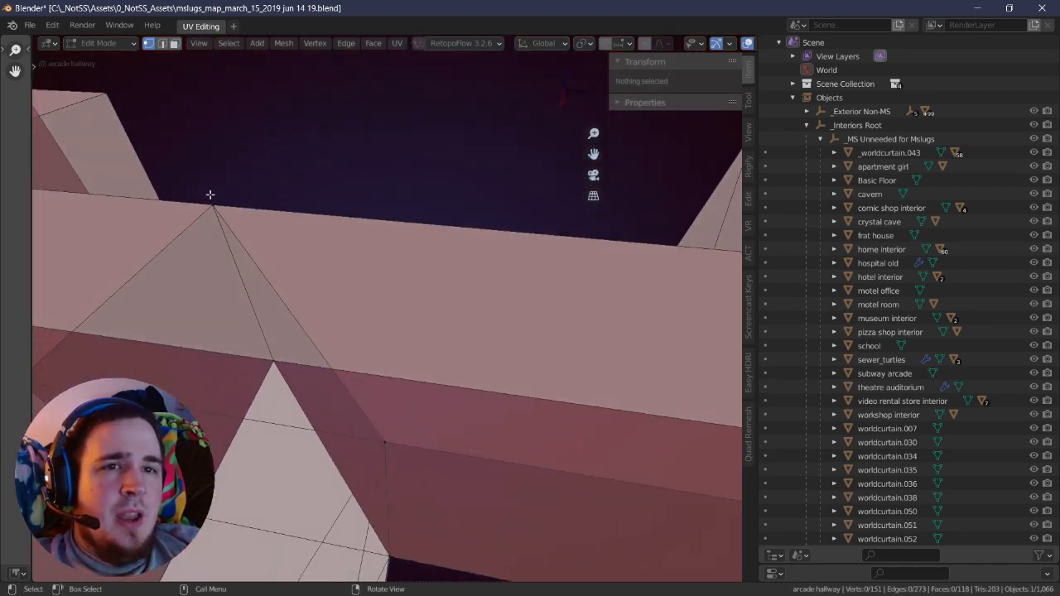
- Merge the duplicate vertices still overlapping at the single ceiling point on the junction's far wall
{"action": "left_click", "coordinate": [212, 202]}
{"action": "left_click", "coordinate": [208, 197], "text": "shift"}
{"action": "left_click", "coordinate": [212, 202]}
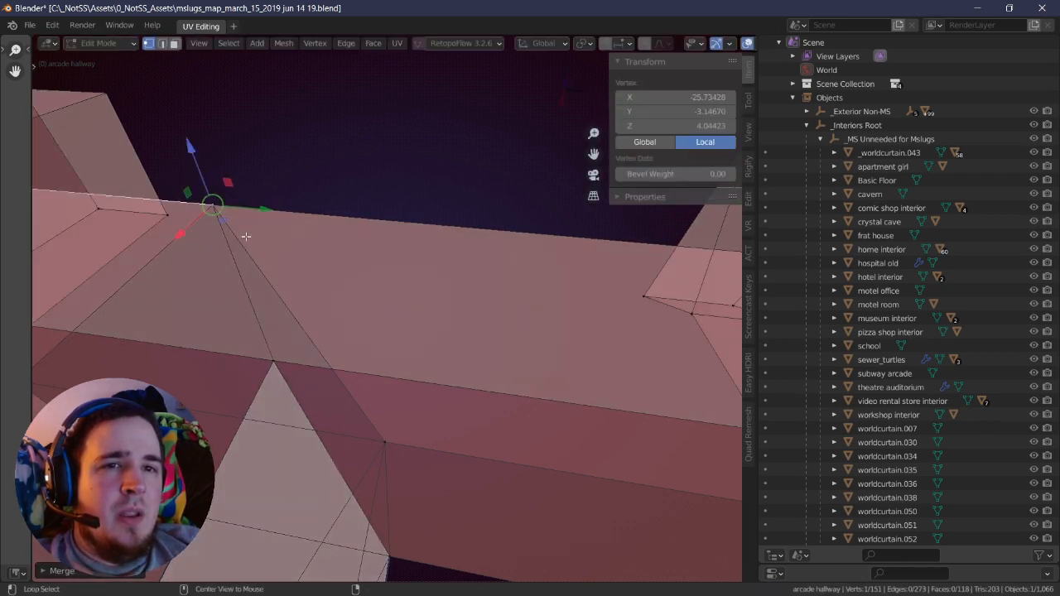
{"action": "left_click_drag", "start_coordinate": [186, 176], "coordinate": [281, 249]}
{"action": "key", "text": "m"}
{"action": "left_click", "coordinate": [287, 253]}
{"action": "middle_click_drag", "start_coordinate": [367, 303], "coordinate": [362, 281]}
{"action": "key", "text": "Escape"}
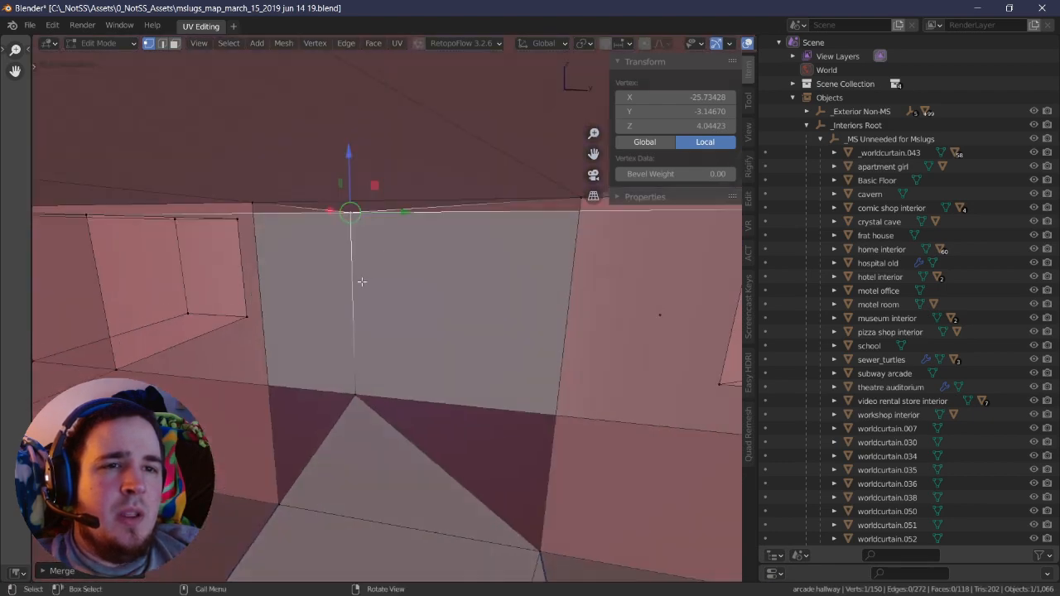
{"action": "right_click_drag", "start_coordinate": [350, 295], "coordinate": [341, 335]}
{"action": "key", "text": "a"}
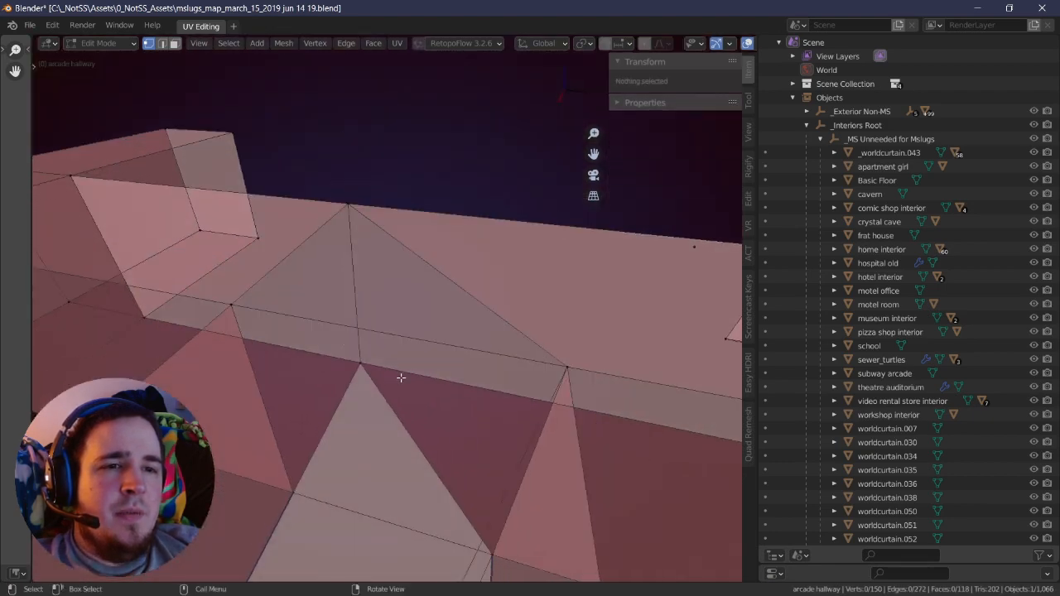
- Cut a horizontal edge loop around the hallway walls and slide it towards the floor with an edge slide of 0.4
{"action": "key", "text": "a"}
{"action": "right_click_drag", "start_coordinate": [403, 378], "coordinate": [382, 333]}
{"action": "scroll", "coordinate": [382, 334], "scroll_direction": "up", "scroll_amount": 8}
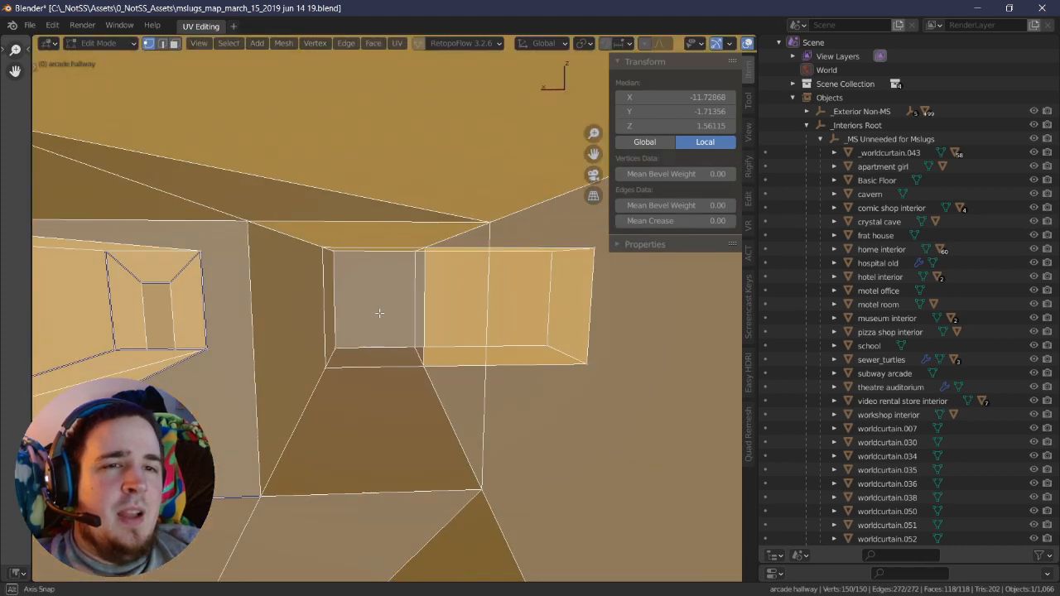
{"action": "key", "text": "ctrl+r"}
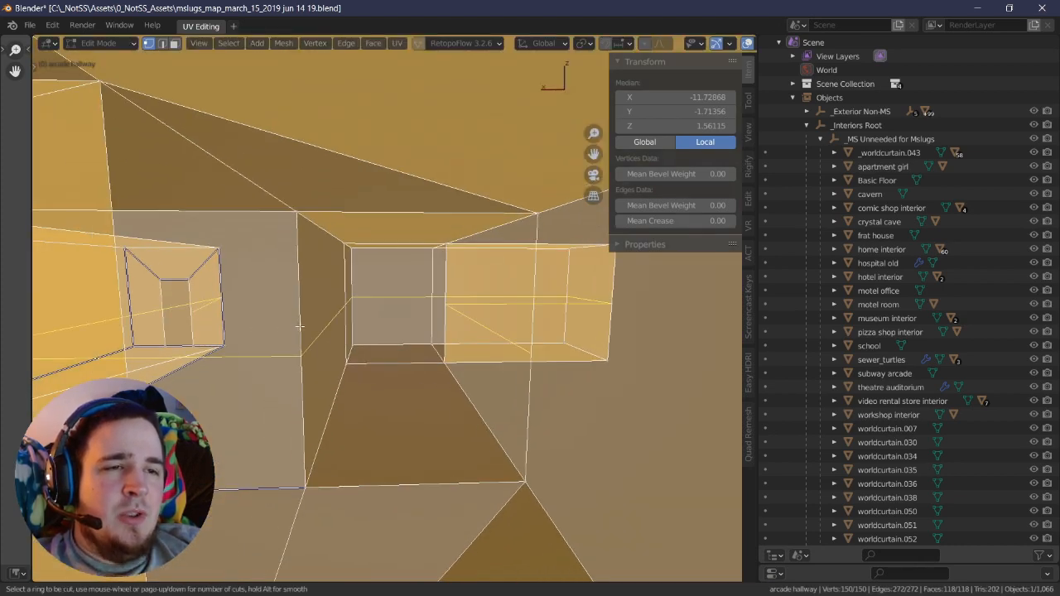
{"action": "middle_click_drag", "start_coordinate": [317, 327], "coordinate": [285, 318]}
{"action": "key", "text": "a"}
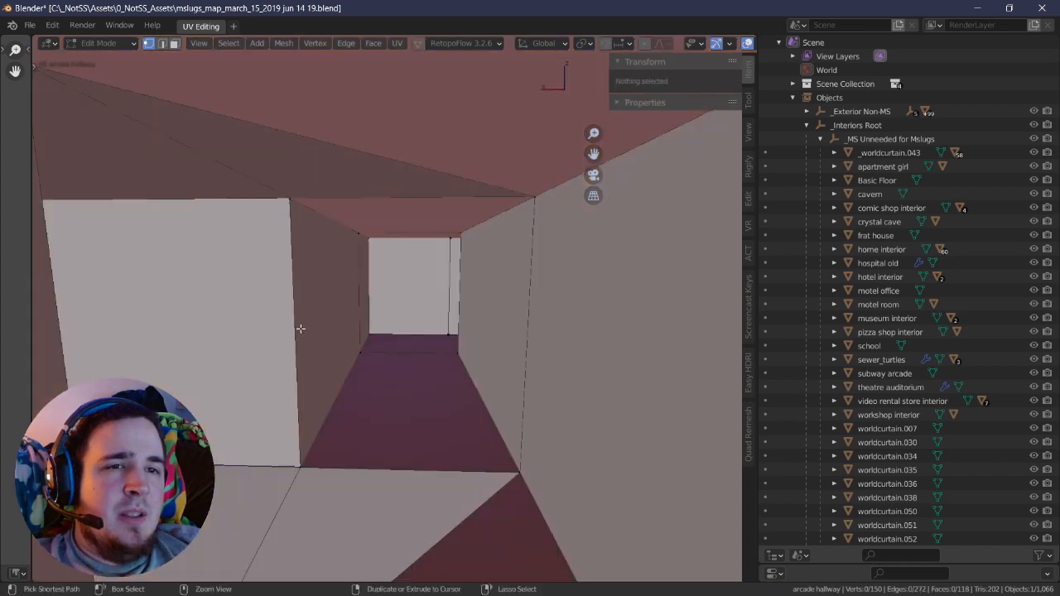
{"action": "left_click", "coordinate": [301, 329]}
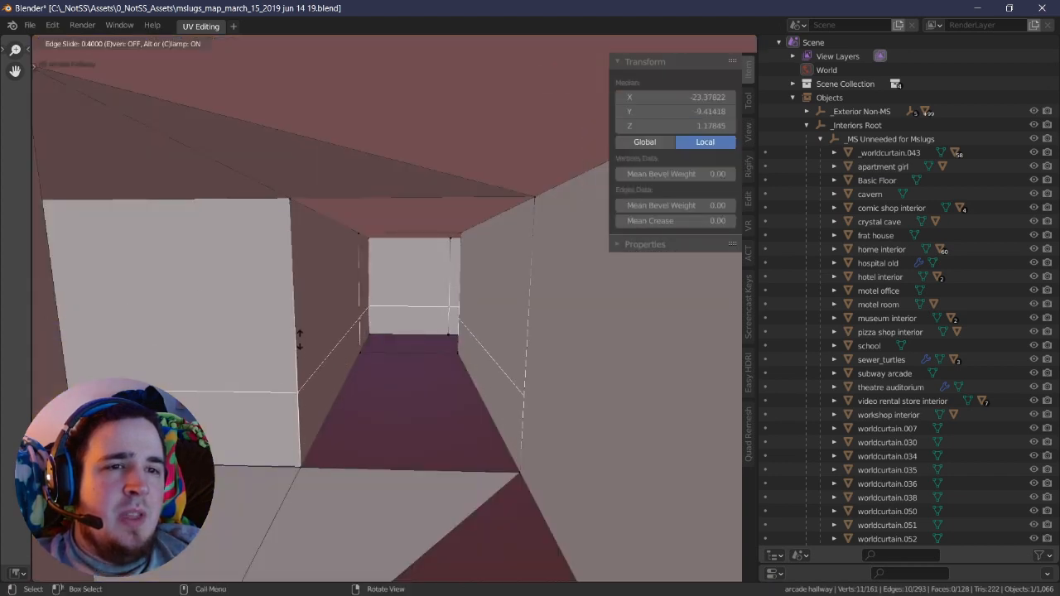
{"action": "middle_click_drag", "start_coordinate": [345, 347], "coordinate": [387, 324]}
- Apply Offset Edges to the new horizontal wall loop
{"action": "key", "text": "F3"}
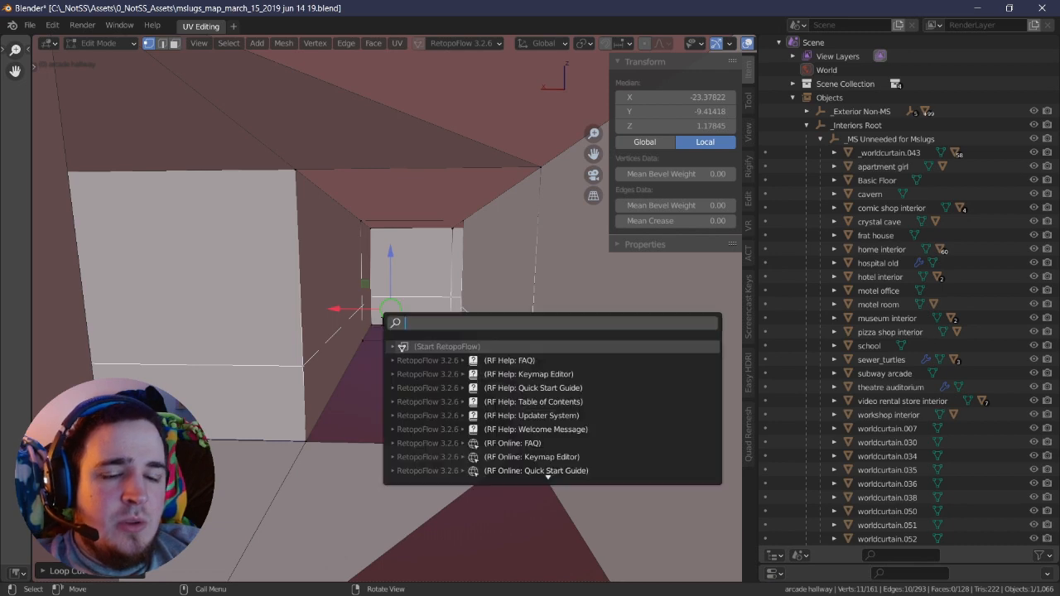
{"action": "key", "text": "Escape"}
{"action": "key", "text": "q"}
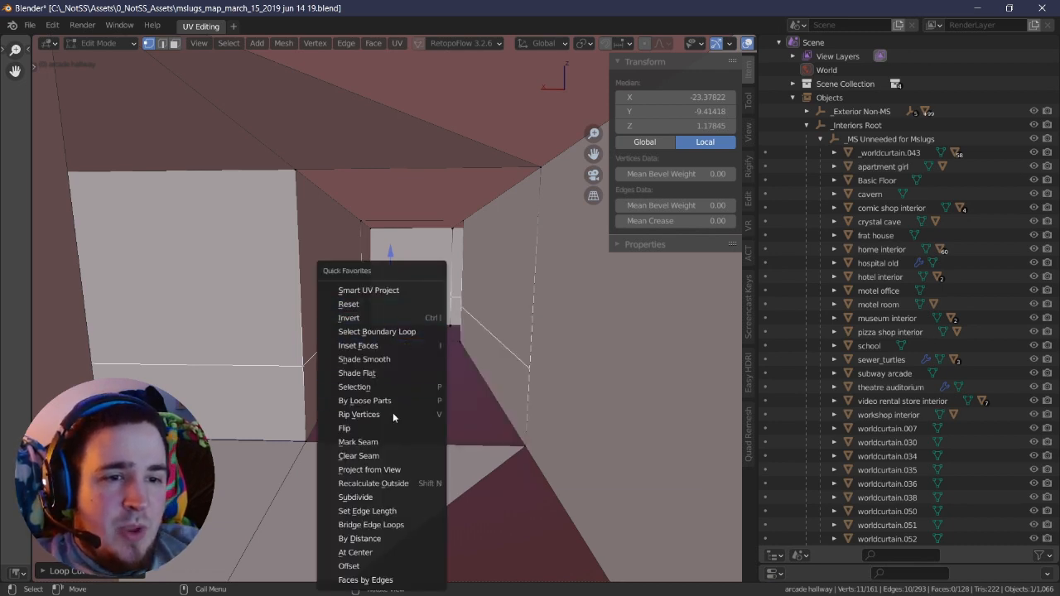
{"action": "left_click", "coordinate": [374, 568]}
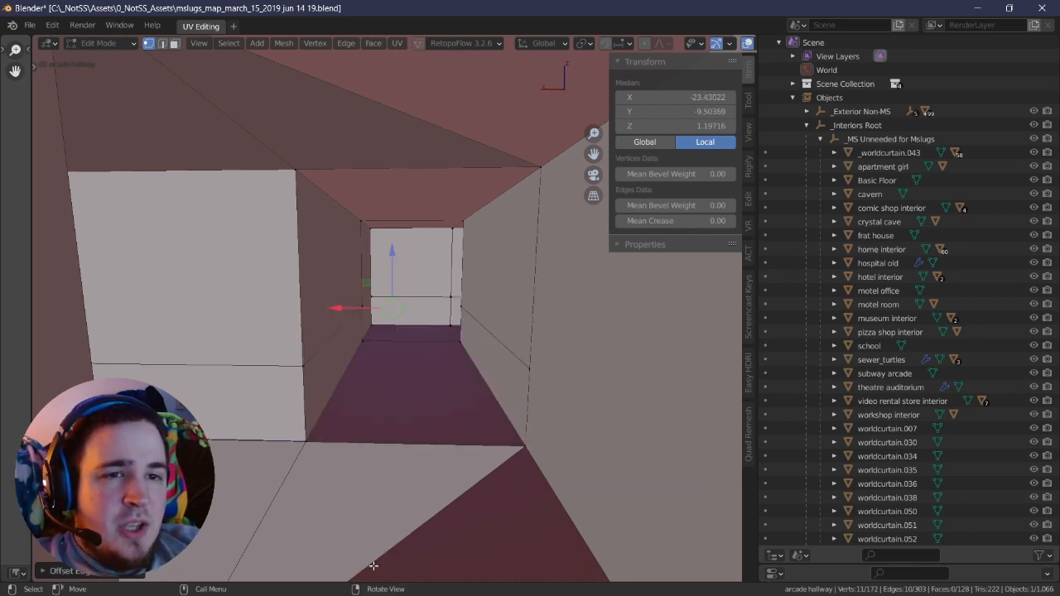
{"action": "right_click_drag", "start_coordinate": [399, 355], "coordinate": [399, 422]}
{"action": "scroll", "coordinate": [393, 398], "scroll_direction": "down", "scroll_amount": 4}
{"action": "middle_click_drag", "start_coordinate": [399, 423], "coordinate": [391, 392]}
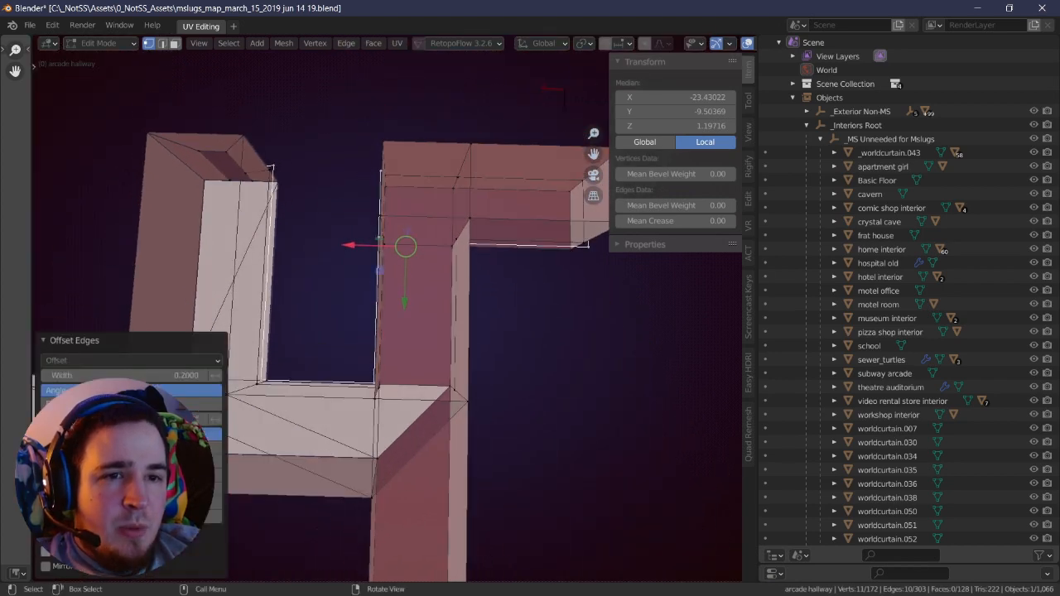
{"action": "scroll", "coordinate": [289, 424], "scroll_direction": "up", "scroll_amount": 4}
{"action": "right_click_drag", "start_coordinate": [289, 426], "coordinate": [374, 292]}
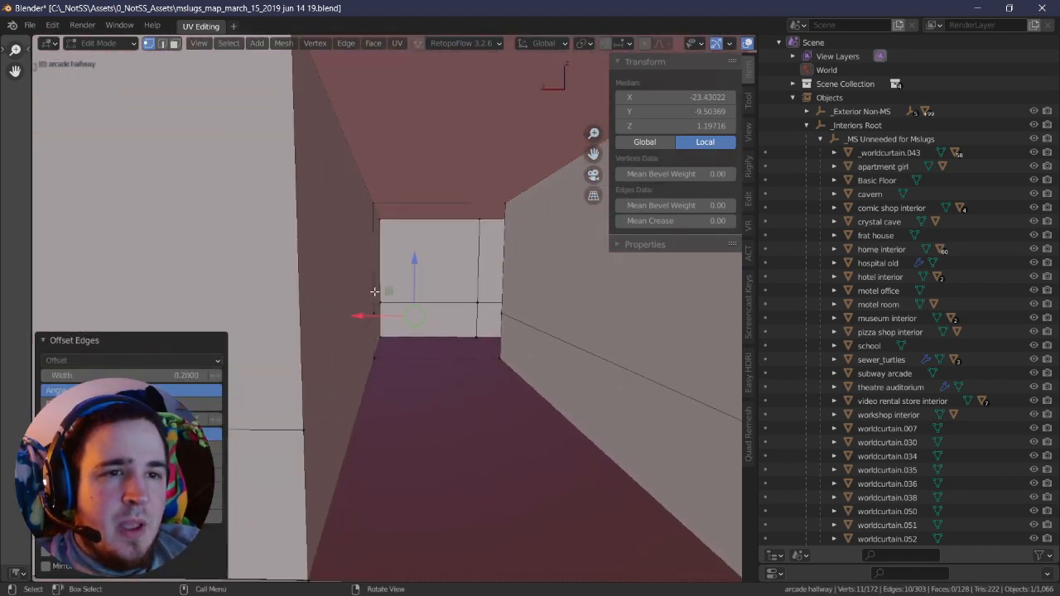
- Set the edge offset width to a small negative value, about -0.06, so the offset loop lies inside the hallway
{"action": "middle_click_drag", "start_coordinate": [375, 292], "coordinate": [381, 299]}
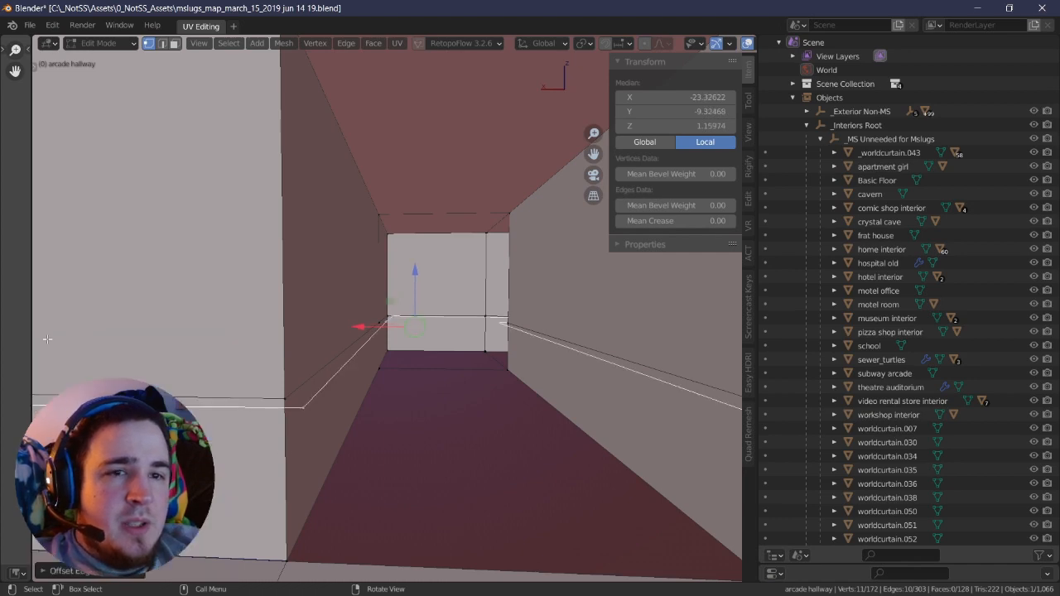
{"action": "middle_click_drag", "start_coordinate": [47, 339], "coordinate": [427, 349]}
{"action": "left_click", "coordinate": [38, 572]}
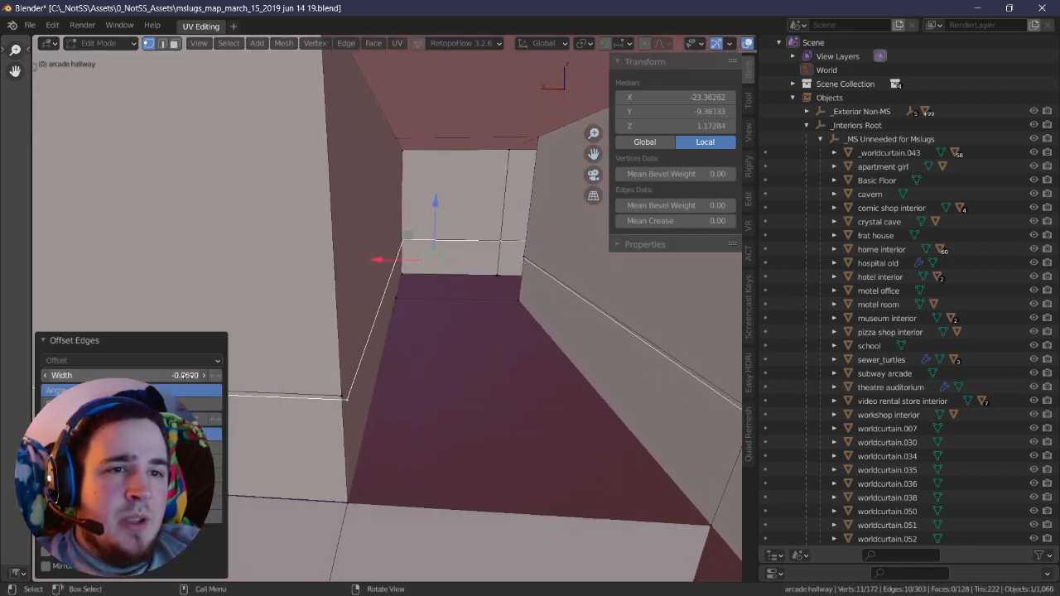
- Extrude the offset loop straight down by about 0.2 to form the front face of a wall trim
{"action": "middle_click_drag", "start_coordinate": [329, 342], "coordinate": [412, 306]}
{"action": "key", "text": "g"}
{"action": "key", "text": "z"}
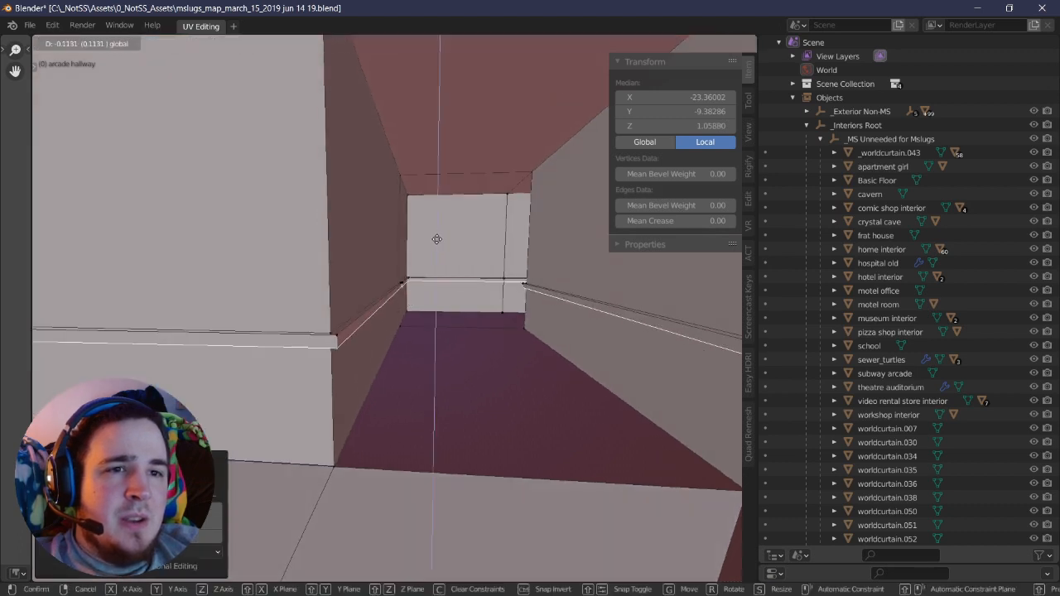
{"action": "left_click", "coordinate": [437, 241]}
{"action": "middle_click_drag", "start_coordinate": [434, 244], "coordinate": [414, 287]}
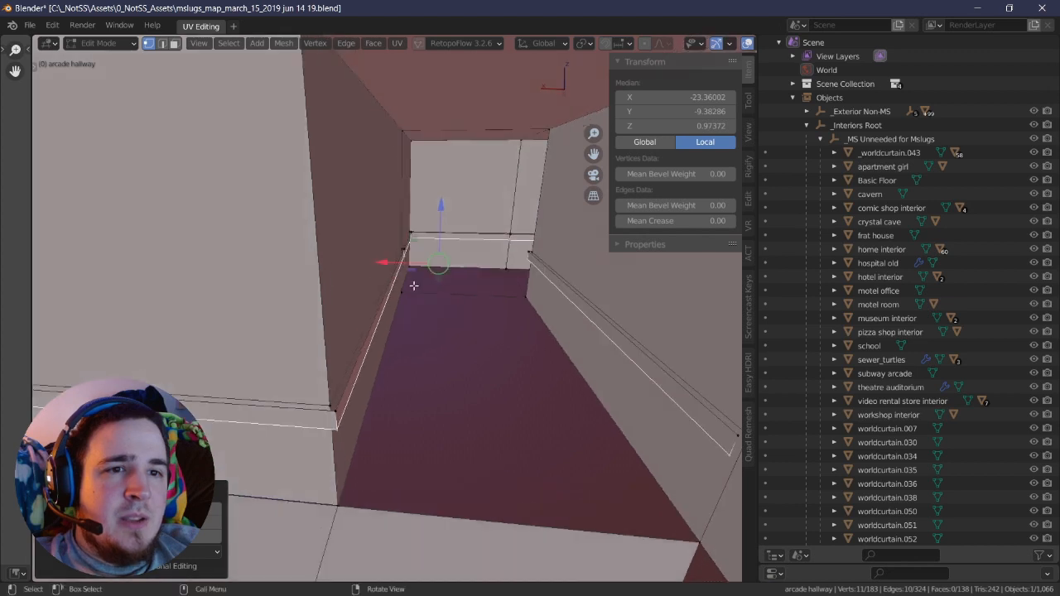
{"action": "key", "text": "alt+a"}
{"action": "left_click", "coordinate": [336, 419], "text": "ctrl+alt"}
{"action": "key", "text": "alt+a"}
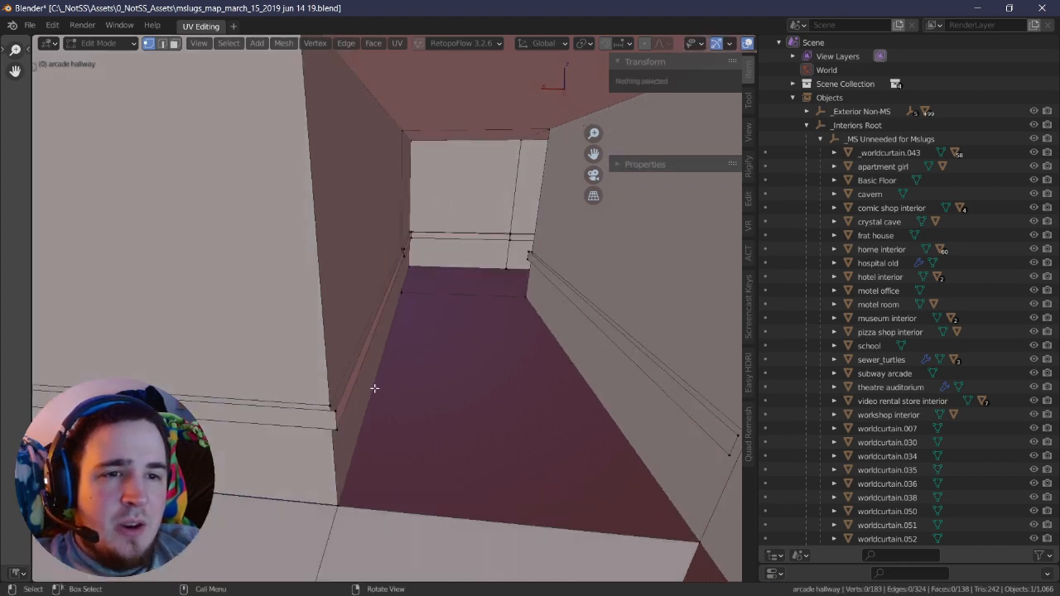
{"action": "key", "text": "a"}
{"action": "key", "text": "alt+a"}
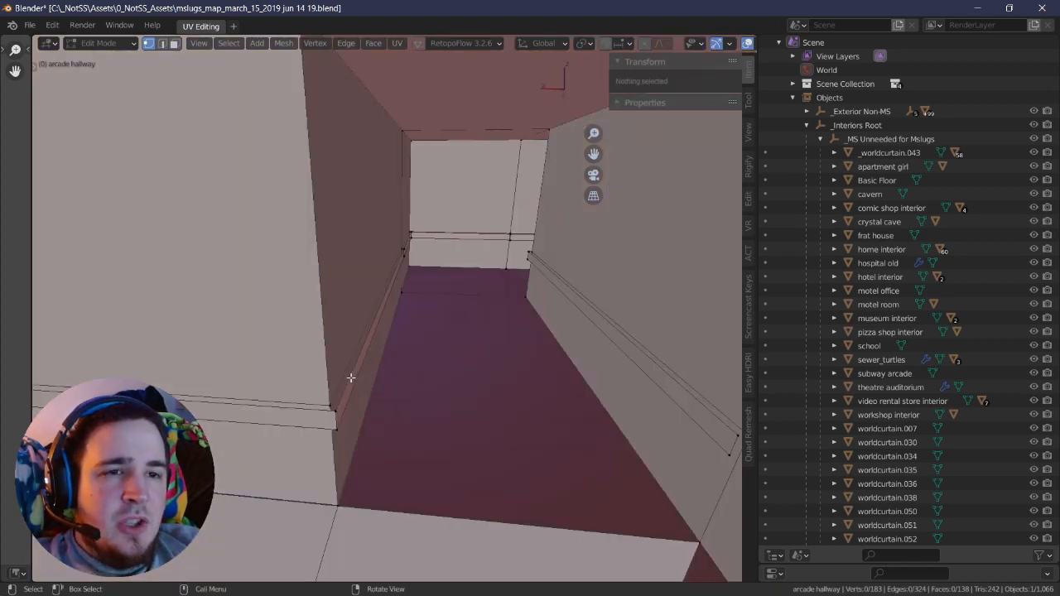
- In edge selection, fill the gap between the upper trim edge and the wall beside the near corner with a face
{"action": "middle_click_drag", "start_coordinate": [351, 377], "coordinate": [352, 335]}
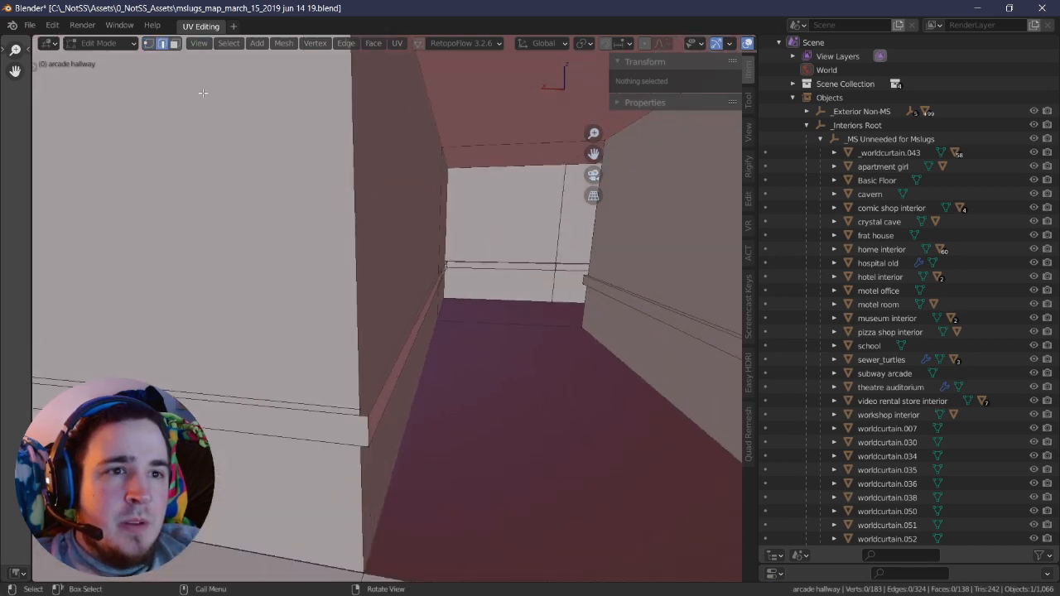
{"action": "left_click", "coordinate": [375, 403], "text": "shift"}
{"action": "key", "text": "f"}
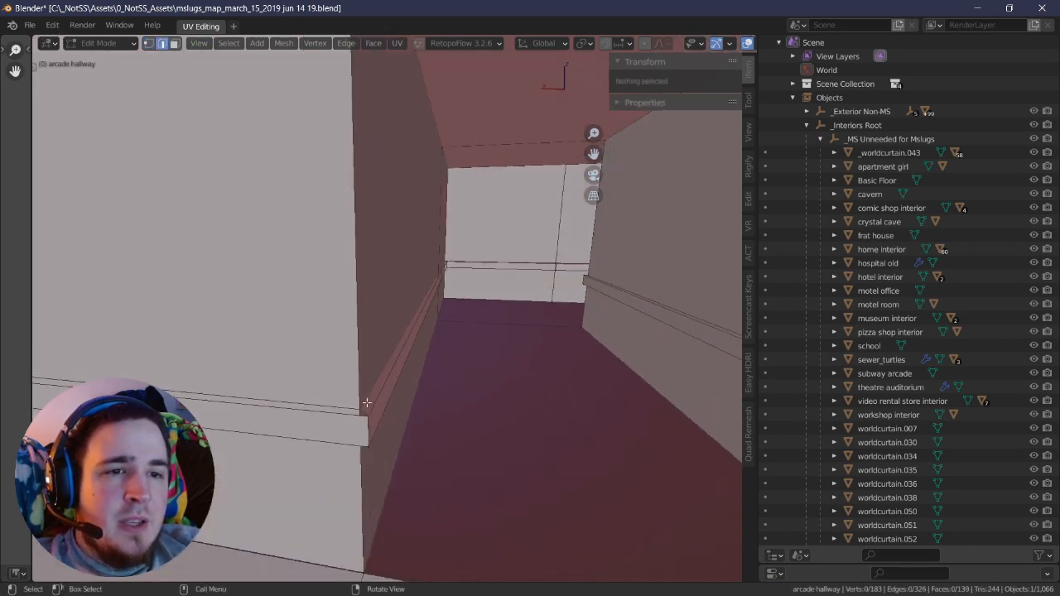
{"action": "left_click", "coordinate": [365, 413]}
{"action": "middle_click_drag", "start_coordinate": [443, 352], "coordinate": [440, 332]}
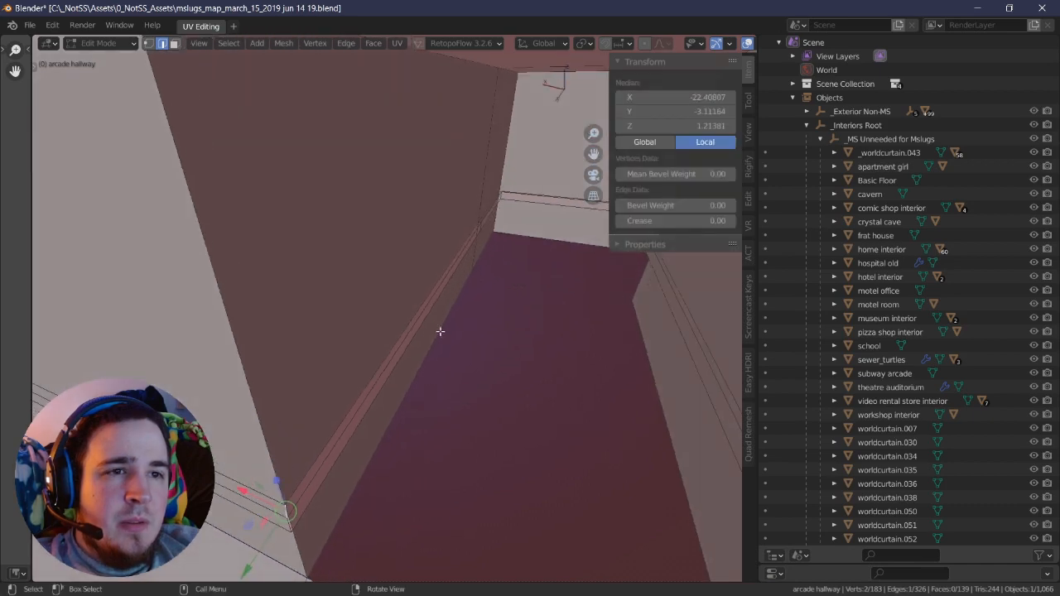
{"action": "key", "text": "alt+a"}
{"action": "middle_click_drag", "start_coordinate": [483, 224], "coordinate": [463, 333]}
{"action": "left_click", "coordinate": [372, 310]}
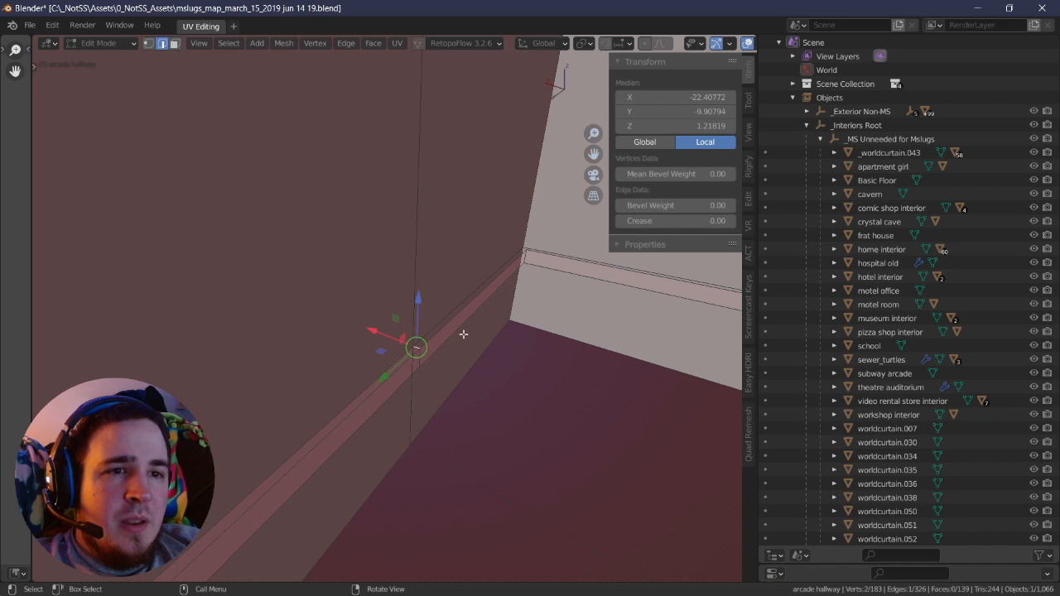
{"action": "key", "text": "alt+a"}
{"action": "left_click", "coordinate": [468, 292]}
{"action": "key", "text": "e"}
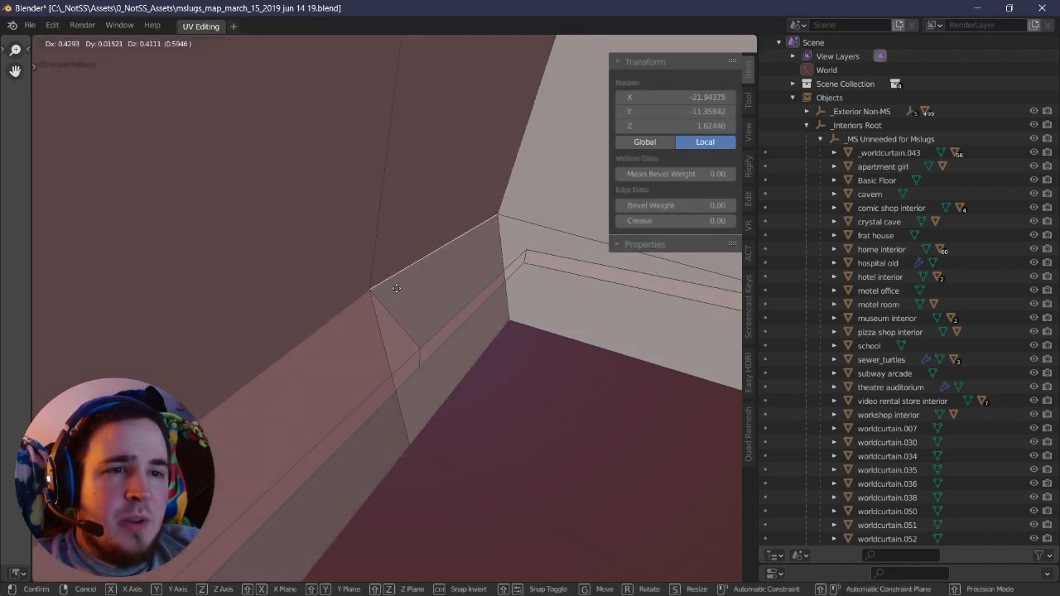
{"action": "left_click", "coordinate": [397, 288]}
- Cut another horizontal edge loop around the lower part of the hallway walls, midway between the trim and the floor
{"action": "middle_click_drag", "start_coordinate": [485, 277], "coordinate": [405, 276]}
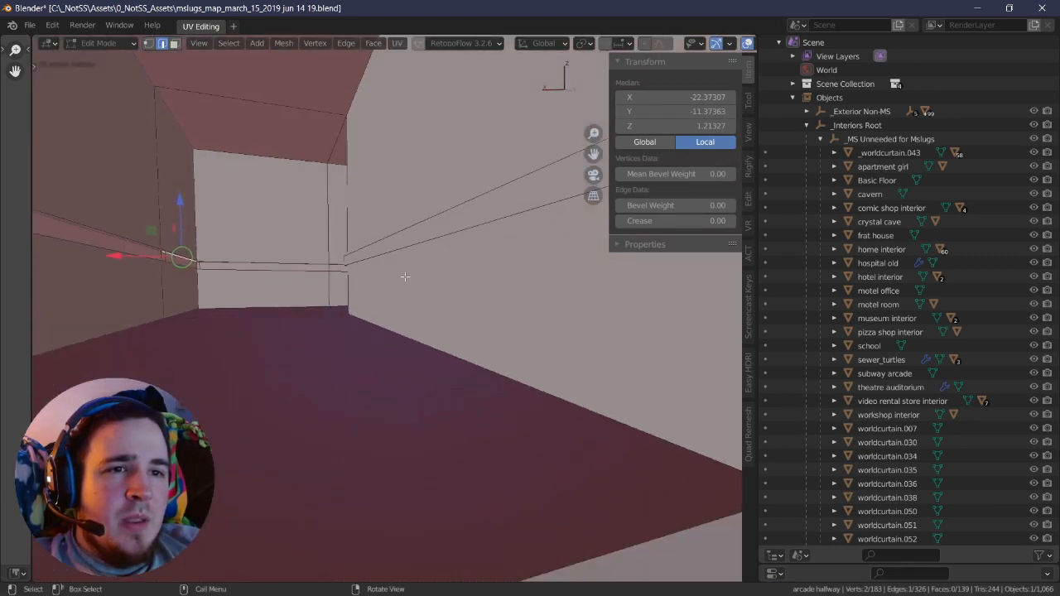
{"action": "left_click", "coordinate": [356, 282]}
{"action": "left_click", "coordinate": [359, 282]}
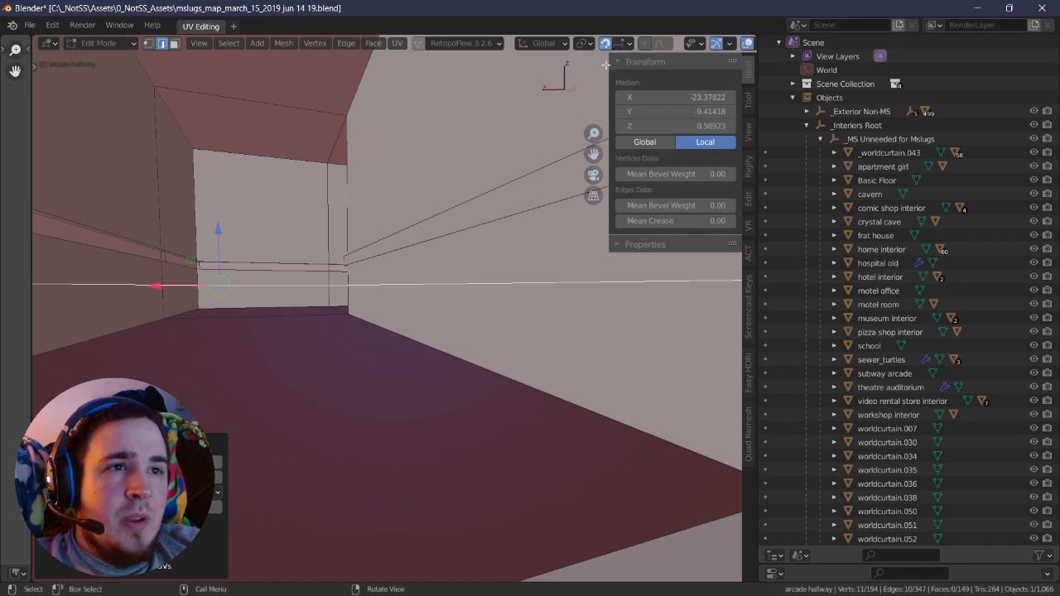
- Switch snapping to vertices and move the lower wall loop up to the height of the trim's bottom edge
{"action": "left_click", "coordinate": [626, 44]}
{"action": "left_click", "coordinate": [584, 98]}
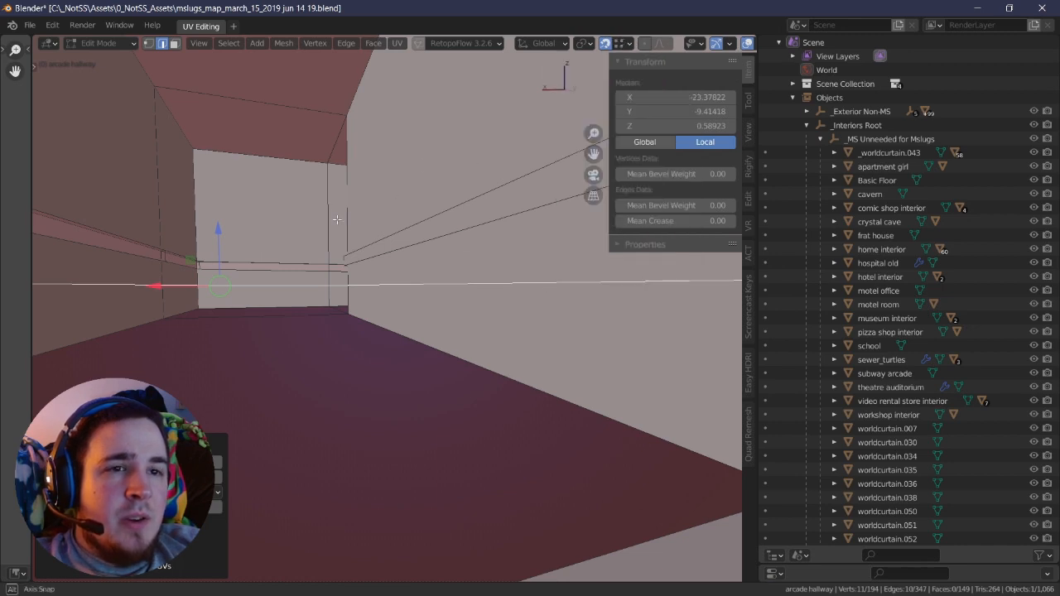
{"action": "key", "text": "g"}
{"action": "left_click", "coordinate": [351, 266]}
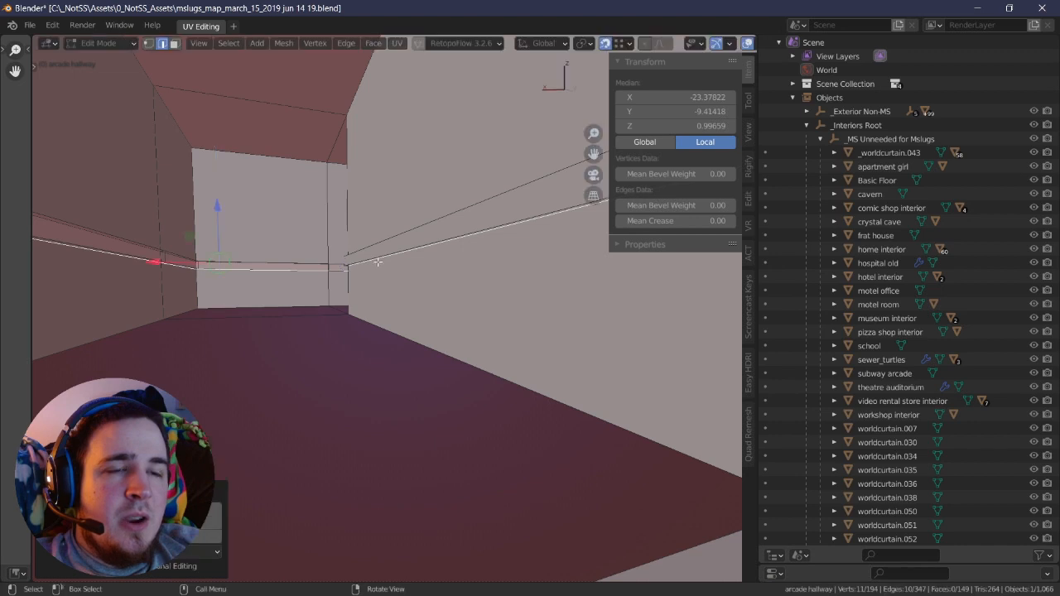
{"action": "scroll", "coordinate": [374, 260], "scroll_direction": "down", "scroll_amount": 3}
- Switch to face selection and check the trim's top faces and face loop around the hallway junction corner
{"action": "left_click", "coordinate": [175, 48]}
{"action": "middle_click_drag", "start_coordinate": [332, 249], "coordinate": [429, 373]}
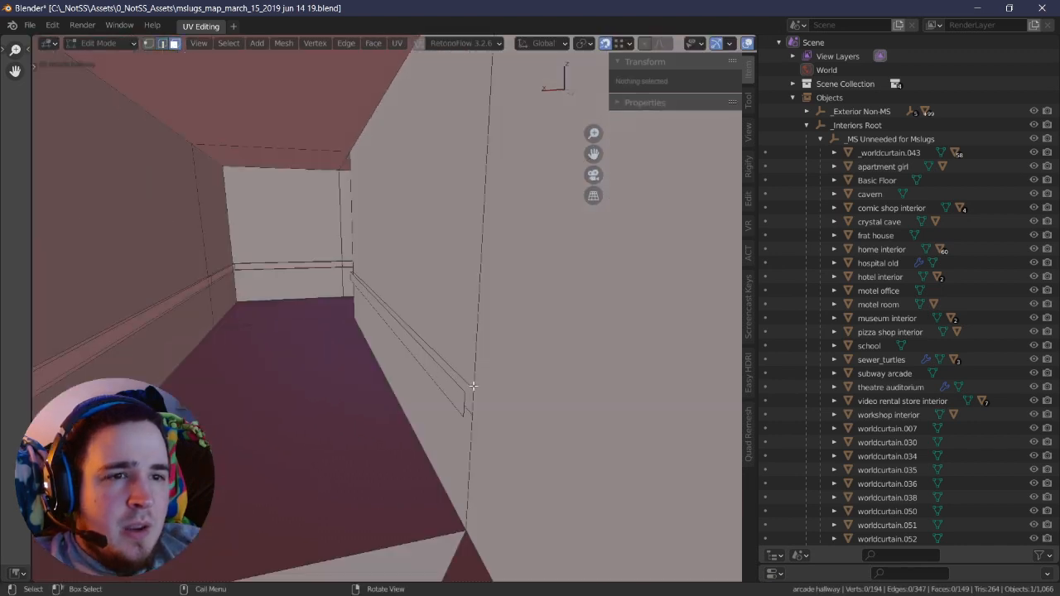
{"action": "left_click", "coordinate": [472, 393]}
{"action": "left_click", "coordinate": [469, 396]}
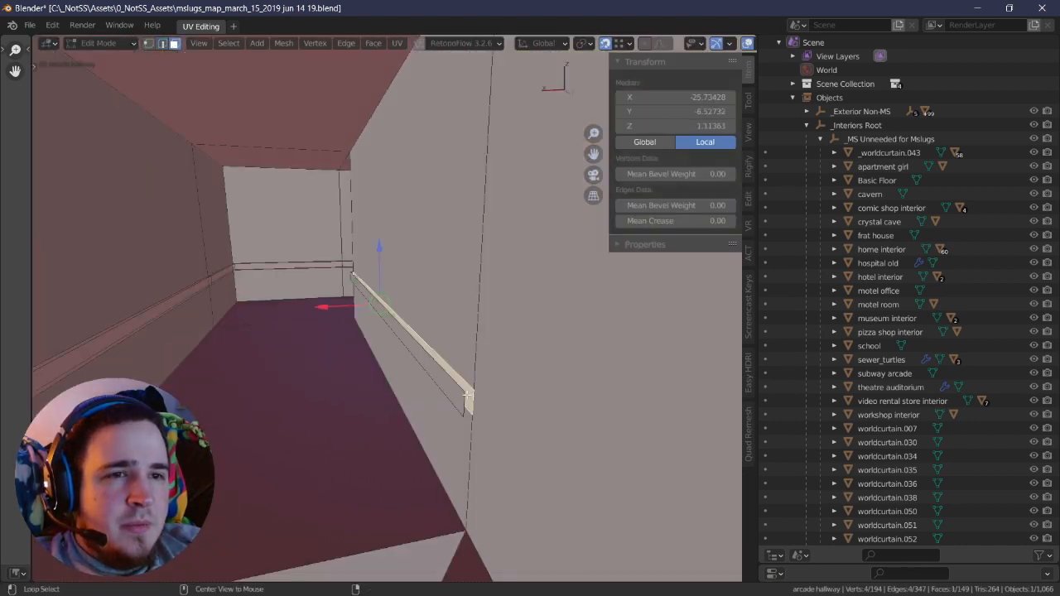
{"action": "key", "text": "alt+a"}
{"action": "scroll", "coordinate": [384, 339], "scroll_direction": "down", "scroll_amount": 4}
{"action": "middle_click_drag", "start_coordinate": [384, 339], "coordinate": [398, 362]}
{"action": "scroll", "coordinate": [332, 362], "scroll_direction": "up", "scroll_amount": 3}
{"action": "scroll", "coordinate": [384, 362], "scroll_direction": "up", "scroll_amount": 3}
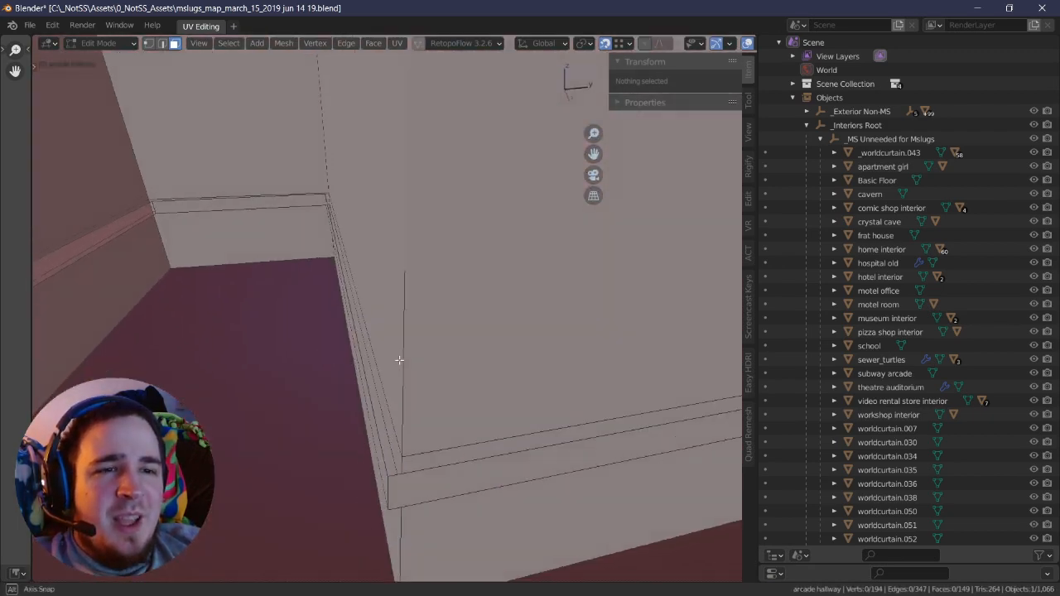
{"action": "left_click", "coordinate": [407, 451], "text": "alt"}
{"action": "key", "text": "alt+a"}
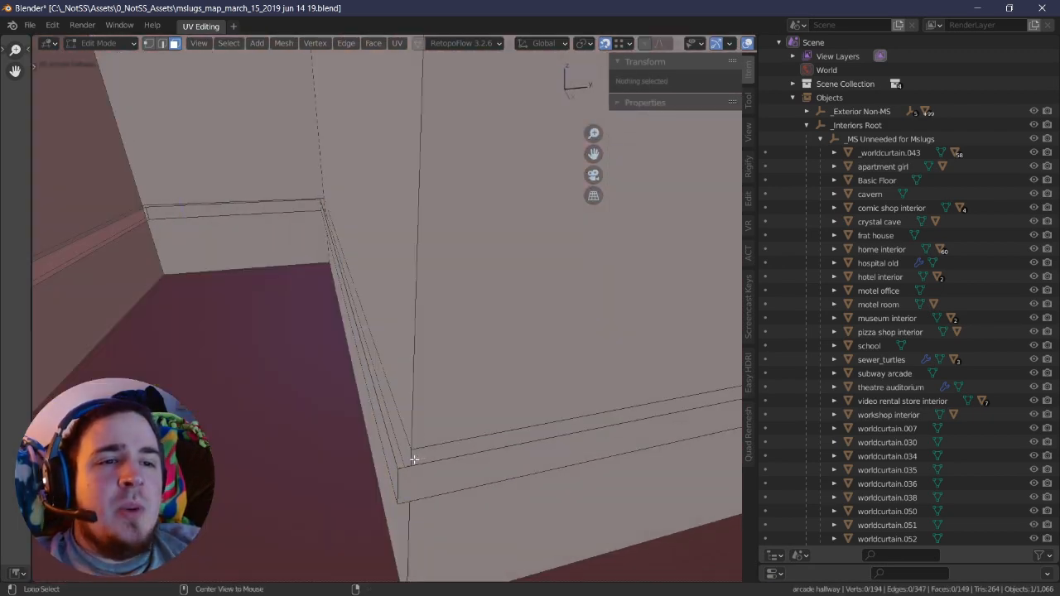
- Select the wall face loop behind the trim and check its course around the hallway to the end beside the doorway
{"action": "left_click", "coordinate": [414, 453], "text": "alt"}
{"action": "middle_click_drag", "start_coordinate": [414, 454], "coordinate": [481, 309]}
{"action": "scroll", "coordinate": [427, 342], "scroll_direction": "down", "scroll_amount": 2}
{"action": "scroll", "coordinate": [411, 359], "scroll_direction": "down", "scroll_amount": 2}
{"action": "scroll", "coordinate": [478, 312], "scroll_direction": "up", "scroll_amount": 4}
{"action": "scroll", "coordinate": [462, 339], "scroll_direction": "down", "scroll_amount": 4}
{"action": "scroll", "coordinate": [378, 324], "scroll_direction": "down", "scroll_amount": 2}
{"action": "scroll", "coordinate": [482, 310], "scroll_direction": "down", "scroll_amount": 5}
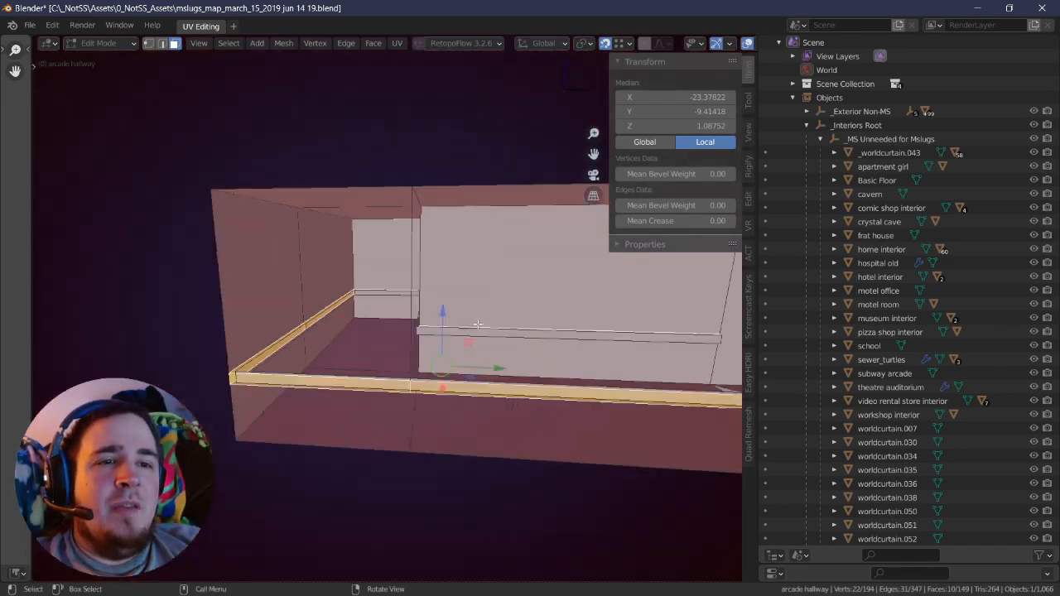
{"action": "middle_click_drag", "start_coordinate": [545, 324], "coordinate": [523, 338]}
{"action": "middle_click_drag", "start_coordinate": [452, 388], "coordinate": [454, 333]}
{"action": "right_click_drag", "start_coordinate": [420, 318], "coordinate": [421, 338]}
{"action": "scroll", "coordinate": [442, 348], "scroll_direction": "up", "scroll_amount": 2}
{"action": "right_click_drag", "start_coordinate": [327, 340], "coordinate": [505, 308], "text": "shift"}
{"action": "scroll", "coordinate": [514, 322], "scroll_direction": "up", "scroll_amount": 4}
{"action": "right_click_drag", "start_coordinate": [368, 323], "coordinate": [508, 302], "text": "shift"}
{"action": "middle_click_drag", "start_coordinate": [350, 313], "coordinate": [412, 310], "text": "shift"}
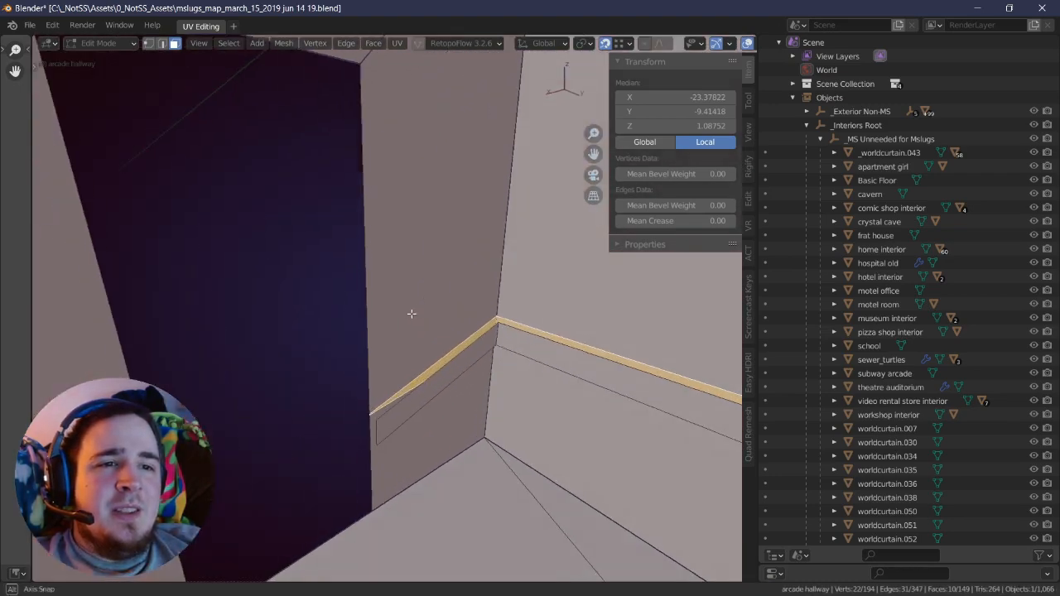
- Raise the trim's upper and lower end vertices beside the doorway, snapping them to the heights of the matching vertices at the wall corner
{"action": "left_click", "coordinate": [376, 412]}
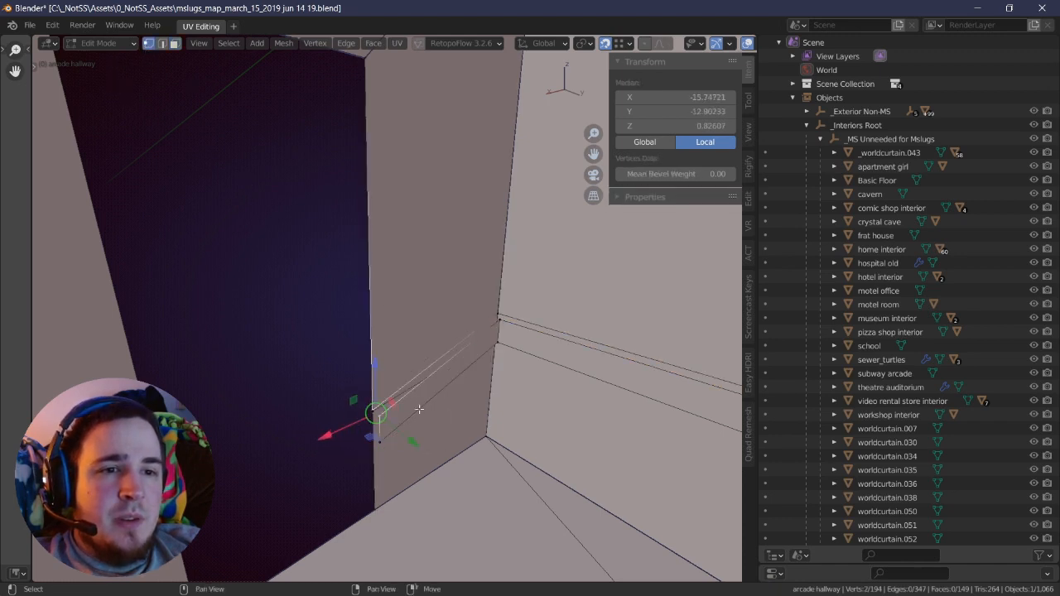
{"action": "key", "text": "g"}
{"action": "left_click", "coordinate": [500, 321]}
{"action": "left_click", "coordinate": [390, 437]}
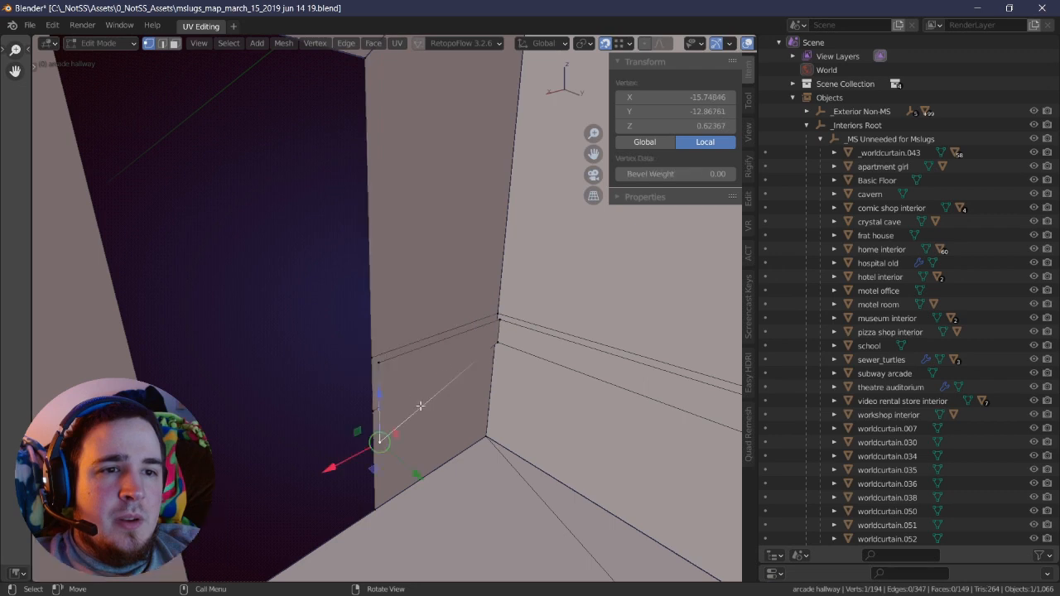
{"action": "key", "text": "g"}
{"action": "key", "text": "z"}
{"action": "left_click", "coordinate": [494, 340]}
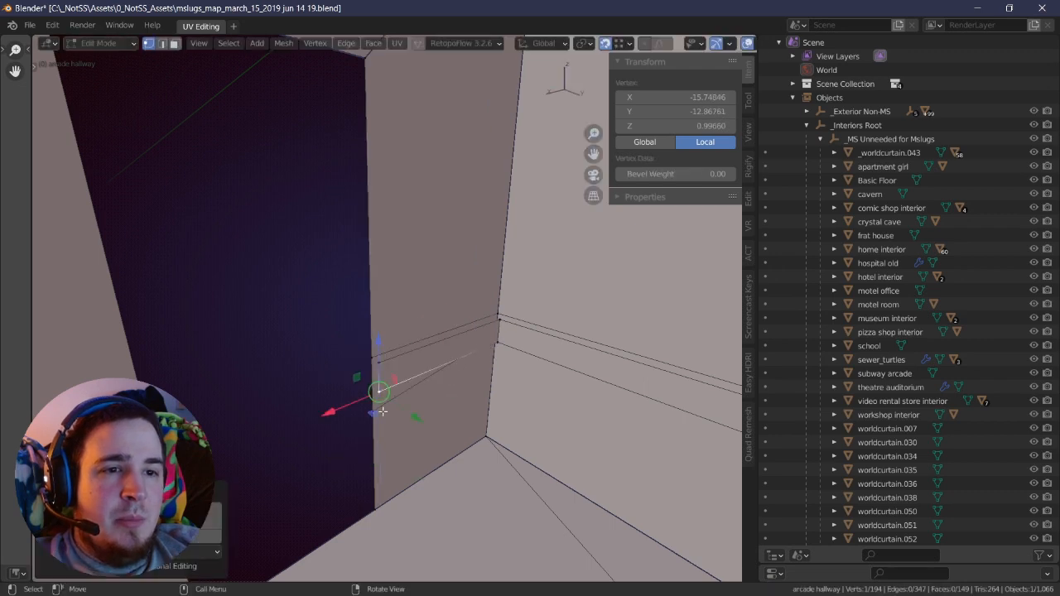
{"action": "key", "text": "g"}
{"action": "key", "text": "z"}
{"action": "left_click", "coordinate": [493, 344]}
{"action": "middle_click_drag", "start_coordinate": [414, 354], "coordinate": [448, 350]}
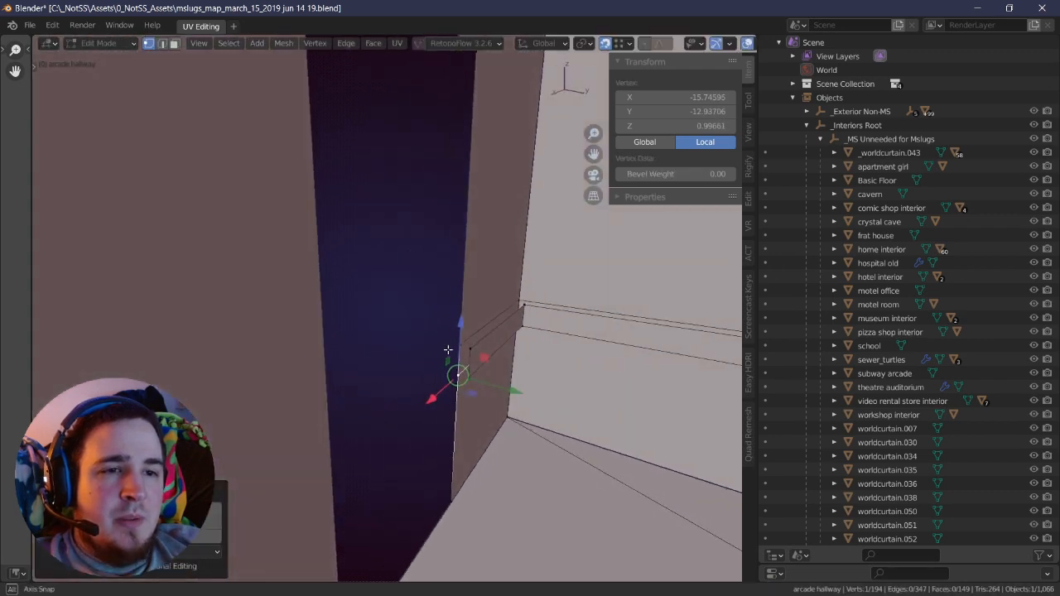
- Switch to face selection and check the wall face behind the trim at the doorway end using X-ray
{"action": "left_click", "coordinate": [174, 44]}
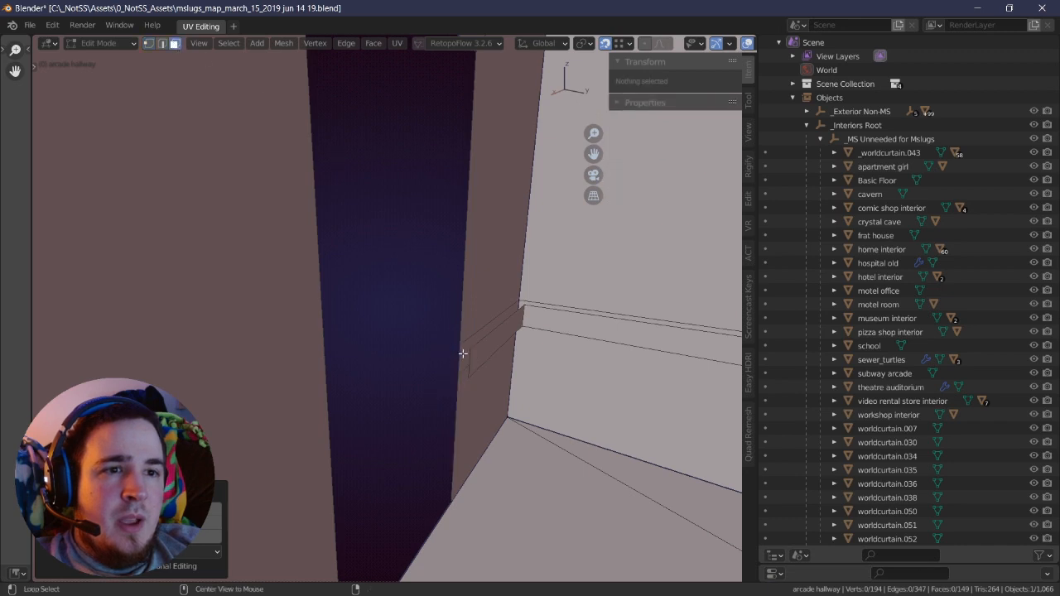
{"action": "middle_click_drag", "start_coordinate": [496, 346], "coordinate": [436, 355]}
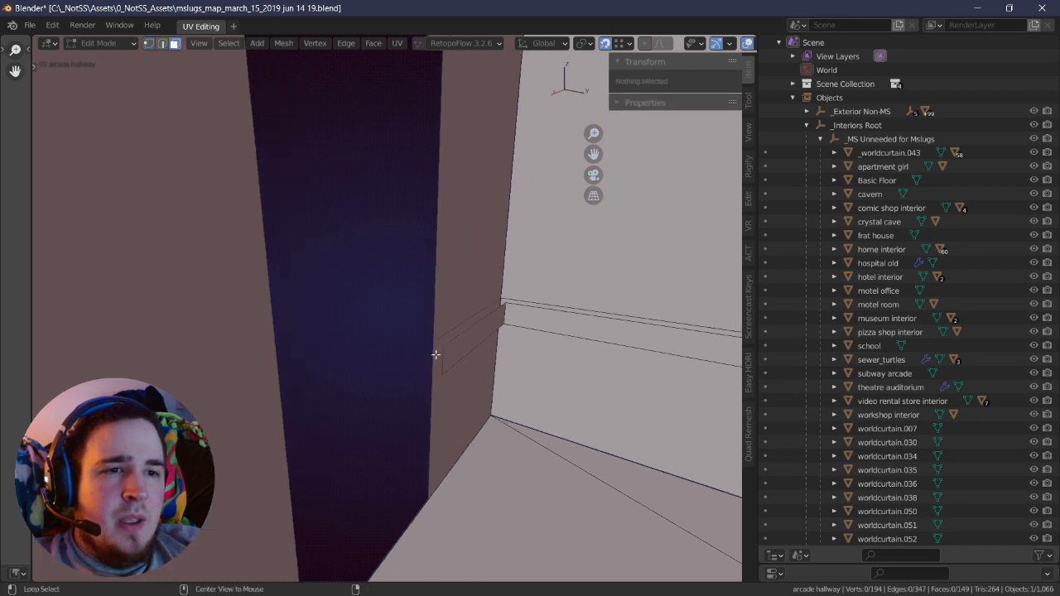
{"action": "scroll", "coordinate": [471, 319], "scroll_direction": "down", "scroll_amount": 3}
{"action": "scroll", "coordinate": [452, 309], "scroll_direction": "up", "scroll_amount": 2}
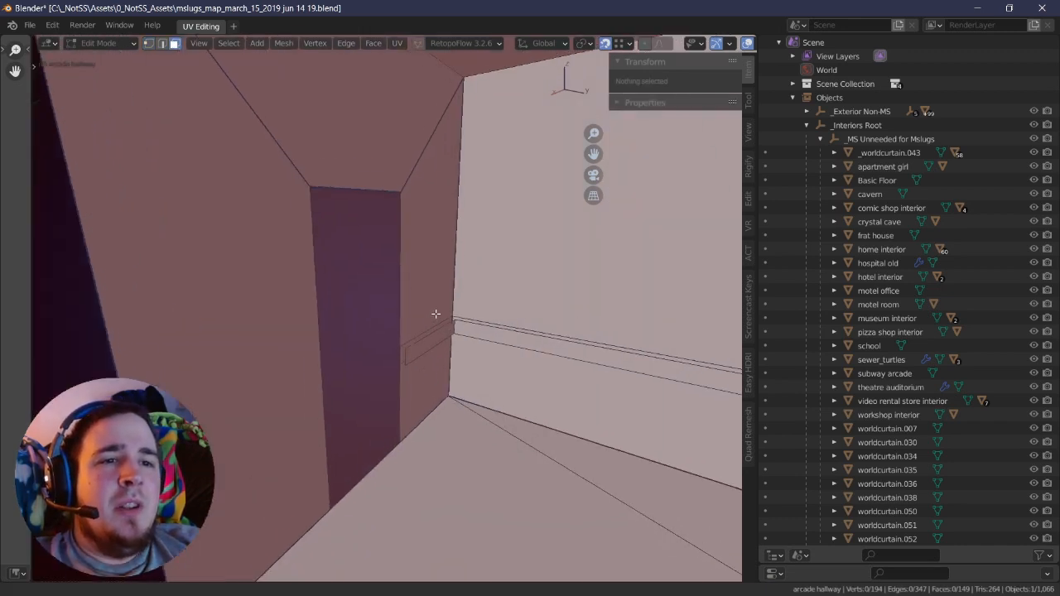
{"action": "middle_click_drag", "start_coordinate": [448, 312], "coordinate": [432, 327]}
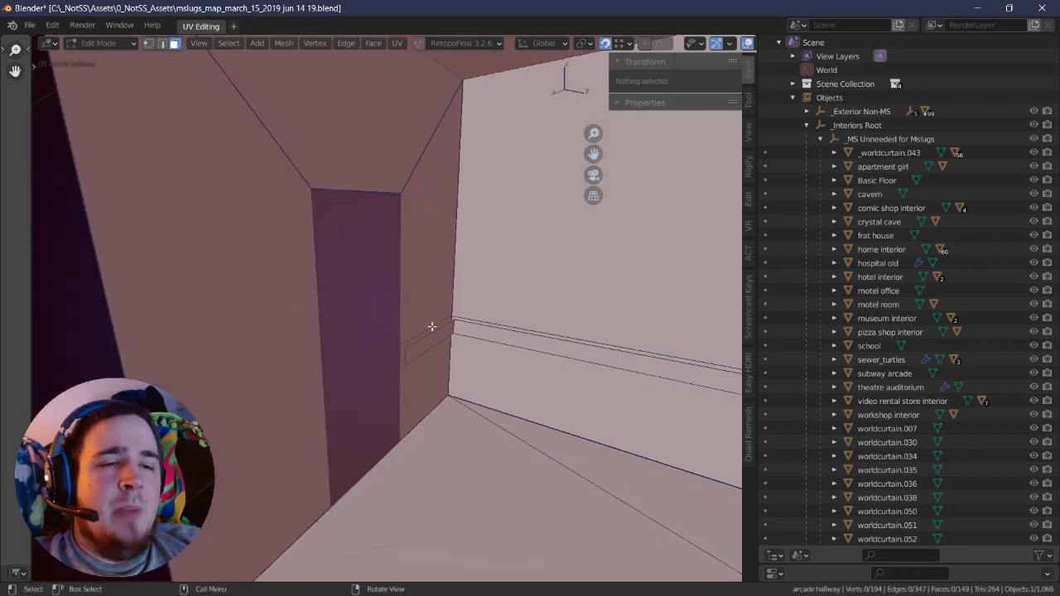
{"action": "key", "text": "a"}
{"action": "key", "text": "alt+a"}
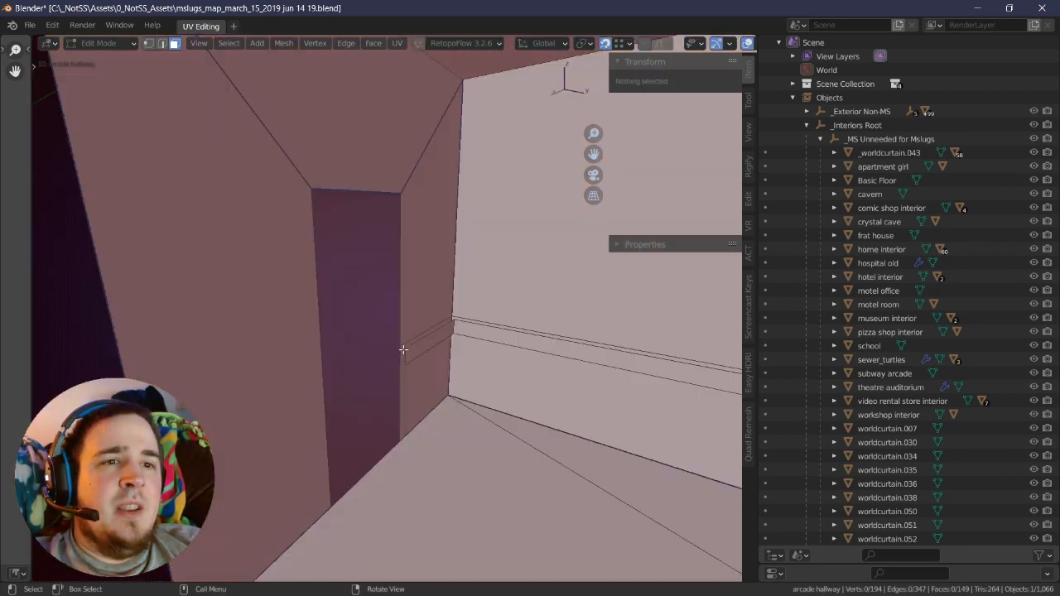
{"action": "key", "text": "a"}
{"action": "key", "text": "alt+a"}
{"action": "middle_click_drag", "start_coordinate": [401, 352], "coordinate": [414, 355]}
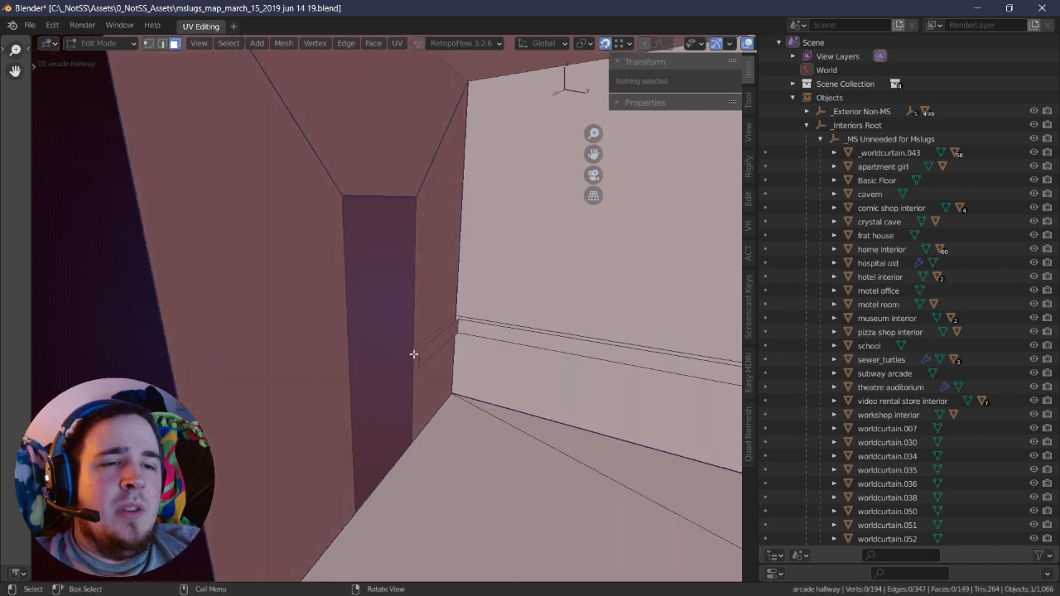
{"action": "key", "text": "alt+z"}
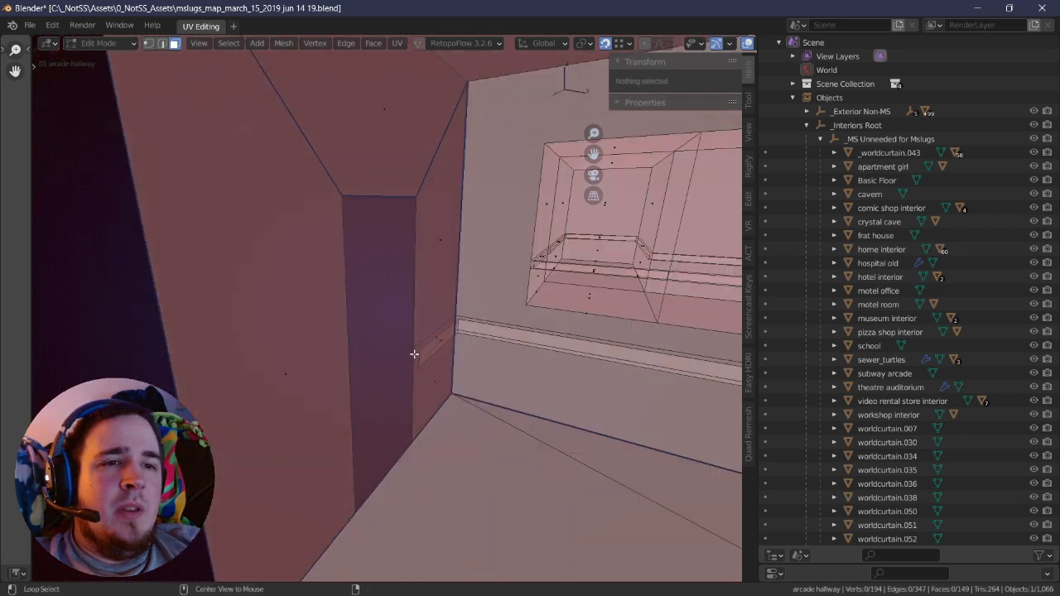
{"action": "left_click", "coordinate": [441, 339]}
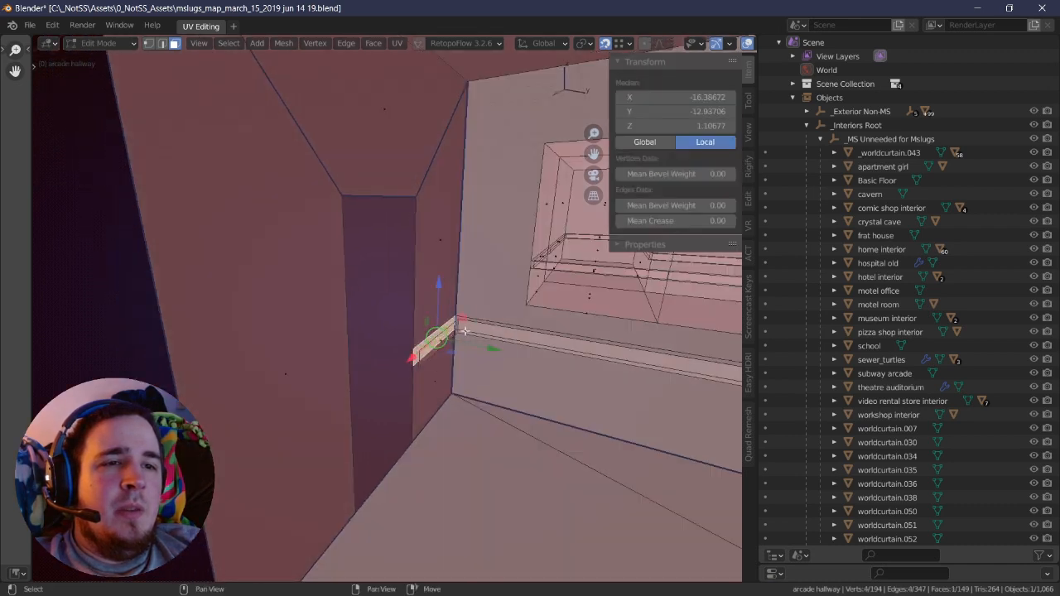
{"action": "middle_click_drag", "start_coordinate": [464, 331], "coordinate": [384, 355]}
- Turn X-ray off and delete the wall's face loop behind the trim around the hallway
{"action": "key", "text": "alt+z"}
{"action": "key", "text": "alt+a"}
{"action": "left_click", "coordinate": [476, 366], "text": "alt"}
{"action": "key", "text": "alt+a"}
{"action": "left_click", "coordinate": [386, 388], "text": "alt"}
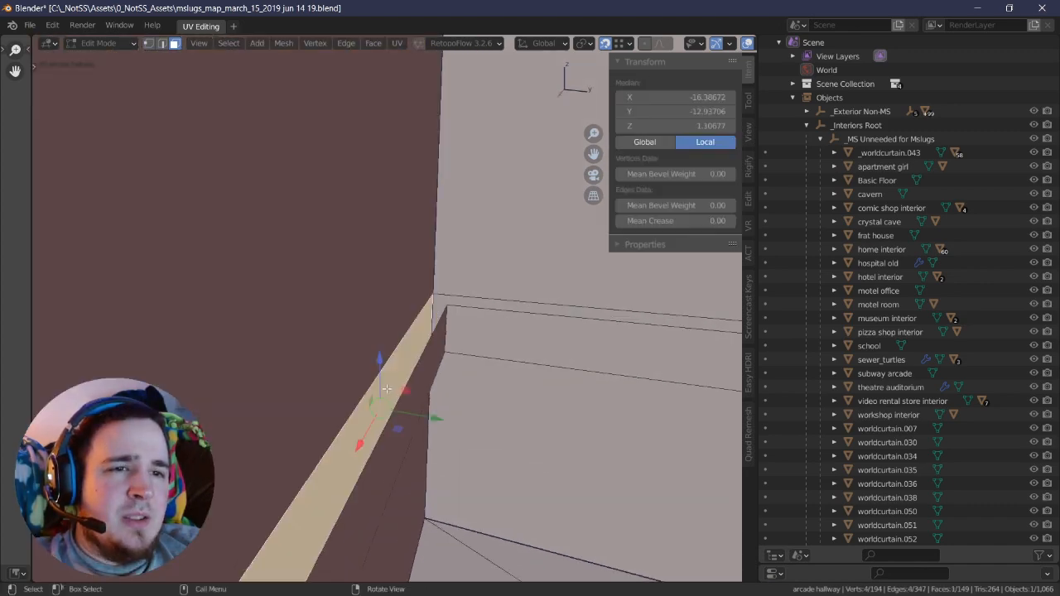
{"action": "left_click", "coordinate": [430, 317], "text": "alt+shift"}
{"action": "middle_click_drag", "start_coordinate": [430, 317], "coordinate": [520, 347]}
{"action": "key", "text": "x"}
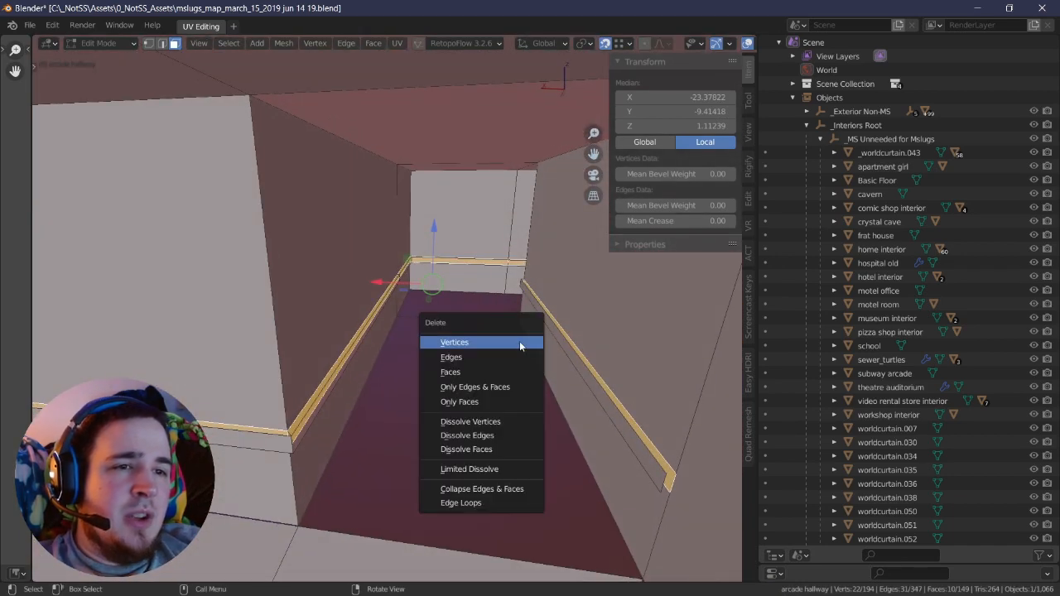
{"action": "left_click", "coordinate": [502, 378]}
{"action": "middle_click_drag", "start_coordinate": [459, 367], "coordinate": [455, 309]}
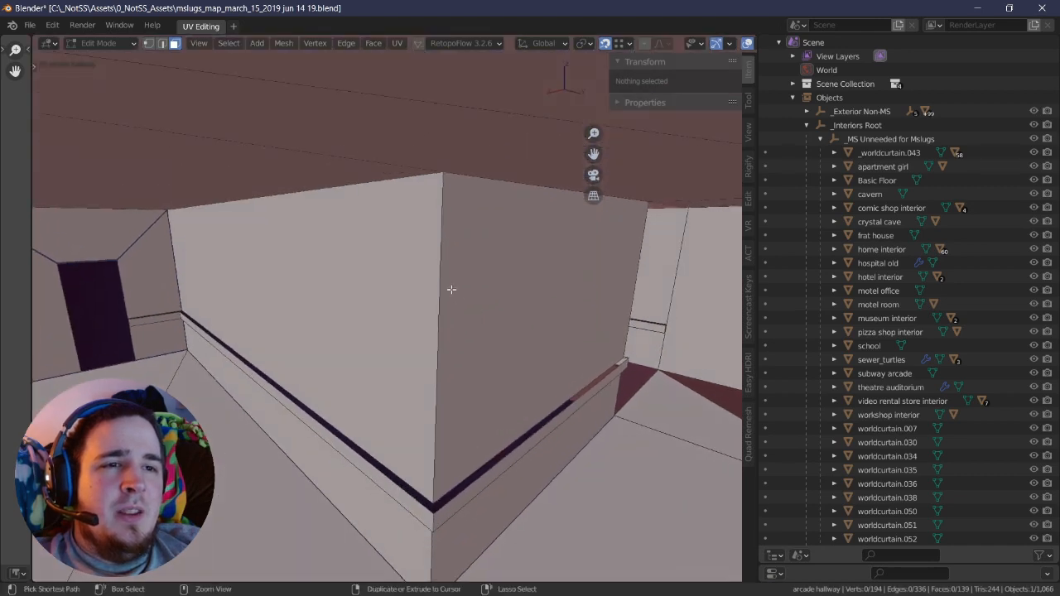
- Cut two closely spaced horizontal edge loops around the hallway walls above the existing trim
{"action": "left_click", "coordinate": [452, 289]}
{"action": "right_click", "coordinate": [452, 289]}
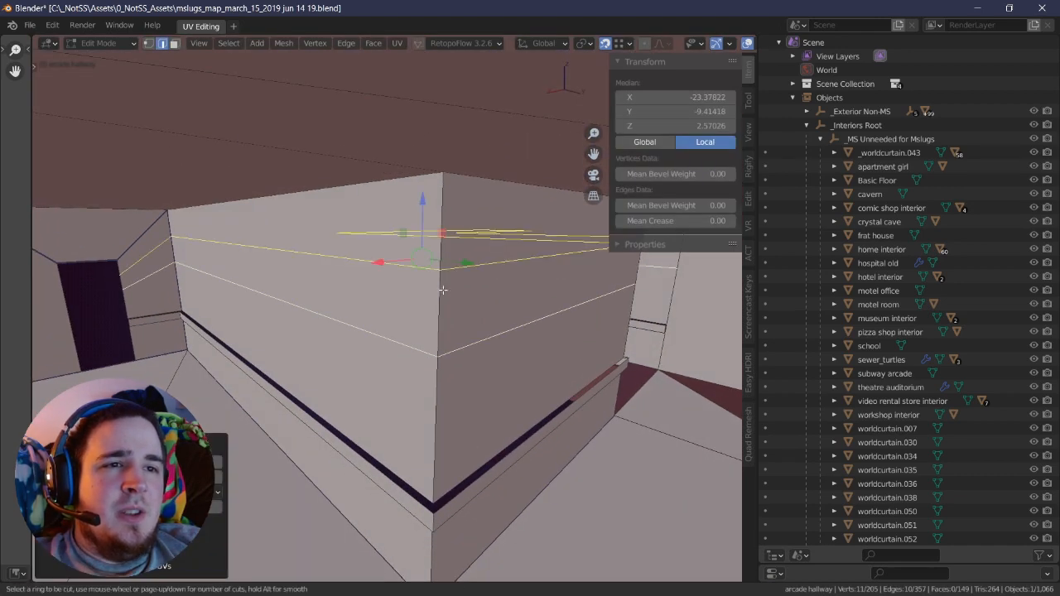
{"action": "left_click", "coordinate": [443, 290]}
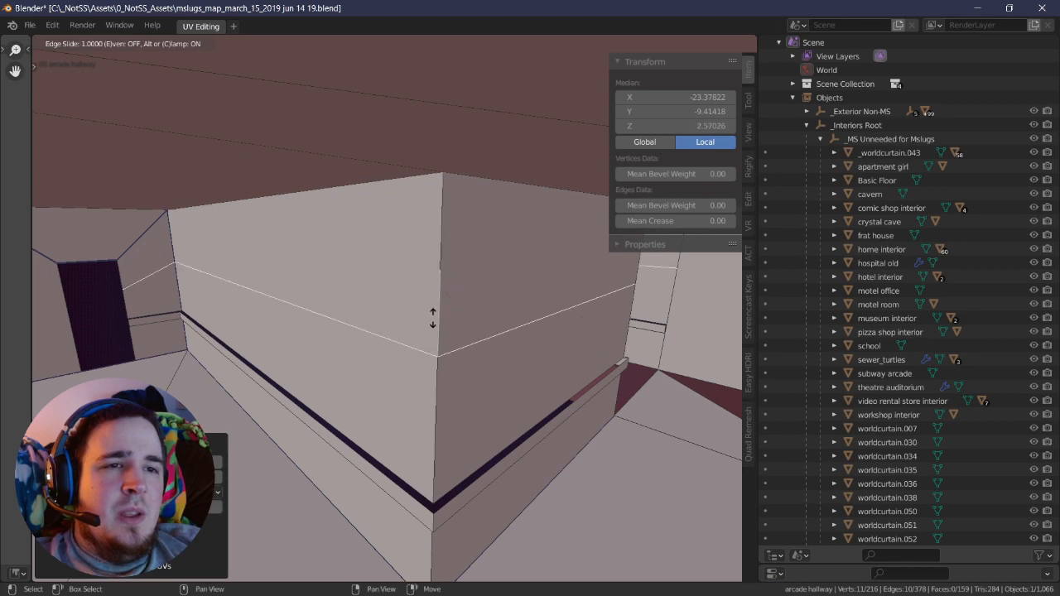
{"action": "left_click", "coordinate": [438, 313]}
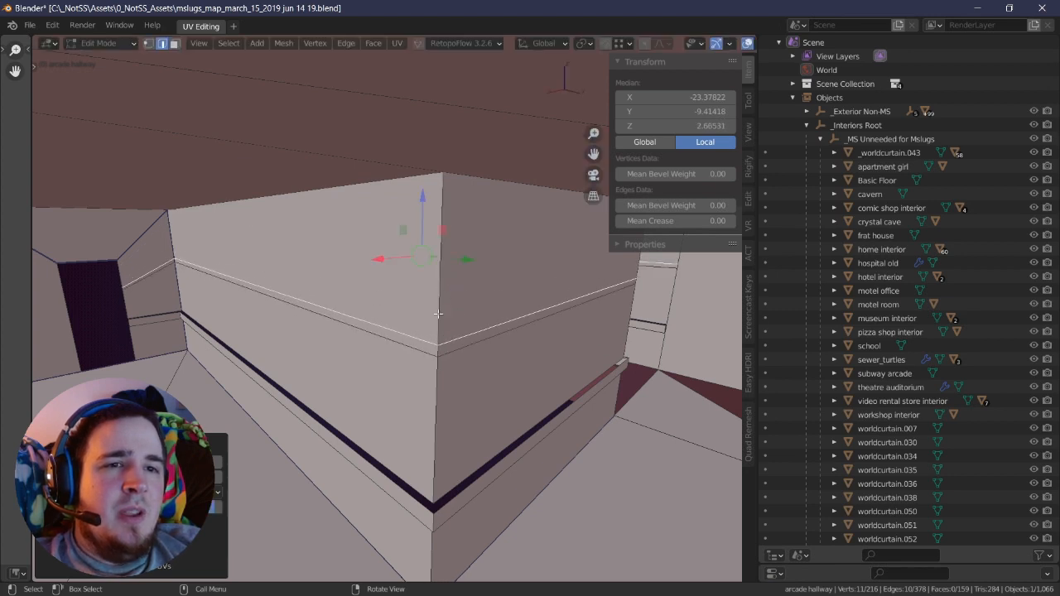
- Extrude the narrow face loop on the upper walls along its normals by about 0.18
{"action": "left_click", "coordinate": [175, 44]}
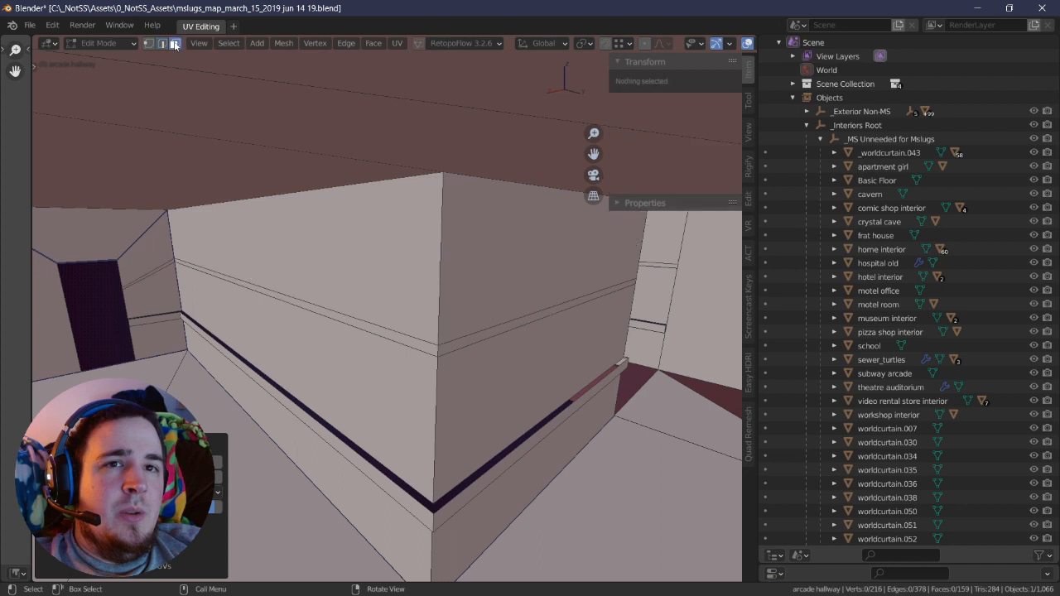
{"action": "left_click", "coordinate": [435, 350], "text": "alt"}
{"action": "key", "text": "alt+e"}
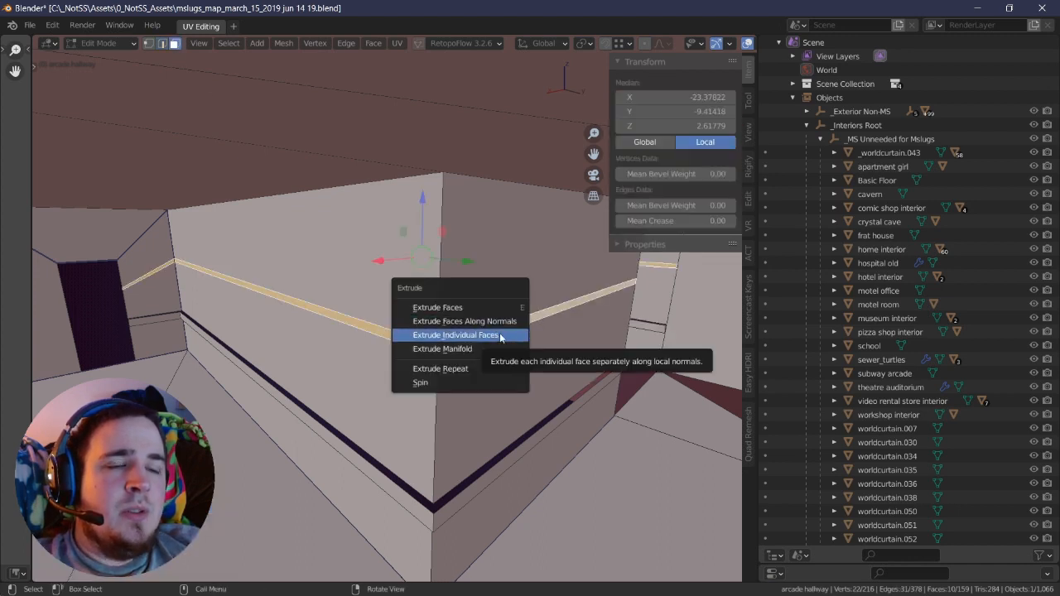
{"action": "left_click", "coordinate": [503, 322]}
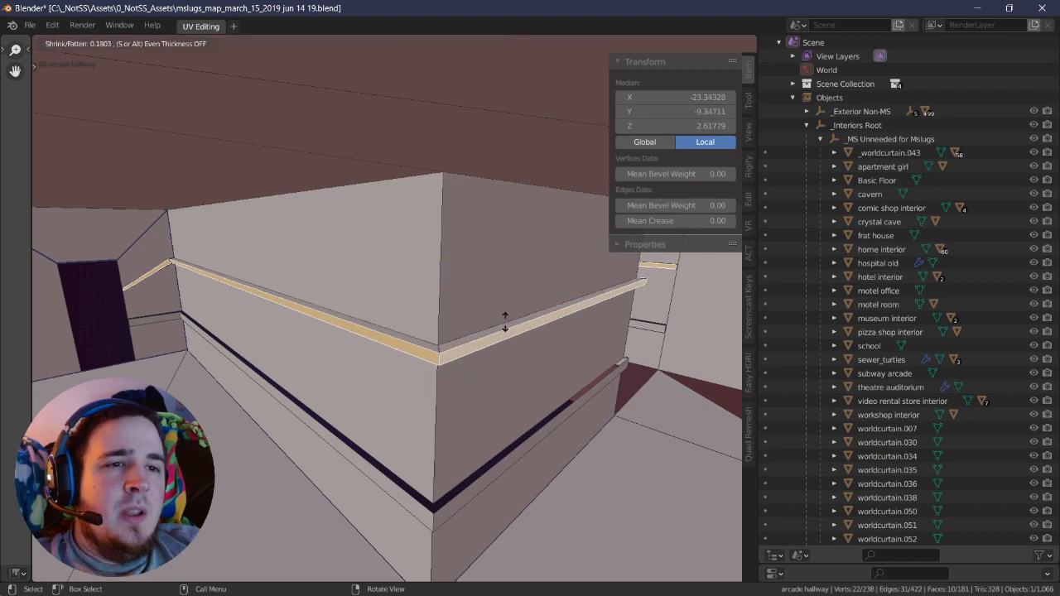
{"action": "left_click", "coordinate": [505, 325]}
- Examine the extruded upper trim and its ends around the hallway and side corridors from outside the mesh
{"action": "middle_click_drag", "start_coordinate": [502, 327], "coordinate": [563, 266]}
{"action": "scroll", "coordinate": [449, 333], "scroll_direction": "up", "scroll_amount": 3}
{"action": "middle_click_drag", "start_coordinate": [533, 230], "coordinate": [494, 263]}
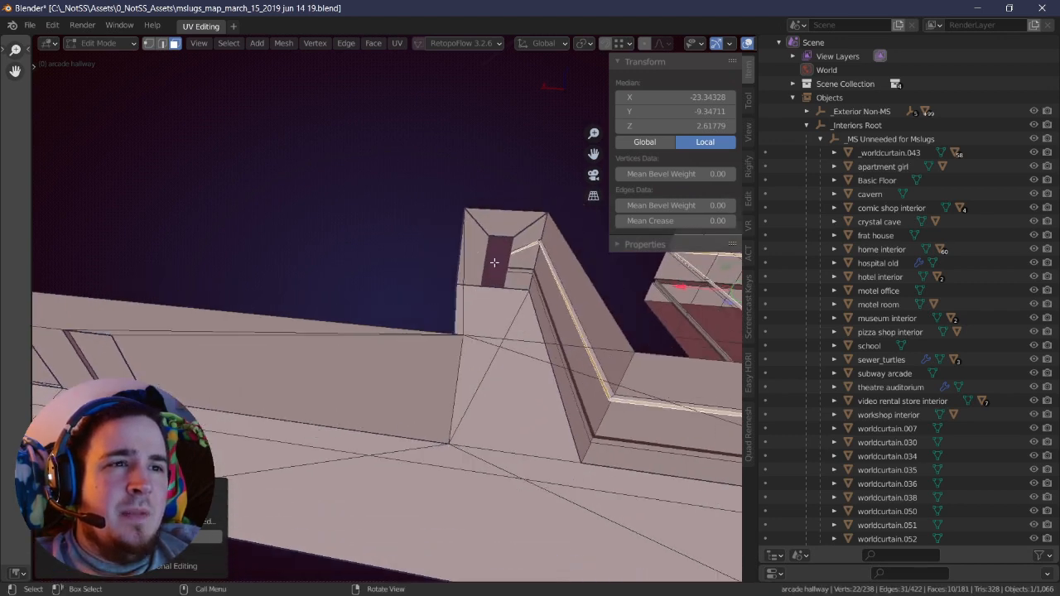
{"action": "right_click_drag", "start_coordinate": [359, 309], "coordinate": [426, 296], "text": "shift"}
{"action": "scroll", "coordinate": [508, 316], "scroll_direction": "down", "scroll_amount": 4}
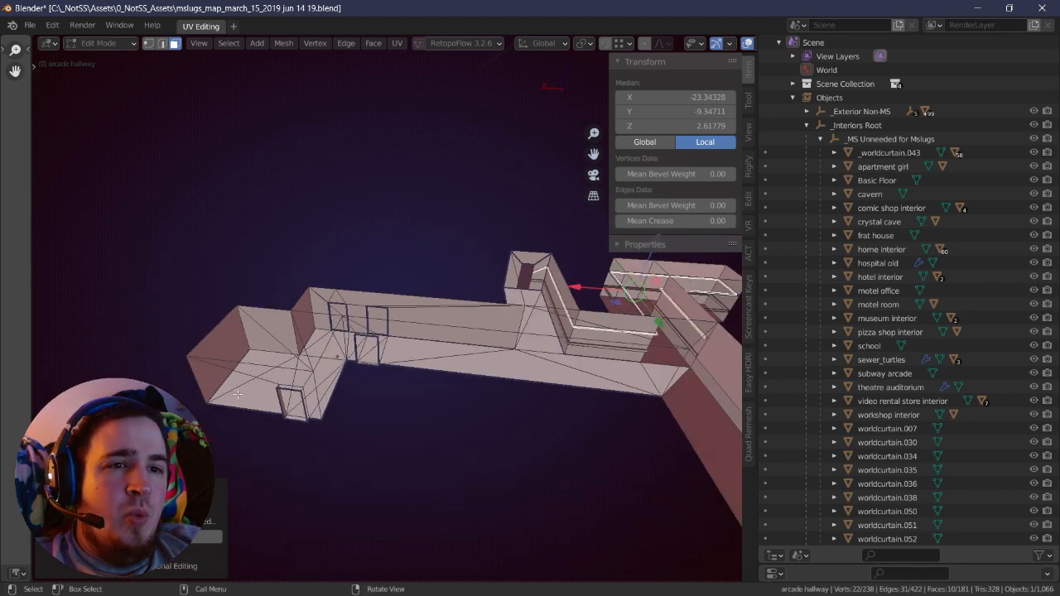
{"action": "scroll", "coordinate": [542, 395], "scroll_direction": "up", "scroll_amount": 10}
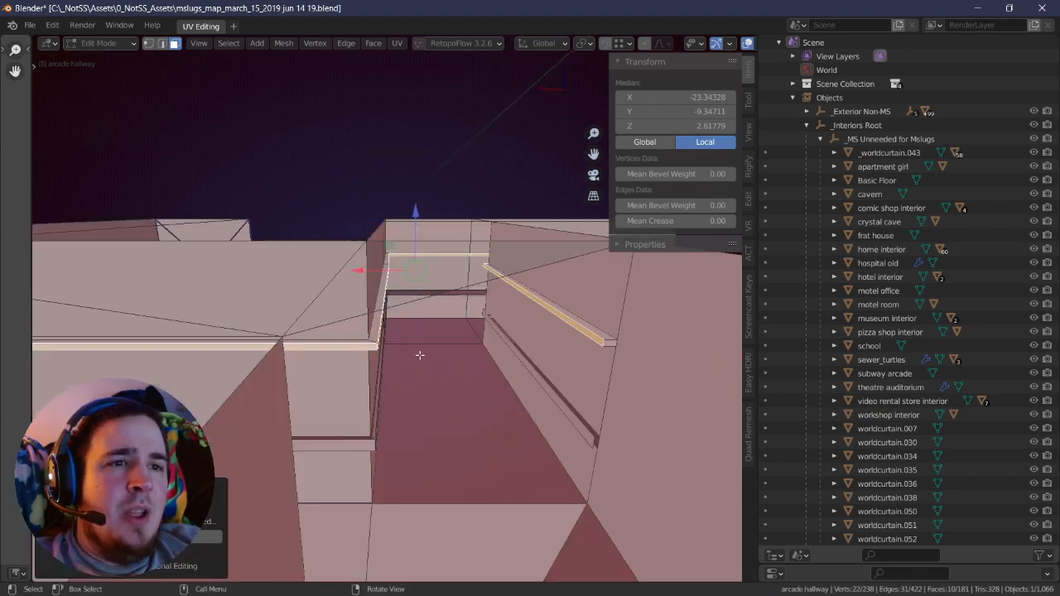
{"action": "middle_click_drag", "start_coordinate": [420, 355], "coordinate": [399, 343]}
{"action": "scroll", "coordinate": [427, 352], "scroll_direction": "down", "scroll_amount": 5}
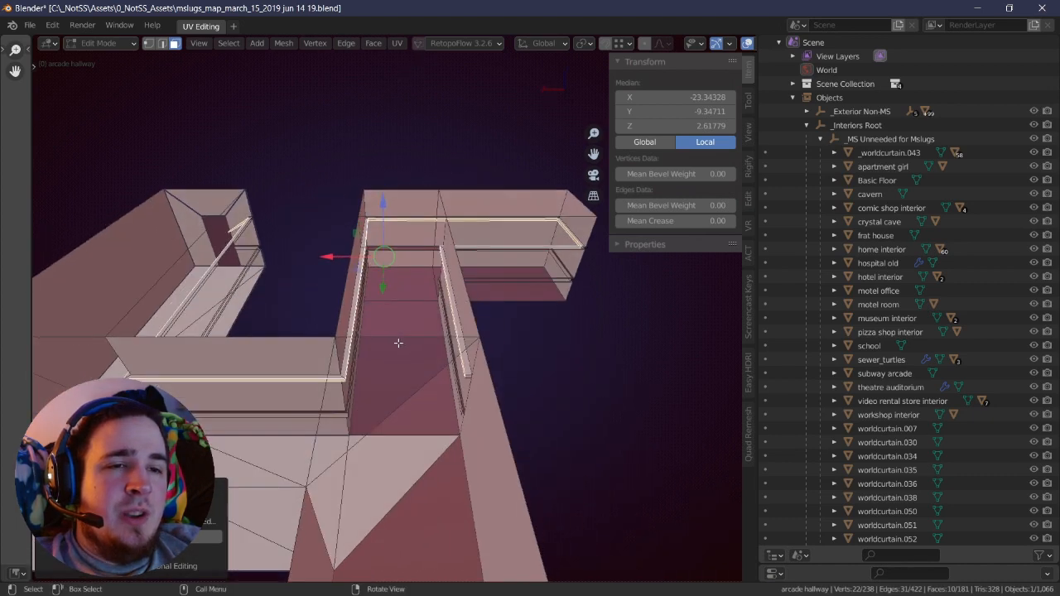
- Undo the upper trim extrusion, its two edge loops and the deletion of the wall faces behind the lower trim
{"action": "key", "text": "ctrl+z"}
{"action": "key", "text": "ctrl+z"}
{"action": "key", "text": "ctrl+z"}
{"action": "key", "text": "ctrl+z"}
{"action": "key", "text": "ctrl+z"}
{"action": "key", "text": "ctrl+z"}
{"action": "key", "text": "ctrl+z"}
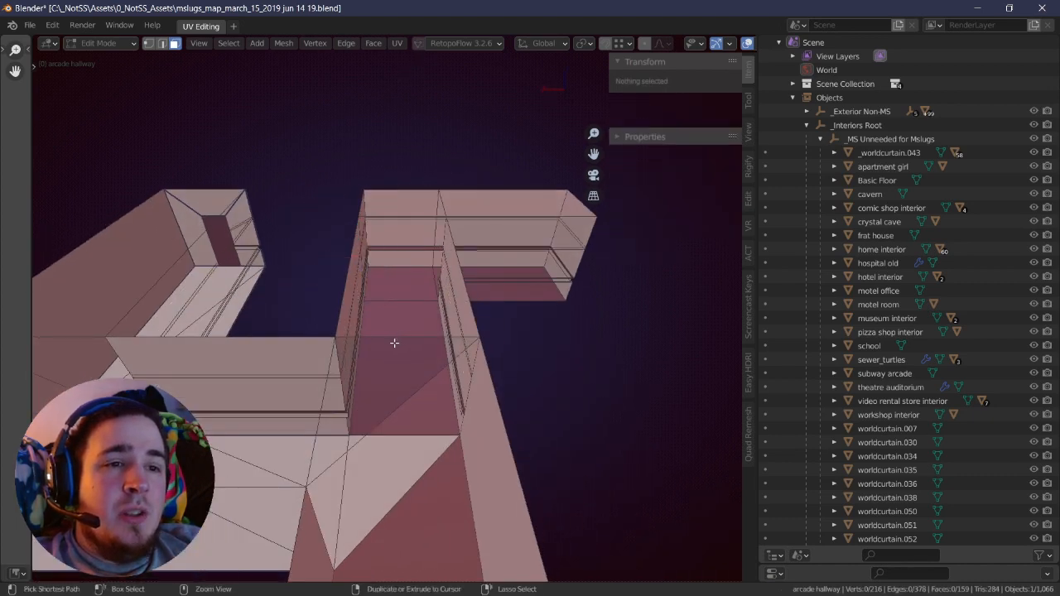
{"action": "key", "text": "ctrl+z"}
{"action": "key", "text": "ctrl+z"}
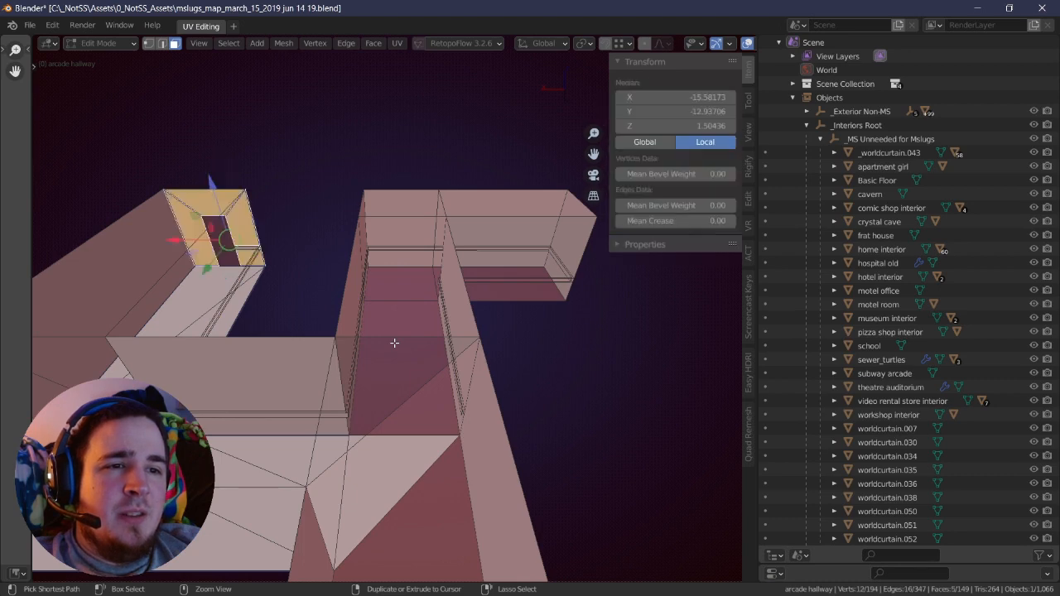
{"action": "key", "text": "ctrl+z"}
{"action": "key", "text": "ctrl+z"}
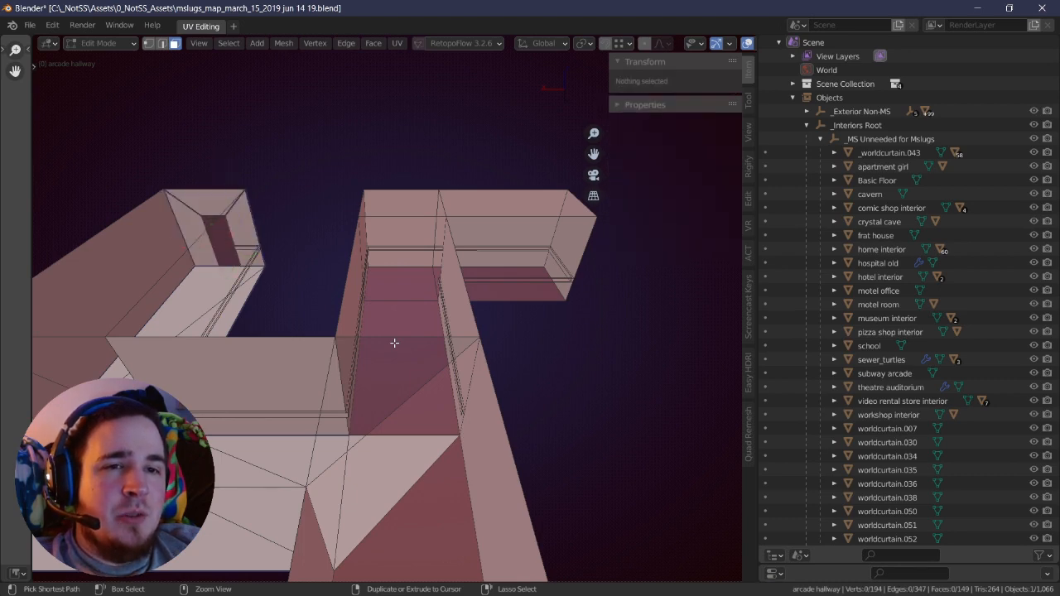
{"action": "key", "text": "ctrl+z"}
{"action": "key", "text": "ctrl+z"}
{"action": "key", "text": "ctrl+z"}
{"action": "key", "text": "ctrl+z"}
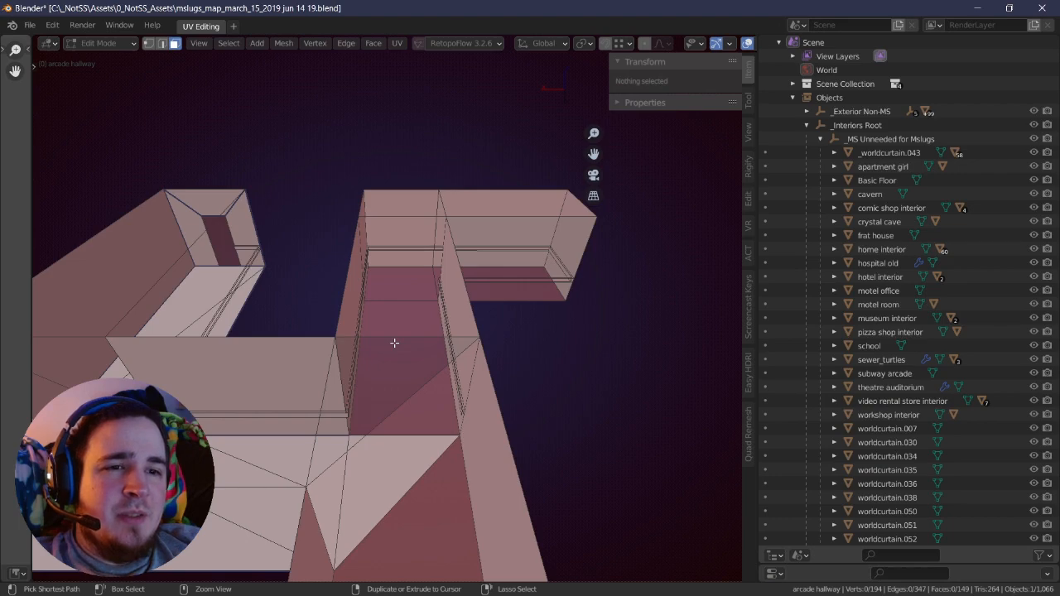
- Select the lower trim's protruding face loop along the hallway walls and delete its vertices
{"action": "middle_click_drag", "start_coordinate": [395, 343], "coordinate": [434, 284]}
{"action": "left_click", "coordinate": [431, 338]}
{"action": "left_click", "coordinate": [483, 408], "text": "alt"}
{"action": "key", "text": "x"}
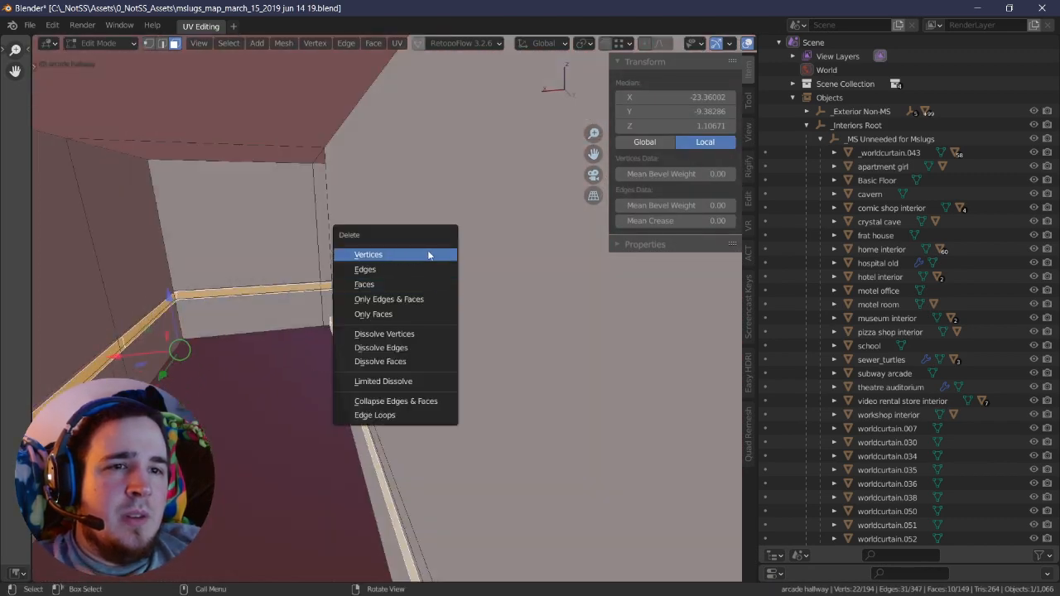
{"action": "left_click", "coordinate": [428, 255]}
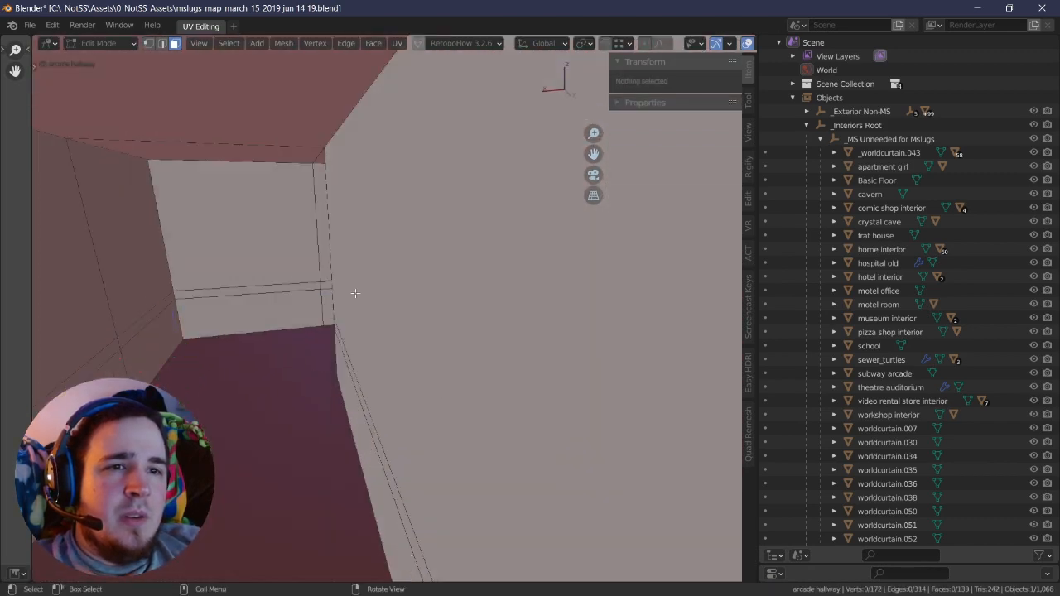
- Dissolve the two remaining horizontal edge loops on the hallway walls where the trim was
{"action": "left_click", "coordinate": [255, 292], "text": "alt"}
{"action": "middle_click", "coordinate": [400, 265]}
{"action": "left_click", "coordinate": [400, 265]}
{"action": "left_click", "coordinate": [270, 297], "text": "alt"}
{"action": "middle_click", "coordinate": [403, 252]}
{"action": "left_click", "coordinate": [404, 252]}
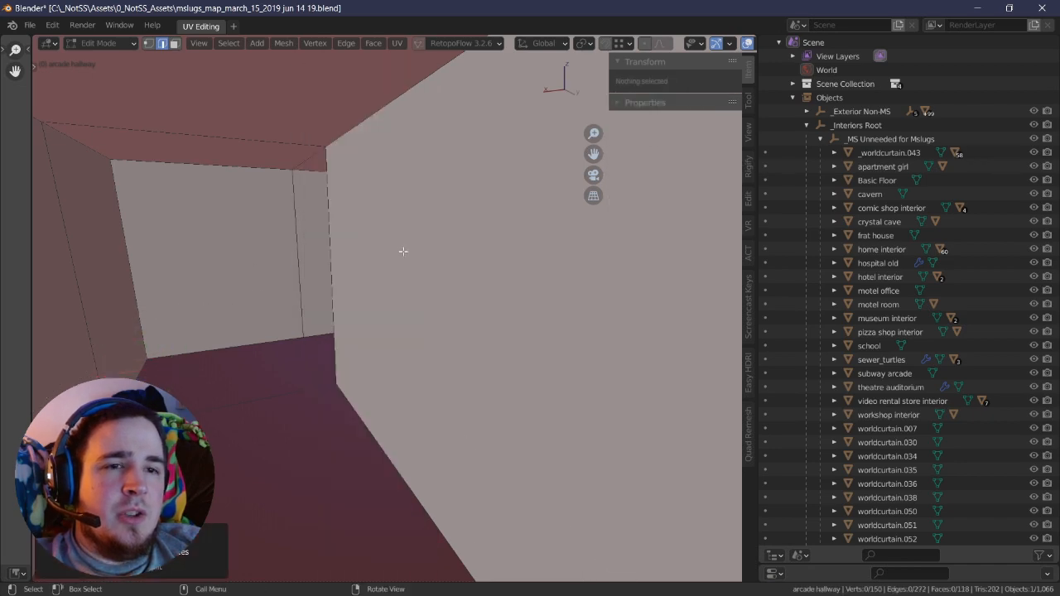
{"action": "middle_click_drag", "start_coordinate": [404, 252], "coordinate": [447, 293]}
{"action": "scroll", "coordinate": [447, 313], "scroll_direction": "up", "scroll_amount": 3}
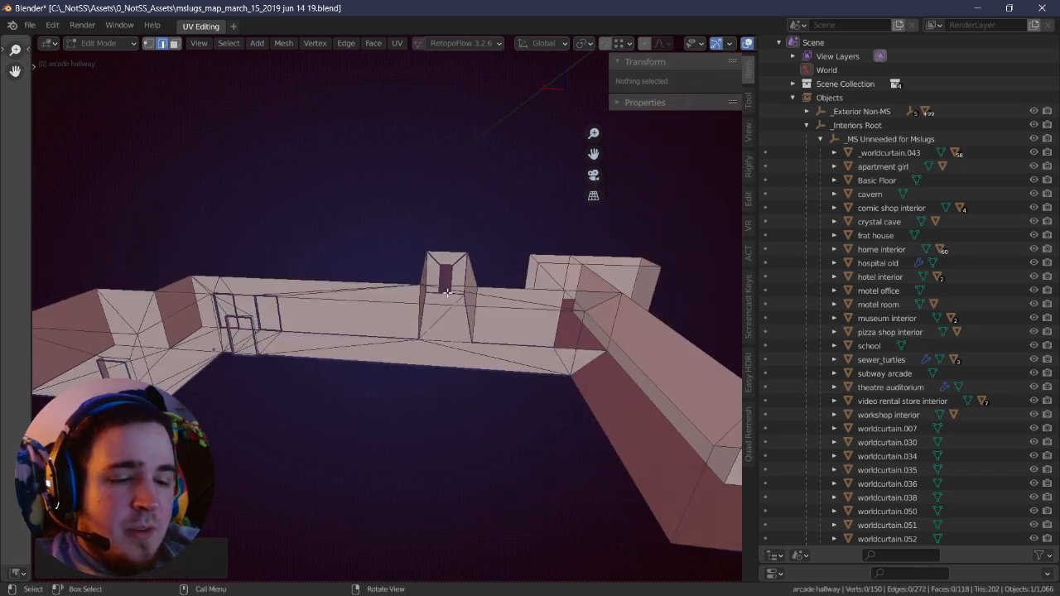
- Leave the isolated view and Edit Mode, and examine the hallway beside the arcade room and other interior meshes
{"action": "key", "text": "KP_Divide"}
{"action": "scroll", "coordinate": [447, 292], "scroll_direction": "down", "scroll_amount": 14}
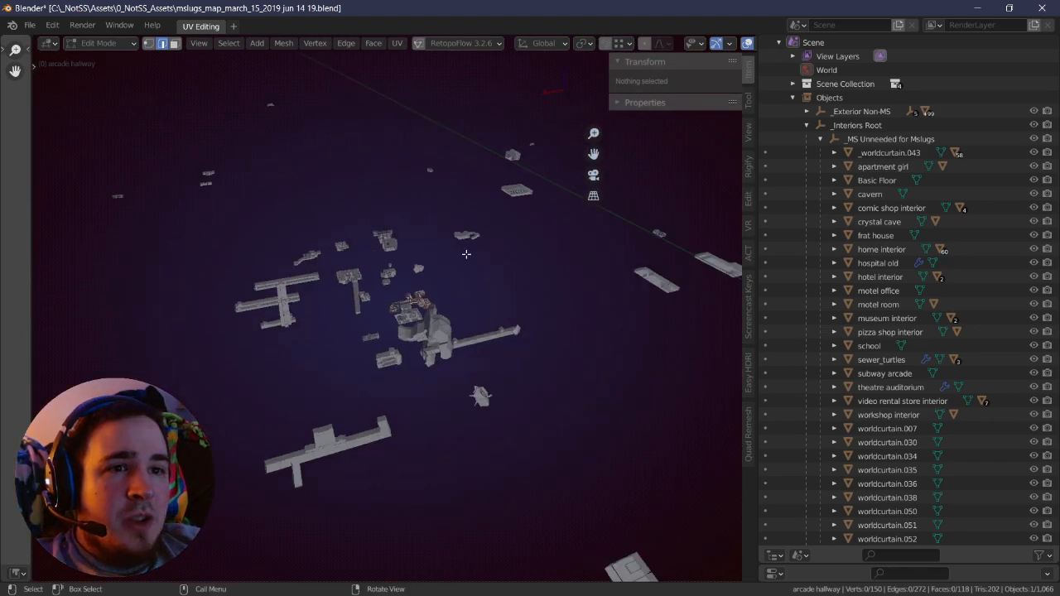
{"action": "middle_click_drag", "start_coordinate": [466, 255], "coordinate": [464, 283]}
{"action": "scroll", "coordinate": [464, 283], "scroll_direction": "up", "scroll_amount": 5}
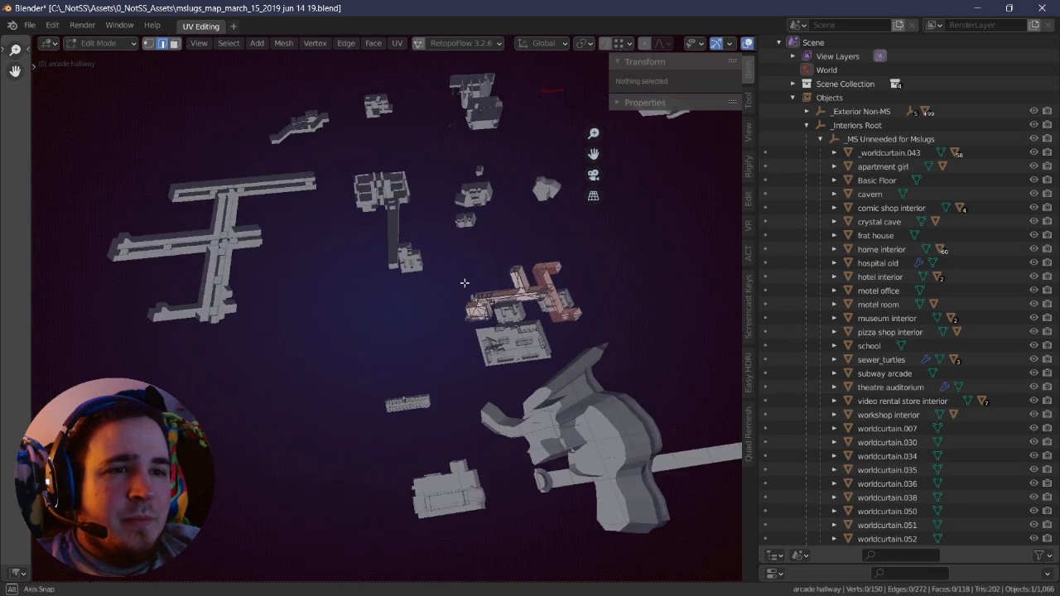
{"action": "scroll", "coordinate": [465, 282], "scroll_direction": "up", "scroll_amount": 12}
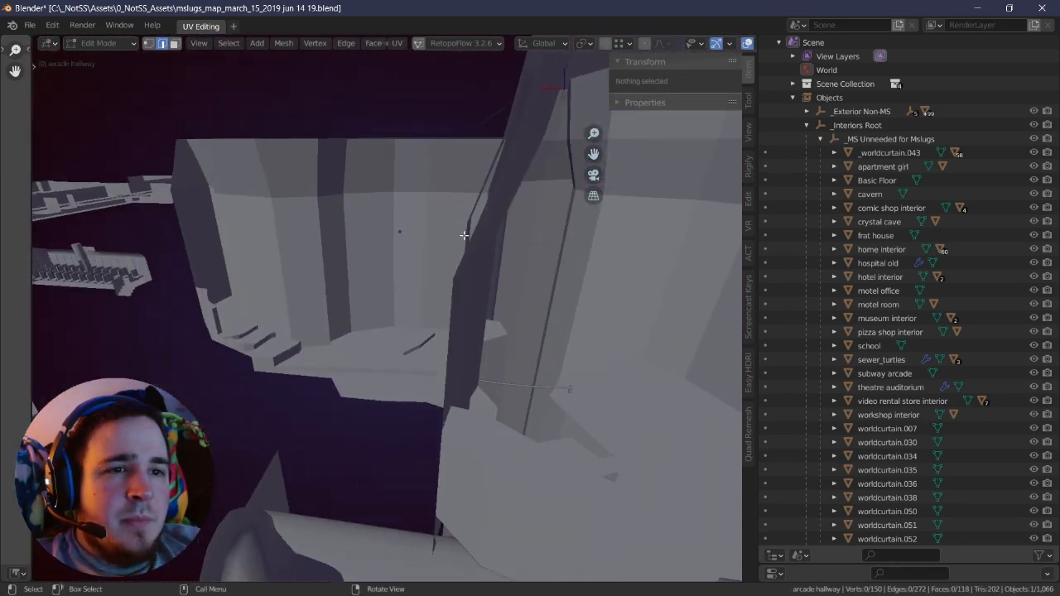
{"action": "scroll", "coordinate": [464, 235], "scroll_direction": "down", "scroll_amount": 8}
{"action": "middle_click_drag", "start_coordinate": [464, 235], "coordinate": [410, 286]}
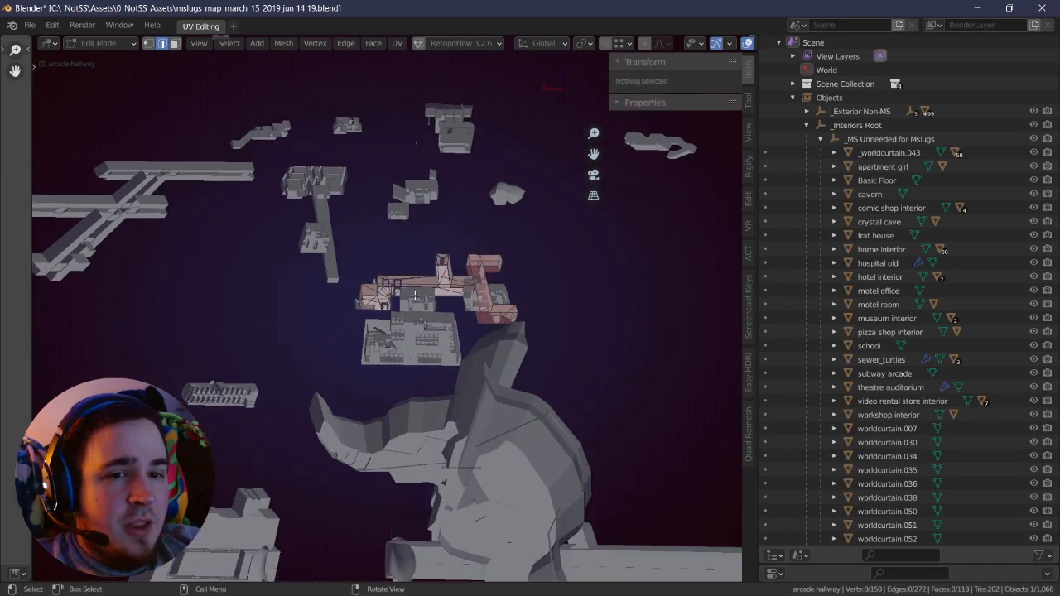
{"action": "scroll", "coordinate": [408, 296], "scroll_direction": "up", "scroll_amount": 5}
{"action": "scroll", "coordinate": [408, 289], "scroll_direction": "up", "scroll_amount": 6}
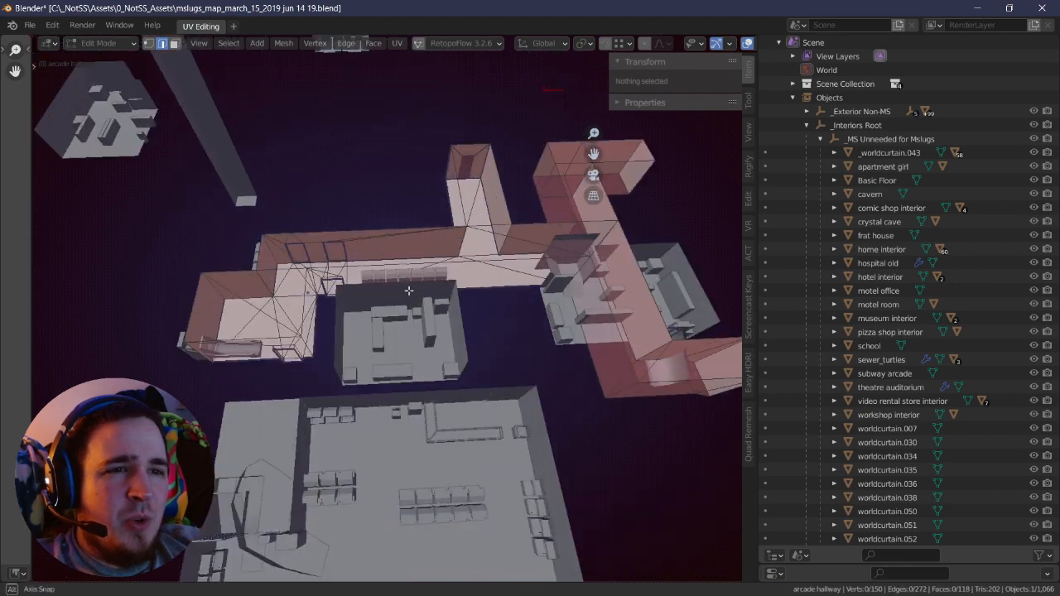
{"action": "key", "text": "Tab"}
{"action": "middle_click_drag", "start_coordinate": [410, 282], "coordinate": [408, 269]}
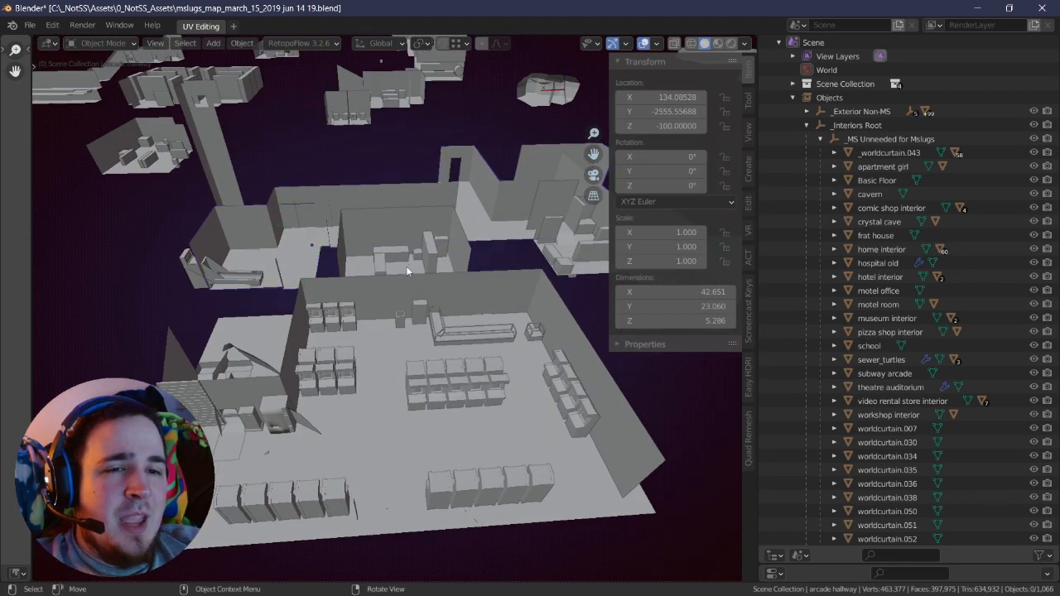
{"action": "scroll", "coordinate": [402, 261], "scroll_direction": "up", "scroll_amount": 4}
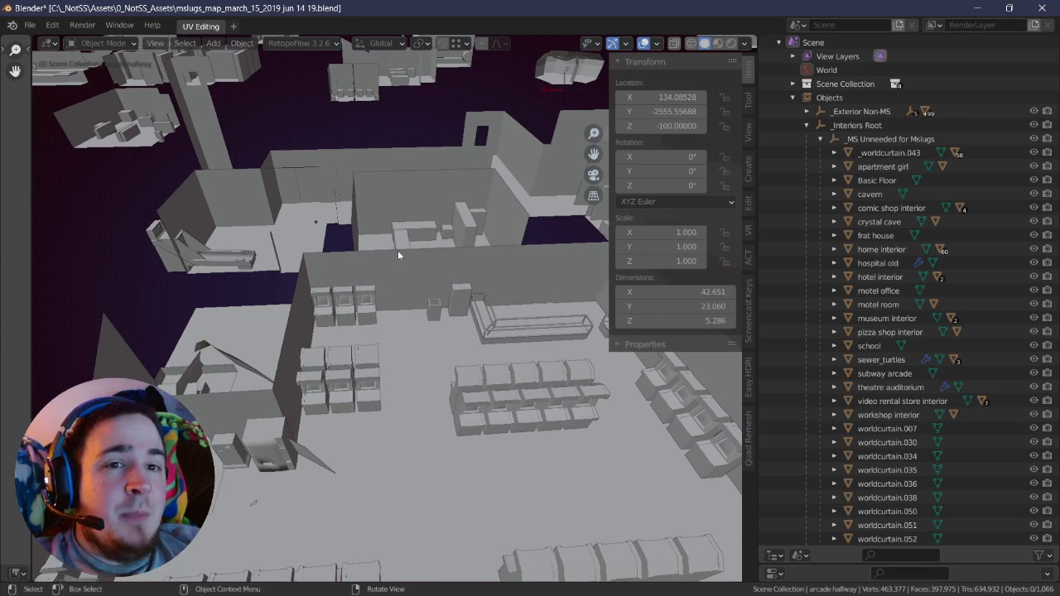
{"action": "mouse_move", "coordinate": [398, 253]}
{"action": "middle_mouse_down"}
{"action": "mouse_move", "coordinate": [388, 253]}
{"action": "mouse_move", "coordinate": [396, 233]}
{"action": "middle_mouse_up"}
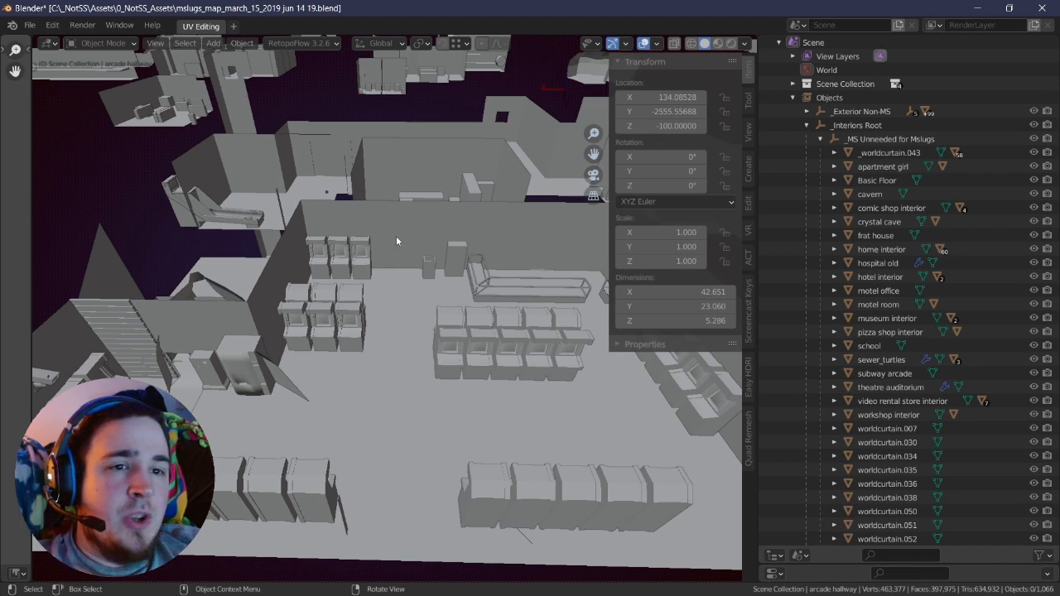
{"action": "middle_click_drag", "start_coordinate": [396, 236], "coordinate": [424, 276]}
- Examine the hallway mesh from inside around the two doorways in Edit Mode, leaving nothing selected
{"action": "key", "text": "Tab"}
{"action": "scroll", "coordinate": [424, 276], "scroll_direction": "up", "scroll_amount": 8}
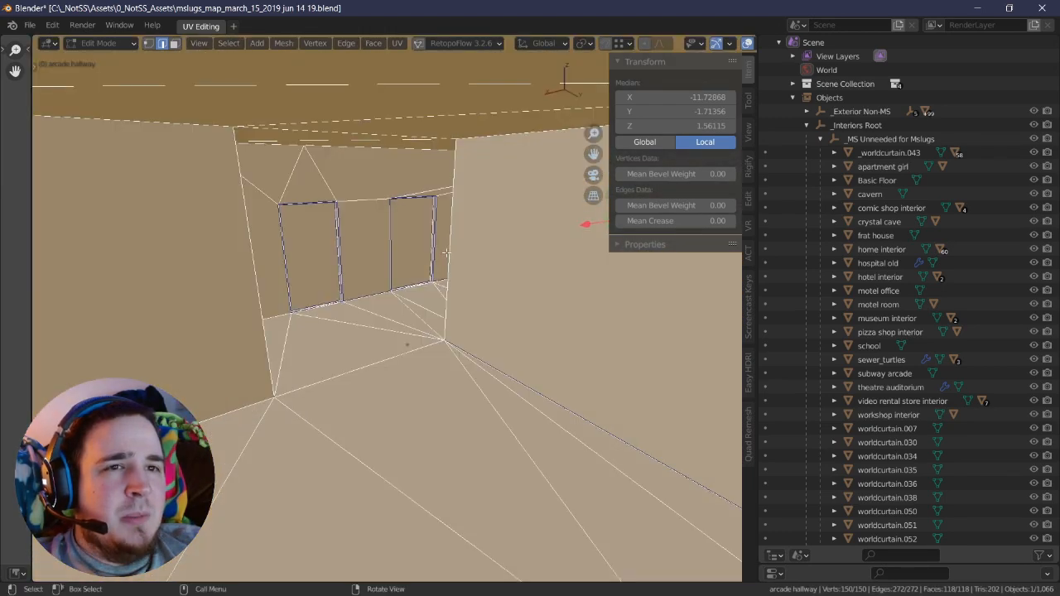
{"action": "middle_click_drag", "start_coordinate": [443, 227], "coordinate": [441, 245], "text": "shift"}
{"action": "mouse_move", "coordinate": [441, 244]}
{"action": "middle_mouse_down"}
{"action": "mouse_move", "coordinate": [440, 235]}
{"action": "mouse_move", "coordinate": [437, 247]}
{"action": "middle_mouse_up"}
{"action": "middle_click_drag", "start_coordinate": [437, 247], "coordinate": [361, 283]}
{"action": "scroll", "coordinate": [424, 248], "scroll_direction": "up", "scroll_amount": 2}
{"action": "scroll", "coordinate": [424, 249], "scroll_direction": "down", "scroll_amount": 2}
{"action": "left_click", "coordinate": [374, 348]}
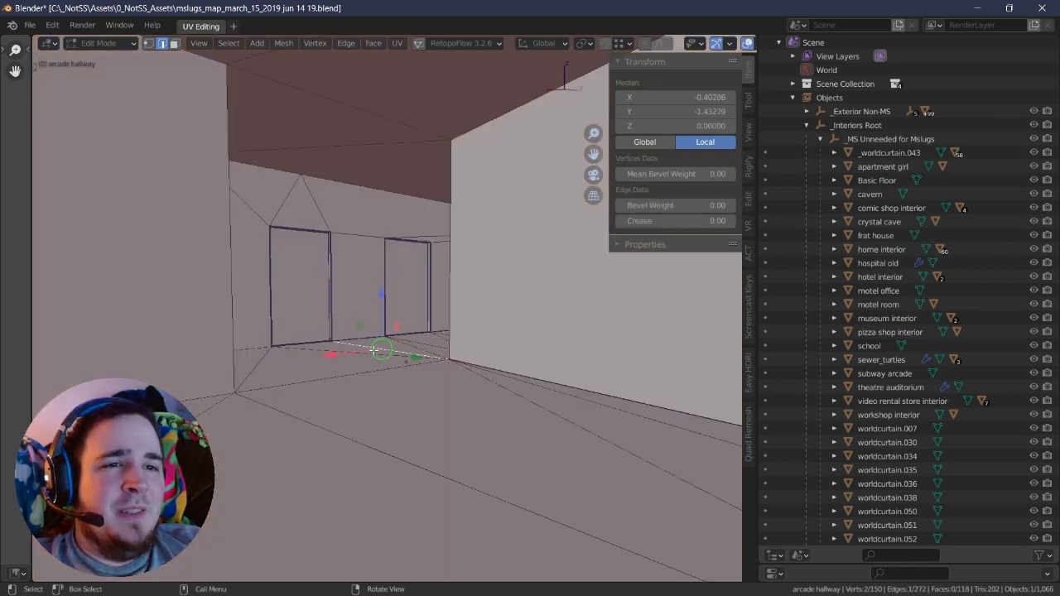
{"action": "key", "text": "a"}
{"action": "key", "text": "alt+a"}
{"action": "right_click_drag", "start_coordinate": [389, 287], "coordinate": [400, 305], "text": "shift"}
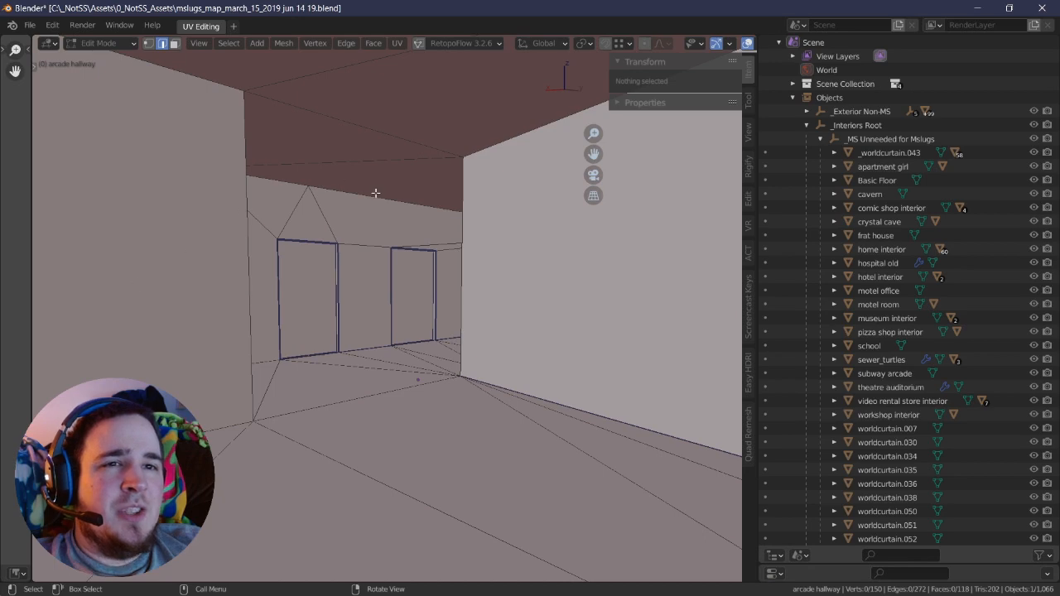
- Examine the hallway's overall layout from above, including its side corridors and the adjoining rooms
{"action": "scroll", "coordinate": [378, 350], "scroll_direction": "down", "scroll_amount": 5}
{"action": "middle_click_drag", "start_coordinate": [397, 315], "coordinate": [354, 255]}
{"action": "scroll", "coordinate": [356, 253], "scroll_direction": "down", "scroll_amount": 10}
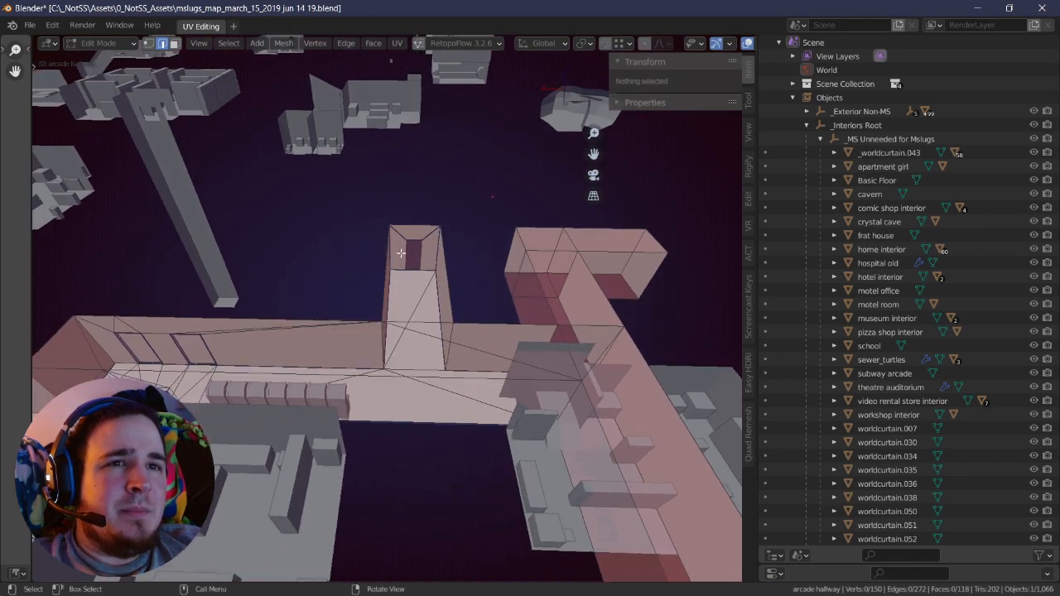
{"action": "scroll", "coordinate": [395, 235], "scroll_direction": "up", "scroll_amount": 8}
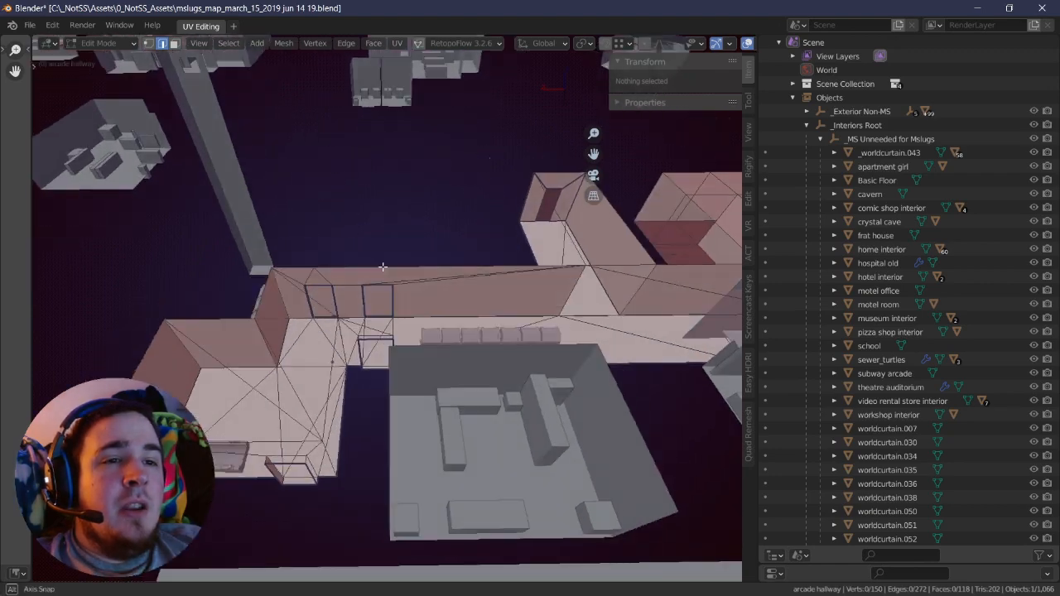
{"action": "scroll", "coordinate": [379, 254], "scroll_direction": "down", "scroll_amount": 4}
{"action": "middle_click_drag", "start_coordinate": [379, 255], "coordinate": [428, 275], "text": "shift"}
{"action": "scroll", "coordinate": [336, 256], "scroll_direction": "up", "scroll_amount": 8}
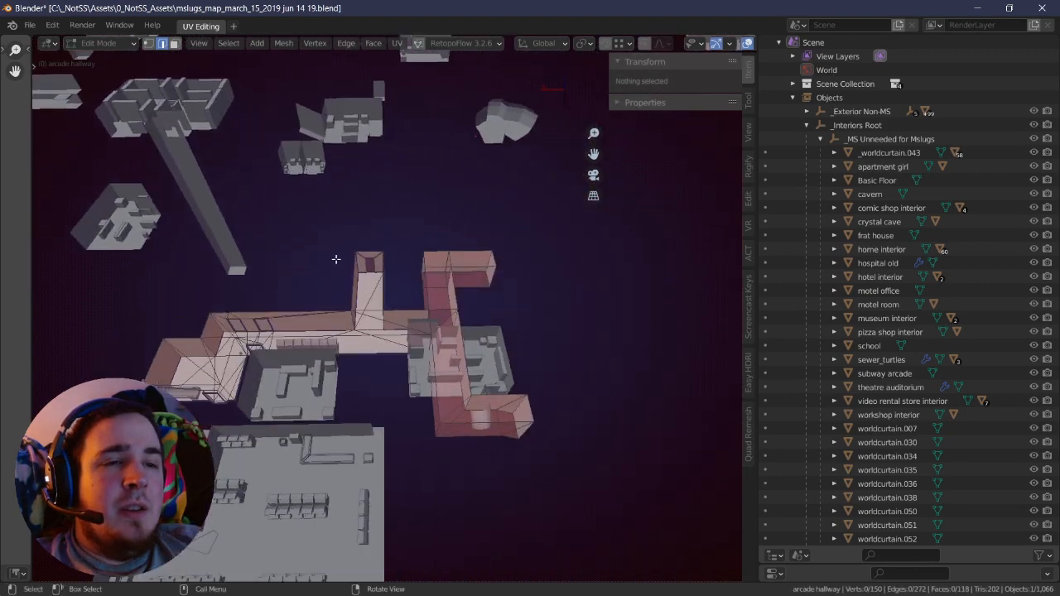
{"action": "scroll", "coordinate": [420, 226], "scroll_direction": "down", "scroll_amount": 6}
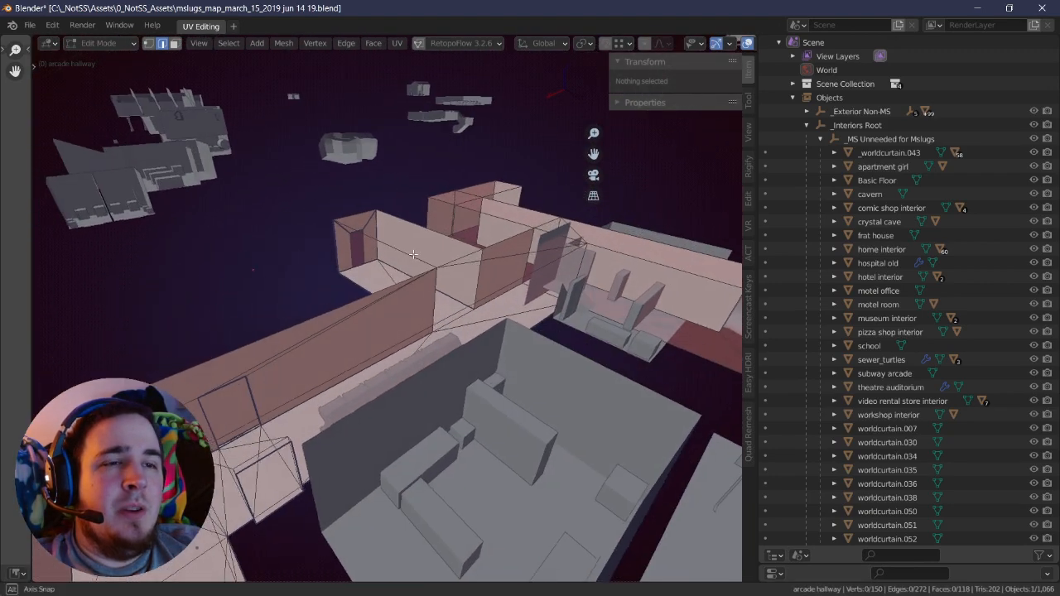
{"action": "mouse_move", "coordinate": [383, 264]}
{"action": "middle_mouse_down"}
{"action": "mouse_move", "coordinate": [381, 251]}
{"action": "mouse_move", "coordinate": [370, 253]}
{"action": "mouse_move", "coordinate": [390, 246]}
{"action": "mouse_move", "coordinate": [381, 267]}
{"action": "middle_mouse_up"}
- Switch from editing the hallway to editing the arcade office mesh
{"action": "right_click_drag", "start_coordinate": [381, 268], "coordinate": [378, 283]}
{"action": "key", "text": "Tab"}
{"action": "left_click", "coordinate": [398, 399]}
{"action": "key", "text": "Tab"}
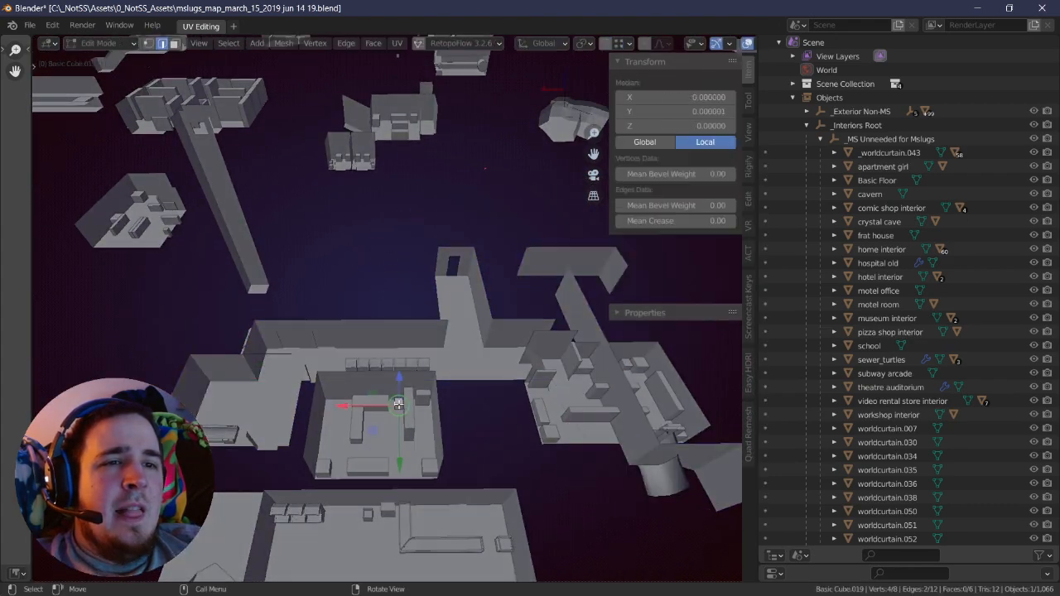
{"action": "key", "text": "Tab"}
{"action": "right_click_drag", "start_coordinate": [380, 392], "coordinate": [379, 364]}
{"action": "left_click", "coordinate": [379, 367]}
{"action": "key", "text": "Tab"}
{"action": "middle_click_drag", "start_coordinate": [380, 367], "coordinate": [389, 348]}
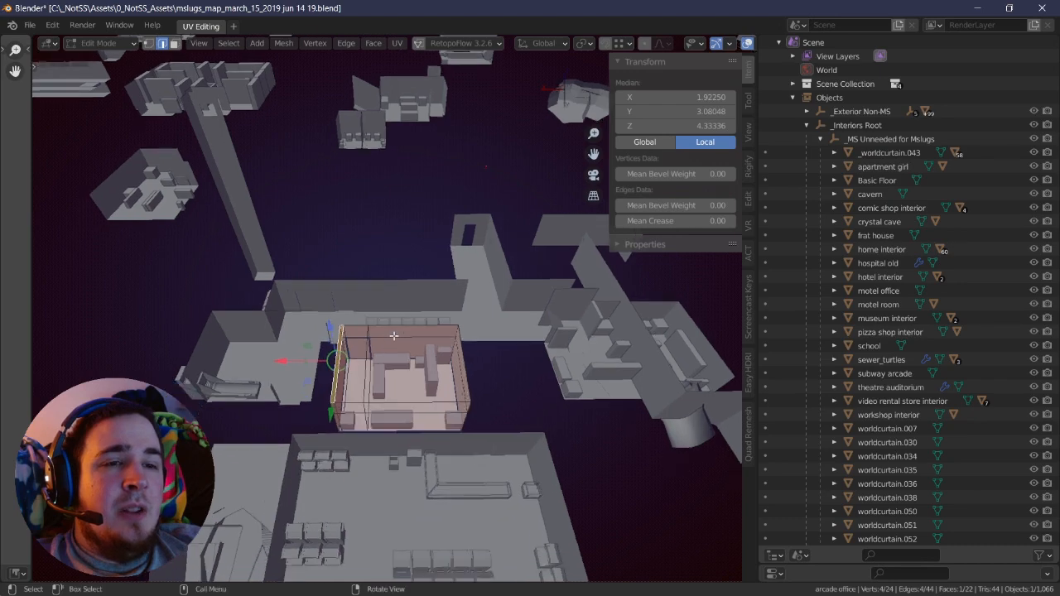
- Add three evenly spaced vertical loop cuts across the arcade office, without sliding them
{"action": "scroll", "coordinate": [410, 315], "scroll_direction": "up", "scroll_amount": 5}
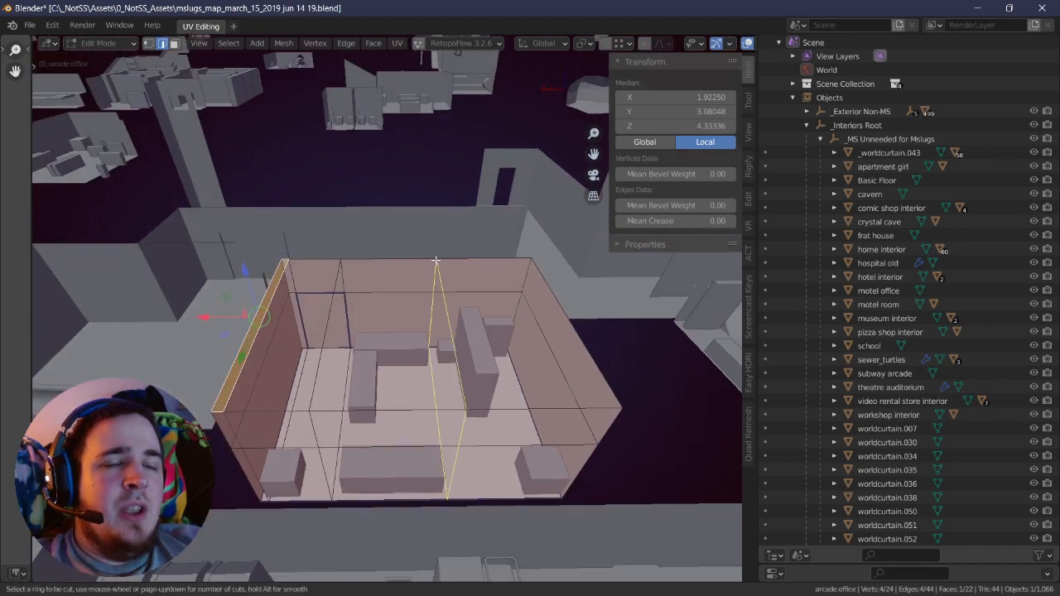
{"action": "mouse_move", "coordinate": [436, 260]}
{"action": "middle_mouse_down"}
{"action": "mouse_move", "coordinate": [447, 249]}
{"action": "mouse_move", "coordinate": [428, 254]}
{"action": "mouse_move", "coordinate": [446, 256]}
{"action": "mouse_move", "coordinate": [441, 270]}
{"action": "middle_mouse_up"}
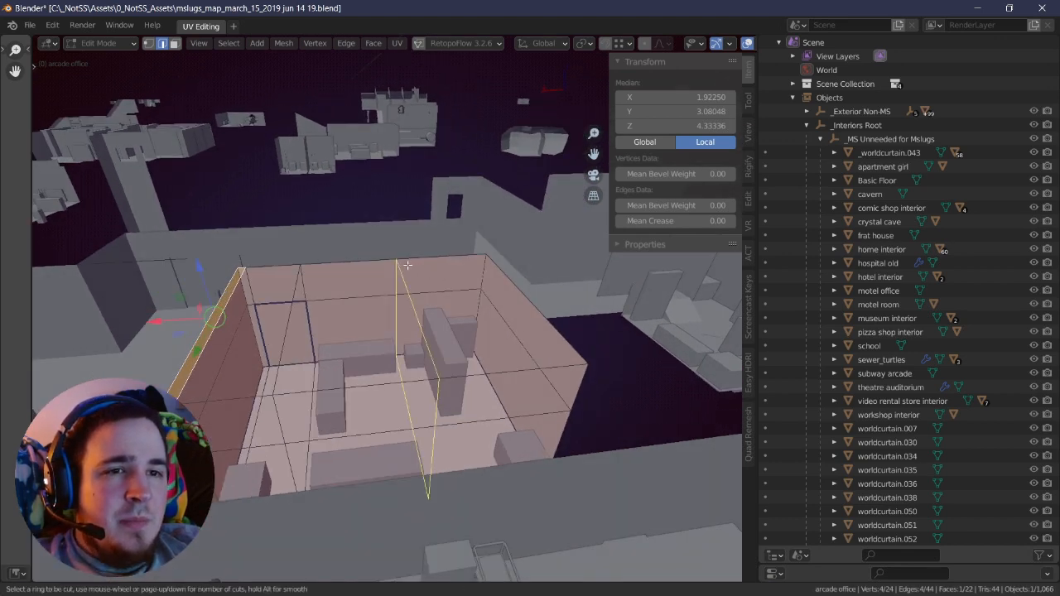
{"action": "scroll", "coordinate": [407, 265], "scroll_direction": "up", "scroll_amount": 2}
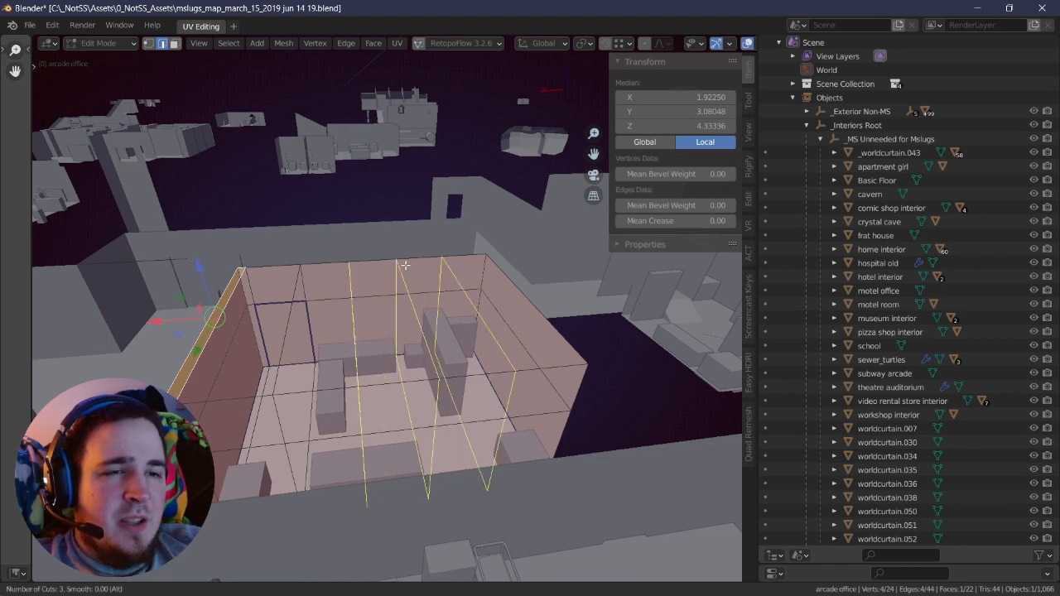
{"action": "left_click", "coordinate": [406, 265]}
{"action": "right_click", "coordinate": [405, 265]}
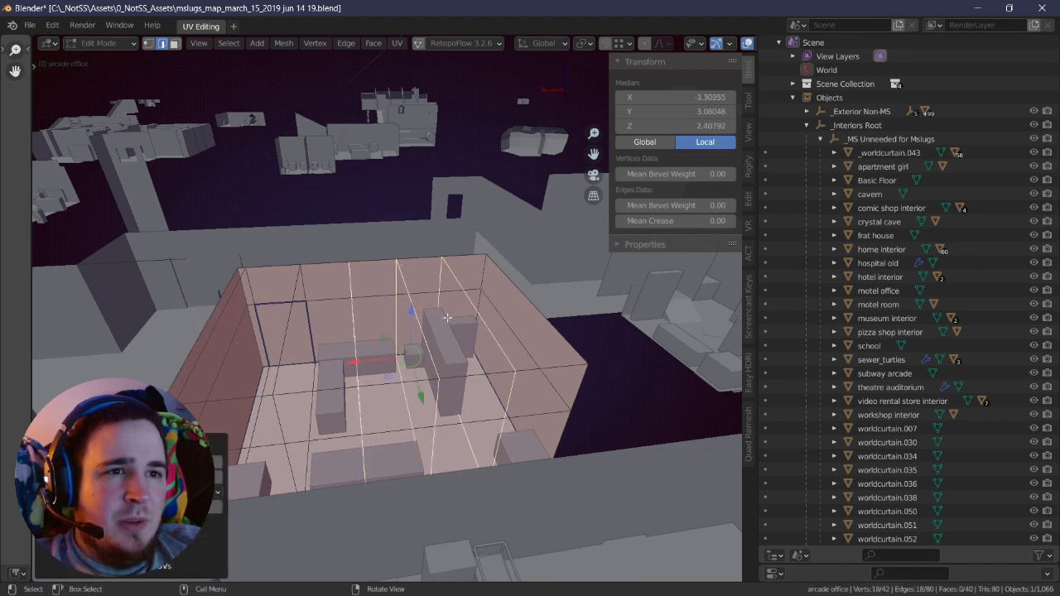
- Add one horizontal loop cut around the lower part of the arcade office walls
{"action": "middle_click_drag", "start_coordinate": [443, 294], "coordinate": [365, 312]}
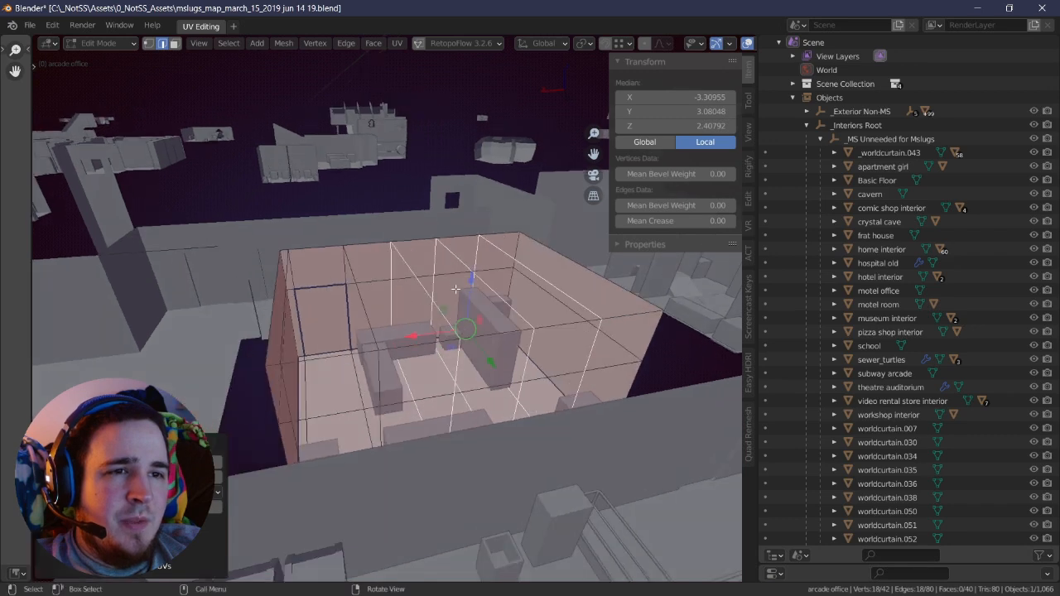
{"action": "key", "text": "ctrl+r"}
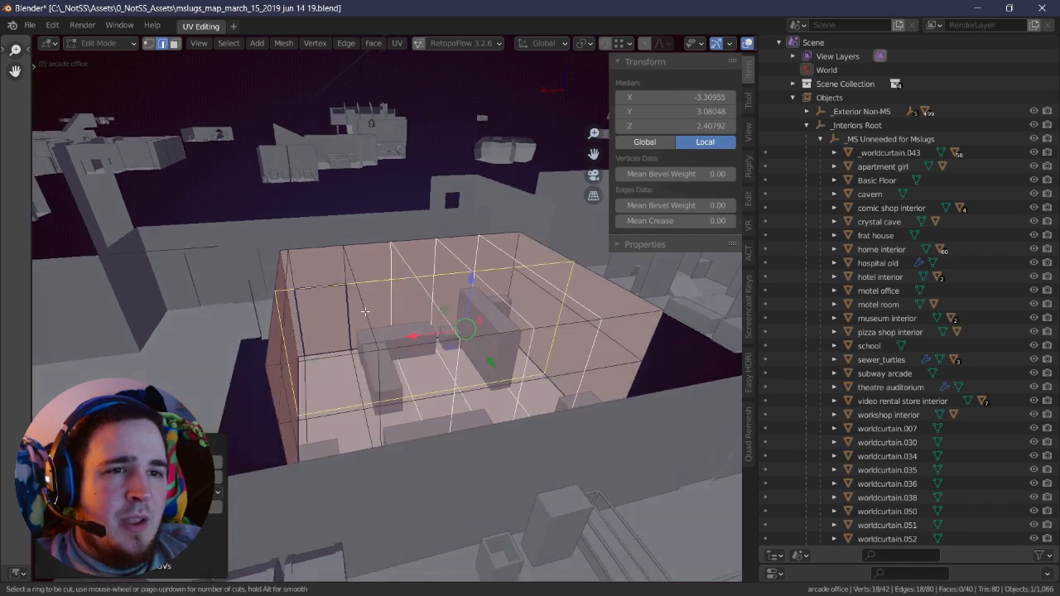
{"action": "left_click", "coordinate": [278, 443]}
{"action": "right_click", "coordinate": [277, 443]}
{"action": "scroll", "coordinate": [403, 385], "scroll_direction": "up", "scroll_amount": 3}
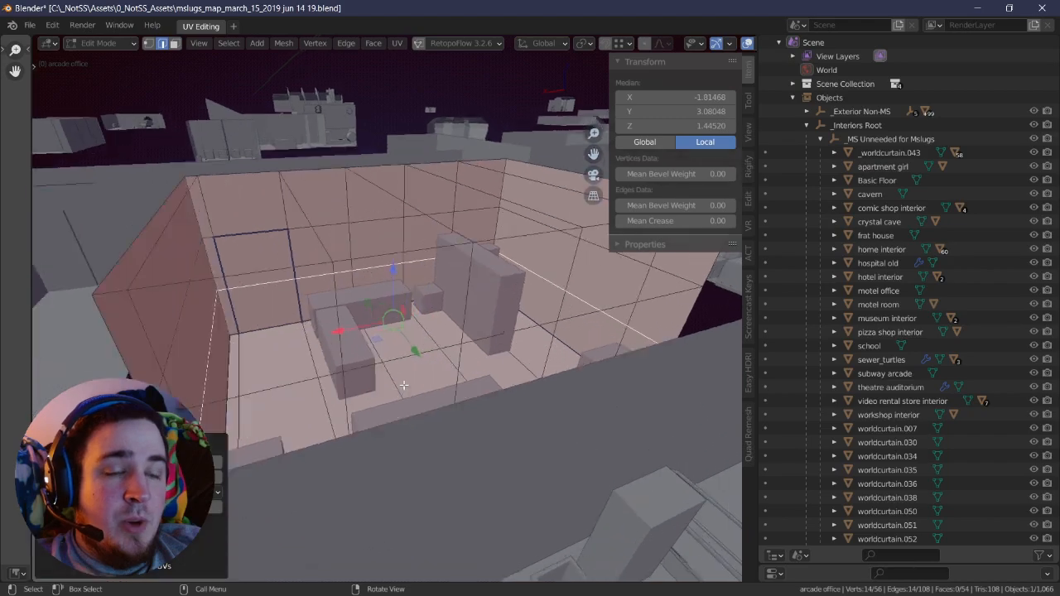
{"action": "middle_click_drag", "start_coordinate": [403, 385], "coordinate": [425, 344]}
- Undo the loop cuts on the arcade office mesh
{"action": "scroll", "coordinate": [425, 344], "scroll_direction": "down", "scroll_amount": 3}
{"action": "key", "text": "ctrl+z"}
{"action": "key", "text": "ctrl+z"}
{"action": "key", "text": "ctrl+z"}
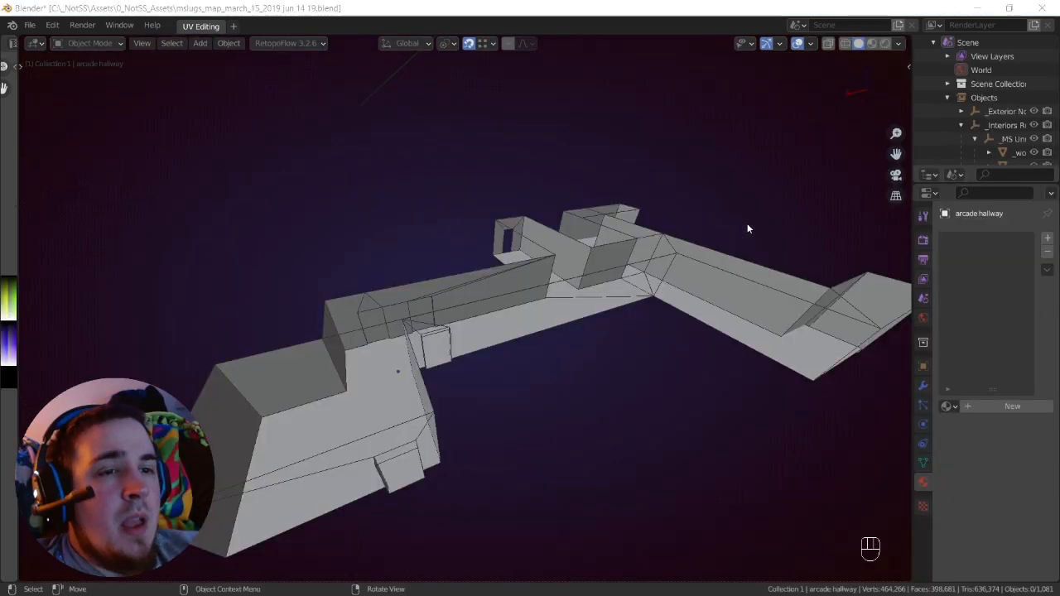
- Assign the existing material Palette 2022 05 03 to the arcade hallway object
{"action": "middle_click_drag", "start_coordinate": [748, 228], "coordinate": [587, 276]}
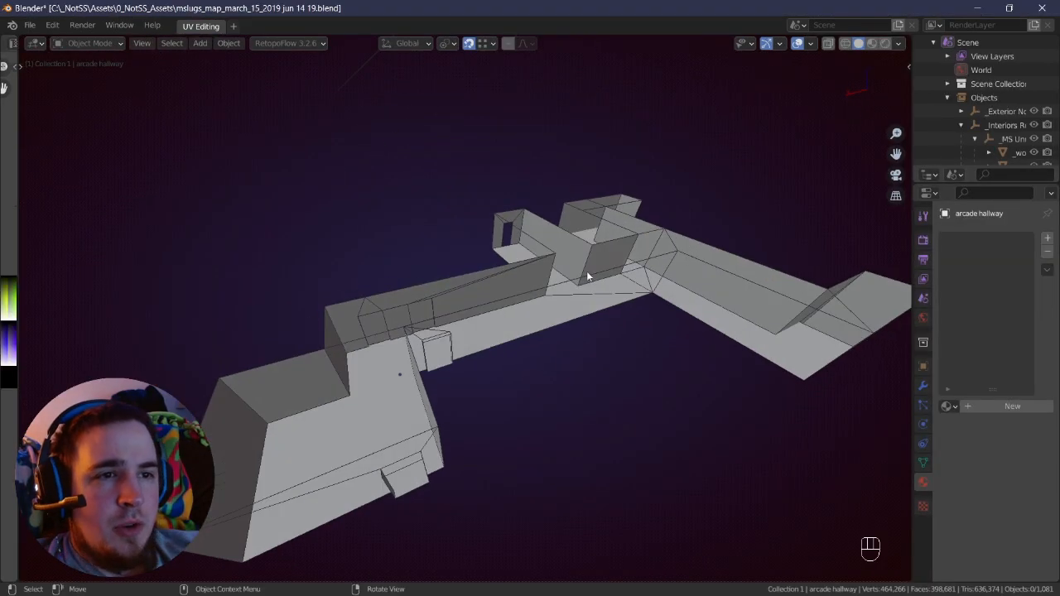
{"action": "left_click", "coordinate": [959, 405]}
{"action": "left_click", "coordinate": [830, 500]}
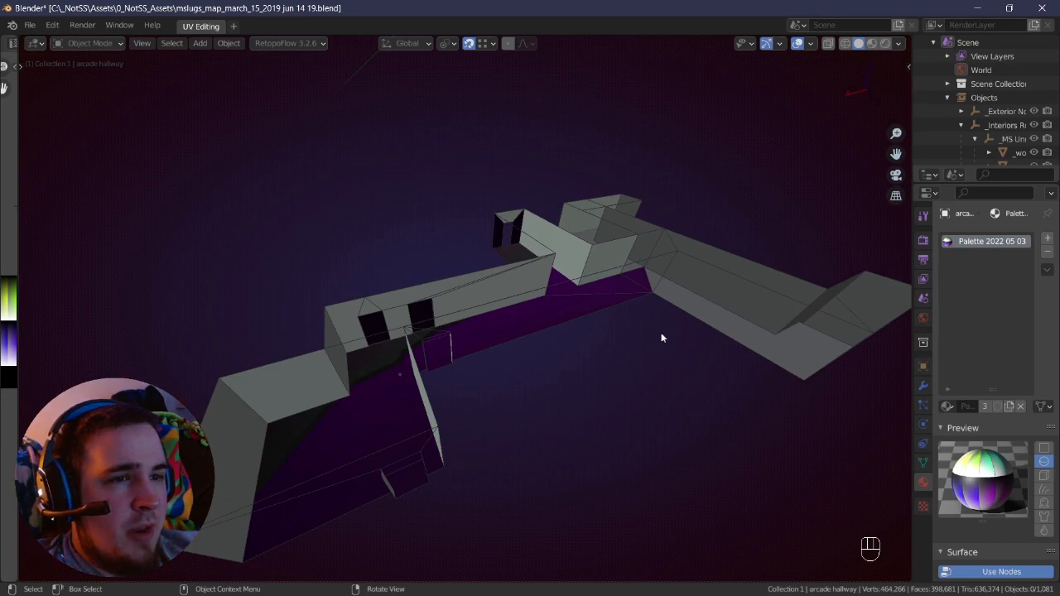
- Enter Edit Mode with all hallway faces selected and widen the UV editor until the whole palette image shows
{"action": "key", "text": "Tab"}
{"action": "key", "text": "a"}
{"action": "key", "text": "a"}
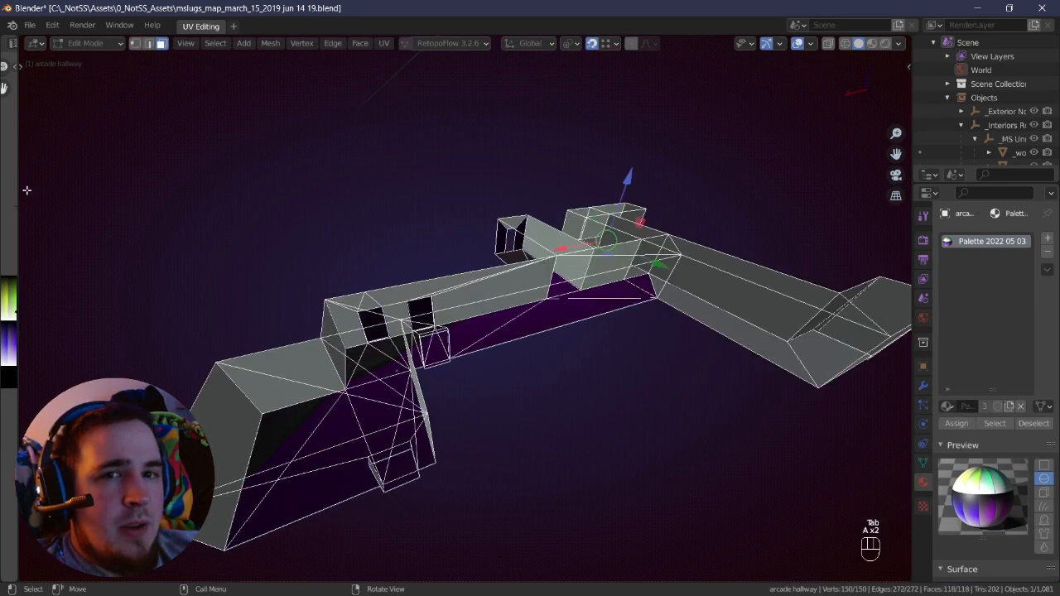
{"action": "left_click_drag", "start_coordinate": [16, 192], "coordinate": [274, 217]}
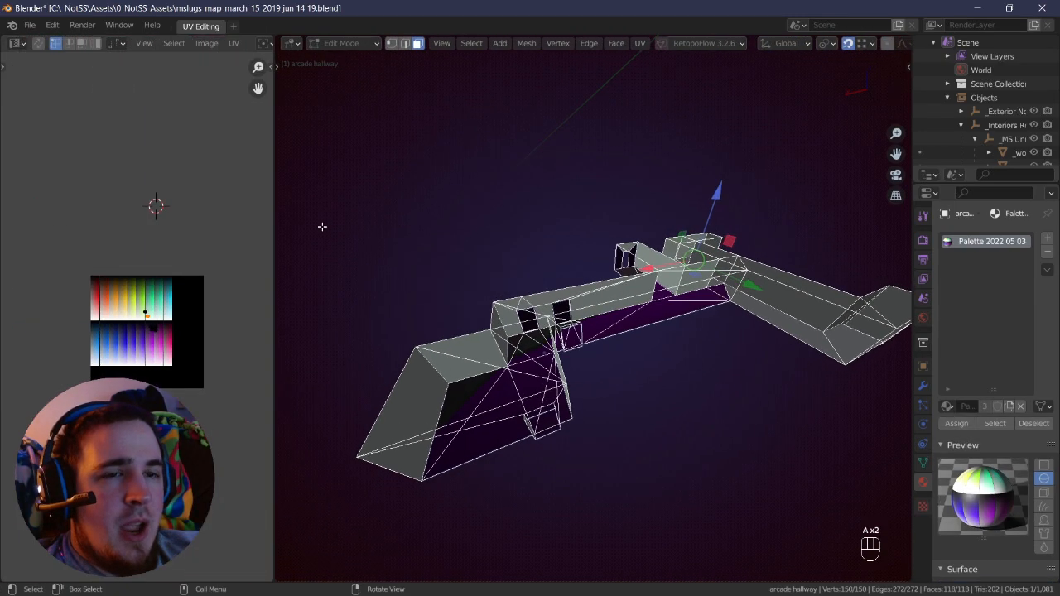
{"action": "middle_click_drag", "start_coordinate": [580, 219], "coordinate": [554, 213]}
- Reset the UV mapping of all the hallway's faces
{"action": "key", "text": "a"}
{"action": "key", "text": "a"}
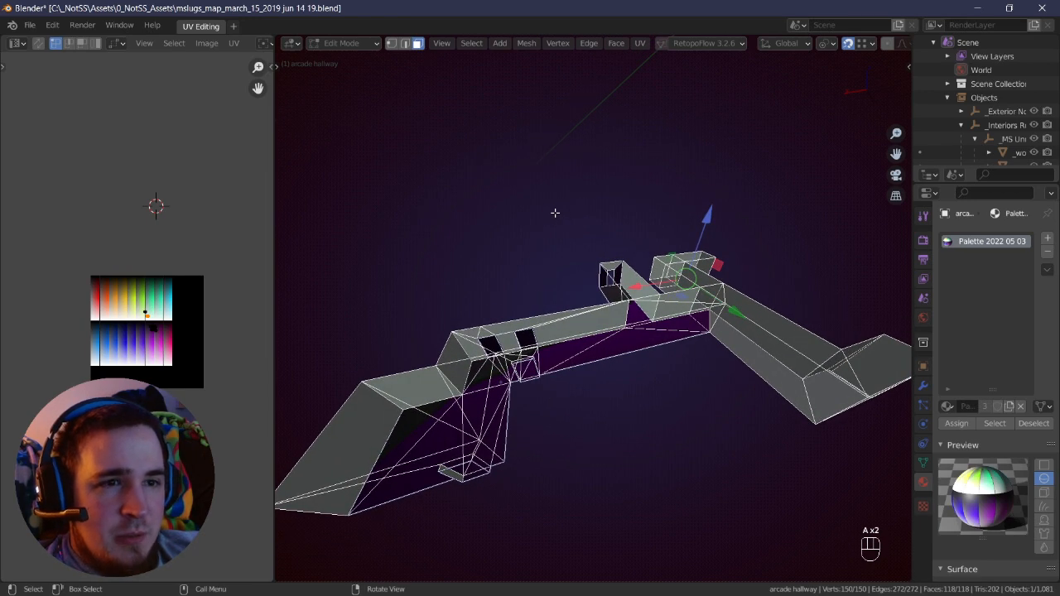
{"action": "key", "text": "a"}
{"action": "key", "text": "a"}
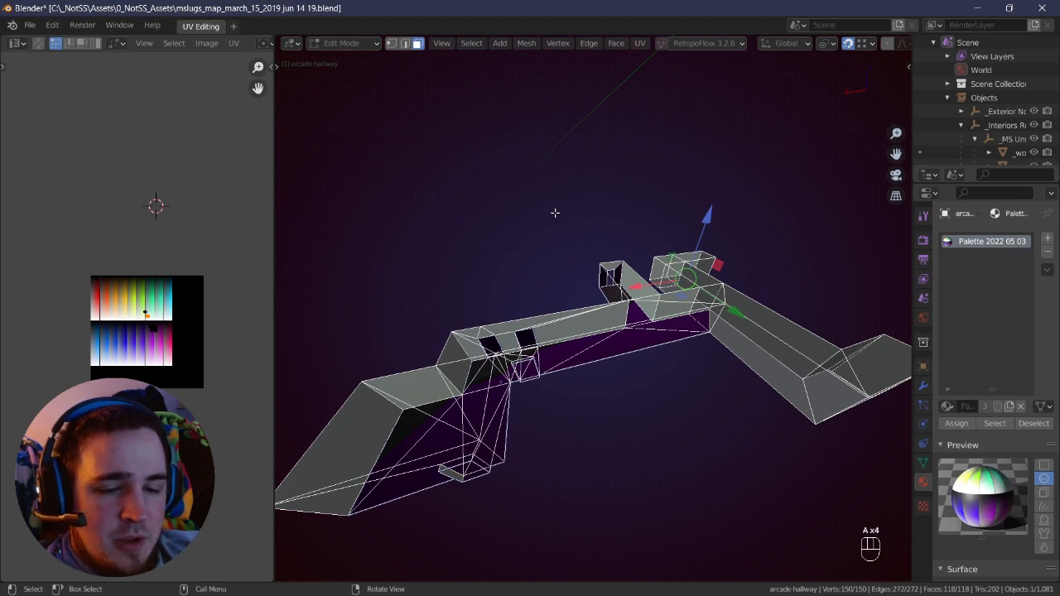
{"action": "key", "text": "u"}
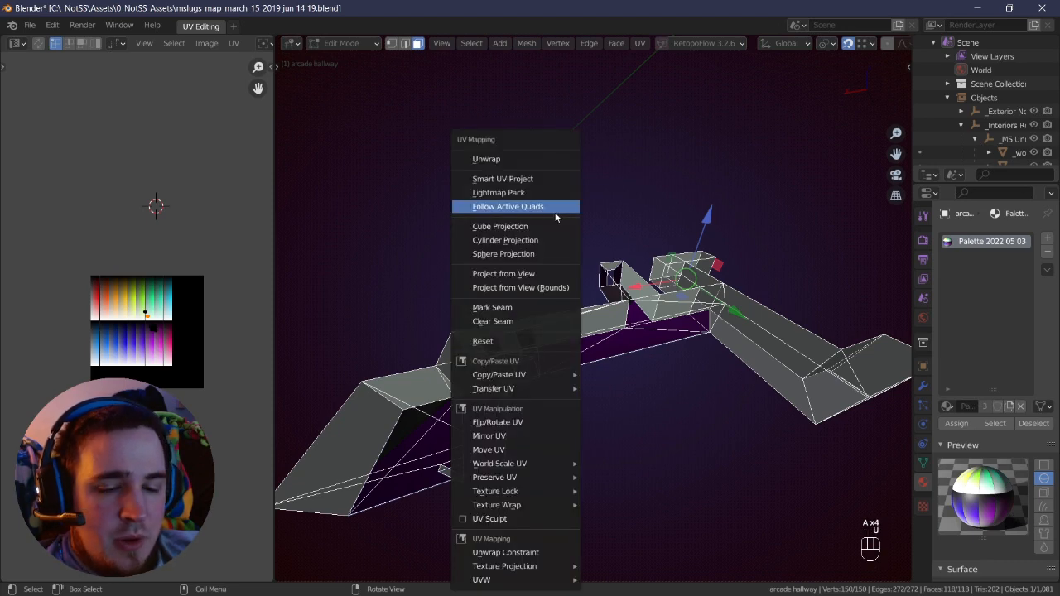
{"action": "left_click", "coordinate": [555, 212]}
- Select all the hallway's UVs and scale them to 0 so they collapse to a single point
{"action": "key", "text": "a"}
{"action": "key", "text": "a"}
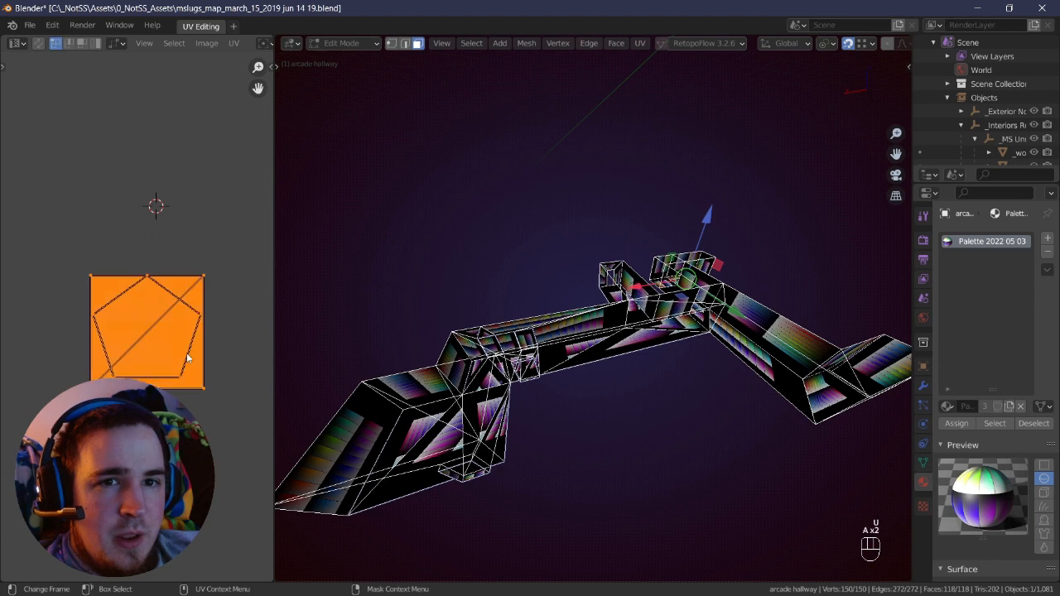
{"action": "key", "text": "s"}
{"action": "key", "text": "0"}
{"action": "key", "text": "Return"}
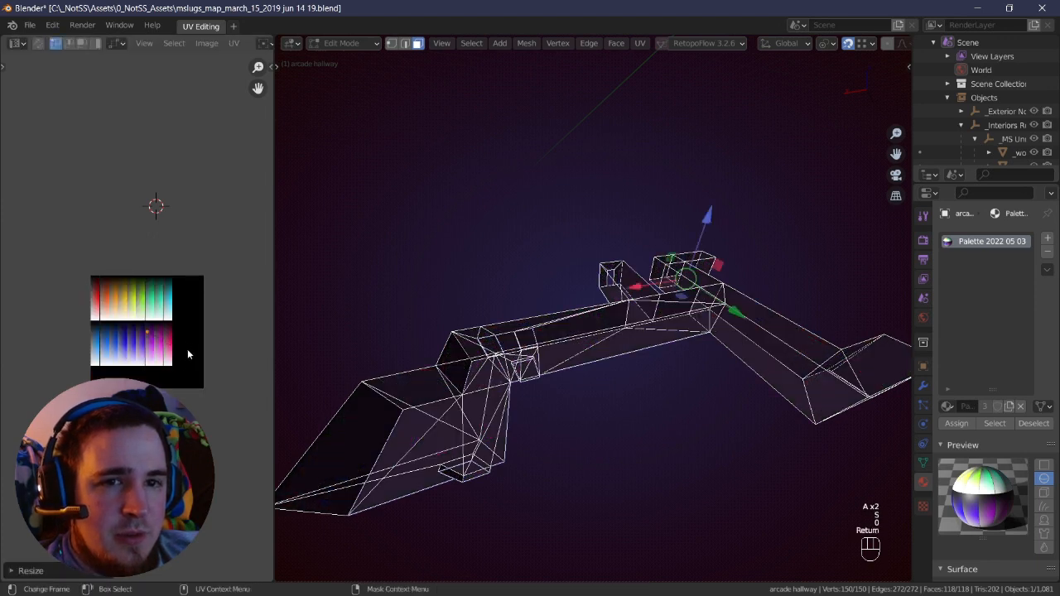
- Turn off snapping and move the collapsed UVs onto the pale part of a green palette swatch
{"action": "scroll", "coordinate": [187, 355], "scroll_direction": "up", "scroll_amount": 3}
{"action": "key", "text": "g"}
{"action": "key", "text": "shift+Tab"}
{"action": "left_click", "coordinate": [213, 311]}
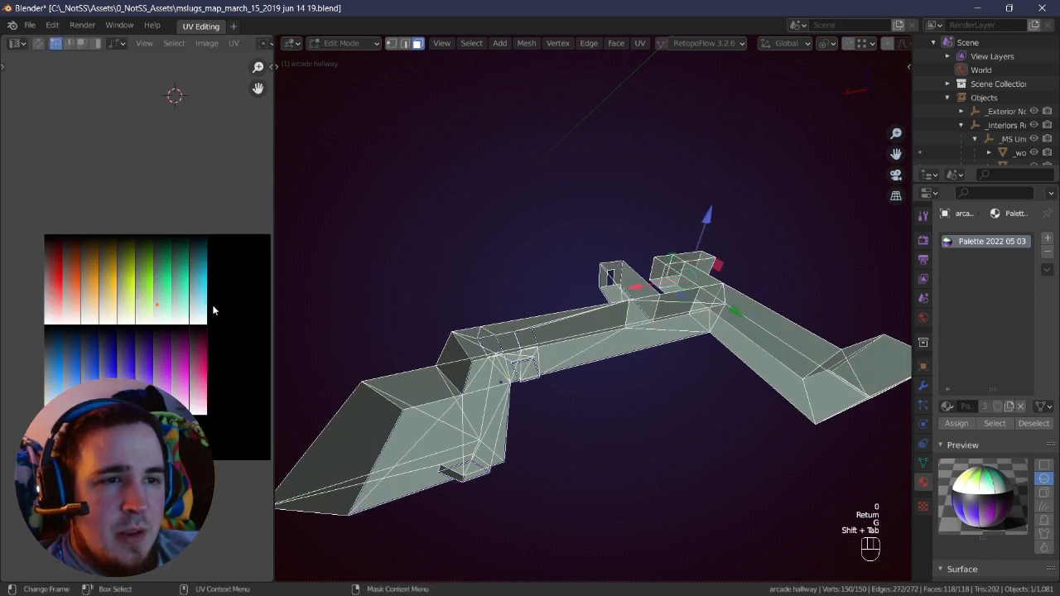
- Move the hallway's collapsed UVs onto a more saturated part of the green palette swatch and deselect all faces
{"action": "key", "text": "g"}
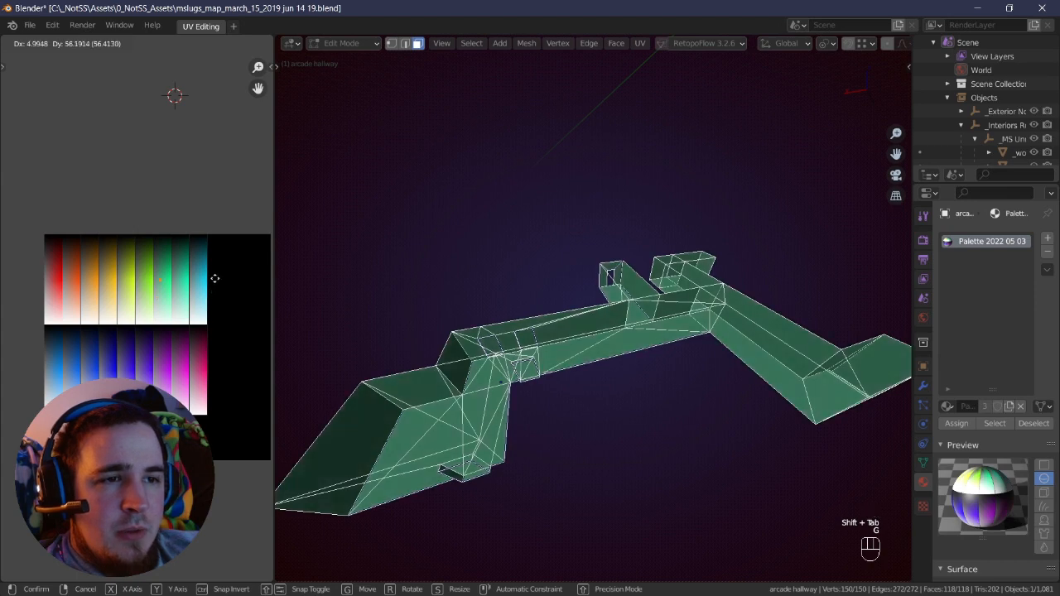
{"action": "left_click", "coordinate": [216, 279]}
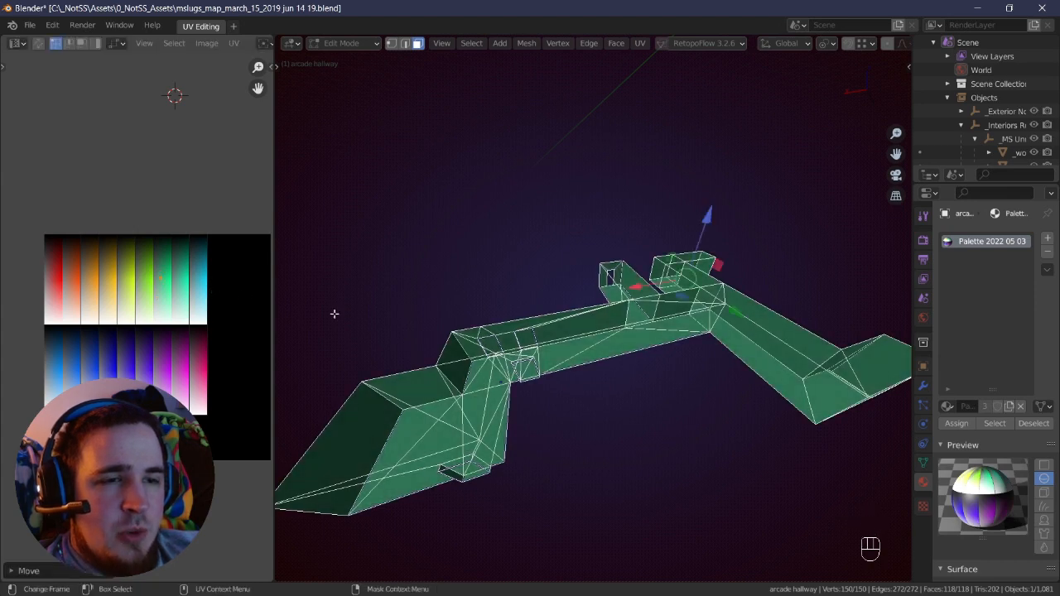
{"action": "right_click_drag", "start_coordinate": [602, 333], "coordinate": [640, 334]}
{"action": "key", "text": "alt+a"}
{"action": "middle_click_drag", "start_coordinate": [478, 161], "coordinate": [506, 236]}
{"action": "key", "text": "a"}
{"action": "key", "text": "alt+a"}
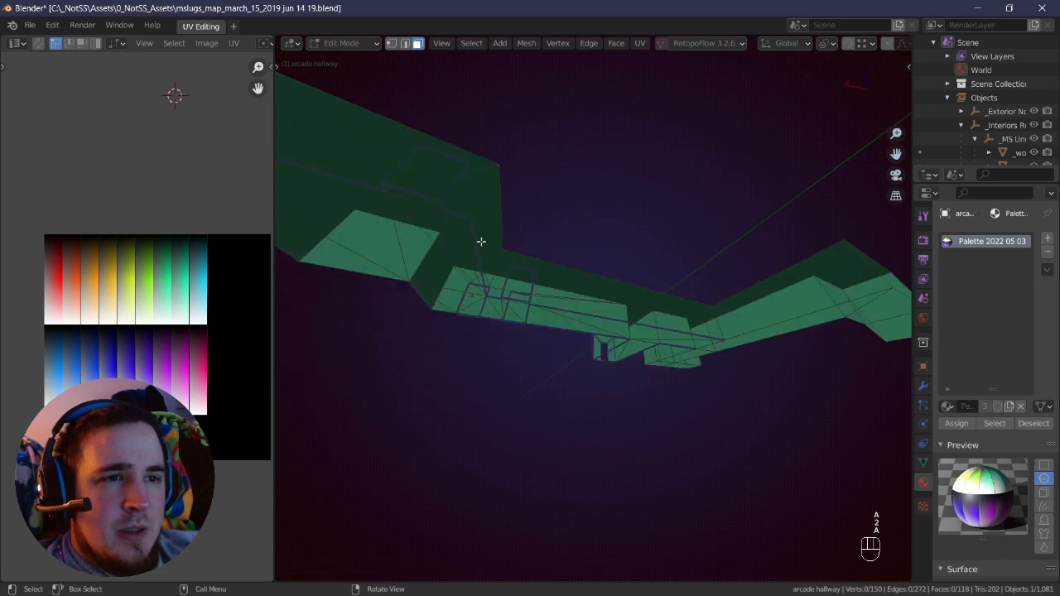
- Select all the floor faces by similarity, and invert the selection to target the walls and ceiling
{"action": "middle_click_drag", "start_coordinate": [423, 240], "coordinate": [631, 356]}
{"action": "key", "text": "shift+g"}
{"action": "left_click", "coordinate": [566, 346]}
{"action": "key", "text": "q"}
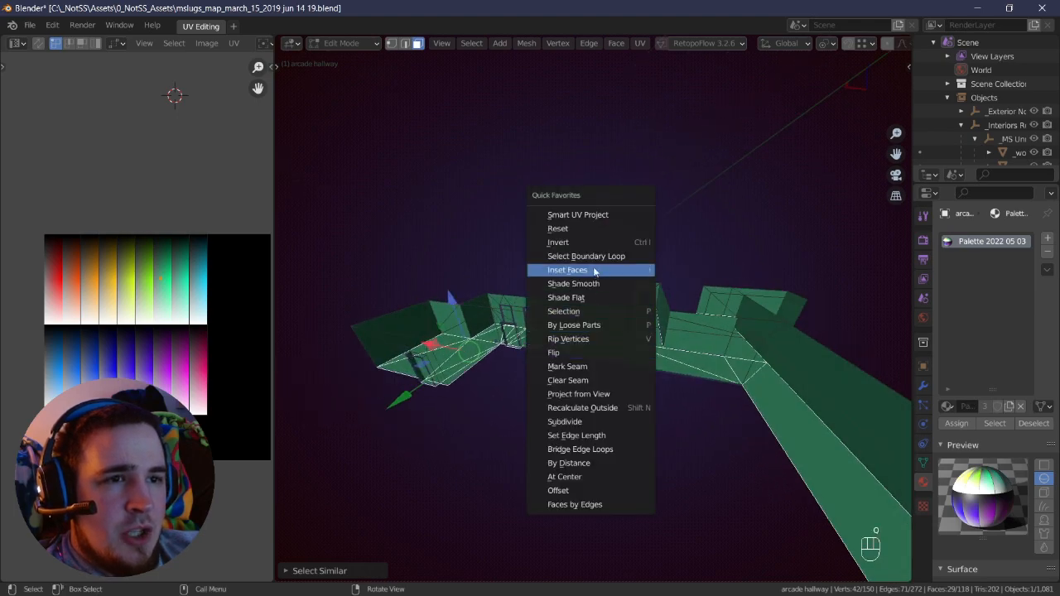
{"action": "left_click", "coordinate": [579, 243]}
- Move the UVs of the selected wall and ceiling faces onto the pale part of the red palette swatch
{"action": "middle_click_drag", "start_coordinate": [580, 242], "coordinate": [571, 331]}
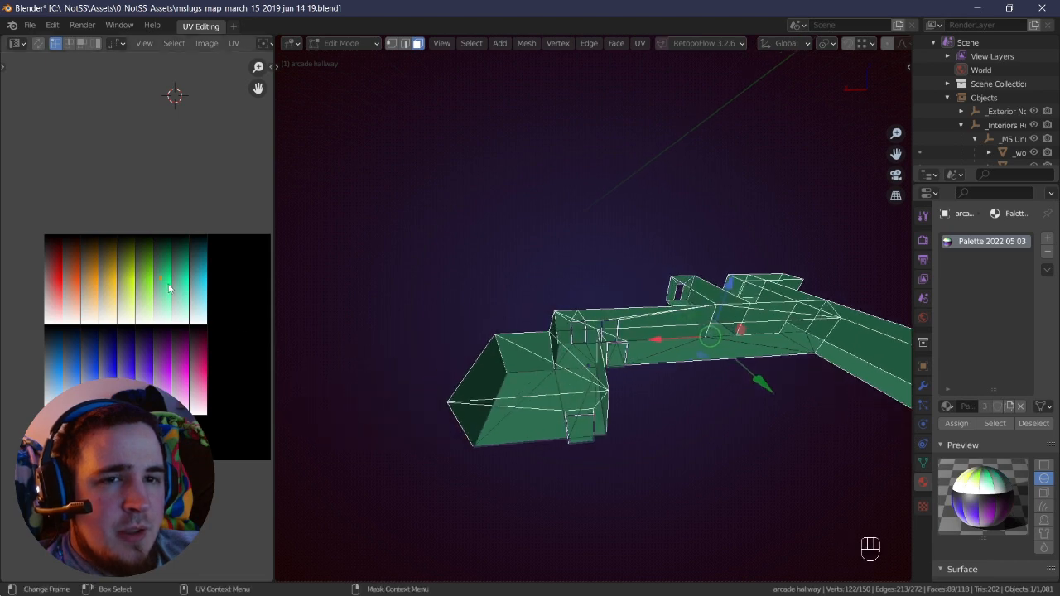
{"action": "key", "text": "g"}
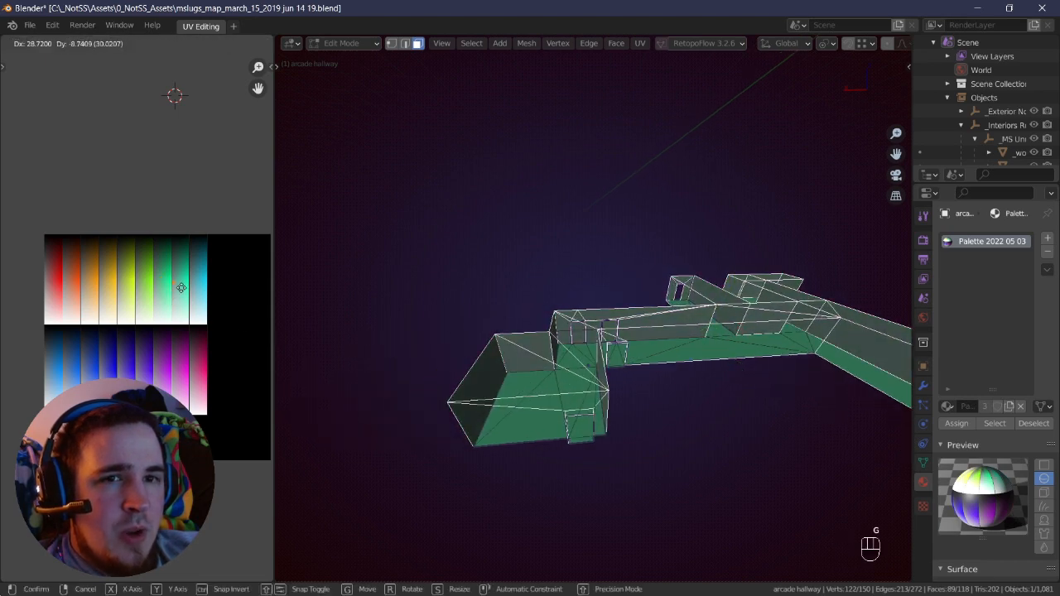
{"action": "left_click", "coordinate": [61, 294]}
- Select all the ceiling faces by similarity to one of them, and move their UVs onto a grey area of the palette
{"action": "middle_click_drag", "start_coordinate": [530, 273], "coordinate": [607, 259]}
{"action": "scroll", "coordinate": [580, 263], "scroll_direction": "up", "scroll_amount": 5}
{"action": "right_click_drag", "start_coordinate": [607, 260], "coordinate": [616, 239]}
{"action": "left_click", "coordinate": [638, 223]}
{"action": "scroll", "coordinate": [660, 251], "scroll_direction": "down", "scroll_amount": 6}
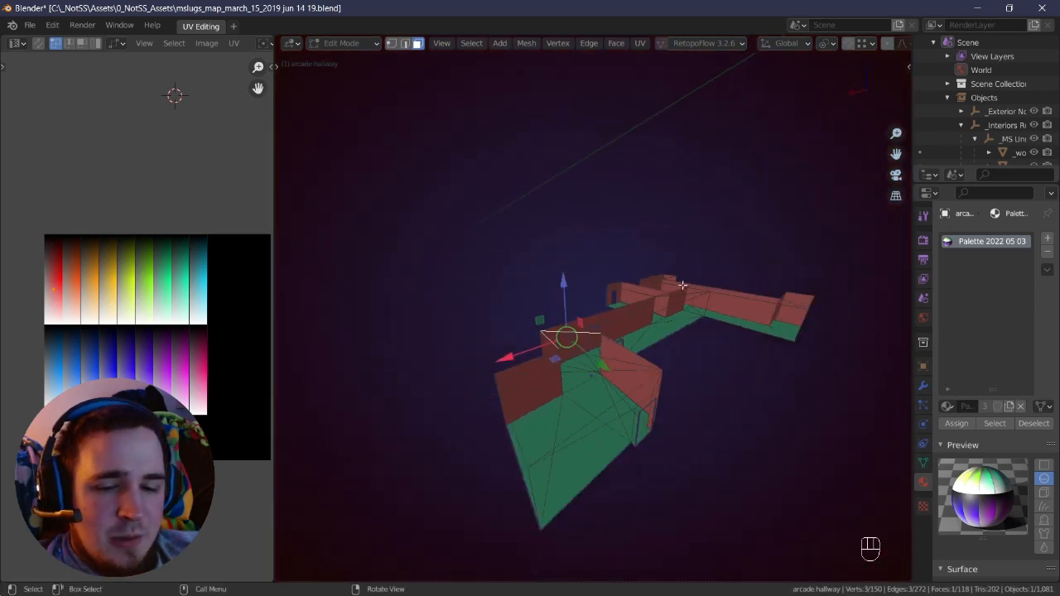
{"action": "key", "text": "shift+g"}
{"action": "left_click", "coordinate": [663, 312]}
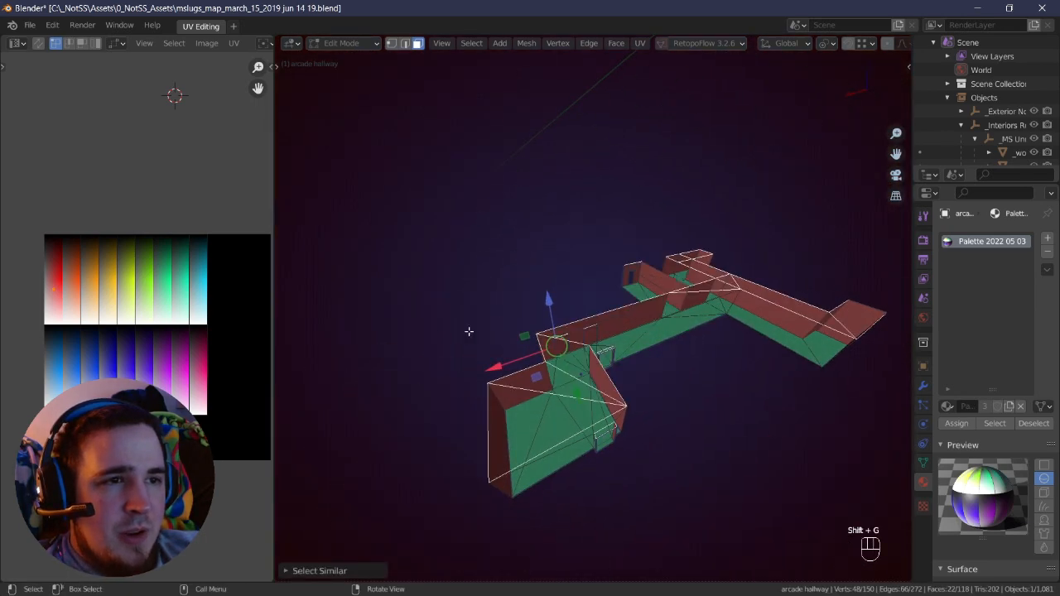
{"action": "key", "text": "g"}
{"action": "left_click", "coordinate": [390, 388]}
- Leave Edit Mode and walk through the hallway, then orbit around it, to examine the floor, wall and ceiling colours
{"action": "right_click_drag", "start_coordinate": [390, 387], "coordinate": [539, 377]}
{"action": "scroll", "coordinate": [552, 356], "scroll_direction": "up", "scroll_amount": 5}
{"action": "key", "text": "Tab"}
{"action": "right_click_drag", "start_coordinate": [509, 418], "coordinate": [578, 354], "text": "shift"}
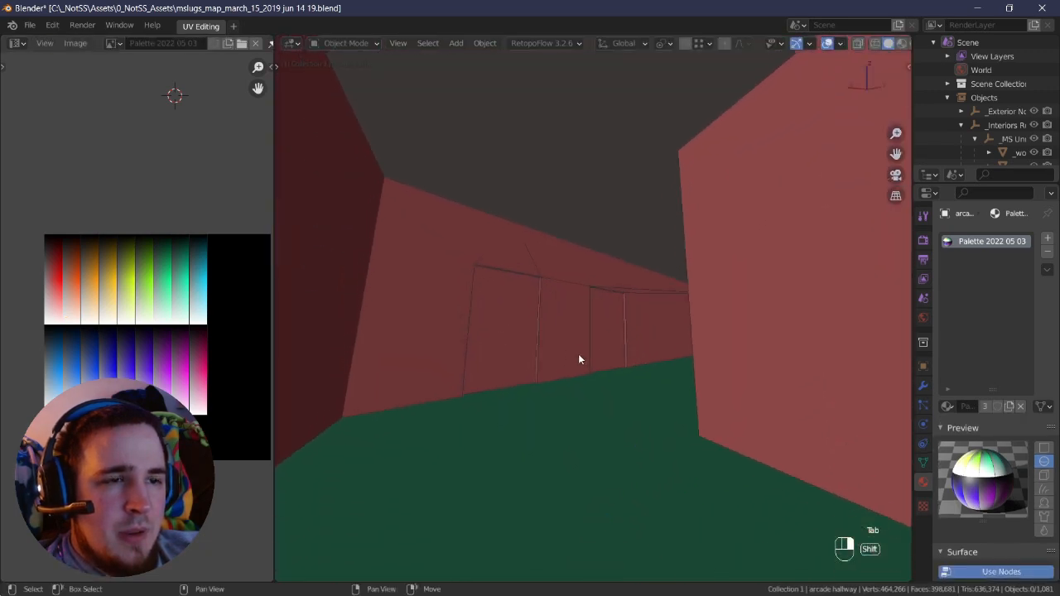
{"action": "key", "text": "shift+grave"}
{"action": "key", "text": "w"}
{"action": "key", "text": "a"}
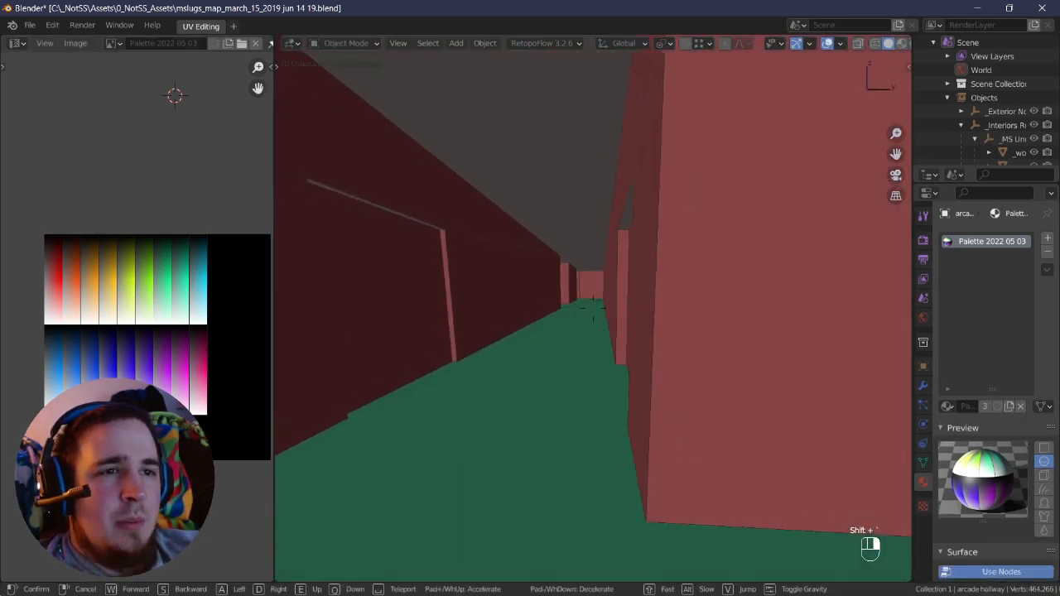
{"action": "key", "text": "w"}
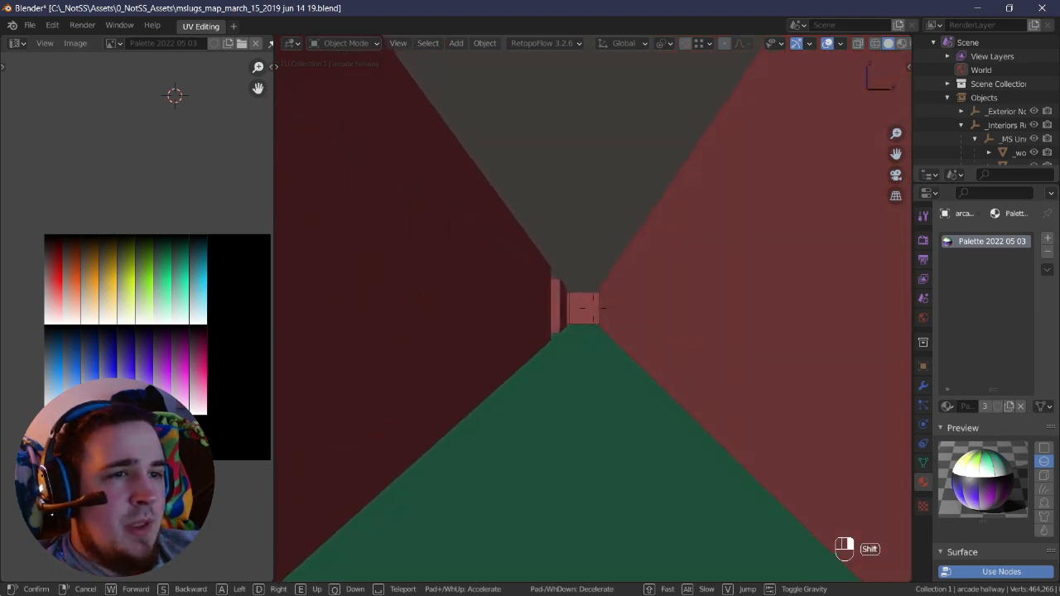
{"action": "key", "text": "w"}
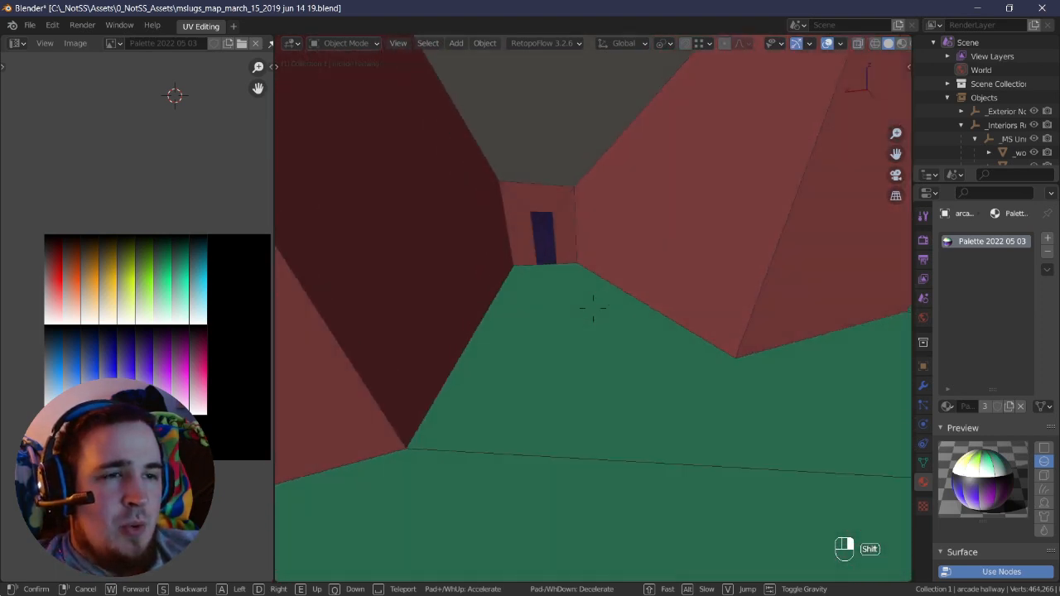
{"action": "key", "text": "s"}
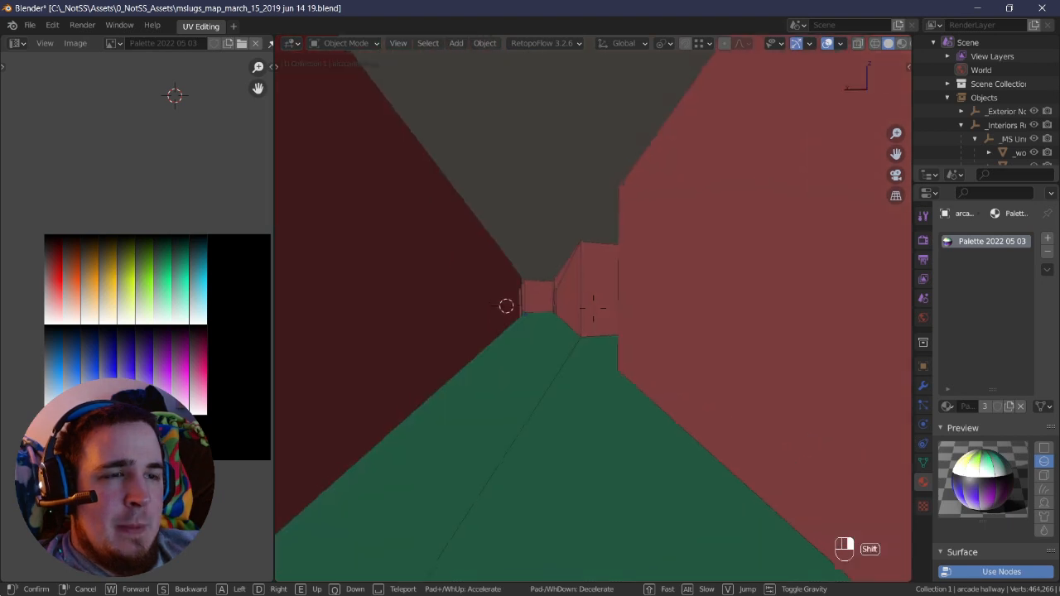
{"action": "key", "text": "Escape"}
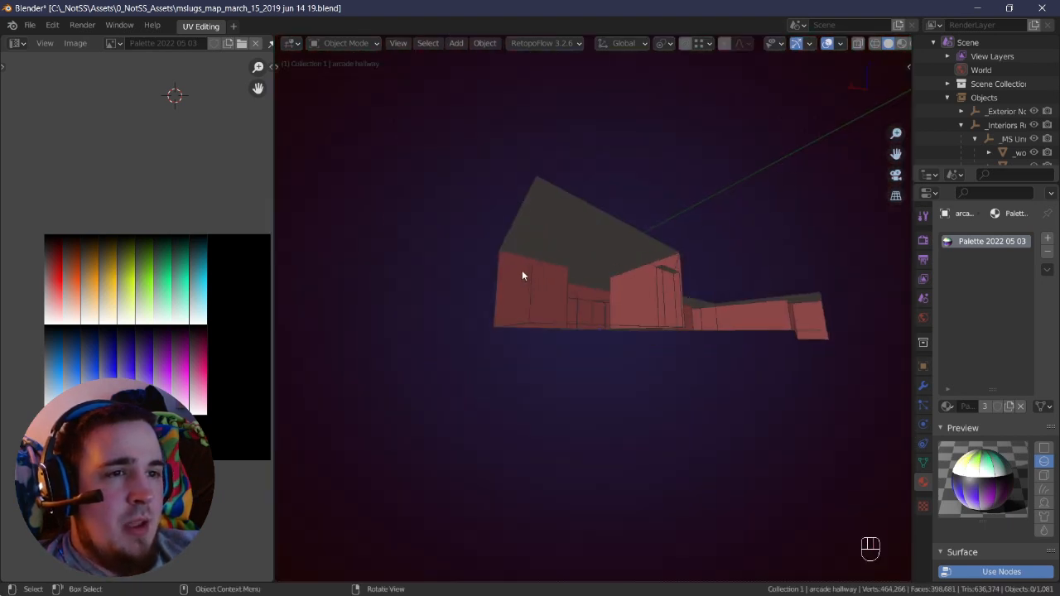
{"action": "middle_click_drag", "start_coordinate": [522, 274], "coordinate": [673, 245]}
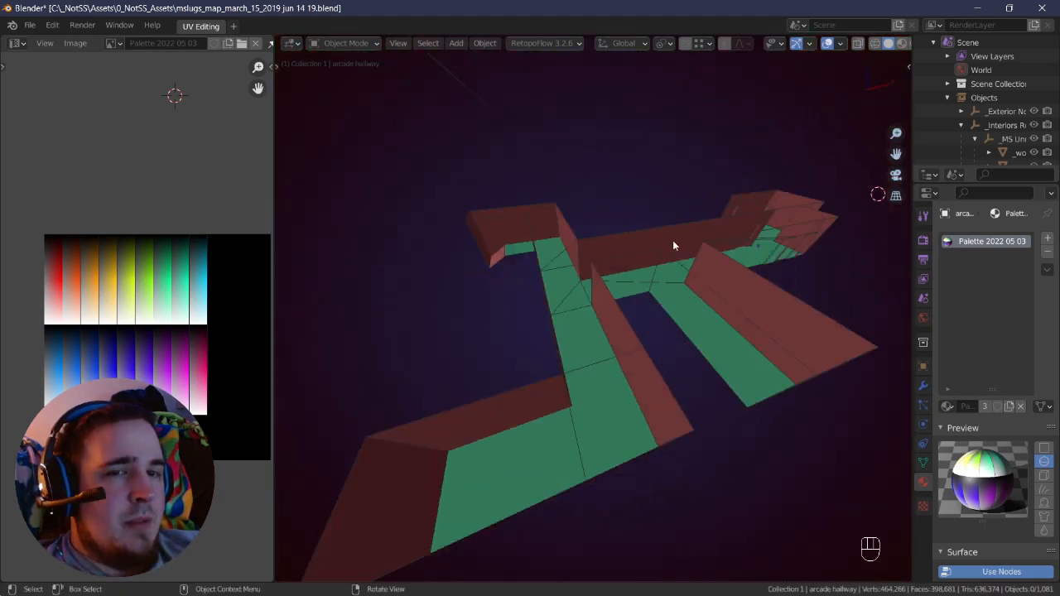